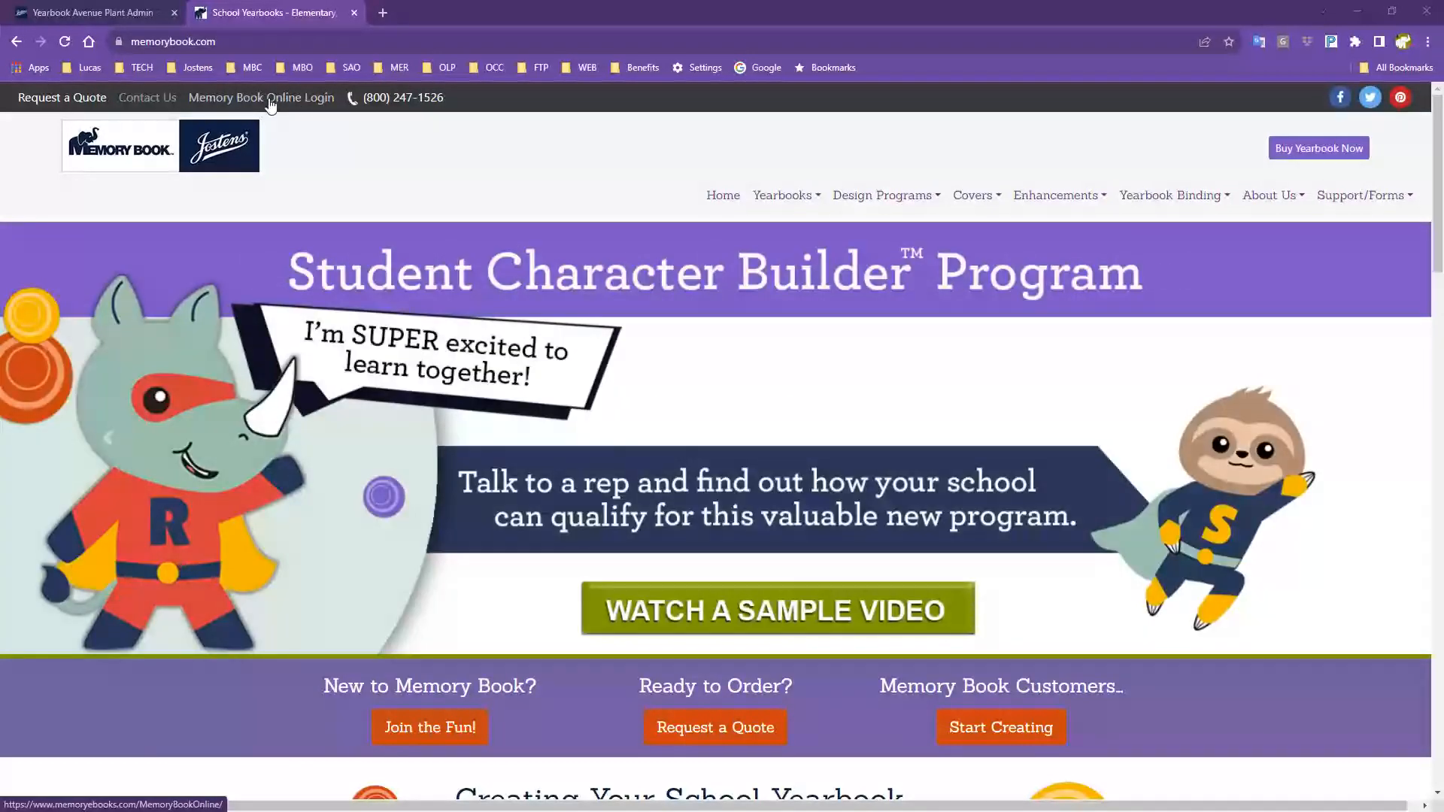
# Open the Memory Book Online login page in a new tab and place the cursor in its Job Number field.
pyautogui.click(268, 98)
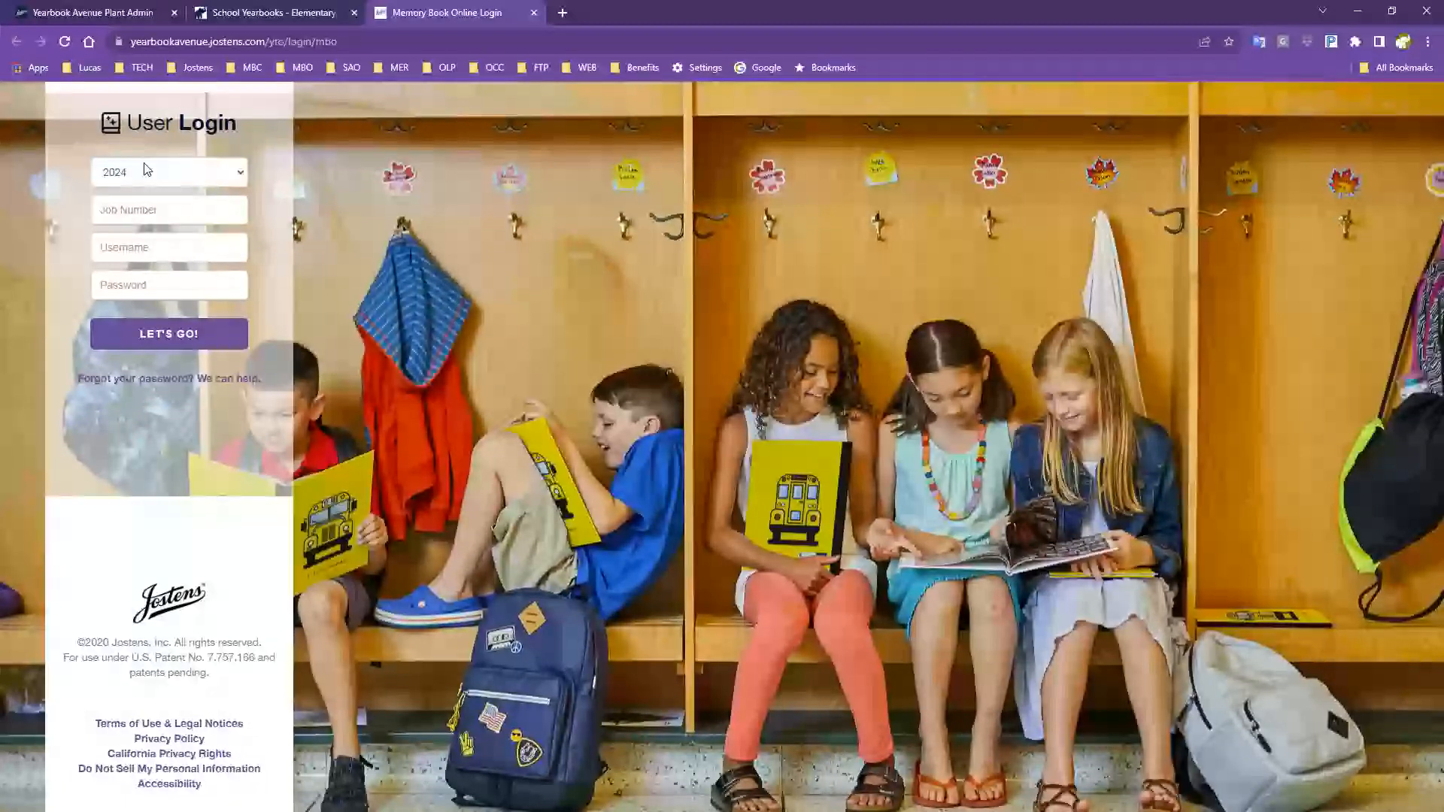
pyautogui.click(277, 16)
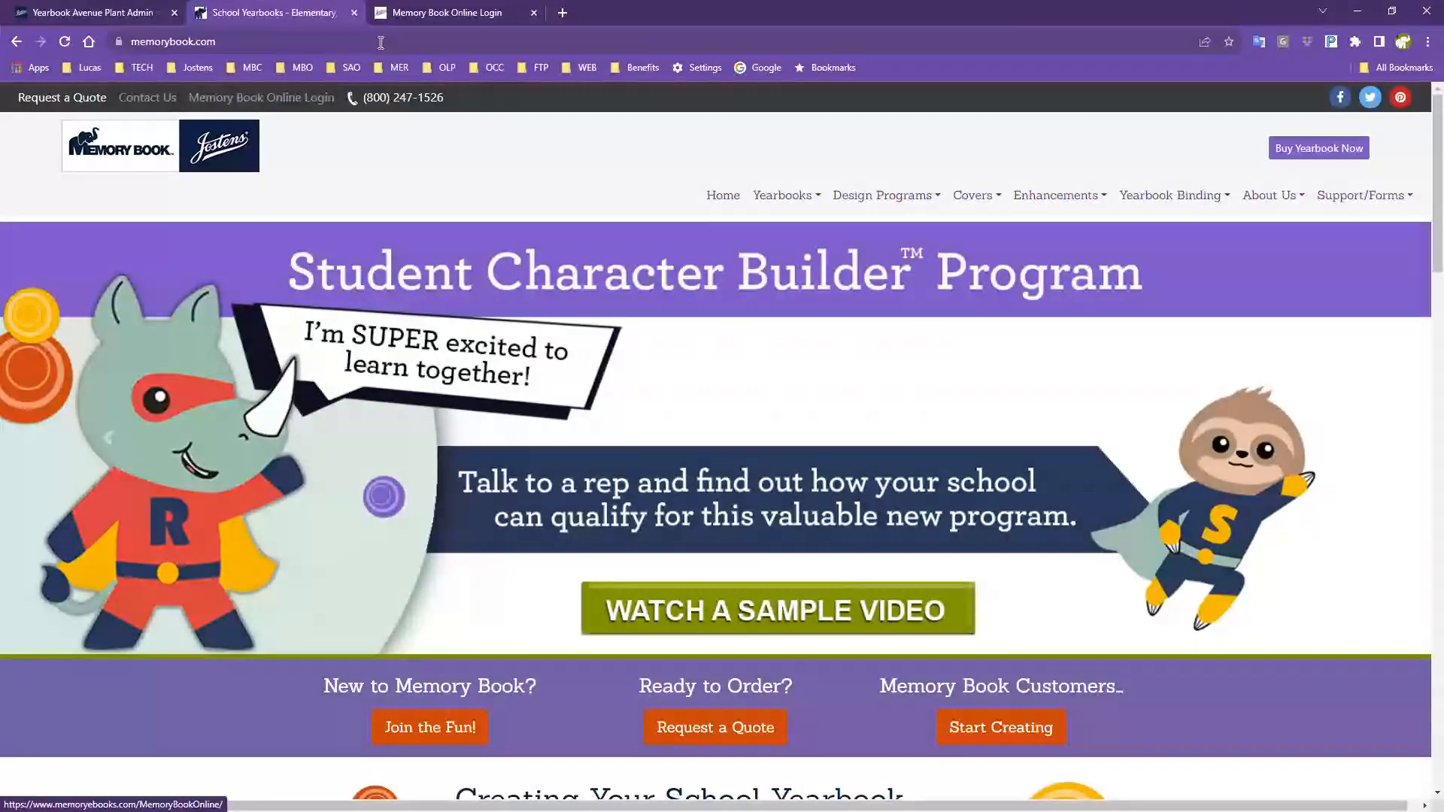
pyautogui.click(404, 16)
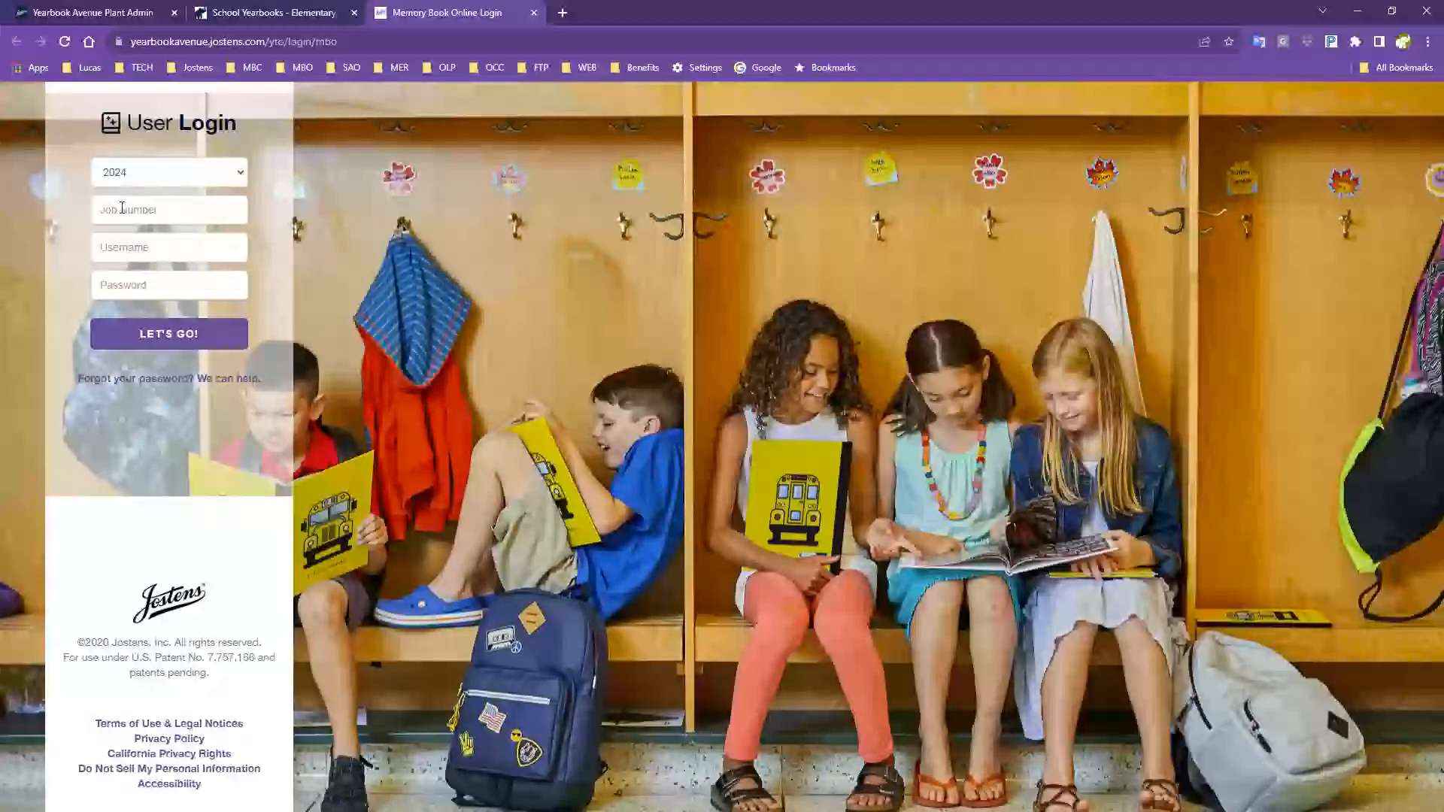
pyautogui.click(162, 208)
# Sign in with the job number, username 'Adviser' and the account password.
pyautogui.write('800015')
pyautogui.press('Tab')
pyautogui.click(151, 244)
pyautogui.write('Adviser')
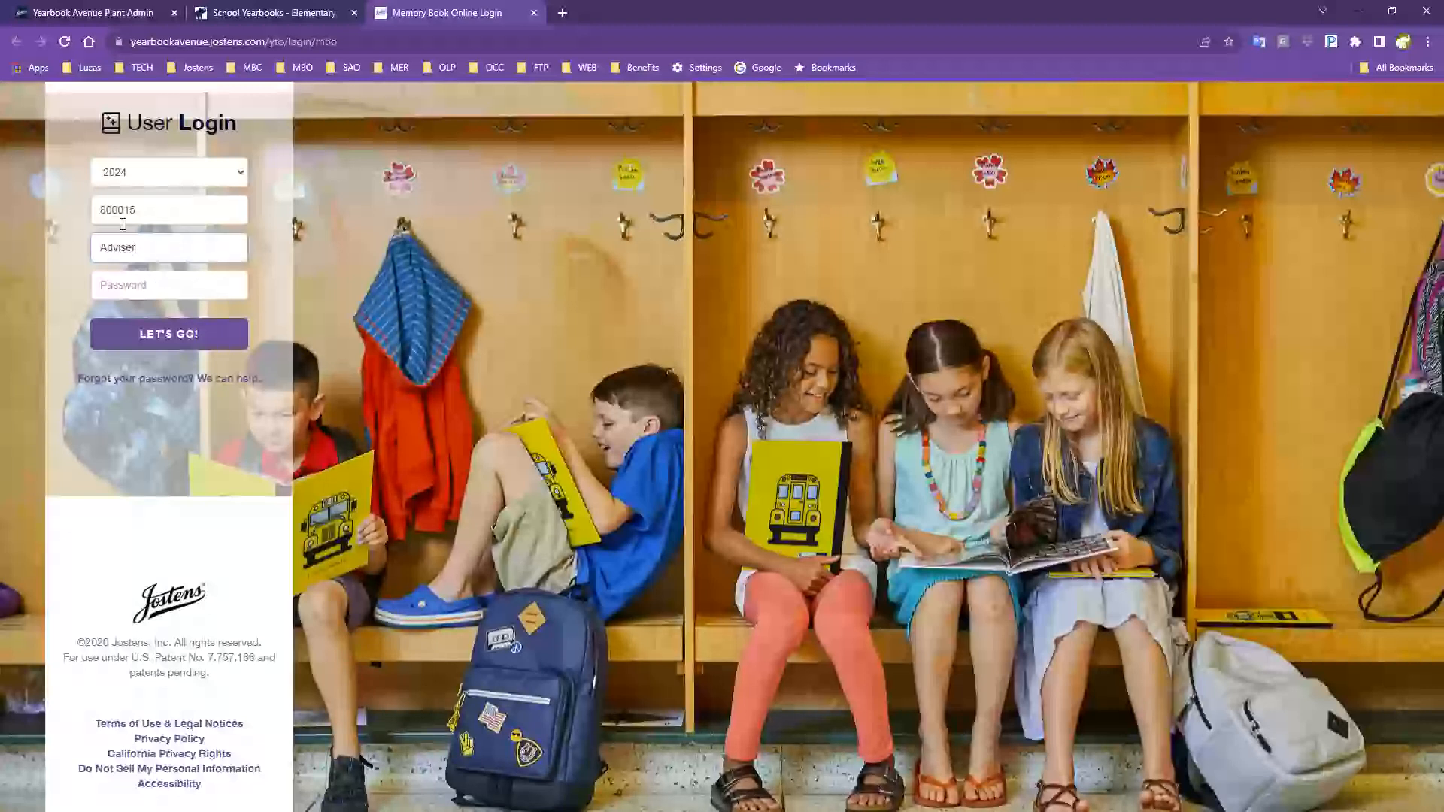
pyautogui.click(153, 284)
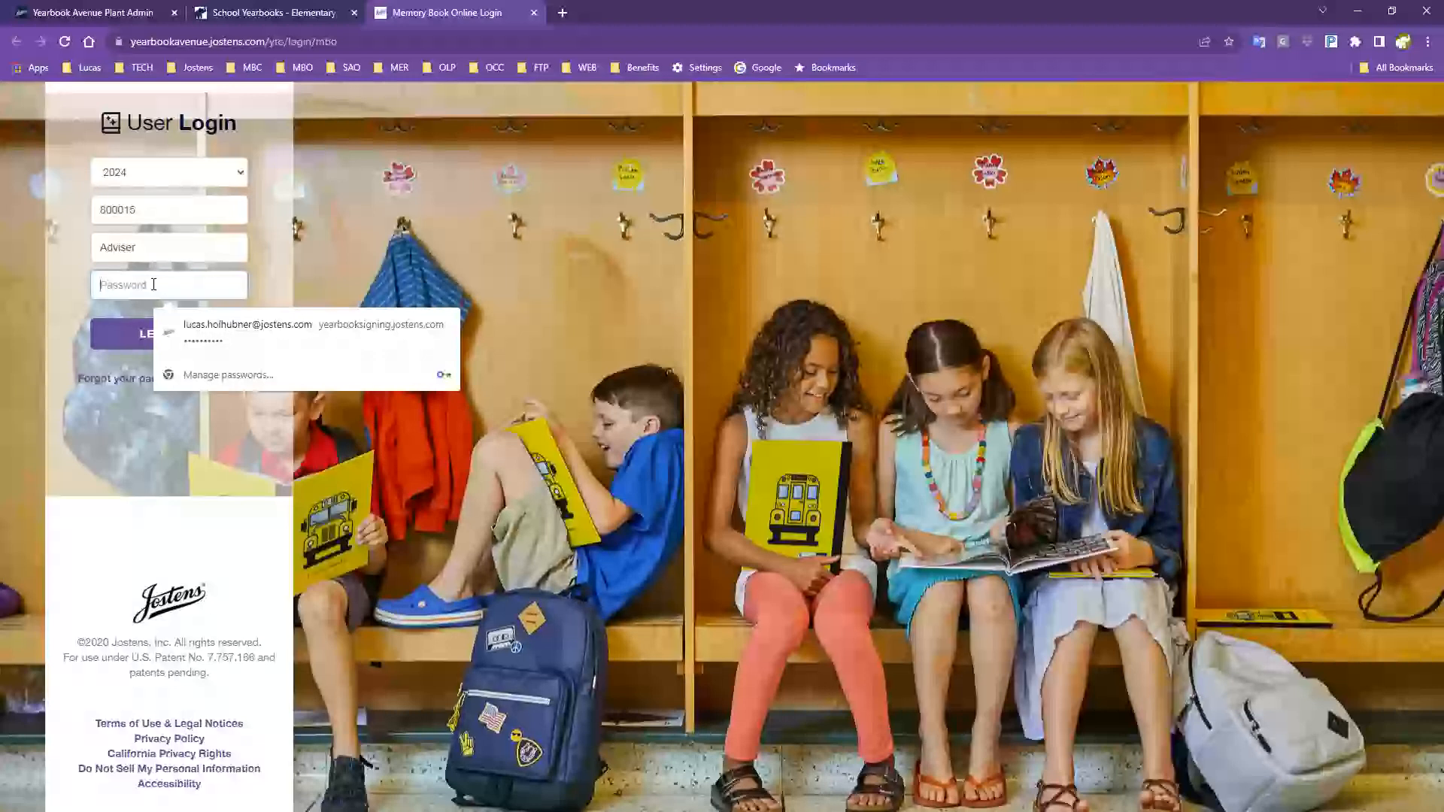
pyautogui.write('•••••••')
pyautogui.press('Return')
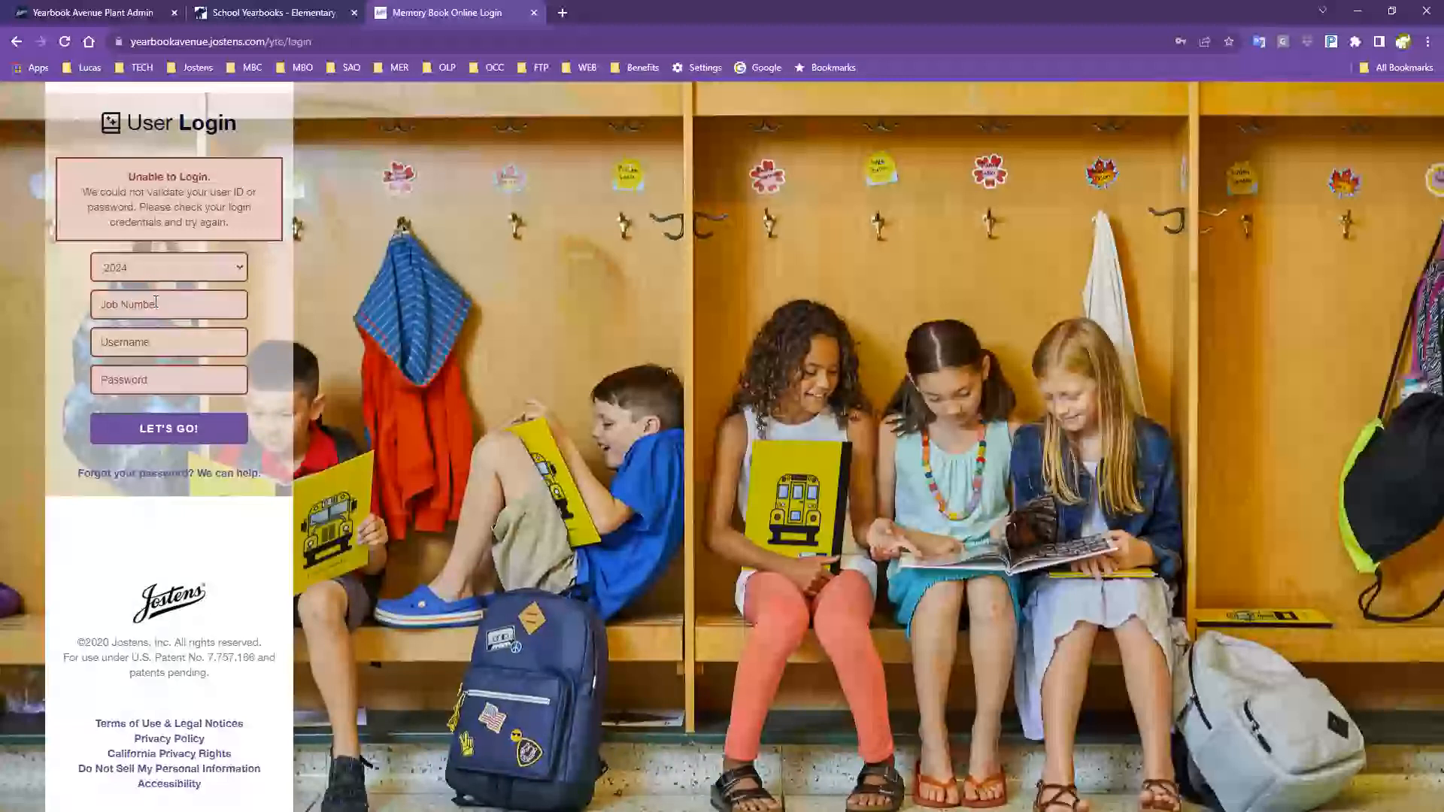
# After the failed login, re-enter the job number, username 'Adviser' and the password.
pyautogui.click(155, 302)
pyautogui.write('8000')
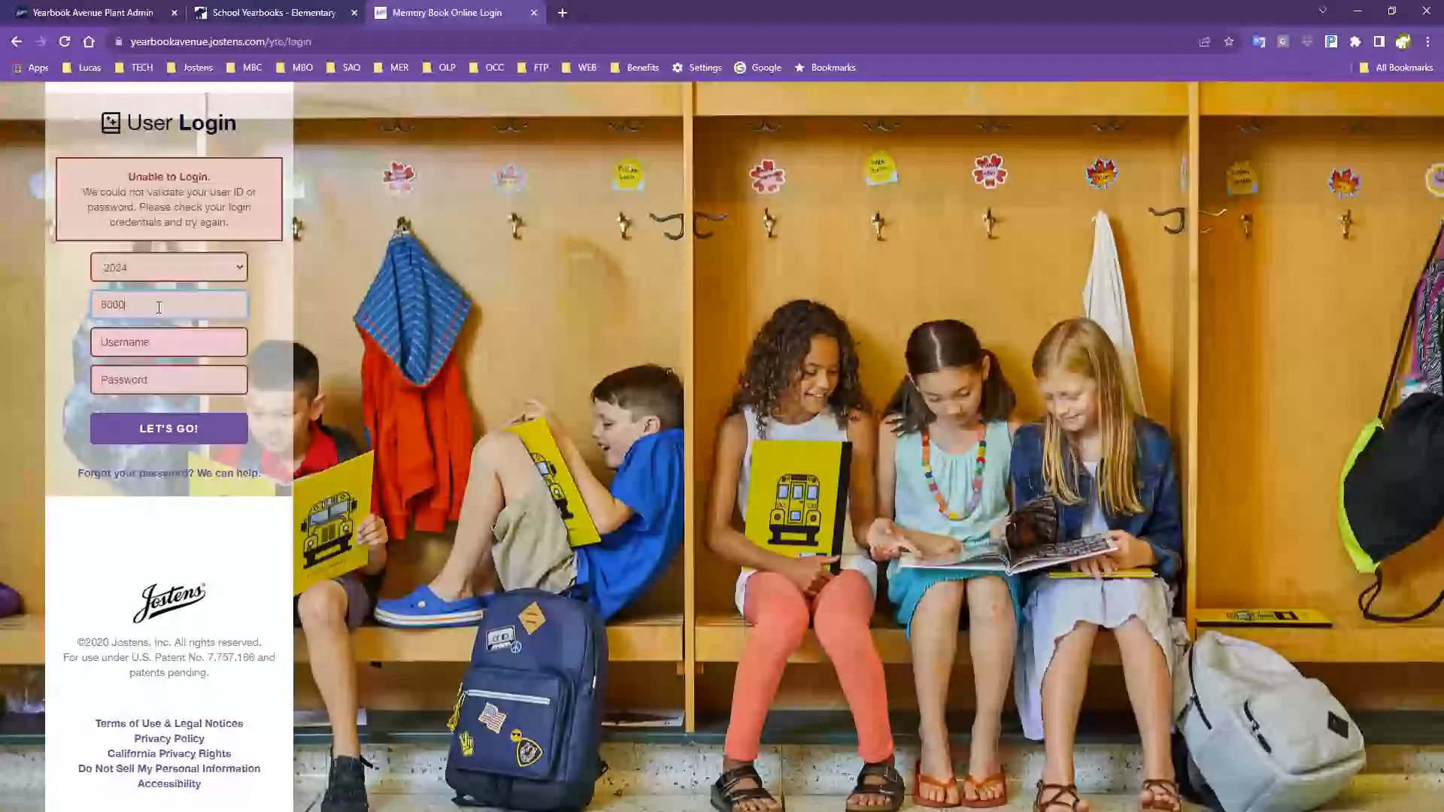
pyautogui.write('15')
pyautogui.press('Tab')
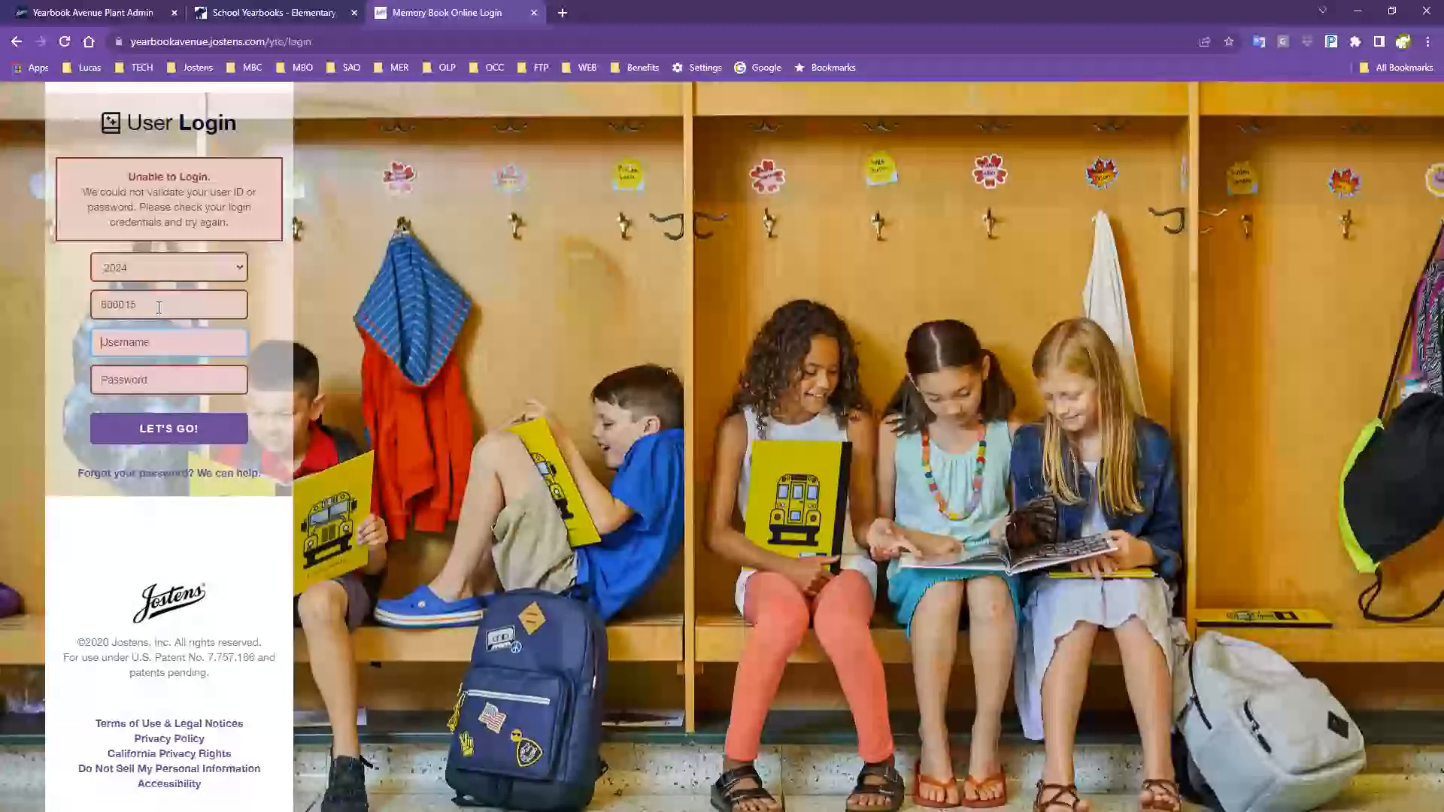
pyautogui.write('Adviser')
pyautogui.press('Tab')
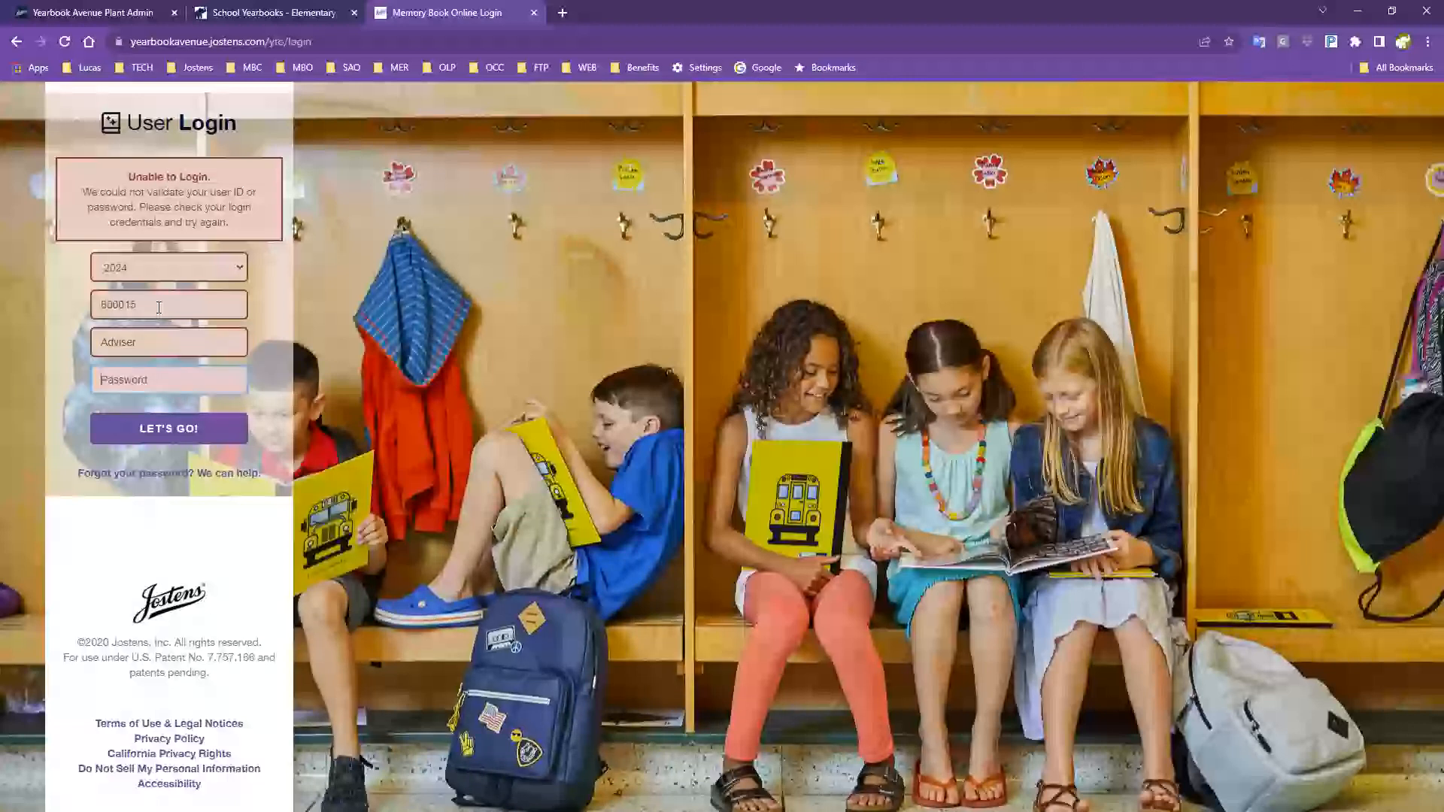
pyautogui.write('•••••••')
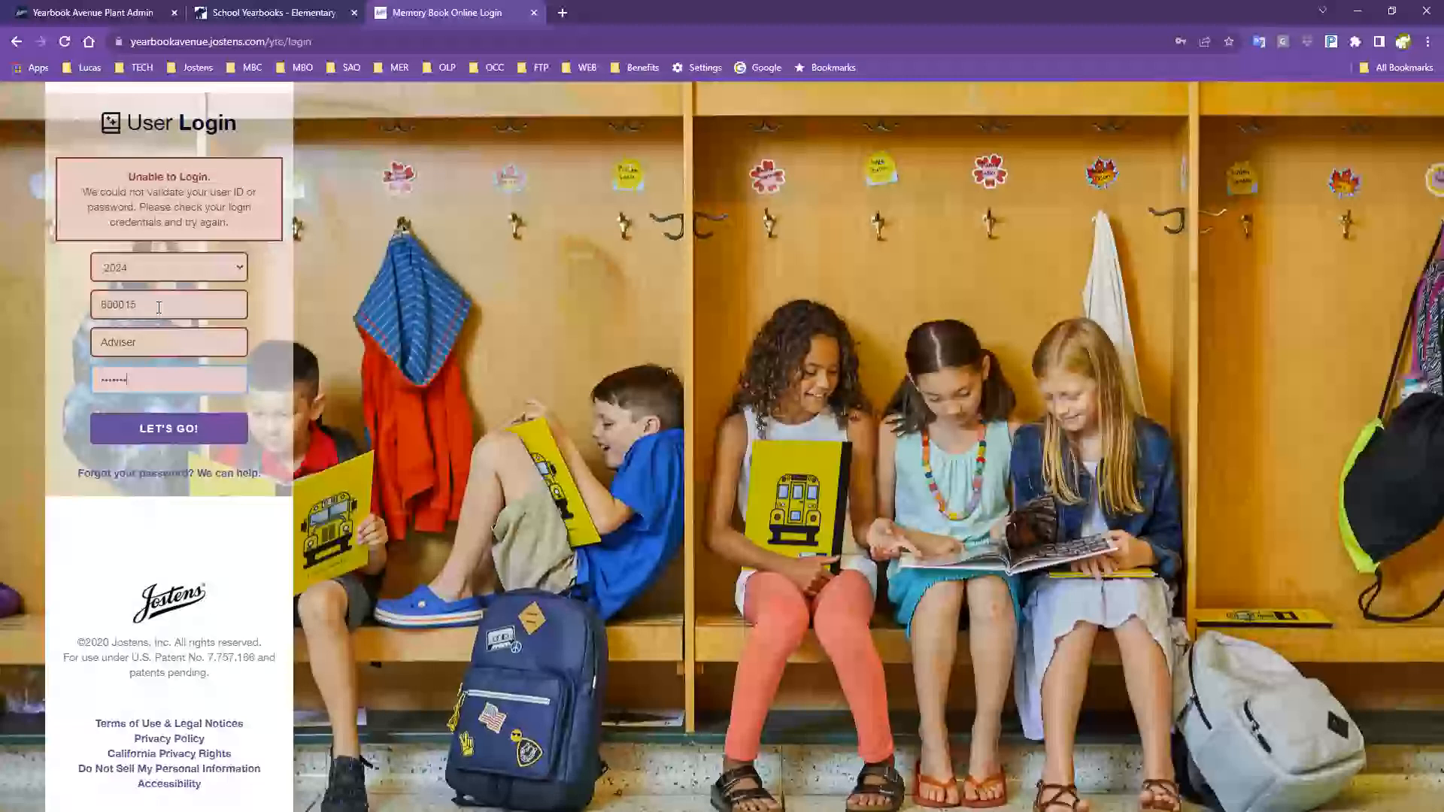
# Open the password reset form, then switch to the Plant Admin Manage Jobs list.
pyautogui.click(157, 474)
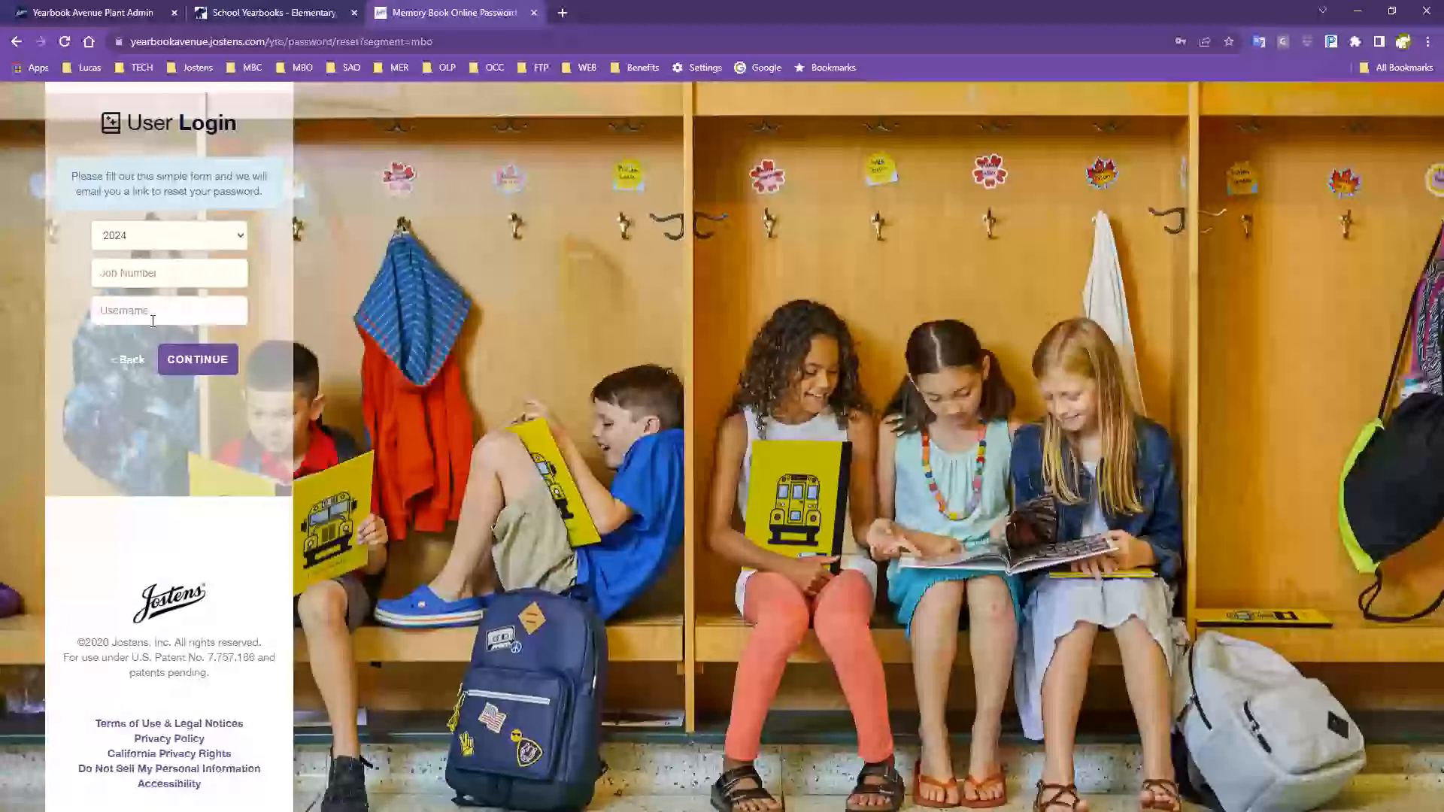
pyautogui.click(92, 15)
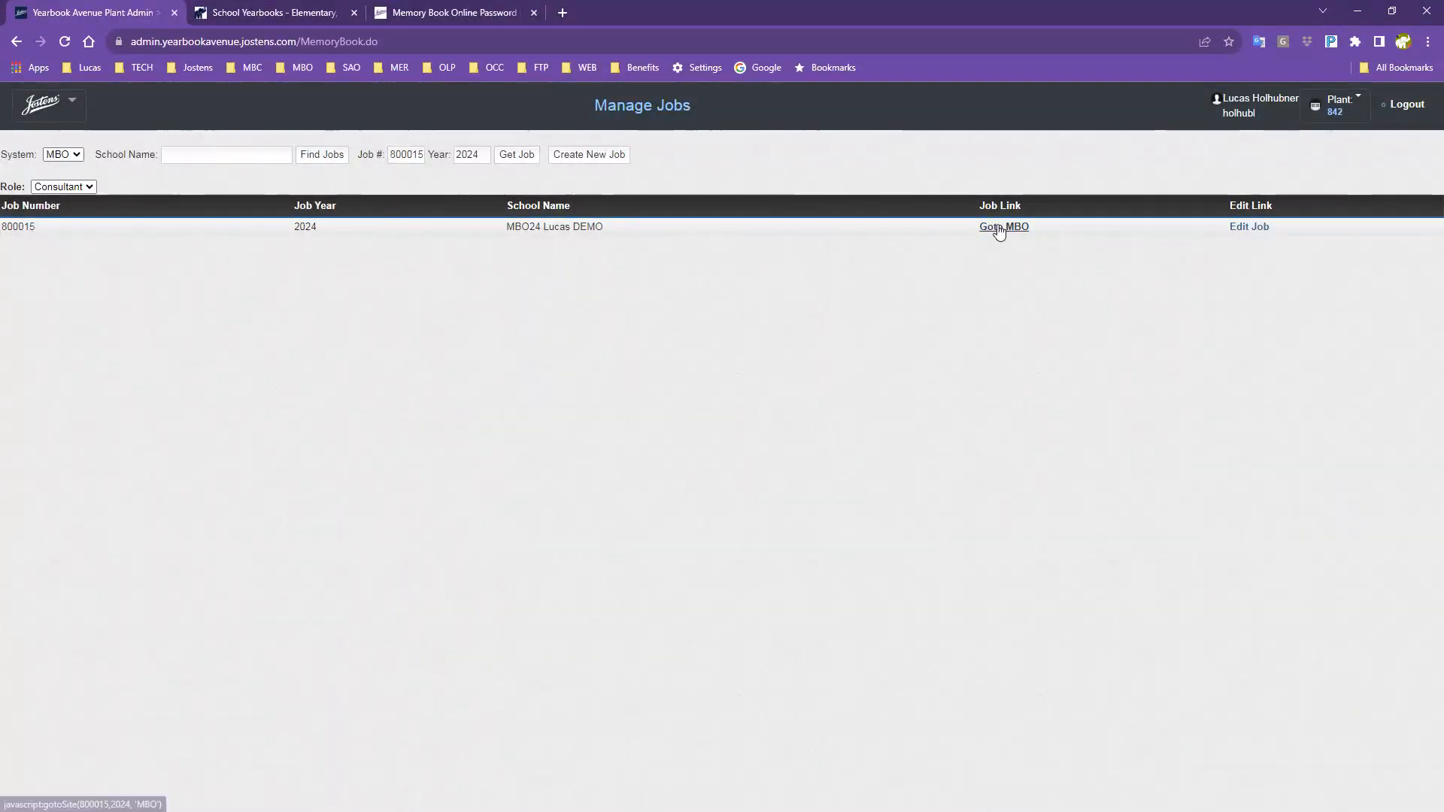
# Follow the demo job's Goto MBO link to its yearbook site.
pyautogui.click(999, 226)
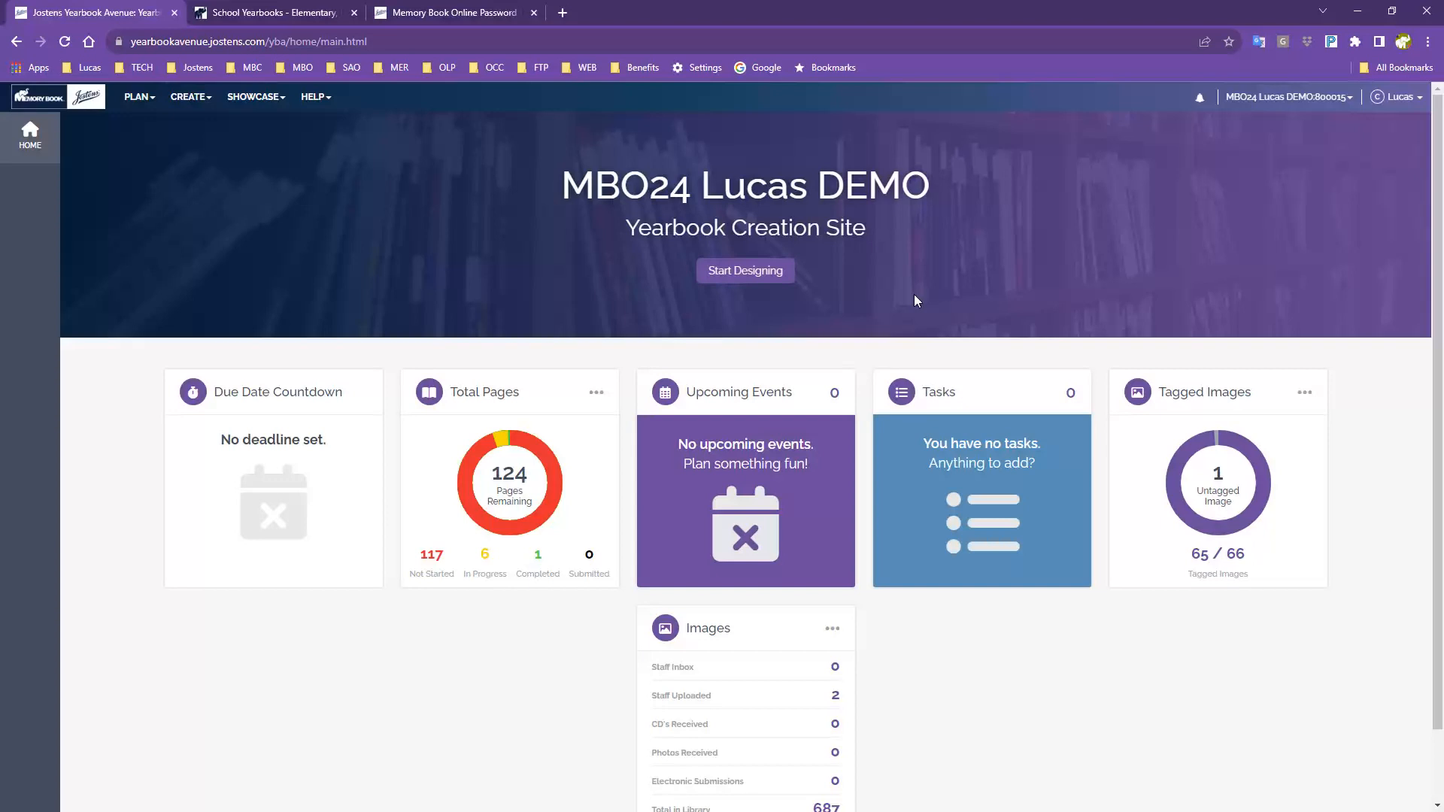
pyautogui.scroll(-2, 1137, 304)
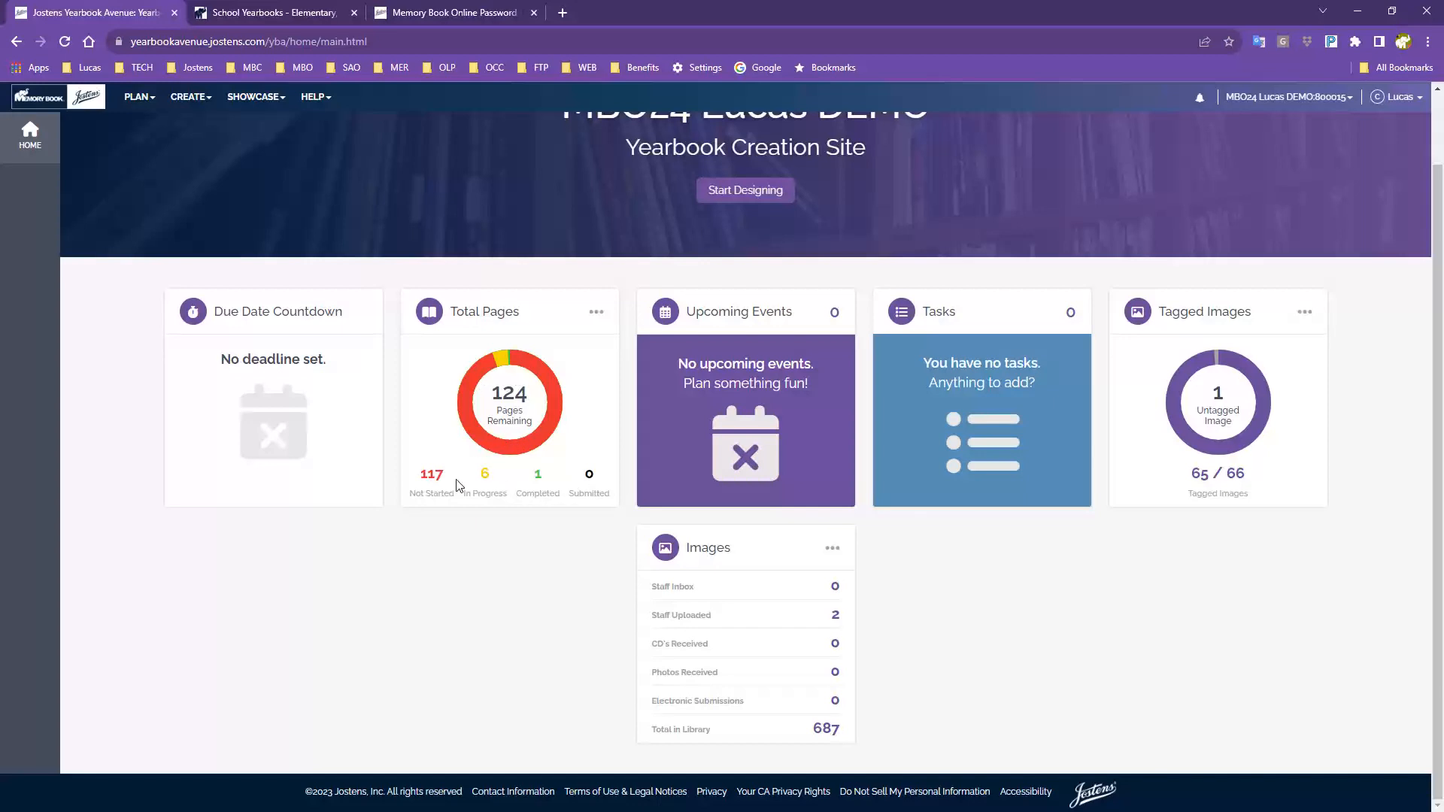
pyautogui.moveTo(515, 489); pyautogui.dragTo(500, 460)
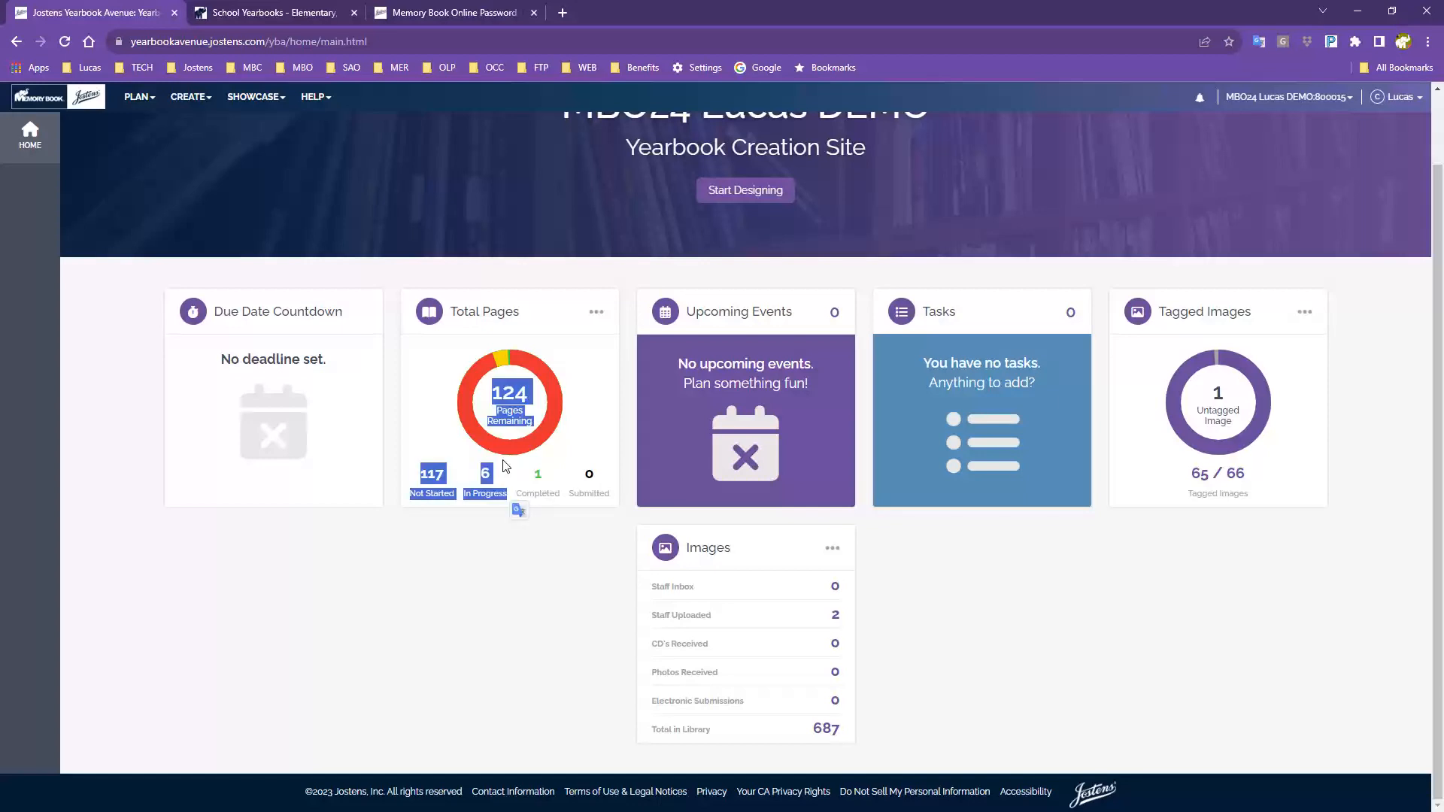
pyautogui.click(456, 421)
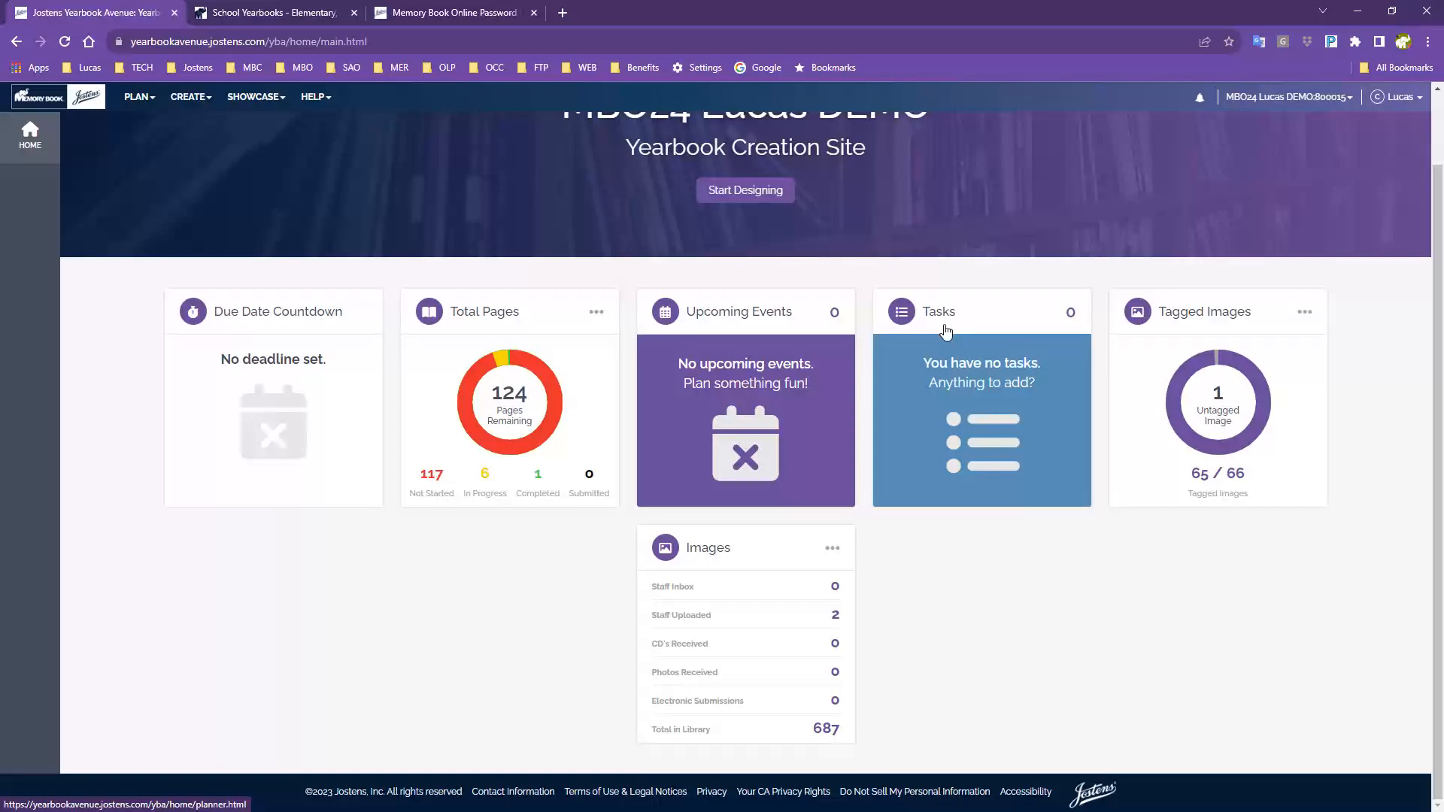
# Open the Planner from the Tasks card and scroll to the empty Tasks panel.
pyautogui.click(908, 314)
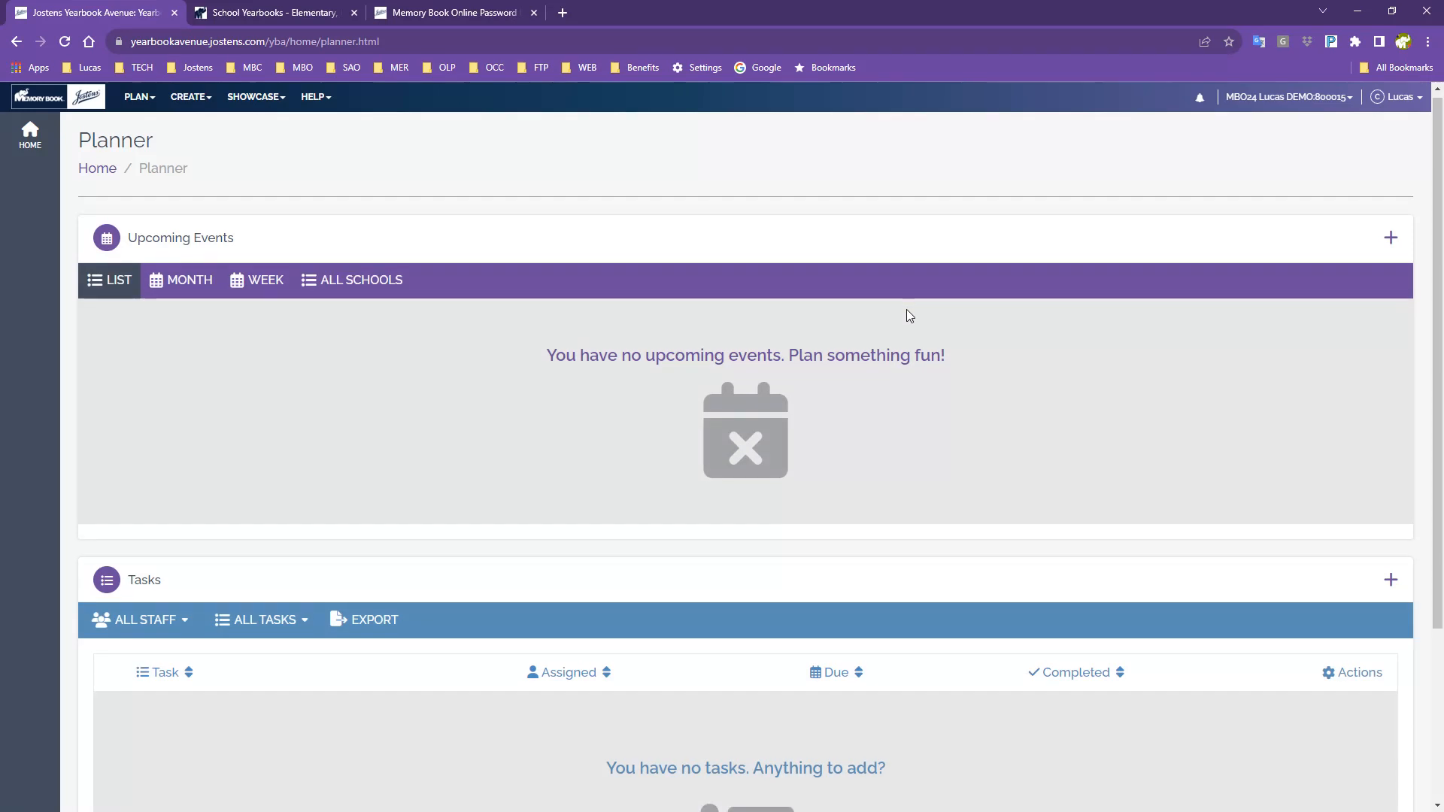
pyautogui.scroll(-3, 909, 316)
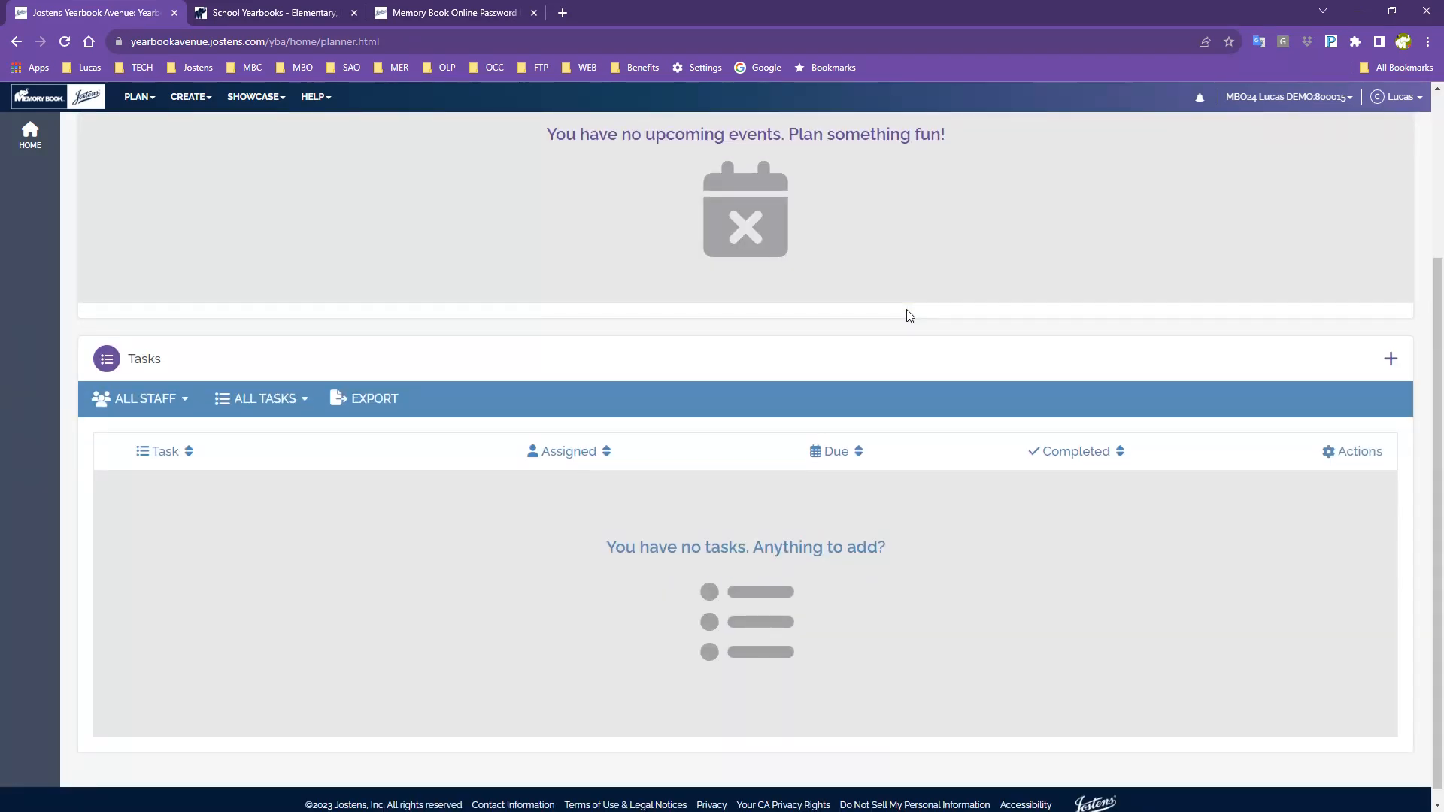
pyautogui.scroll(-1, 909, 316)
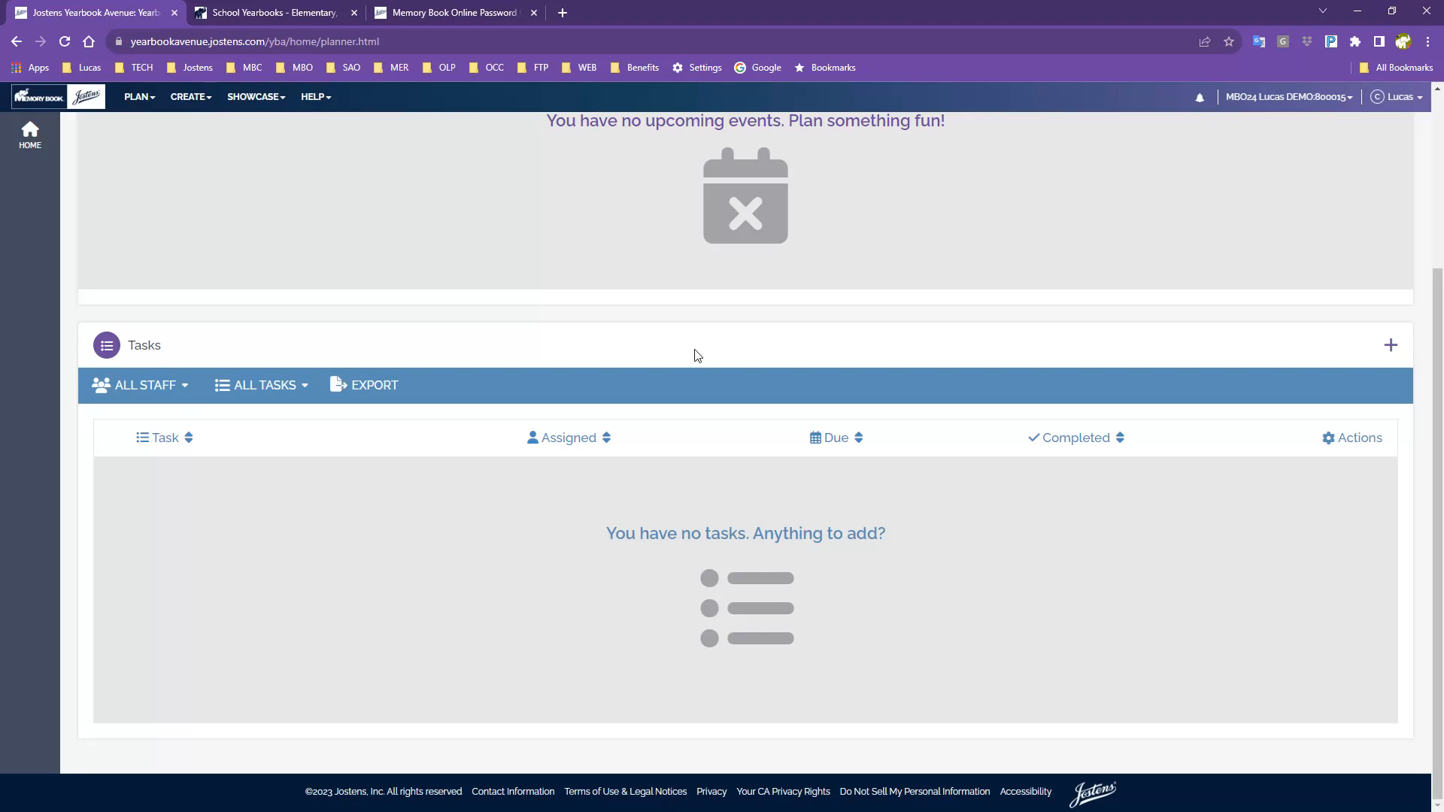
# Start a new task and name it 'Organize Class', replacing the draft names.
pyautogui.click(1391, 346)
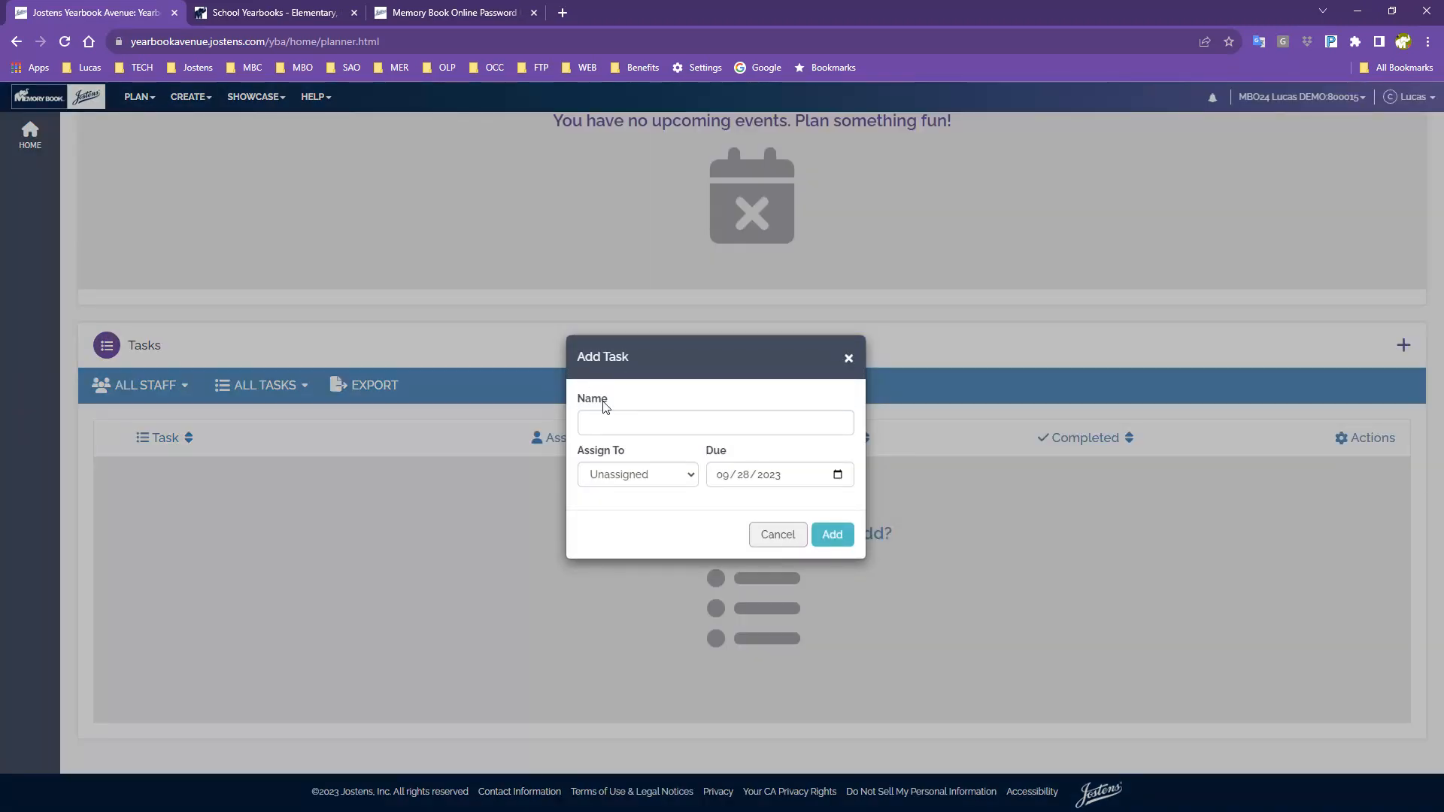
pyautogui.click(601, 422)
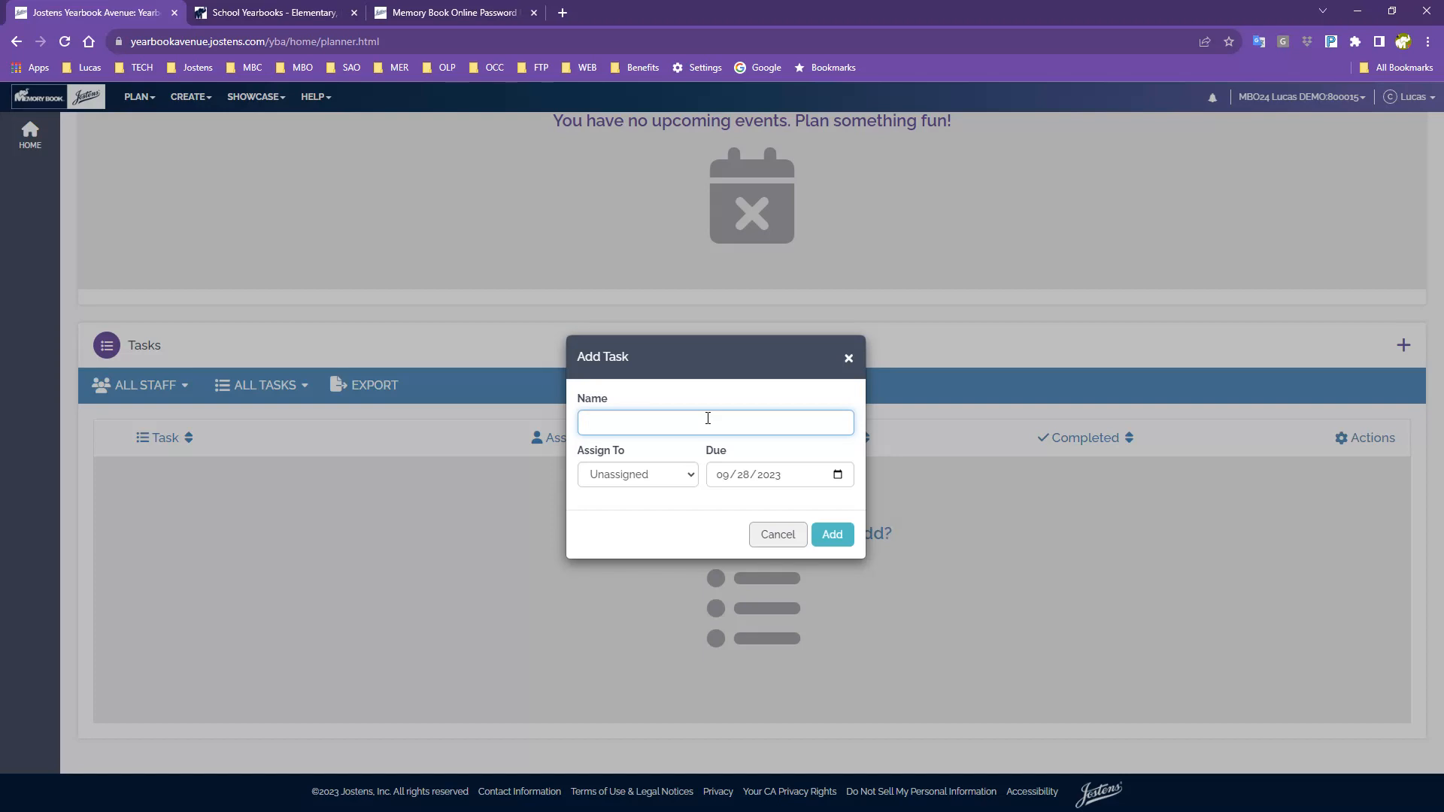
pyautogui.write('Create Candid Pages')
pyautogui.press('BackSpace')
pyautogui.press('BackSpace')
pyautogui.press('BackSpace')
pyautogui.press('BackSpace')
pyautogui.press('BackSpace')
pyautogui.press('BackSpace')
pyautogui.press('BackSpace')
pyautogui.press('BackSpace')
pyautogui.press('BackSpace')
pyautogui.press('BackSpace')
pyautogui.press('BackSpace')
pyautogui.write('5th grade class photo')
pyautogui.press('BackSpace')
pyautogui.press('BackSpace')
pyautogui.press('BackSpace')
pyautogui.press('BackSpace')
pyautogui.press('BackSpace')
pyautogui.press('BackSpace')
pyautogui.press('BackSpace')
pyautogui.press('BackSpace')
pyautogui.press('BackSpace')
pyautogui.press('BackSpace')
pyautogui.press('BackSpace')
pyautogui.press('BackSpace')
pyautogui.press('BackSpace')
pyautogui.press('BackSpace')
pyautogui.press('BackSpace')
pyautogui.press('BackSpace')
pyautogui.press('BackSpace')
pyautogui.press('BackSpace')
pyautogui.press('BackSpace')
pyautogui.press('BackSpace')
pyautogui.press('BackSpace')
pyautogui.press('BackSpace')
pyautogui.write('Organize Class')
# Assign Organize Class to YB Adviser, set it due October 7, 2023, and save it.
pyautogui.click(671, 484)
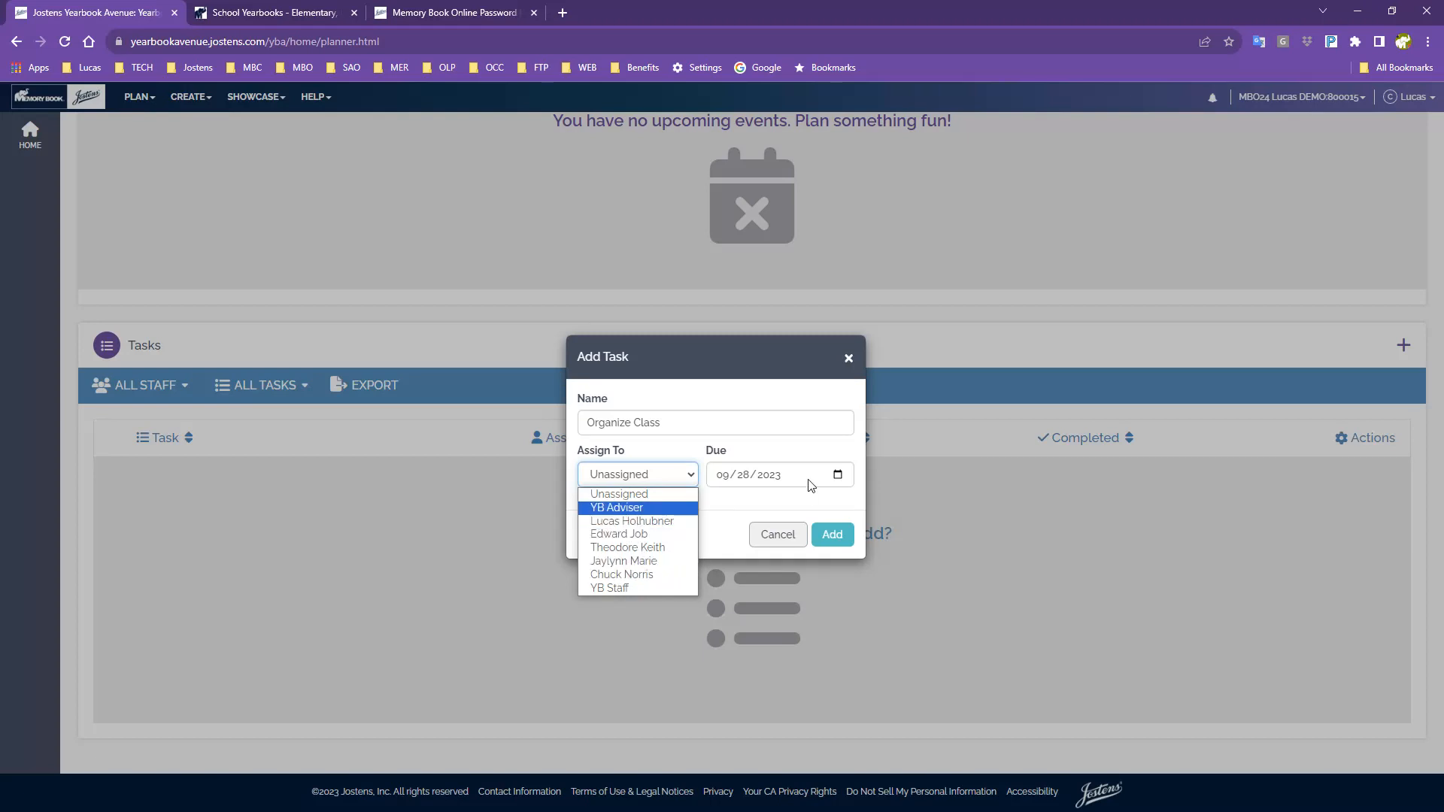
pyautogui.click(611, 509)
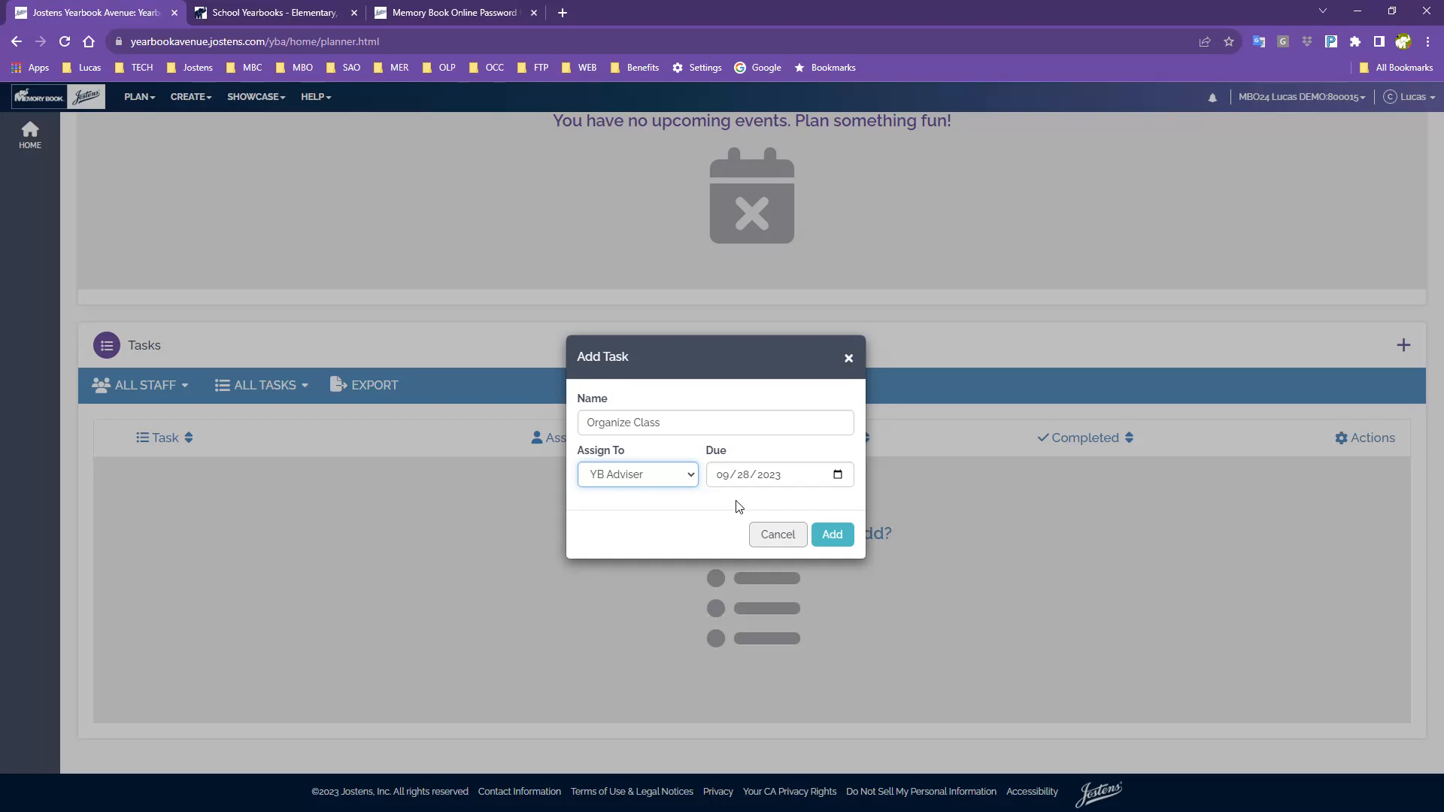
pyautogui.click(839, 476)
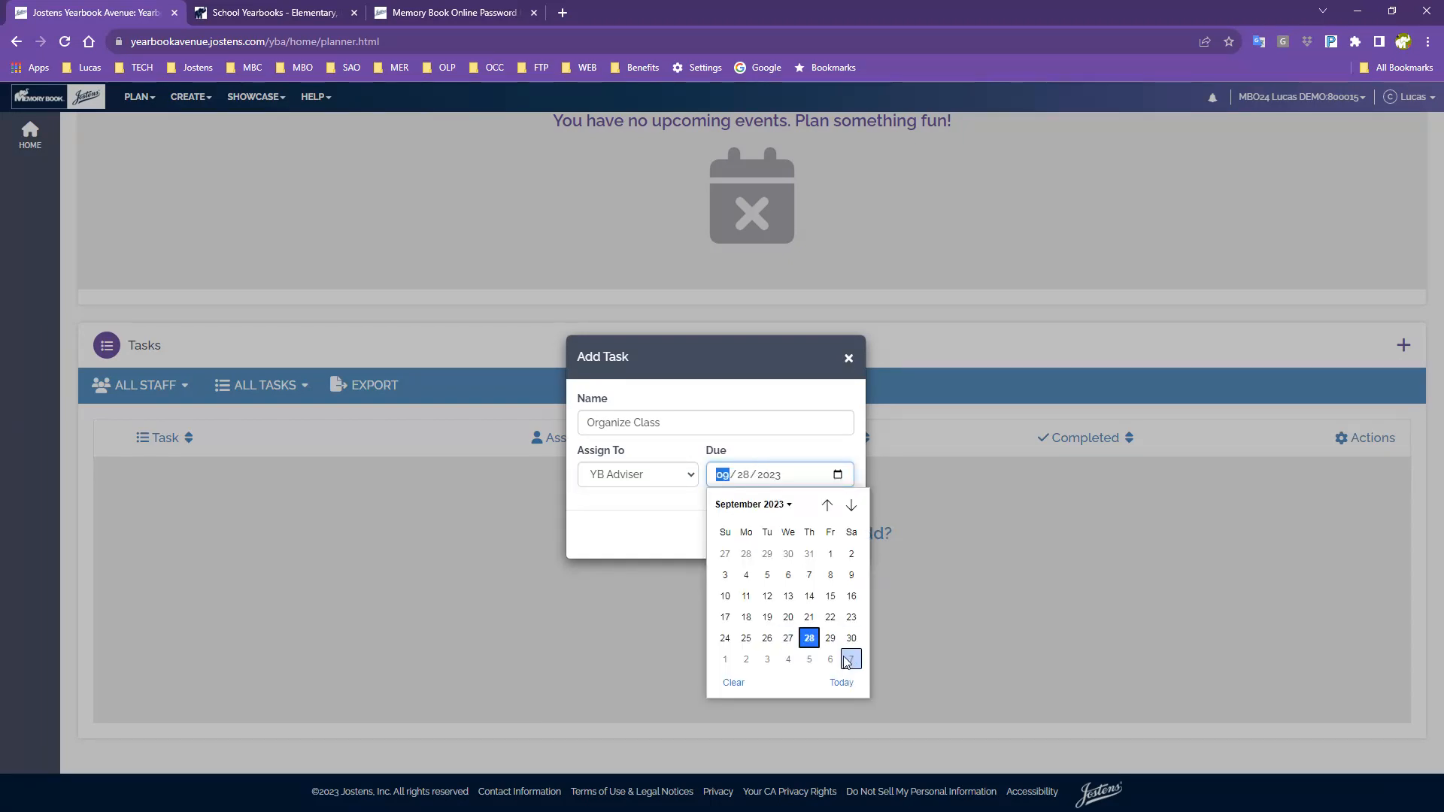
pyautogui.click(848, 660)
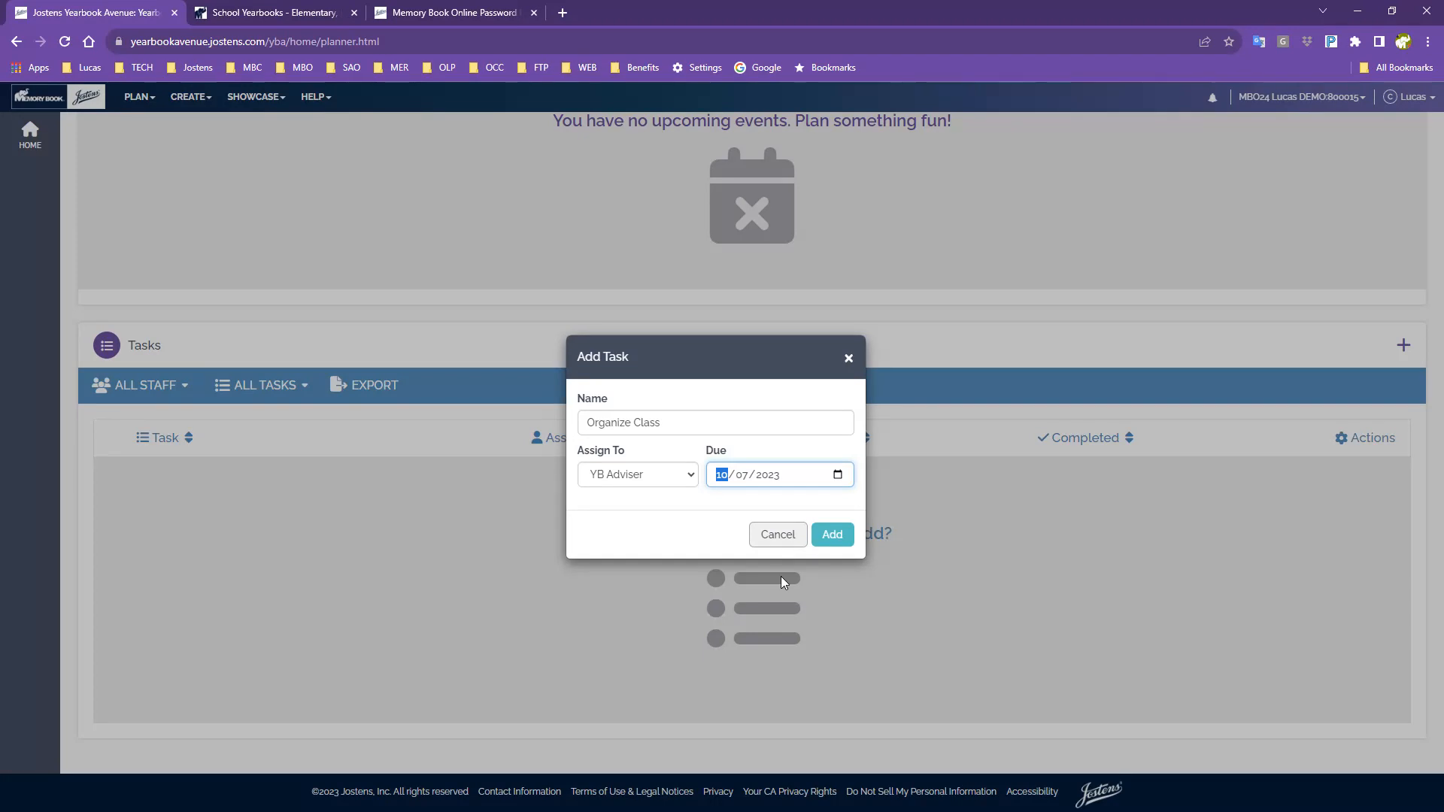
pyautogui.click(833, 535)
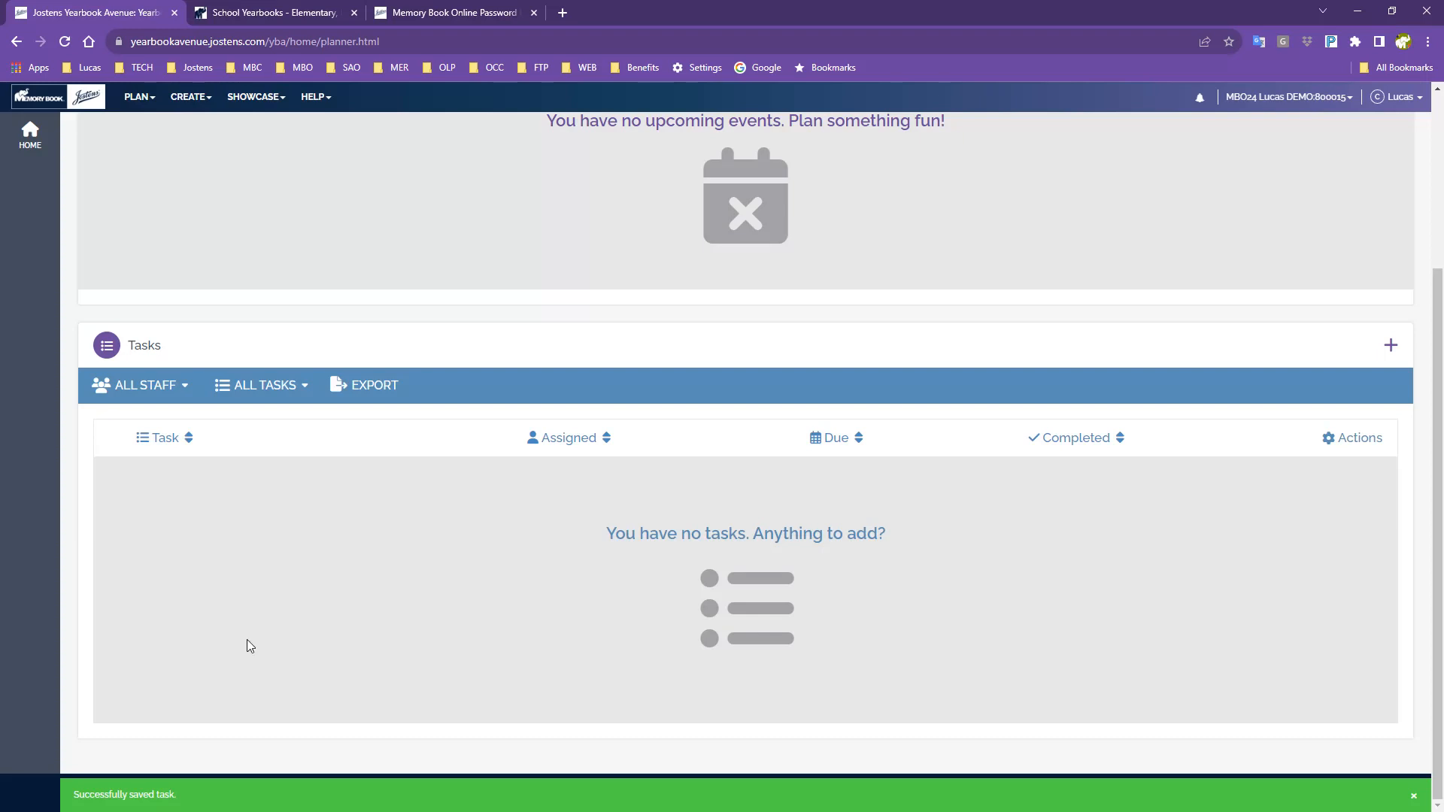
# Close the 'Successfully saved task.' banner and scroll back up to the Planner header.
pyautogui.click(1414, 797)
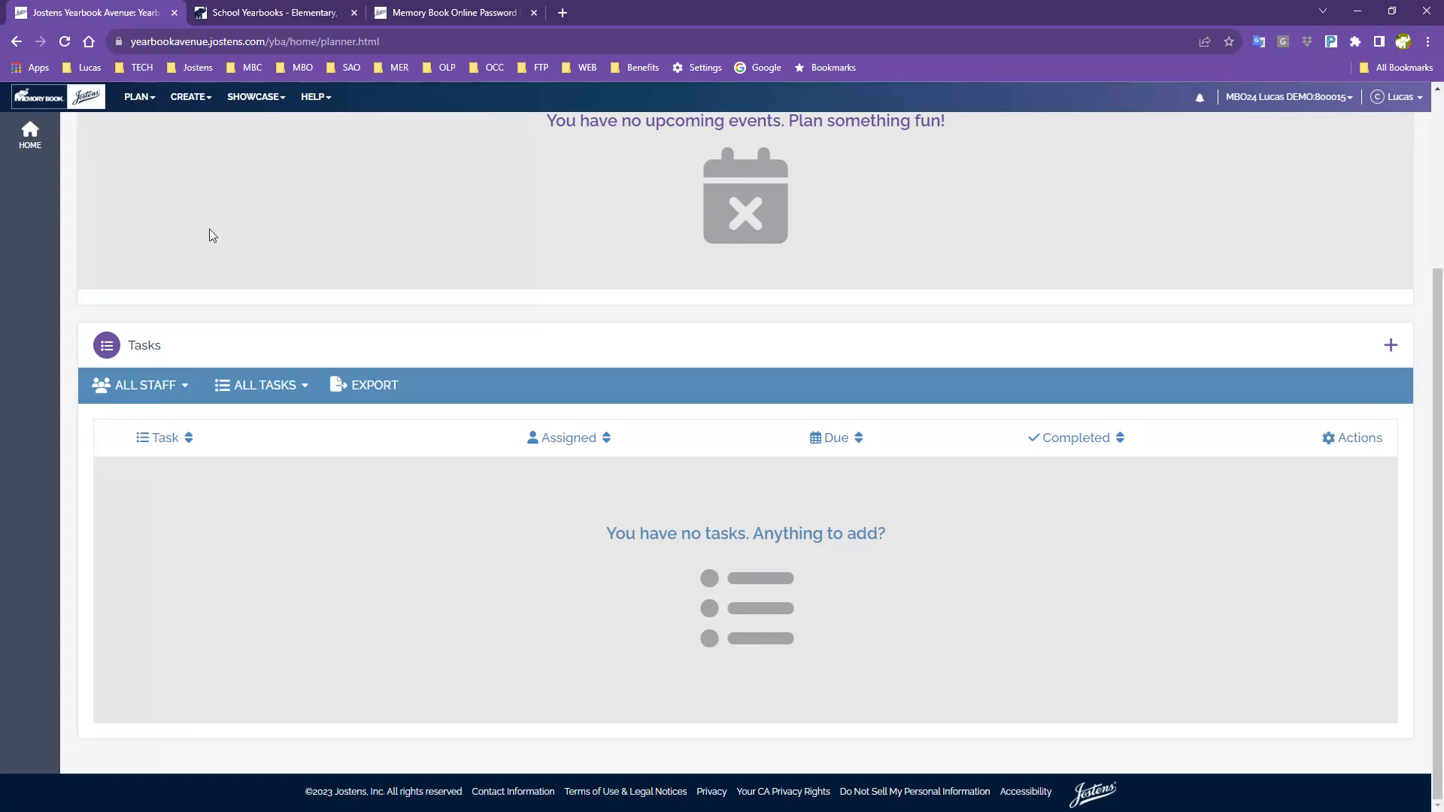
pyautogui.scroll(3, 209, 229)
pyautogui.scroll(-3, 462, 472)
pyautogui.scroll(-1, 462, 480)
pyautogui.scroll(3, 370, 543)
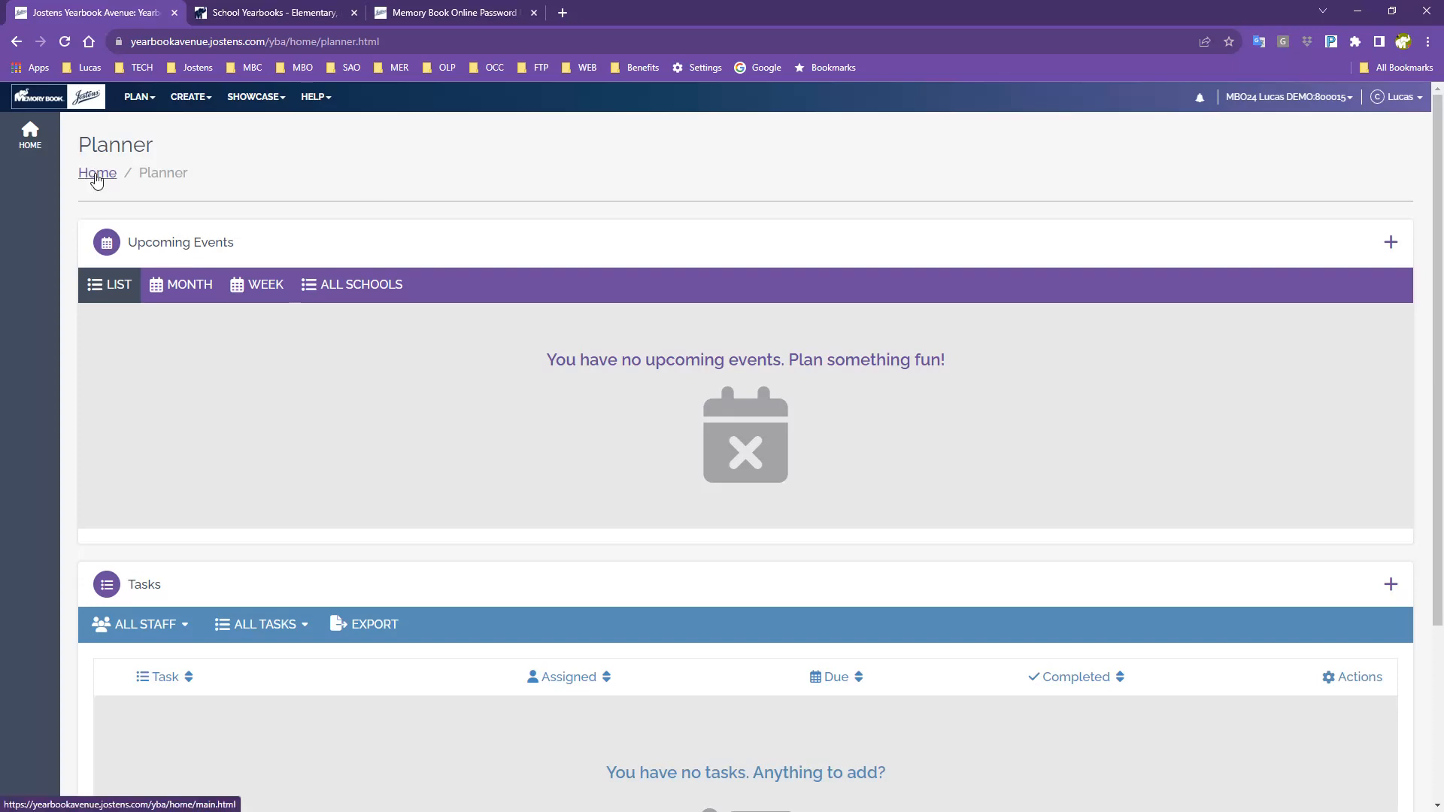
# Return to the home dashboard and review the Tagged Images and Images card menus.
pyautogui.click(46, 103)
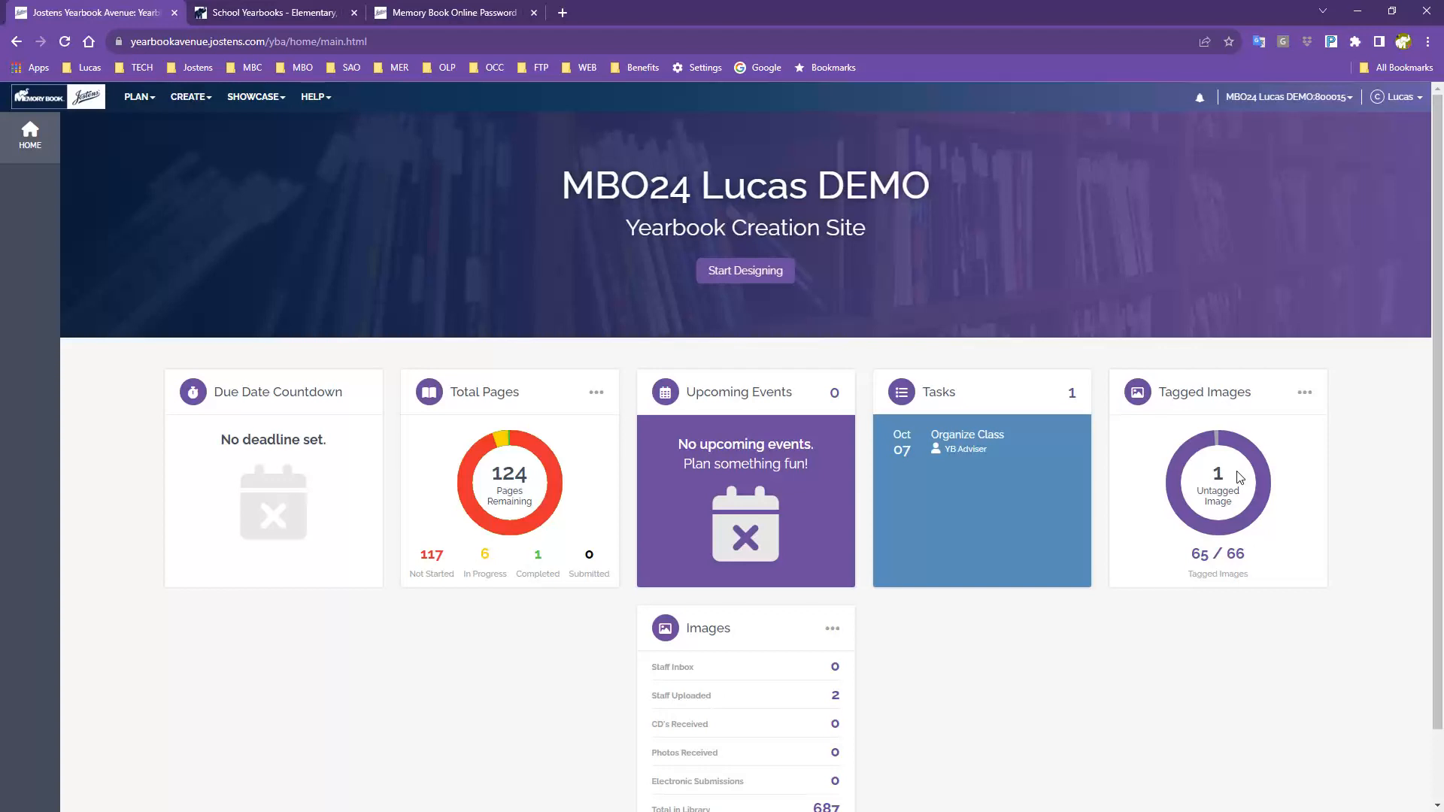
pyautogui.click(1304, 394)
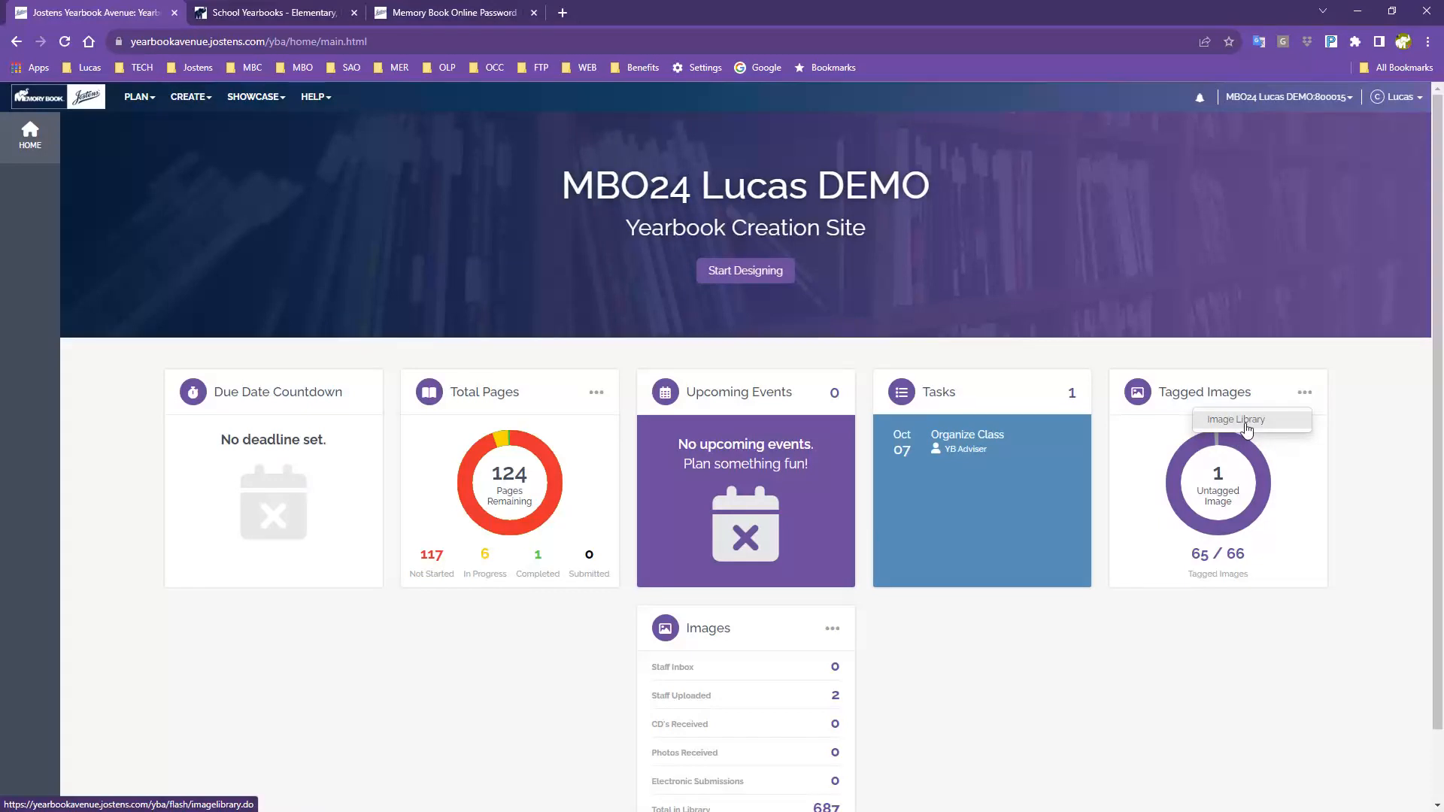
pyautogui.scroll(-2, 1113, 635)
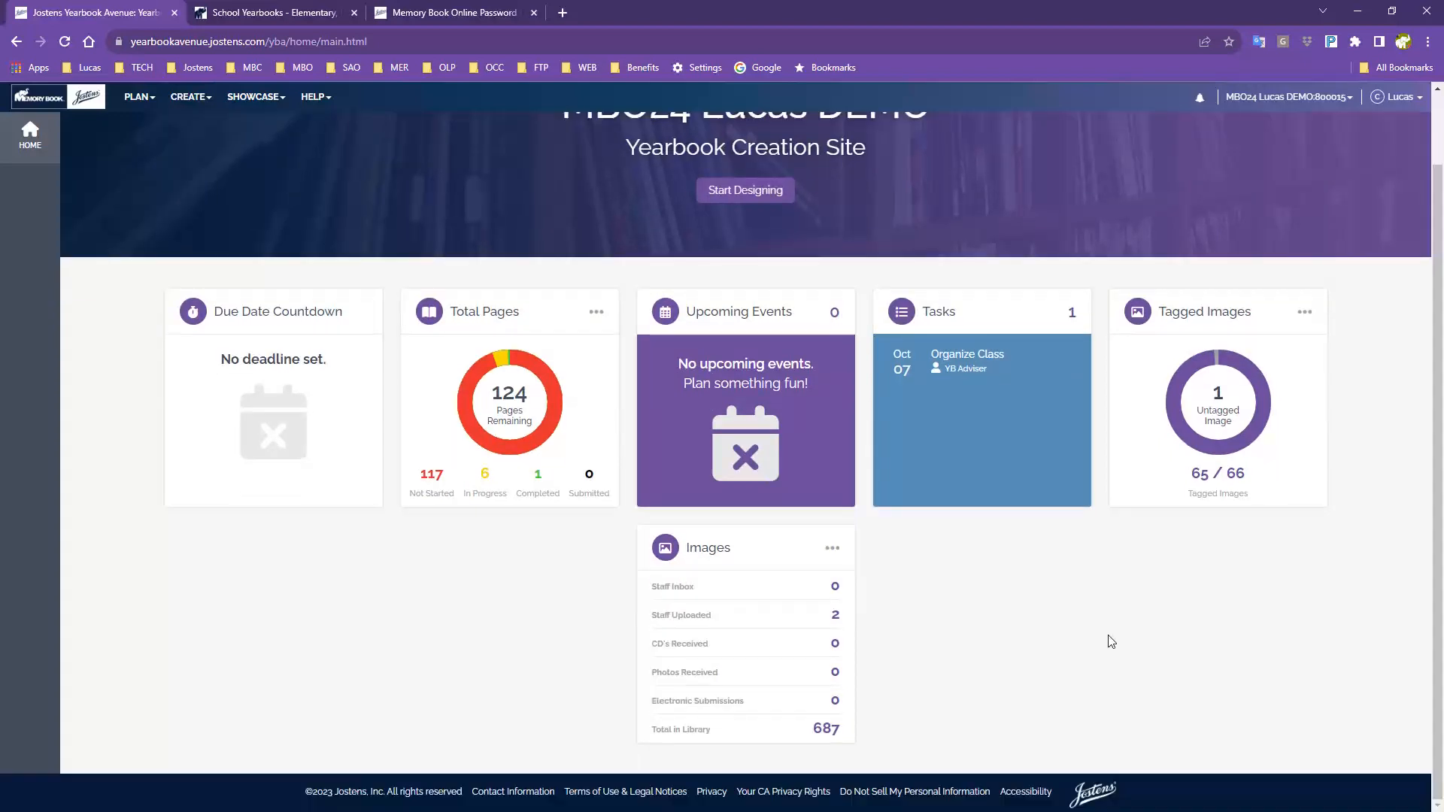
pyautogui.click(834, 550)
pyautogui.scroll(1, 963, 677)
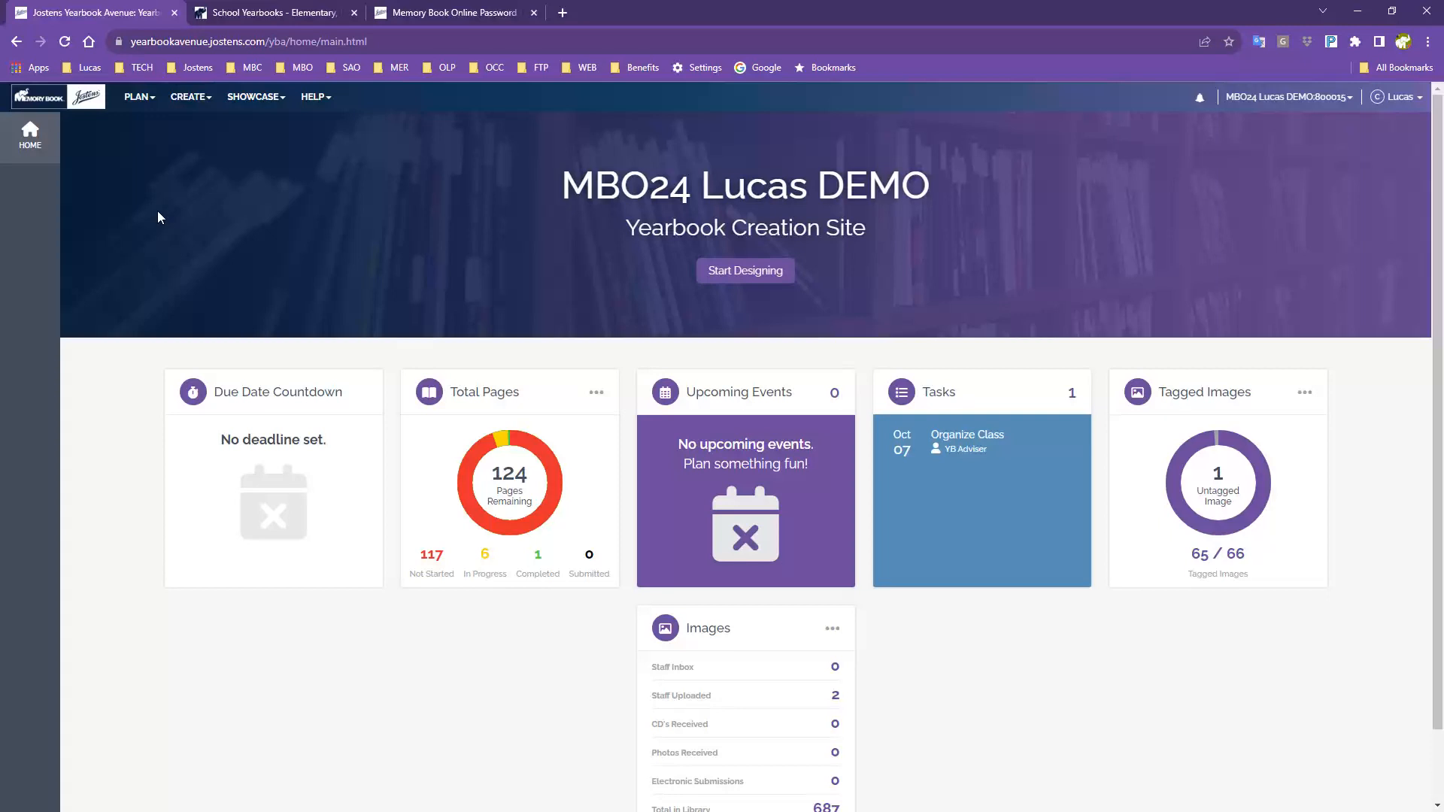
pyautogui.click(139, 102)
pyautogui.click(1394, 13)
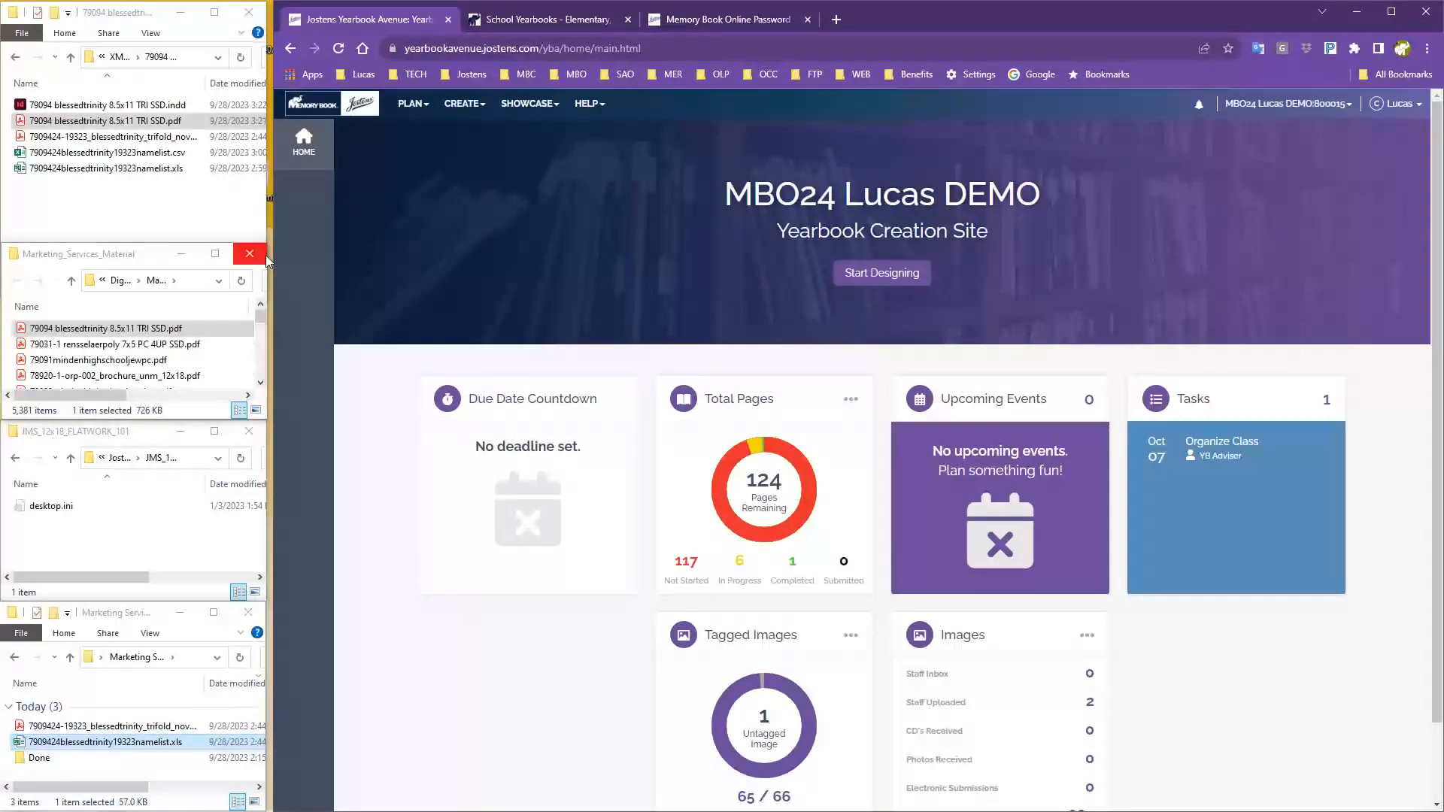
pyautogui.moveTo(273, 258); pyautogui.dragTo(647, 258)
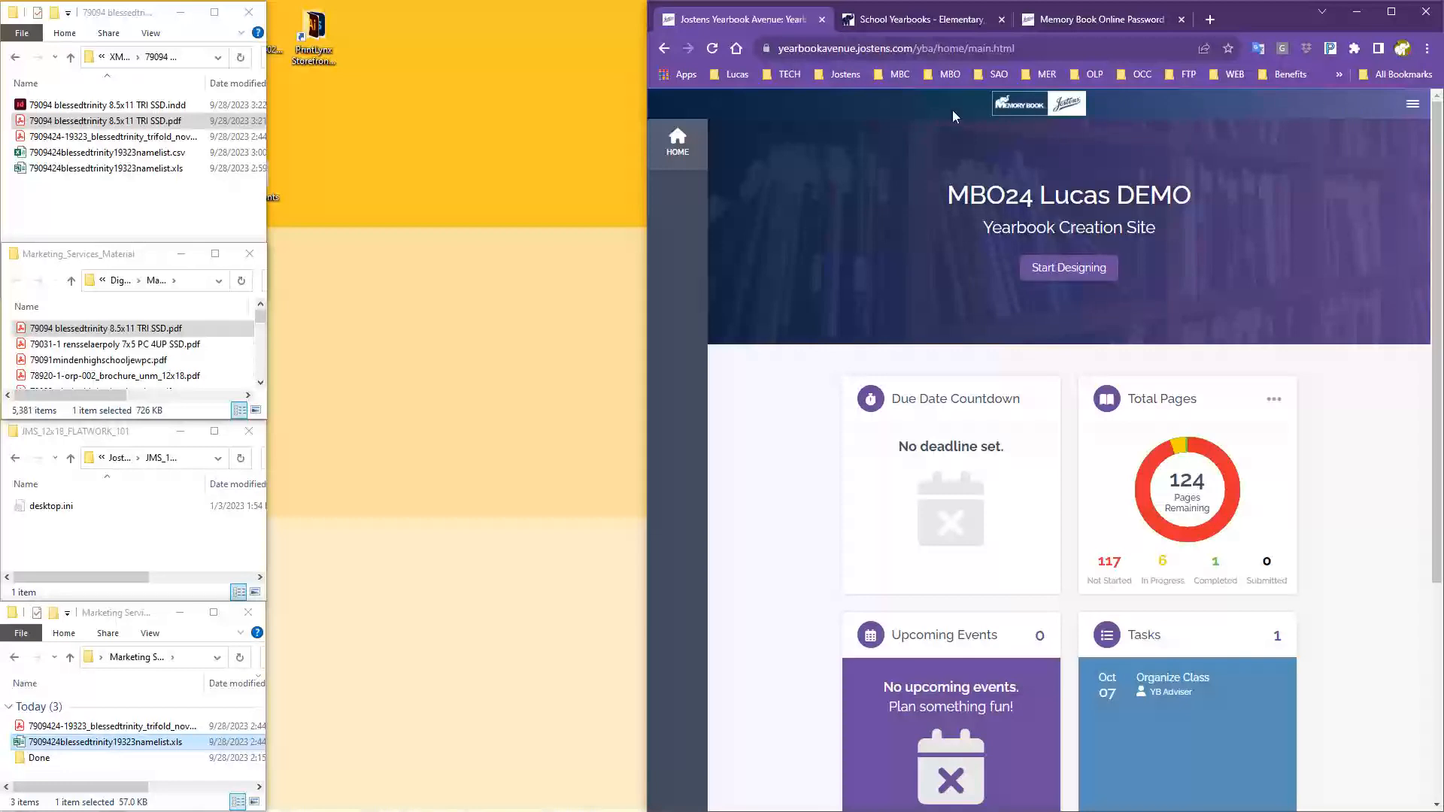
pyautogui.click(1415, 110)
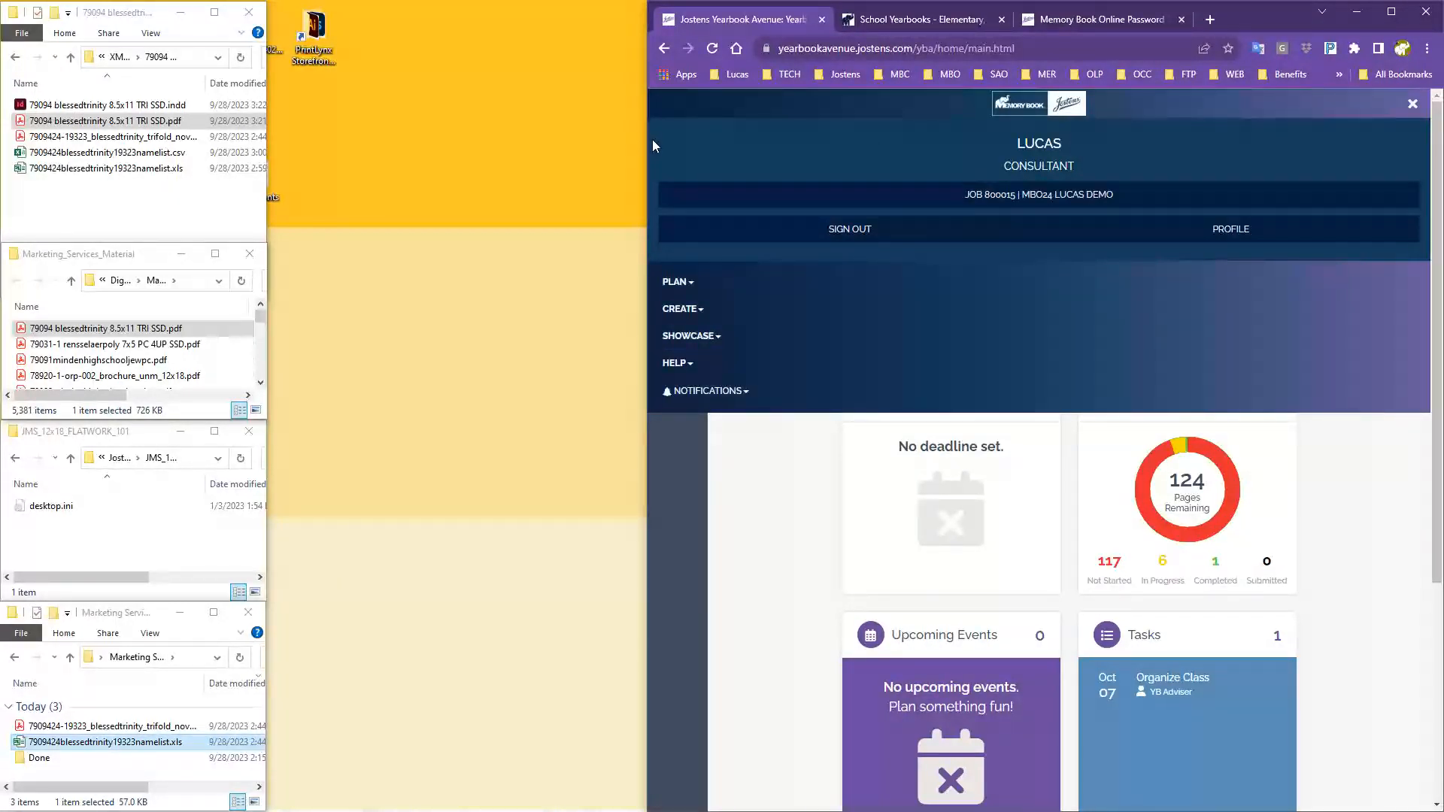
pyautogui.click(1413, 104)
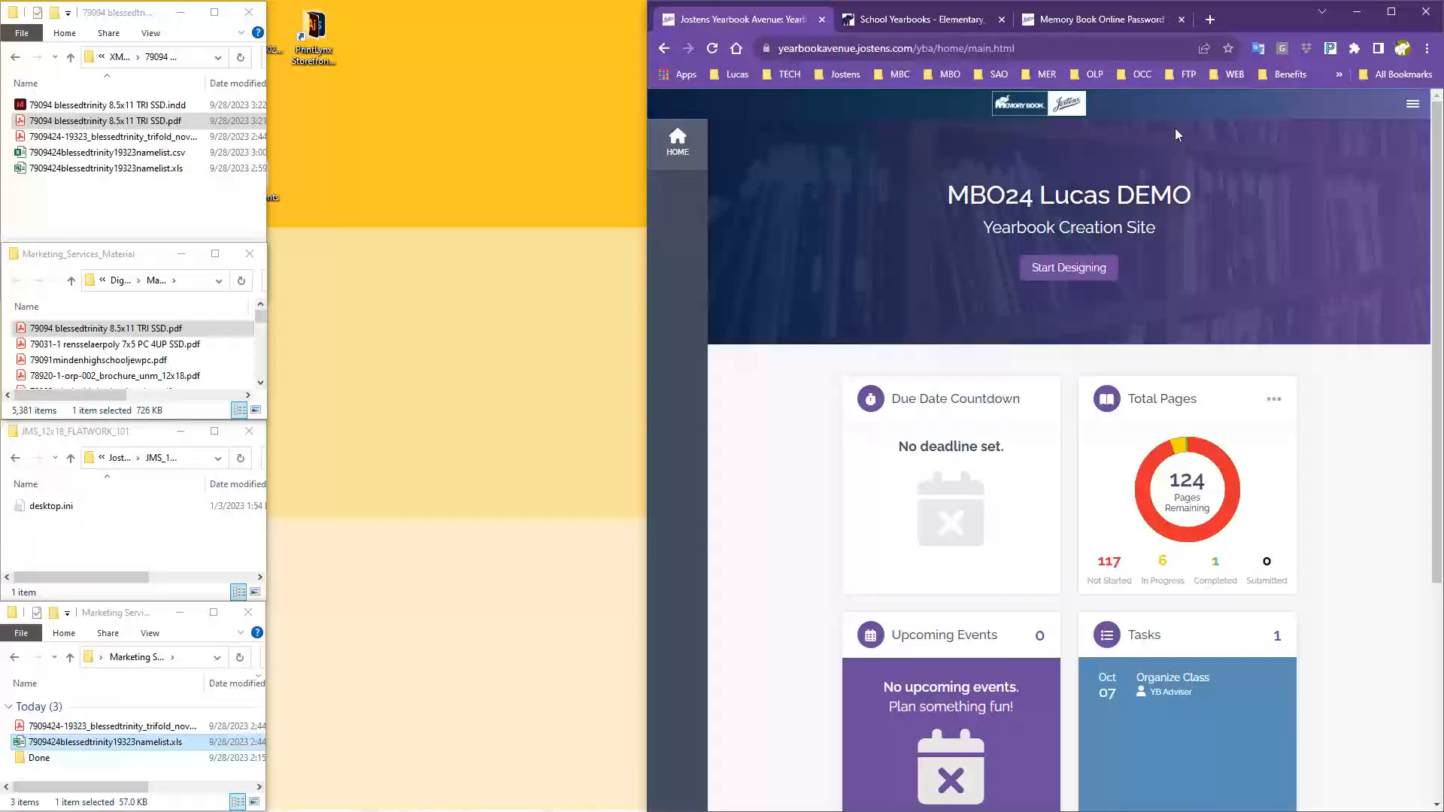
pyautogui.click(1415, 110)
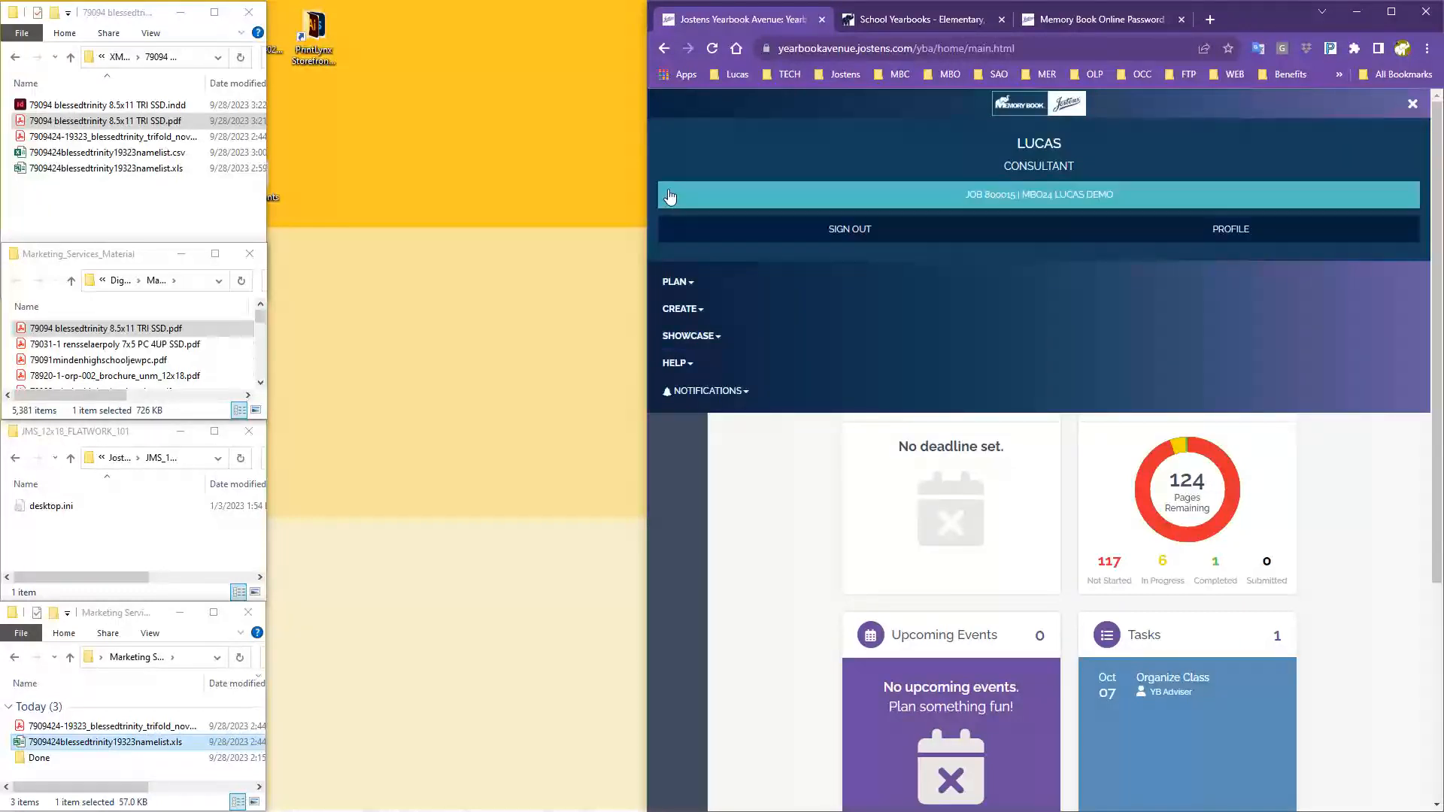
pyautogui.moveTo(648, 175); pyautogui.dragTo(4, 170)
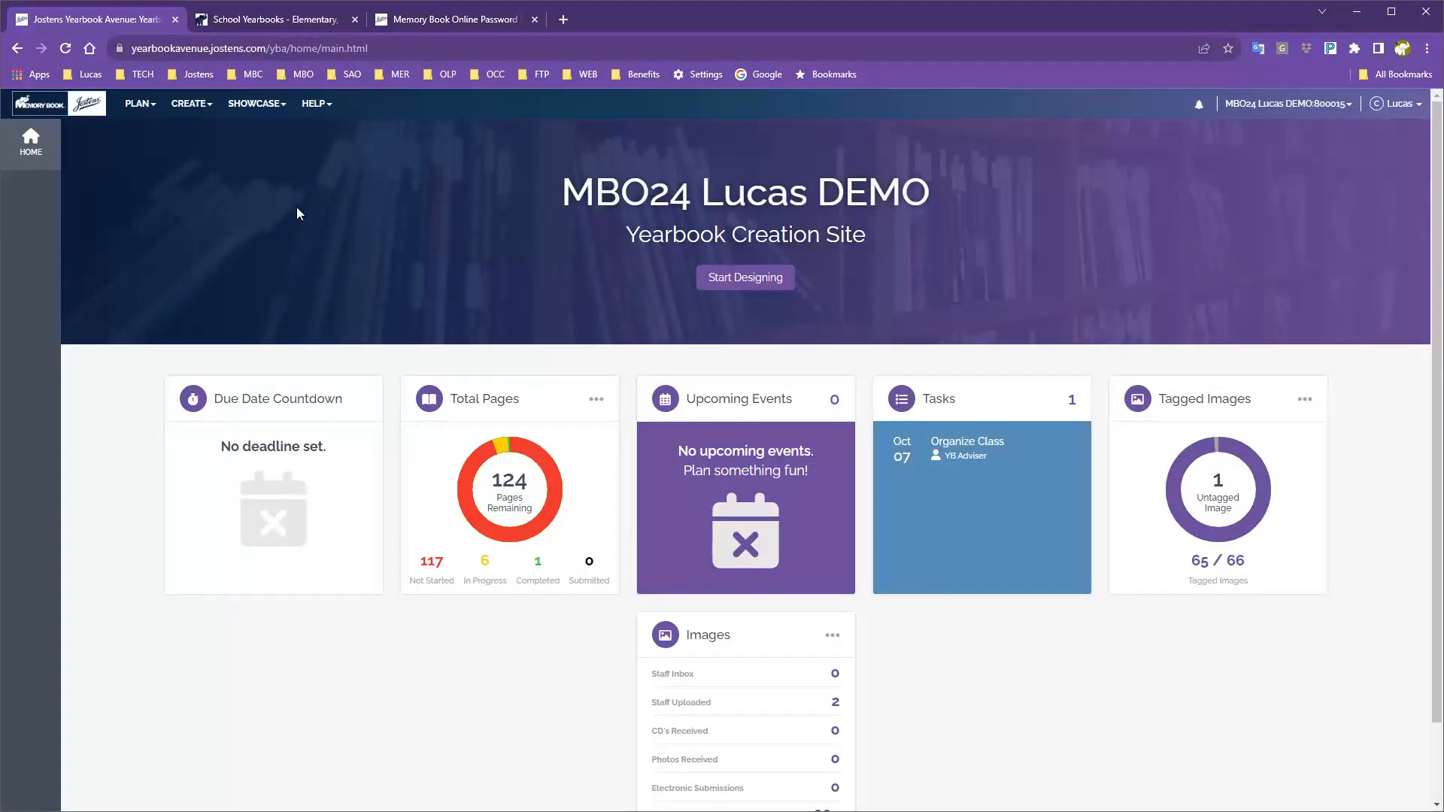
# Choose Page Ladder from the PLAN menu to view the page thumbnails.
pyautogui.click(139, 103)
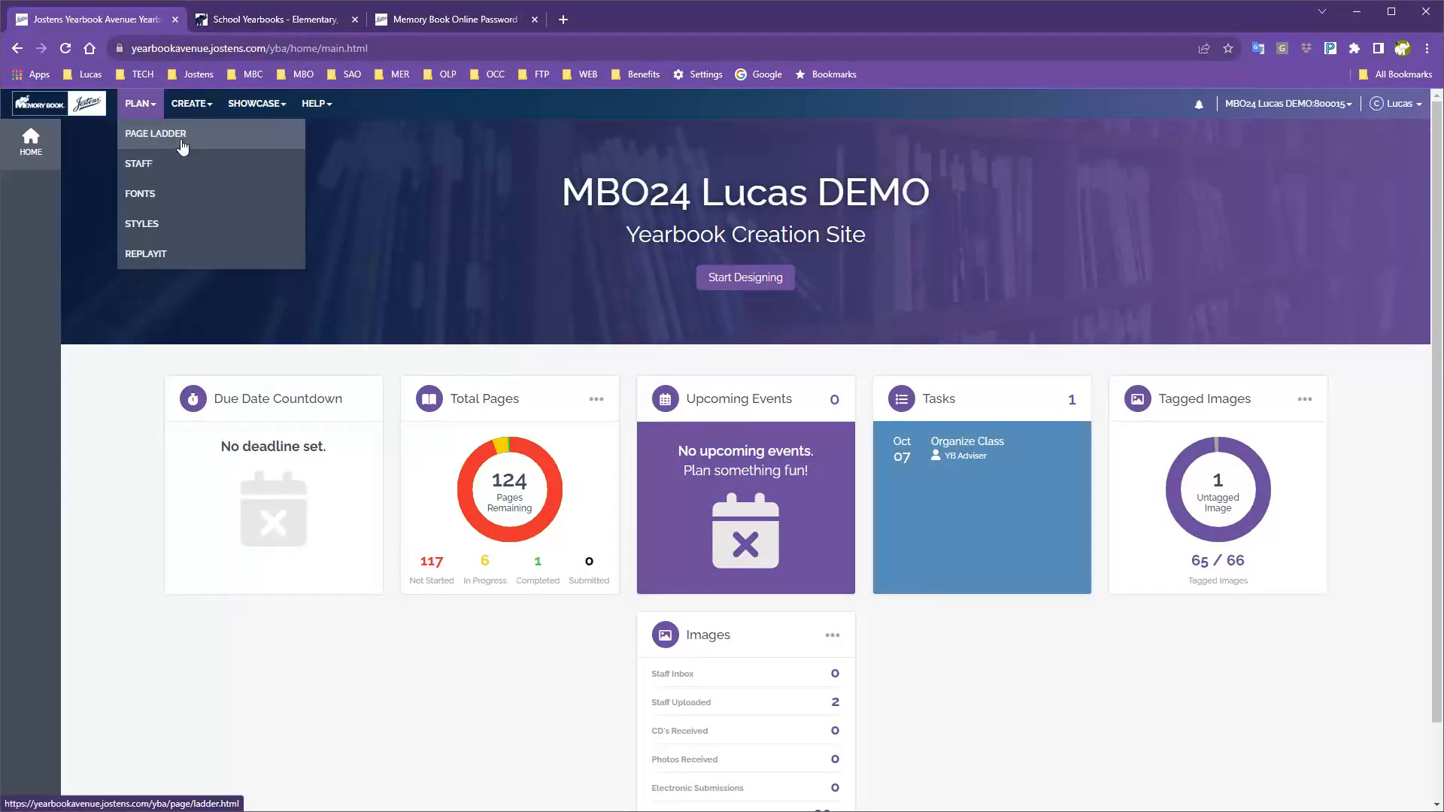
pyautogui.click(178, 135)
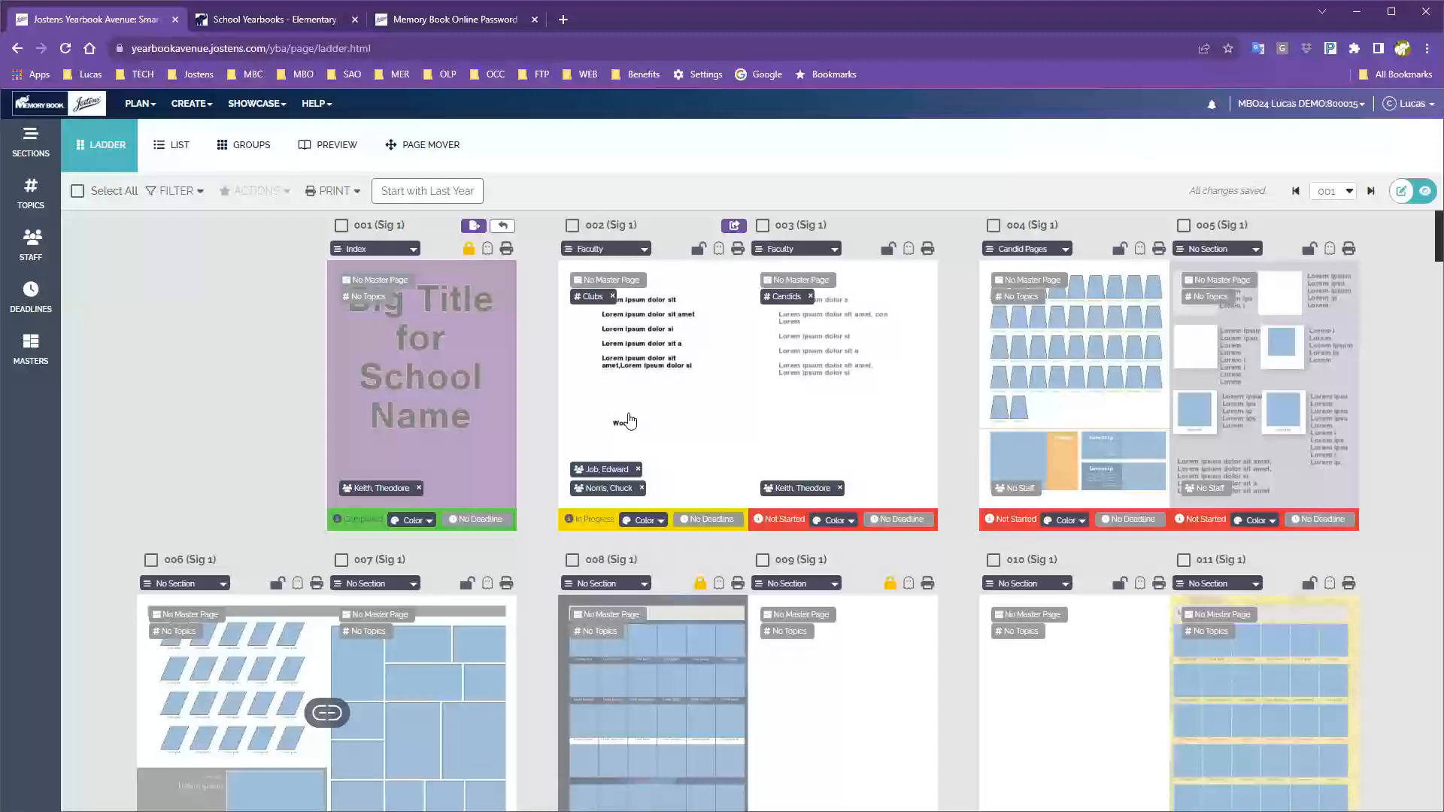
# Show the Sections panel listing Candid Pages, Class Pages, Faculty, Index, PTA and Student Life with page counts.
pyautogui.scroll(-5, 751, 442)
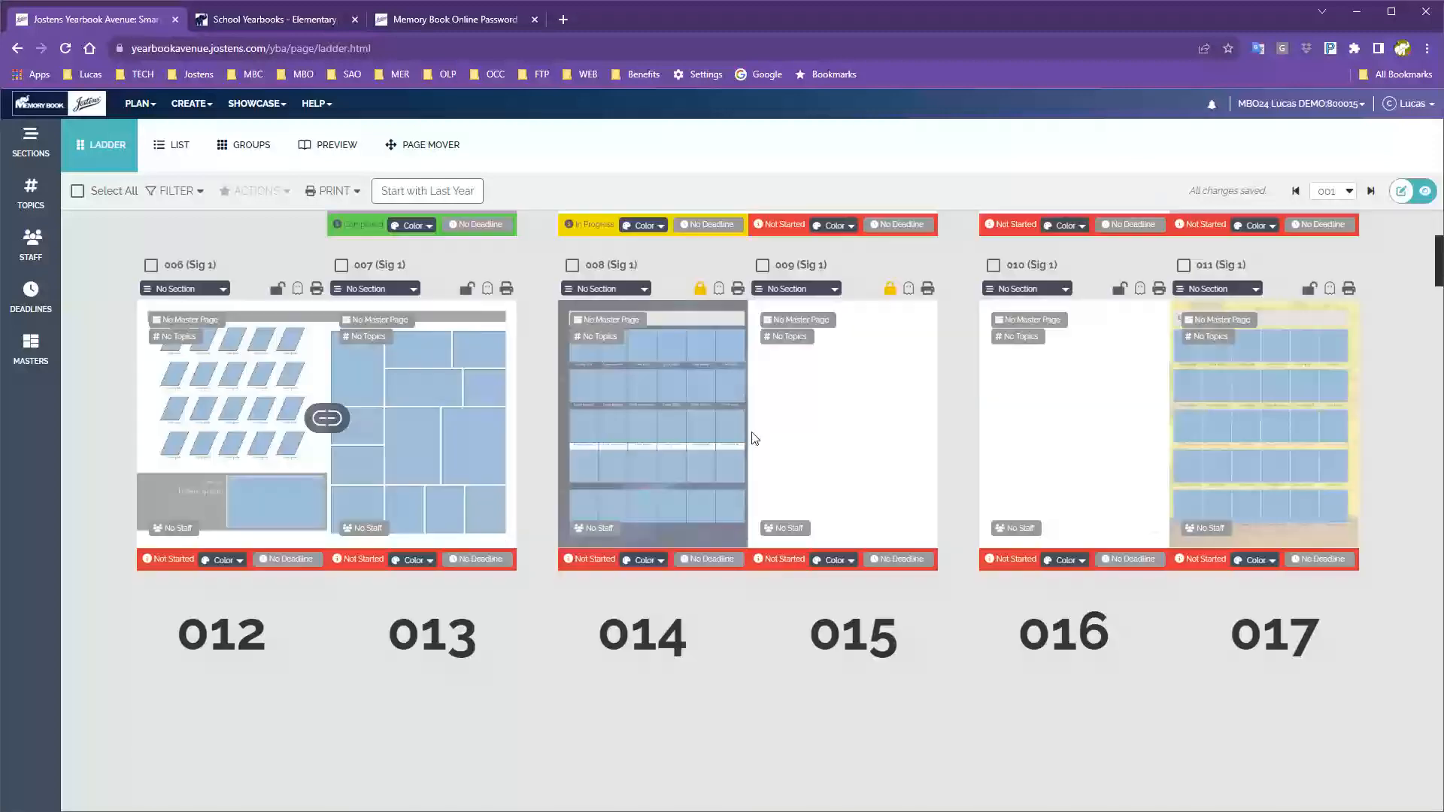
pyautogui.scroll(5, 750, 439)
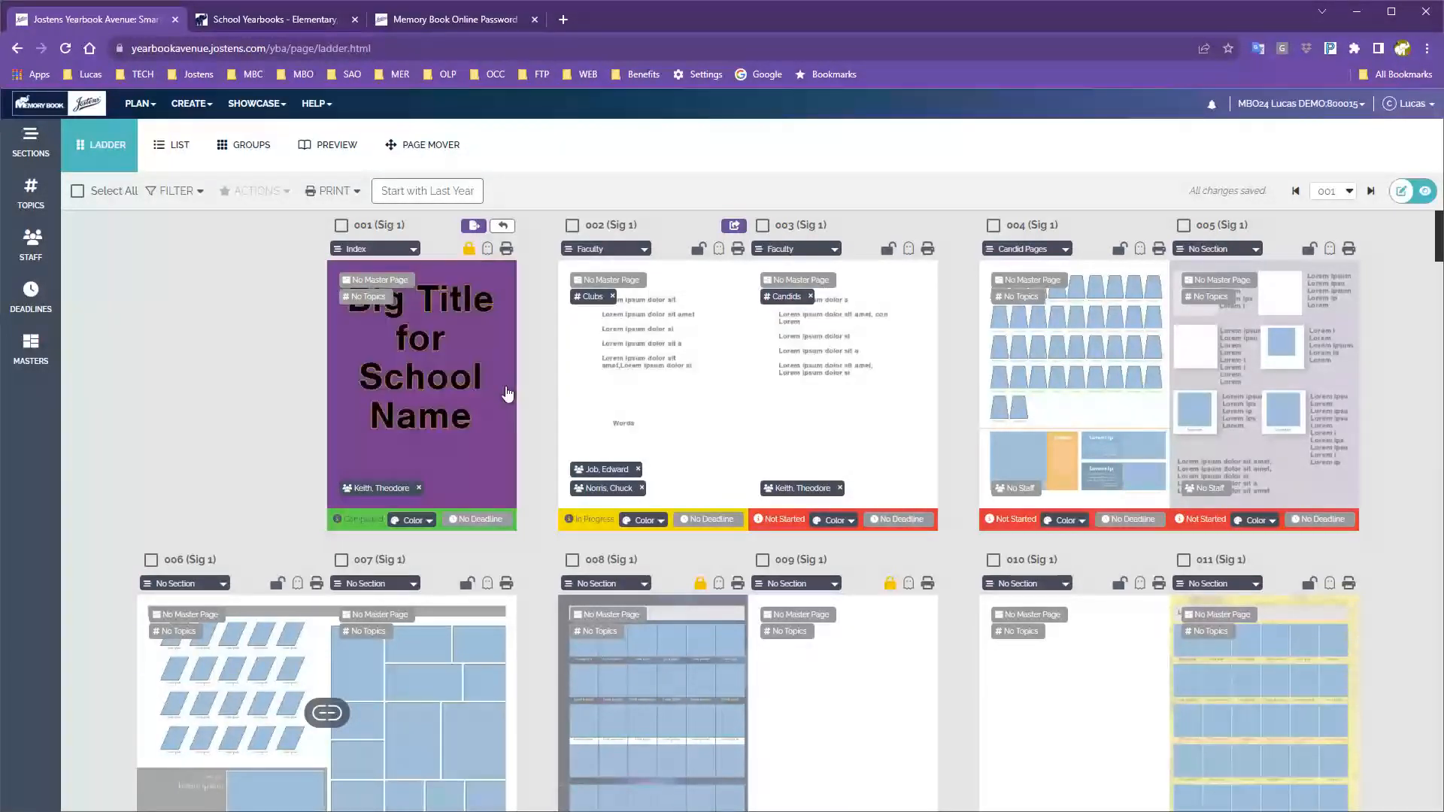
pyautogui.scroll(-1, 564, 364)
pyautogui.scroll(1, 489, 364)
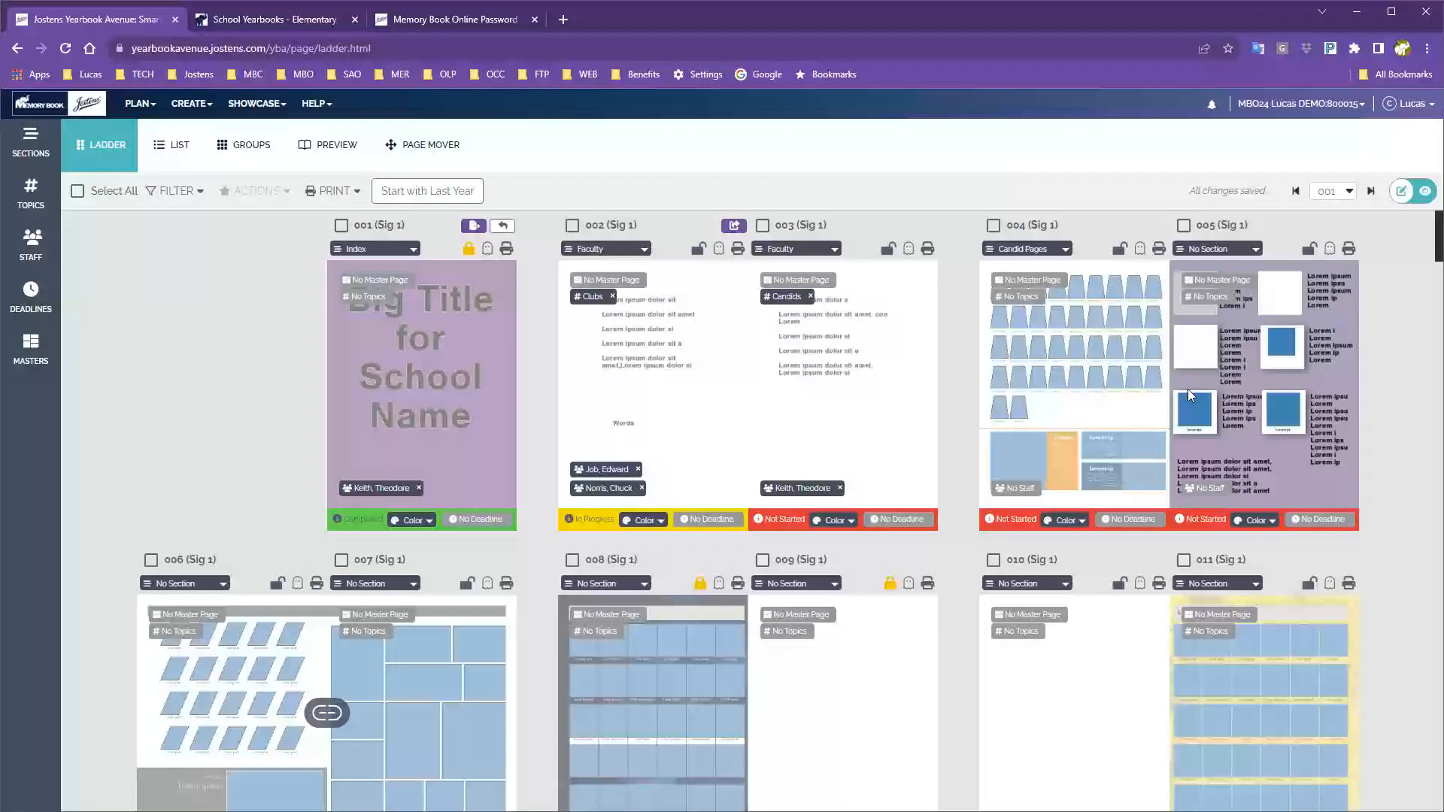
pyautogui.scroll(-3, 583, 468)
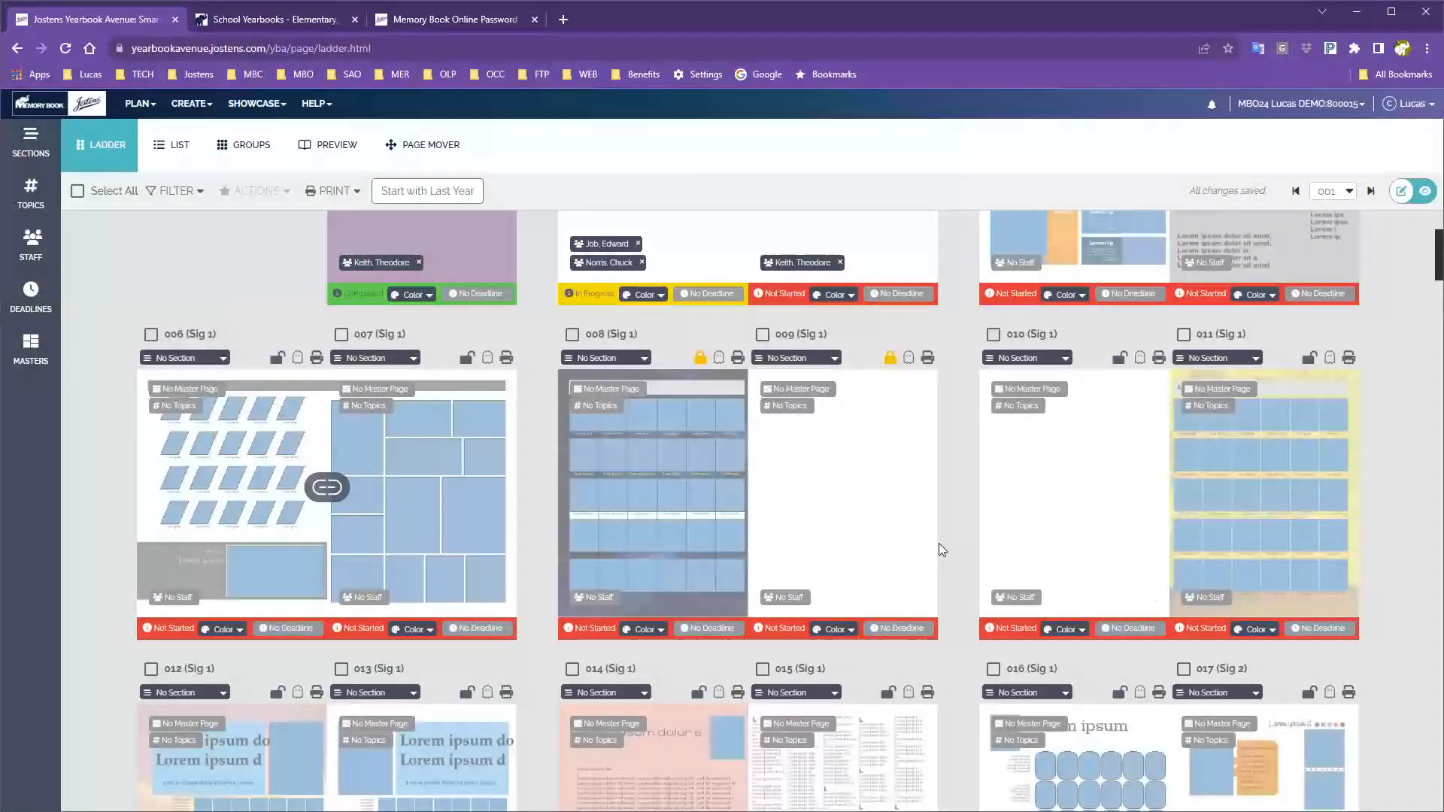
pyautogui.scroll(2, 939, 543)
pyautogui.scroll(1, 939, 544)
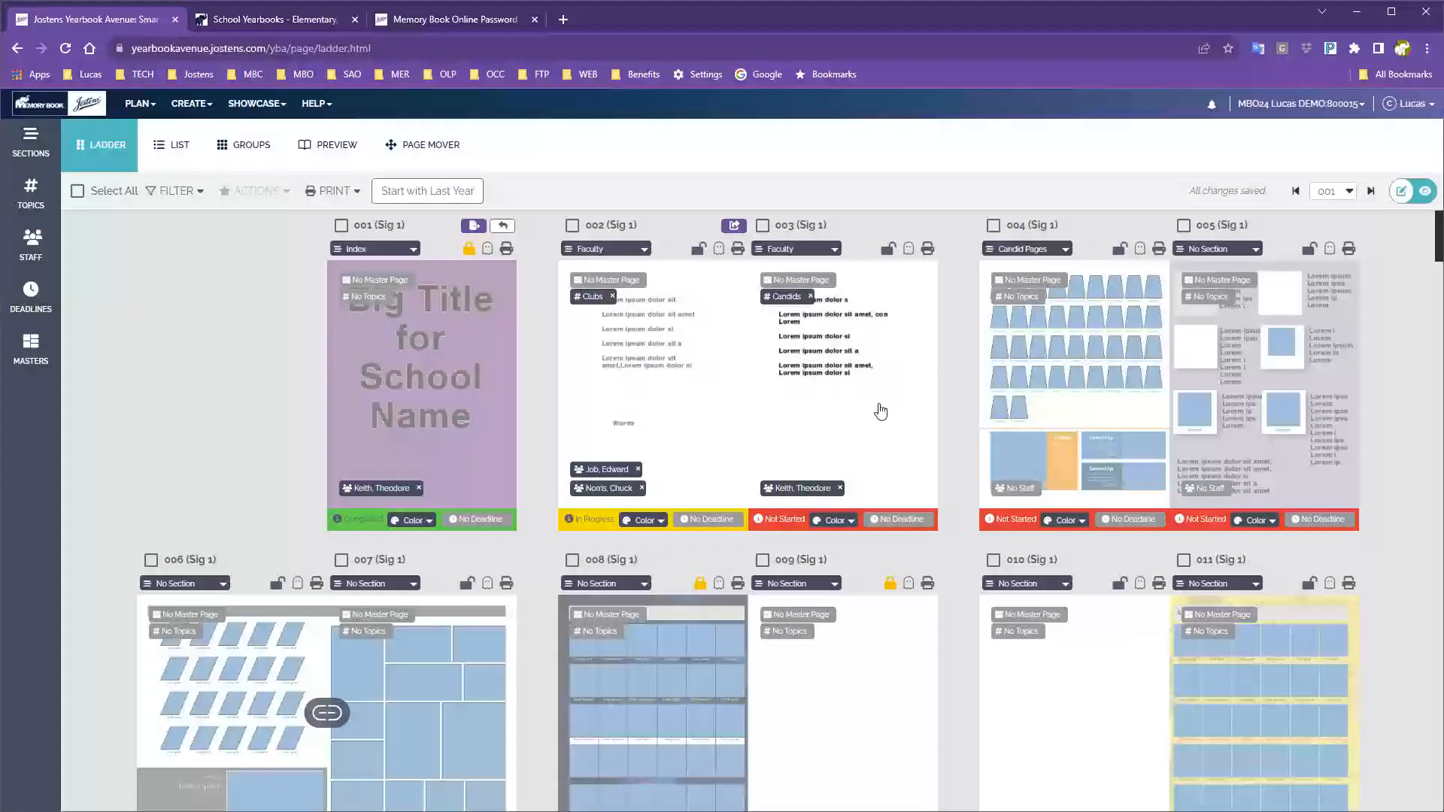
pyautogui.scroll(-4, 881, 412)
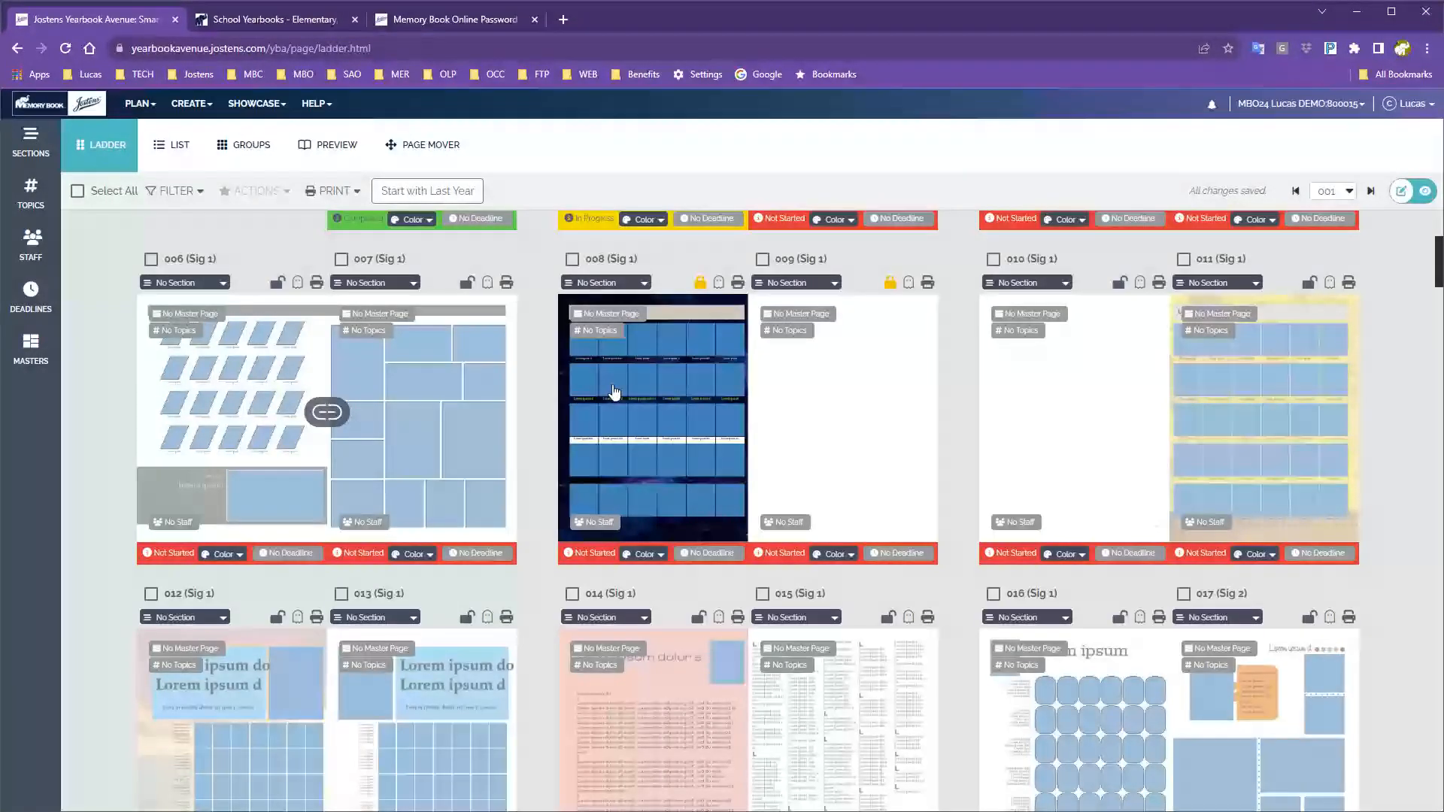
pyautogui.scroll(4, 662, 427)
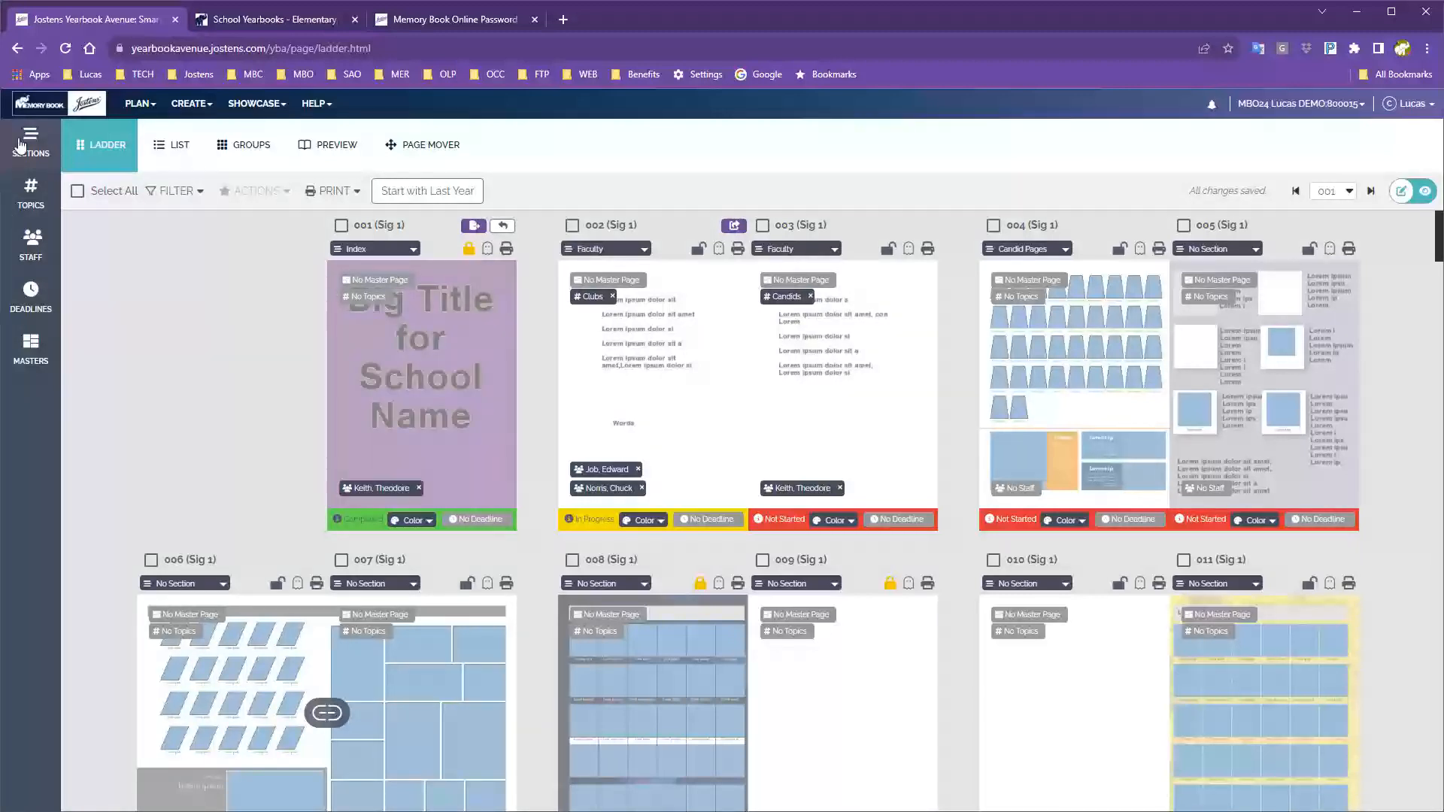
pyautogui.click(28, 142)
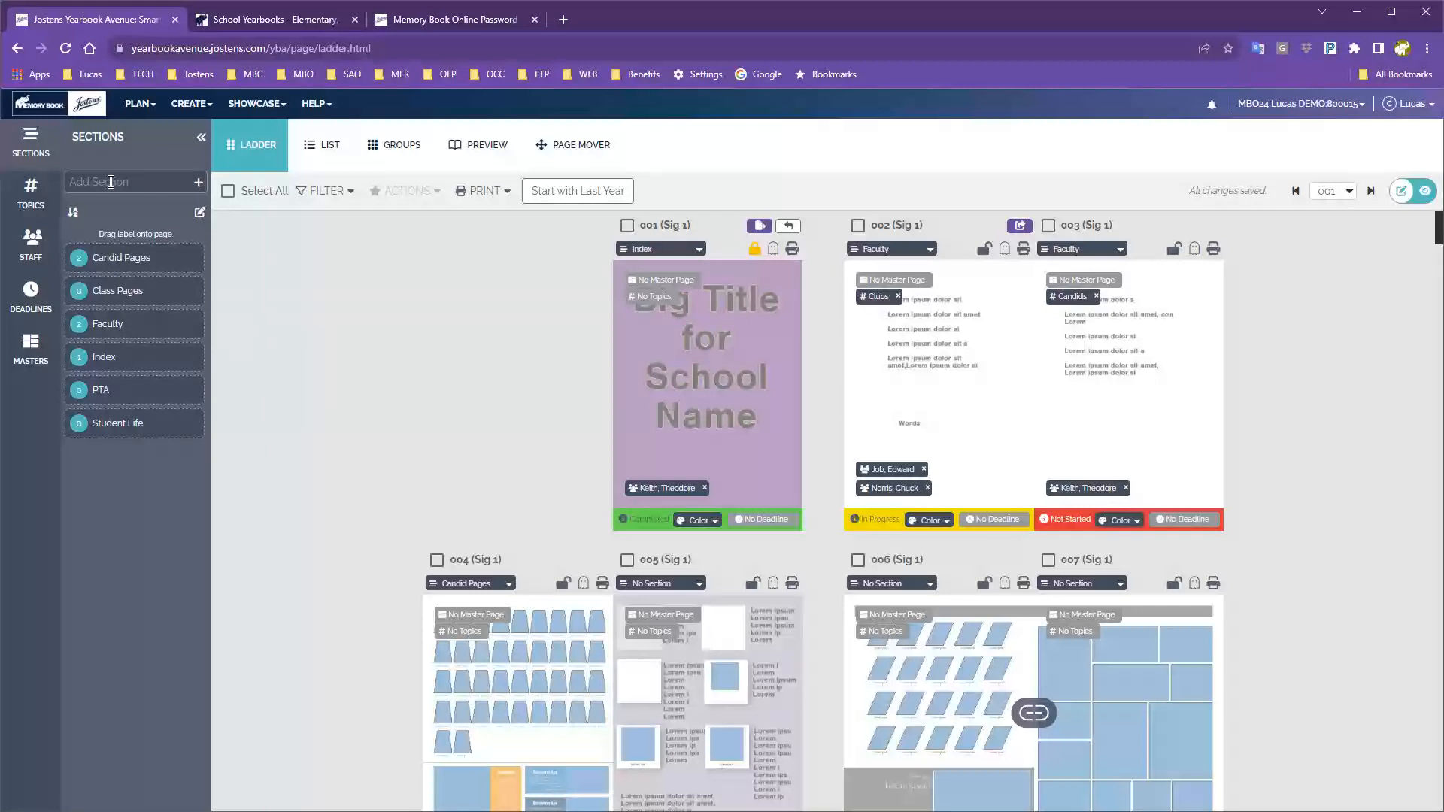
# Browse the suggested section names, then enter 'School Events' in the Add Section field.
pyautogui.click(92, 177)
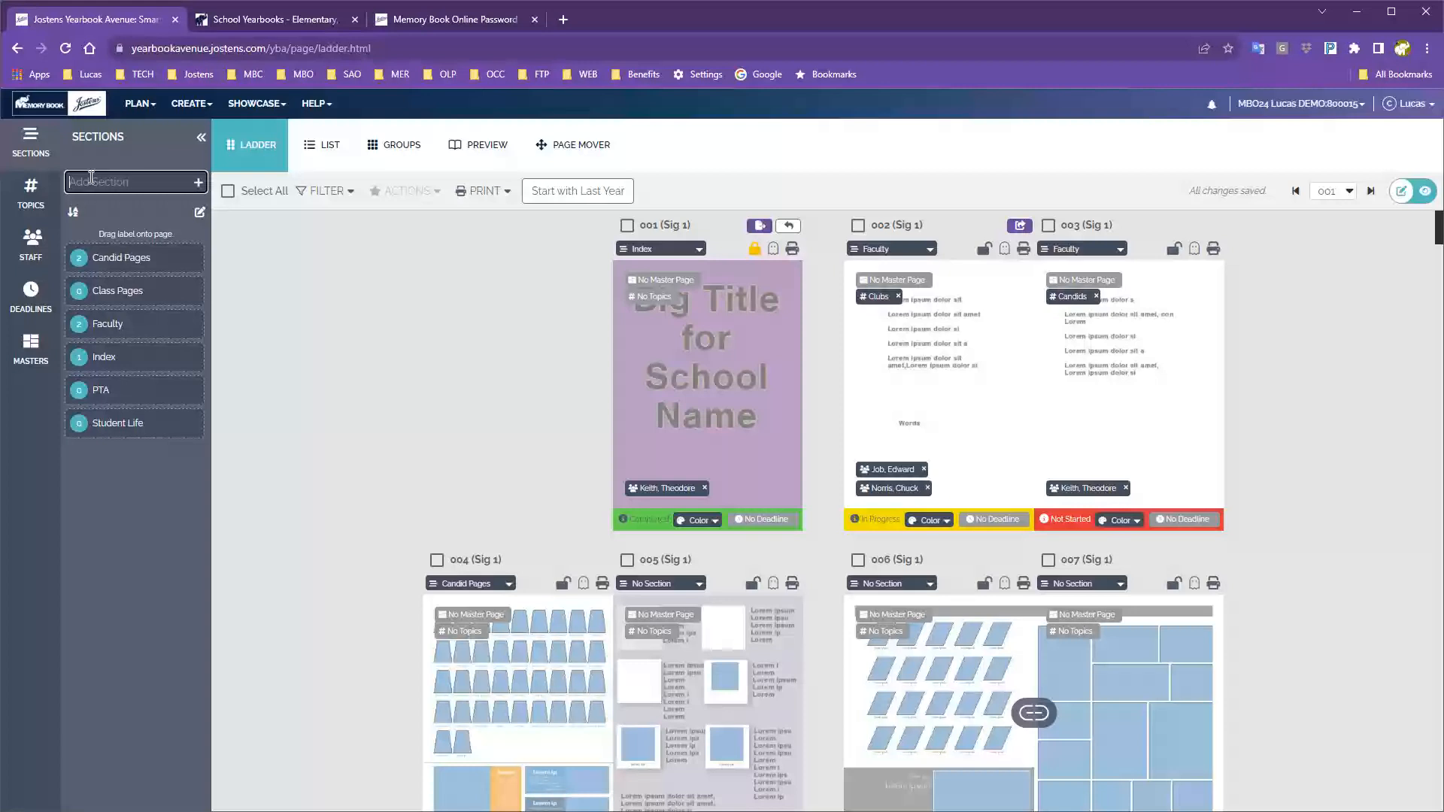
pyautogui.write('f')
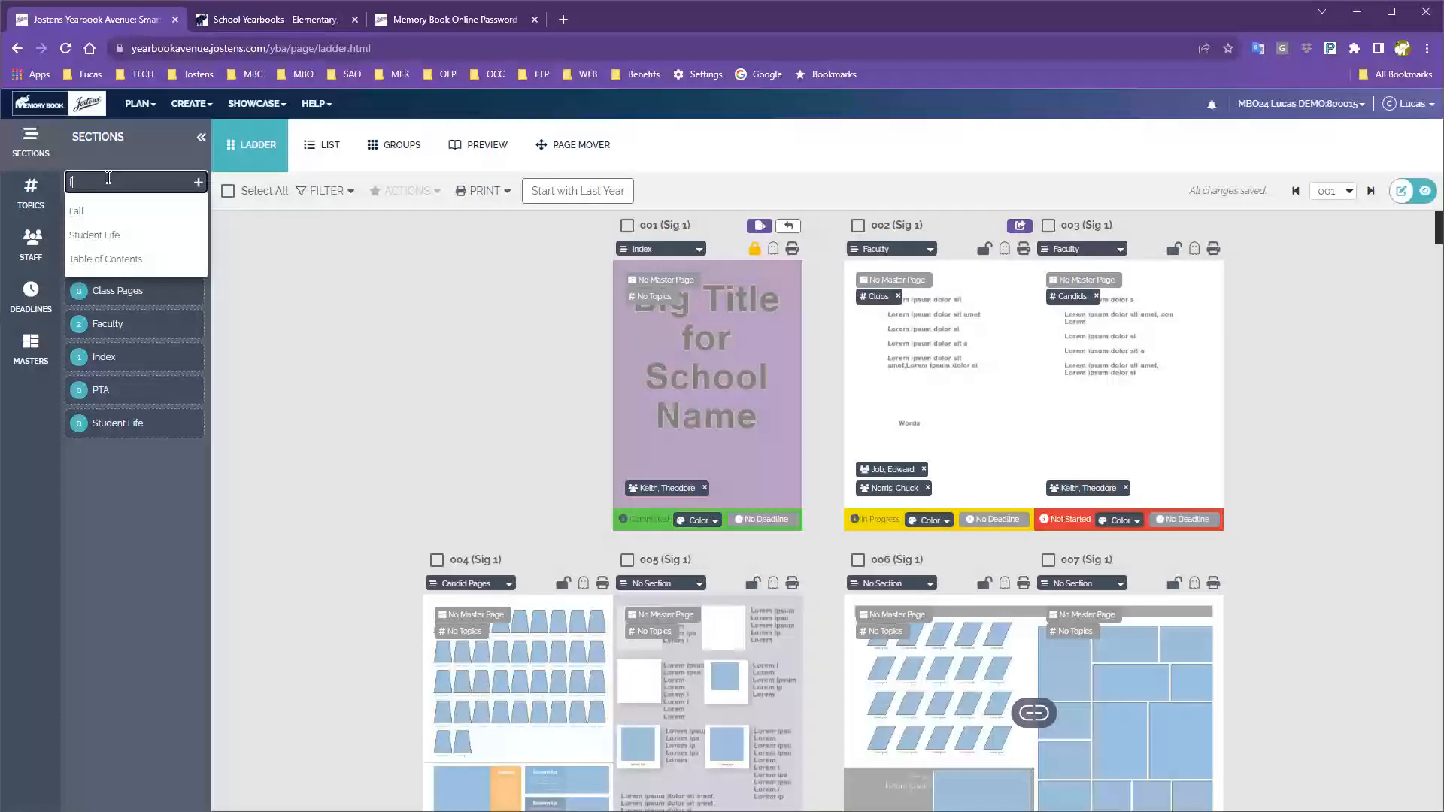
pyautogui.press('BackSpace')
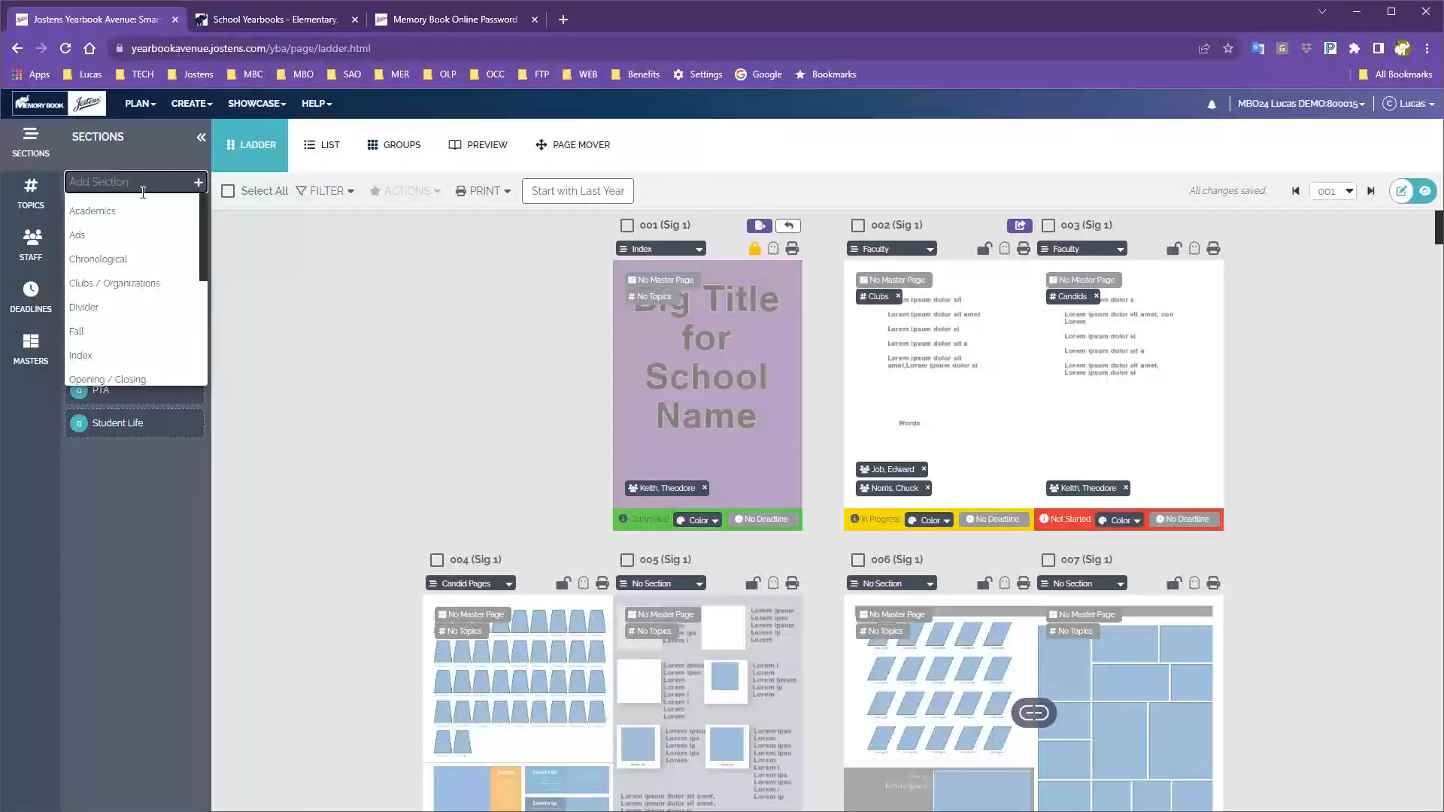
pyautogui.scroll(-2, 143, 233)
pyautogui.scroll(-3, 145, 233)
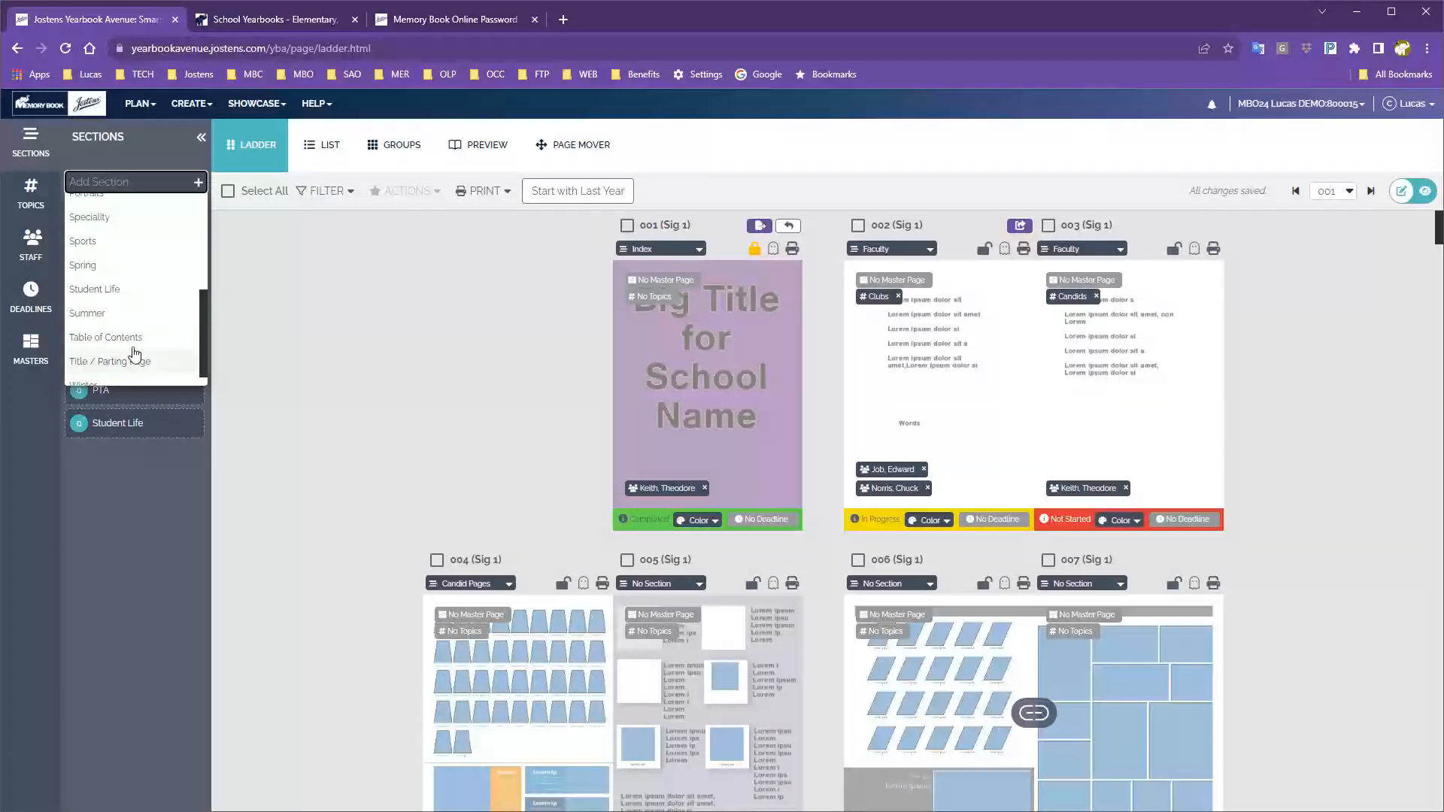
pyautogui.scroll(5, 136, 342)
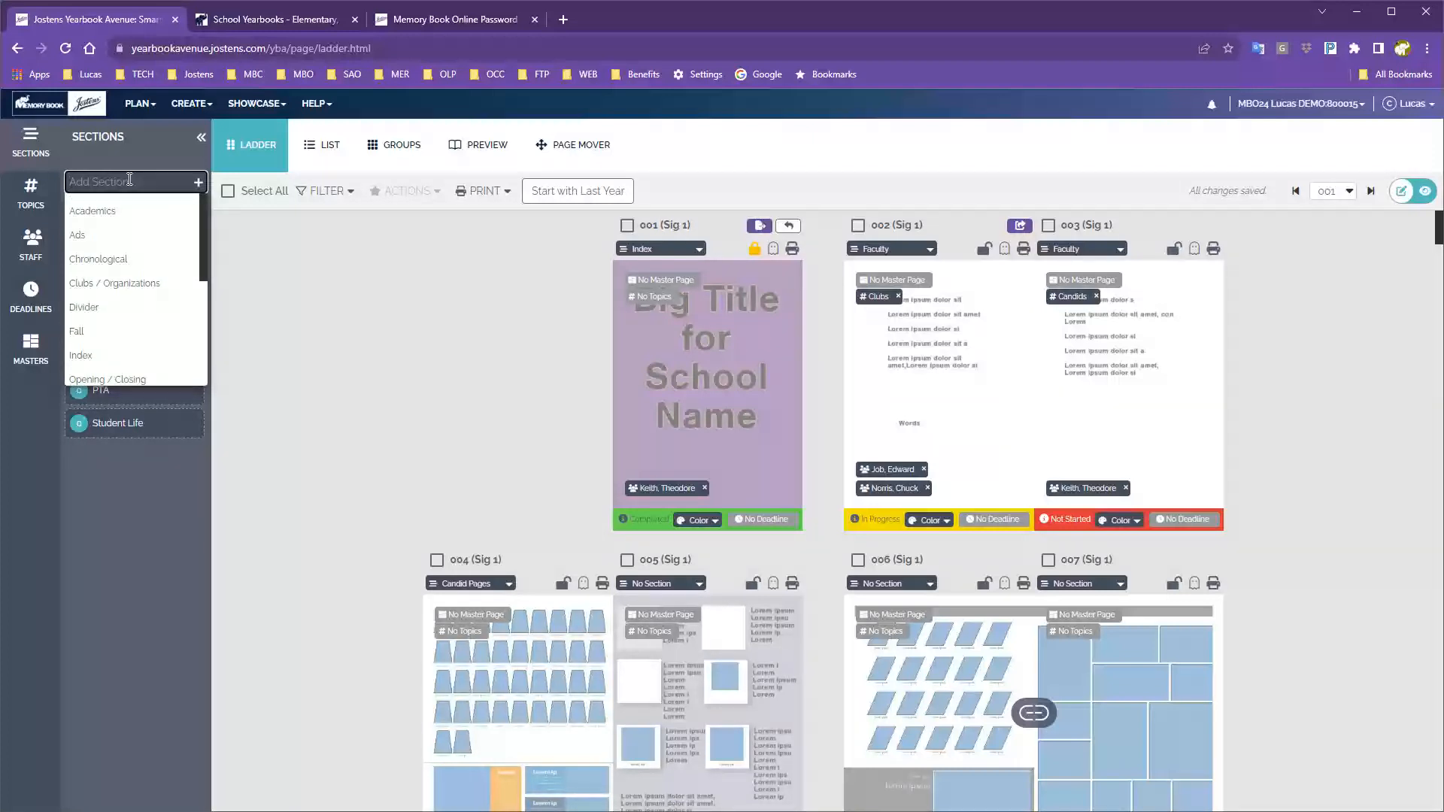
pyautogui.click(128, 166)
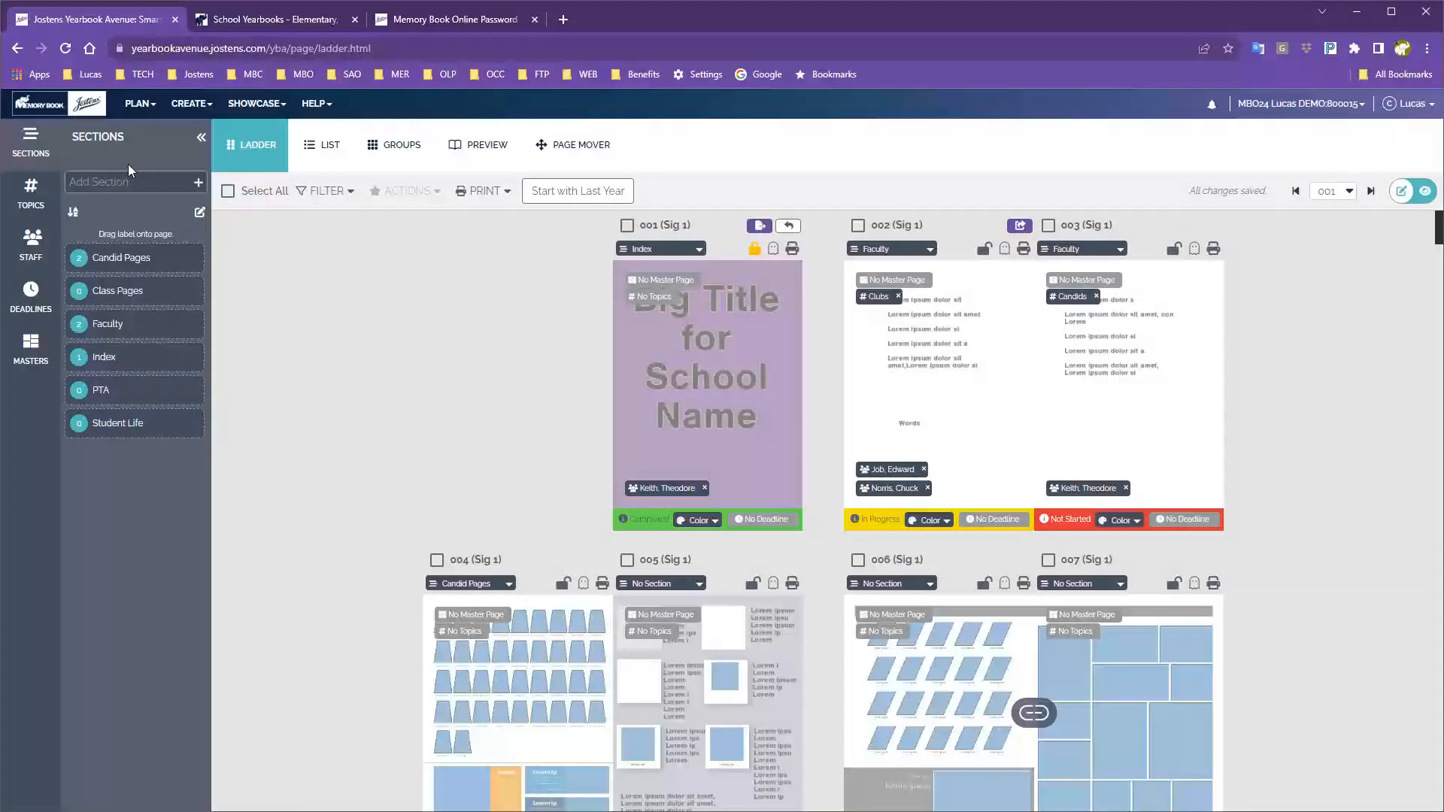
pyautogui.click(127, 183)
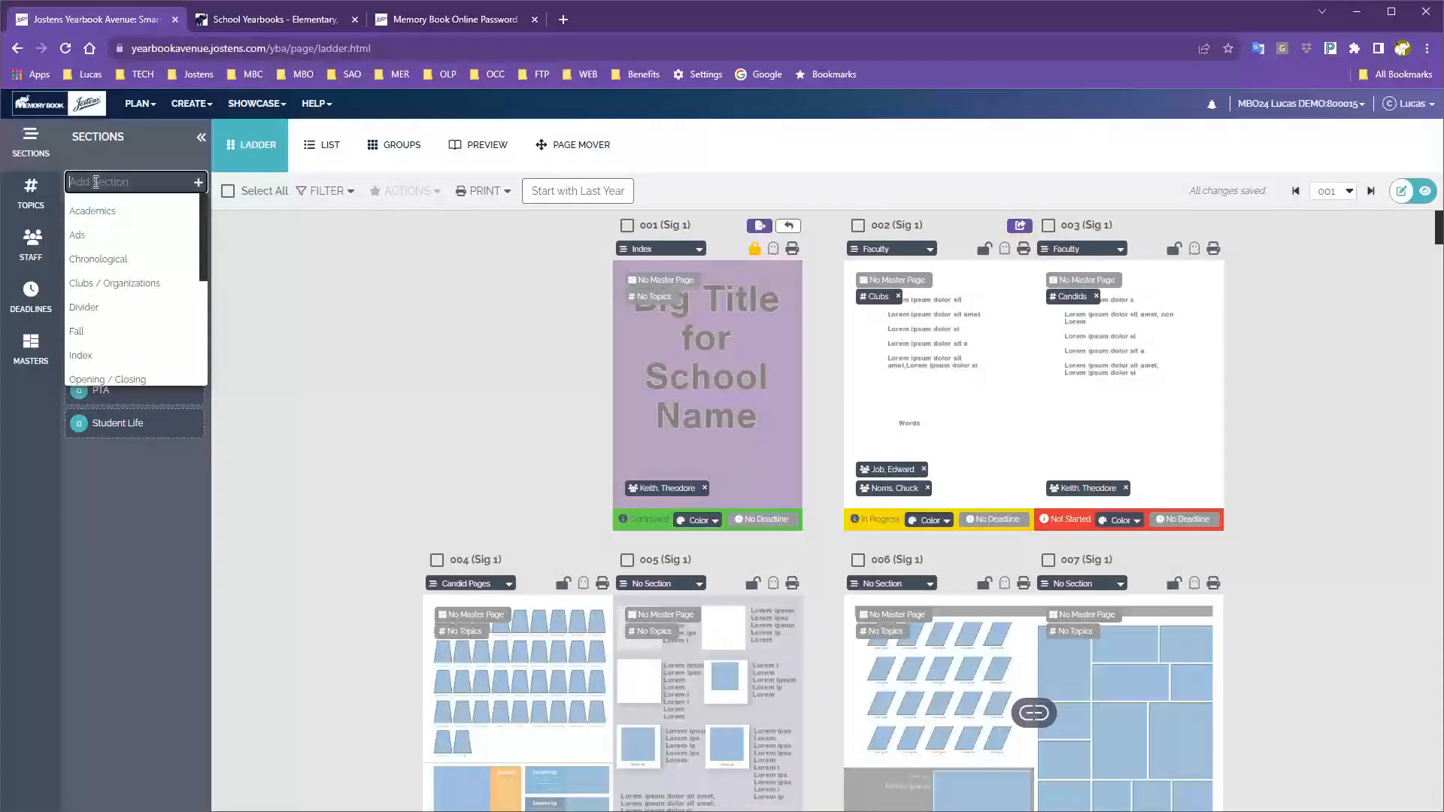
pyautogui.scroll(-5, 120, 249)
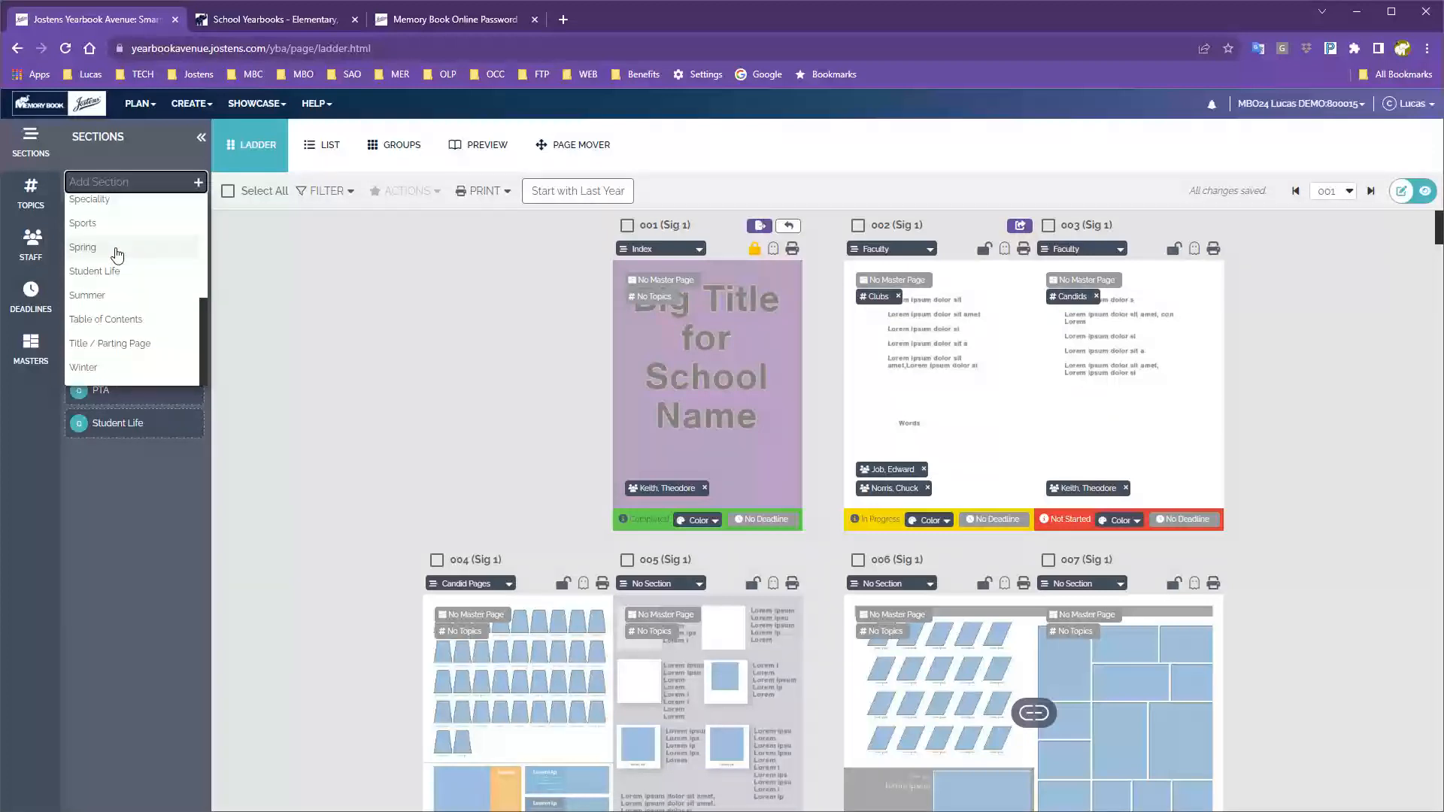
pyautogui.scroll(5, 125, 260)
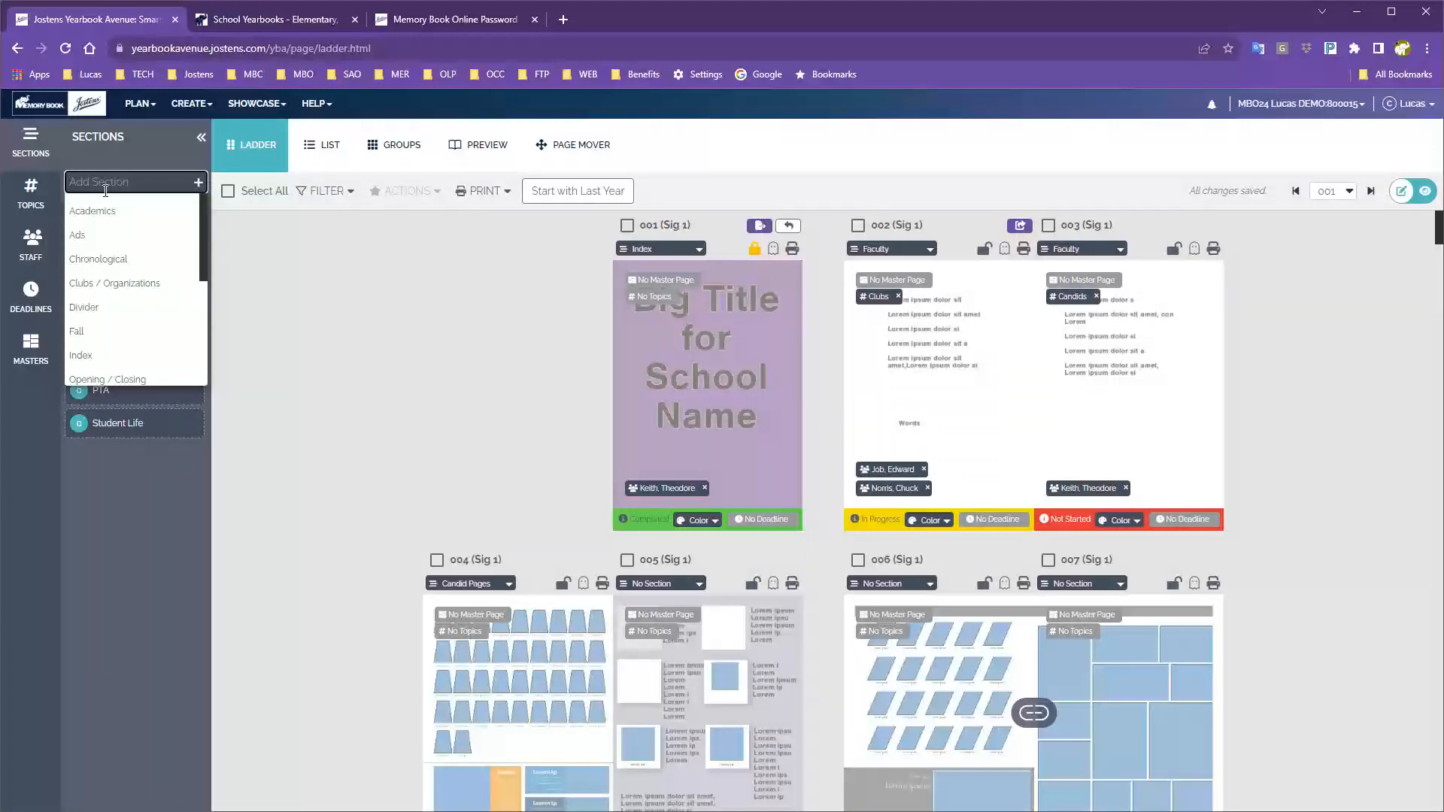
pyautogui.write('cho')
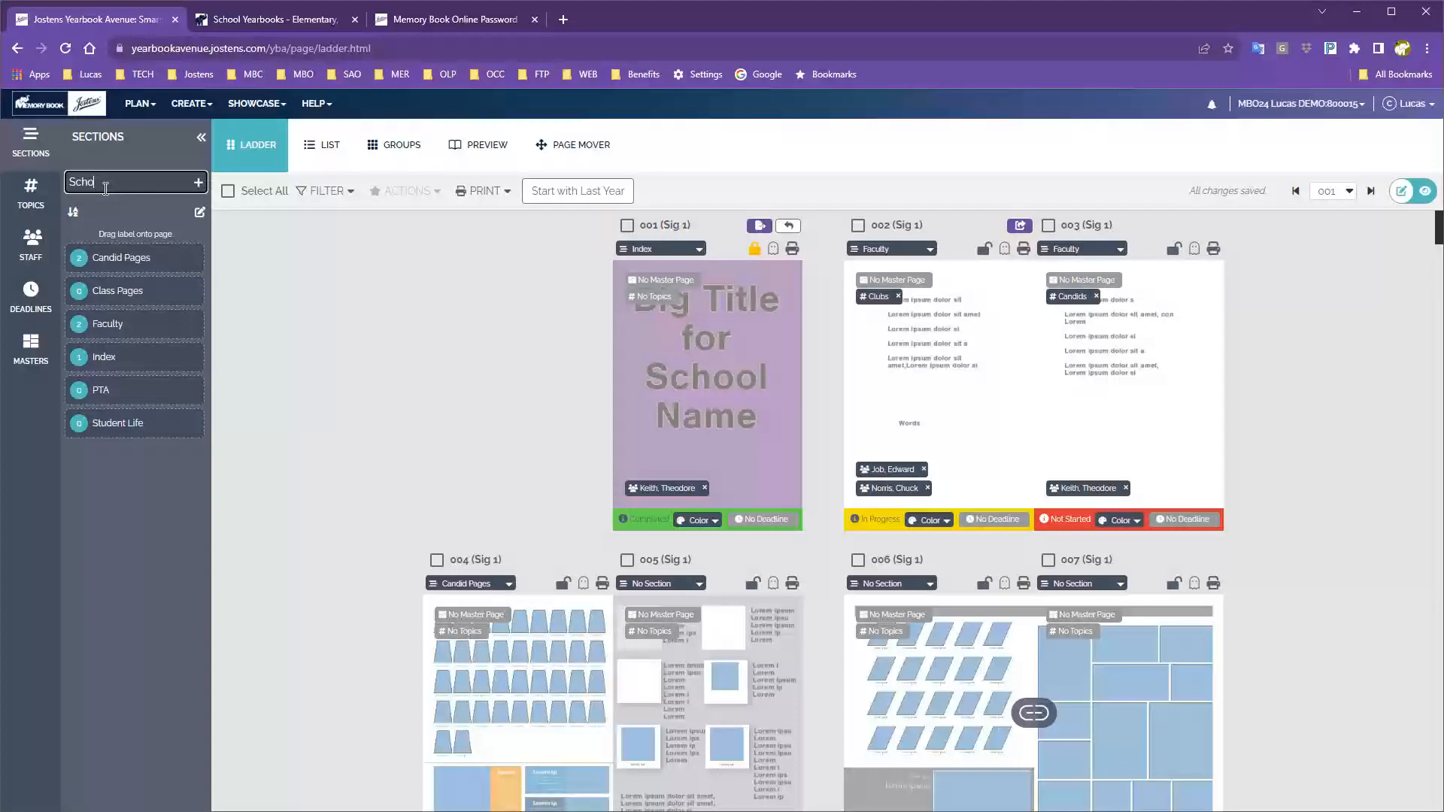
pyautogui.write('ol Events')
# Add School Events as a seventh section with 0 pages and exit section edit mode.
pyautogui.click(199, 183)
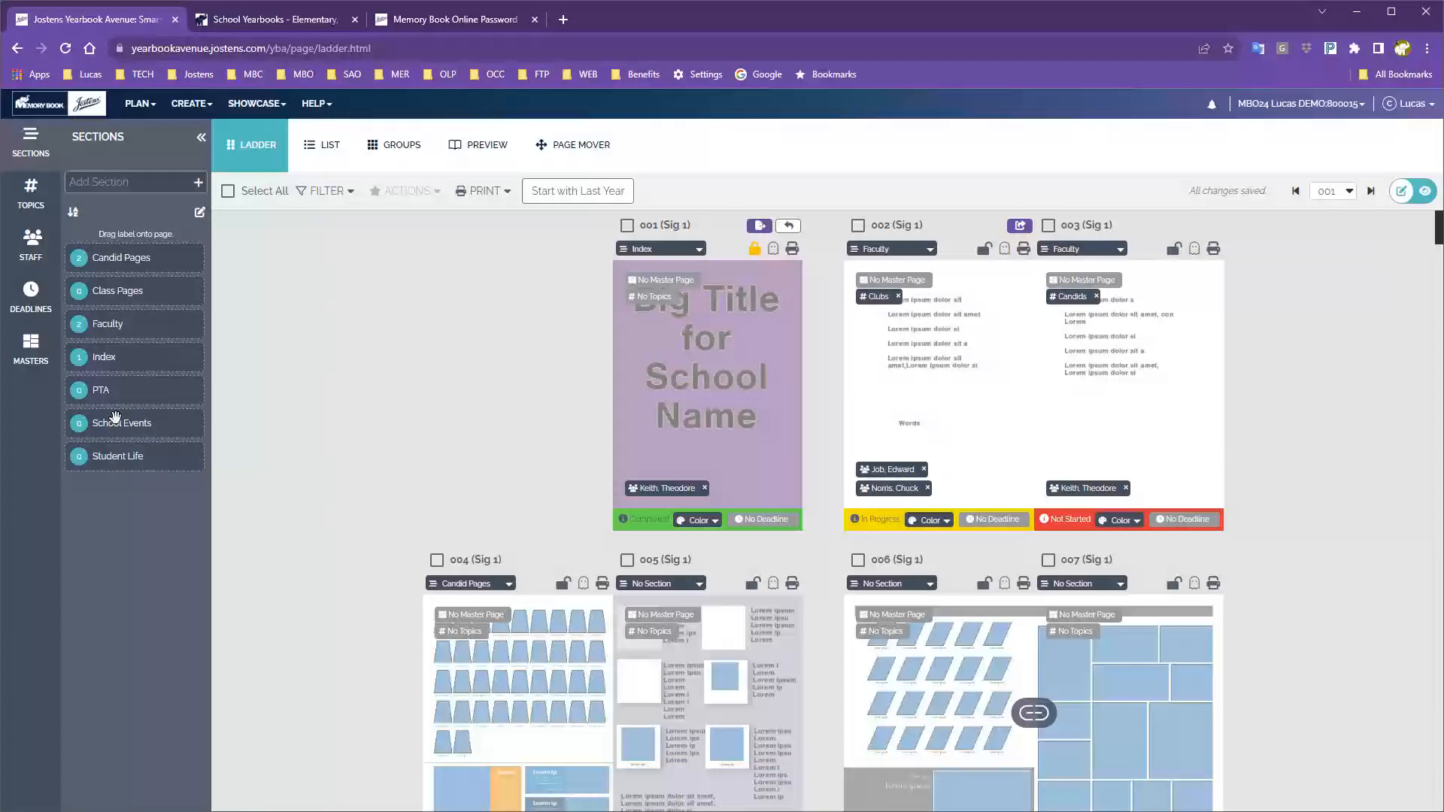
pyautogui.click(200, 212)
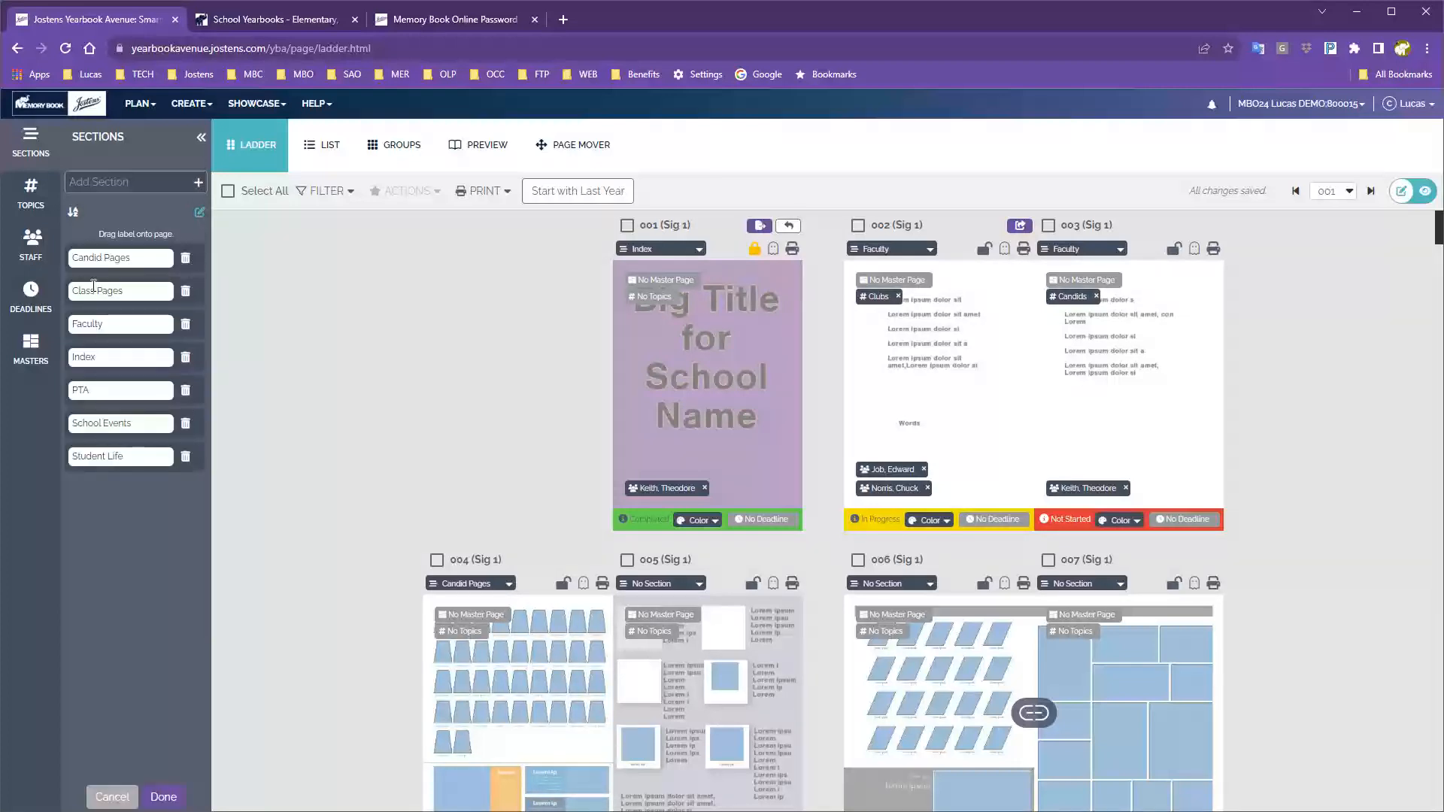
pyautogui.click(198, 219)
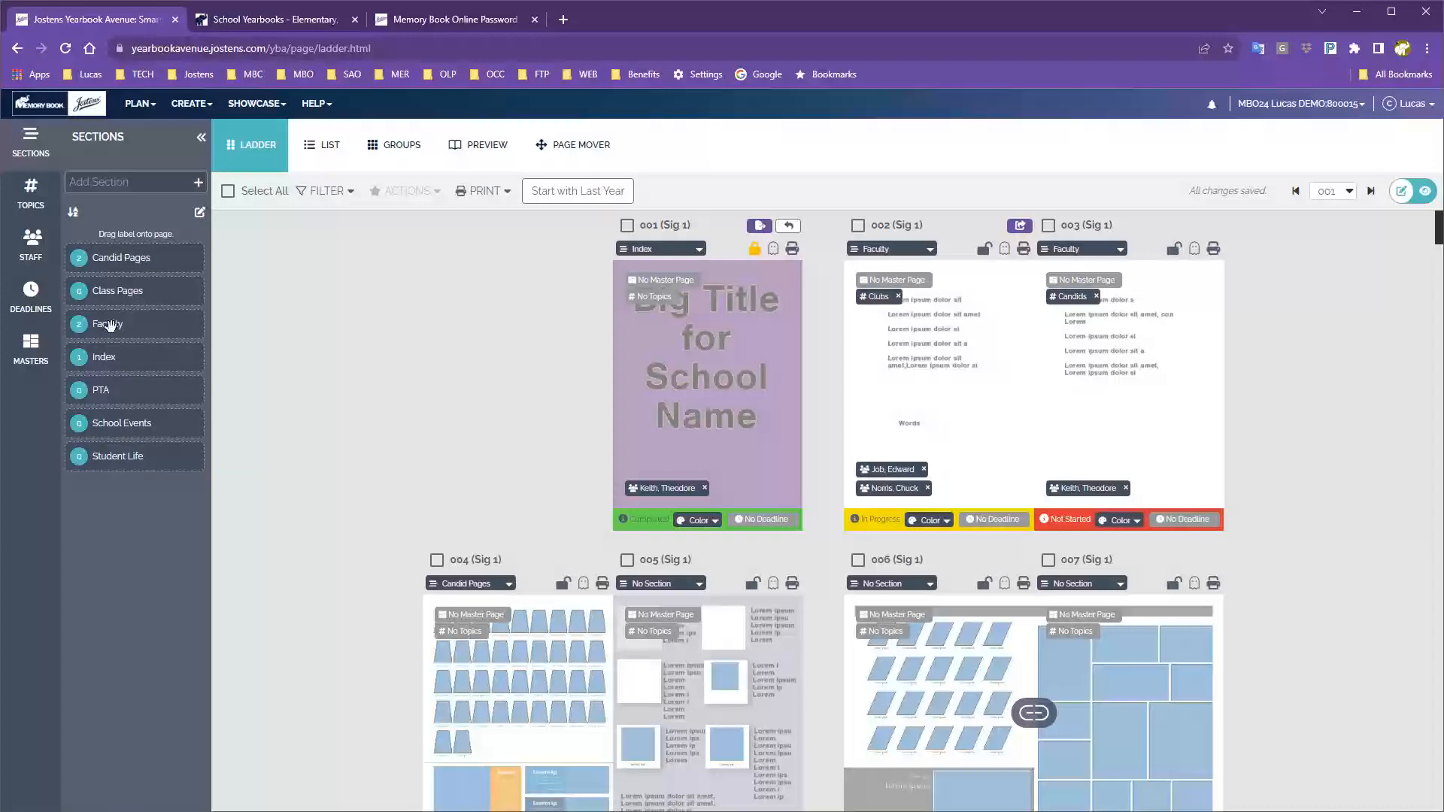
pyautogui.moveTo(107, 324); pyautogui.dragTo(1121, 372)
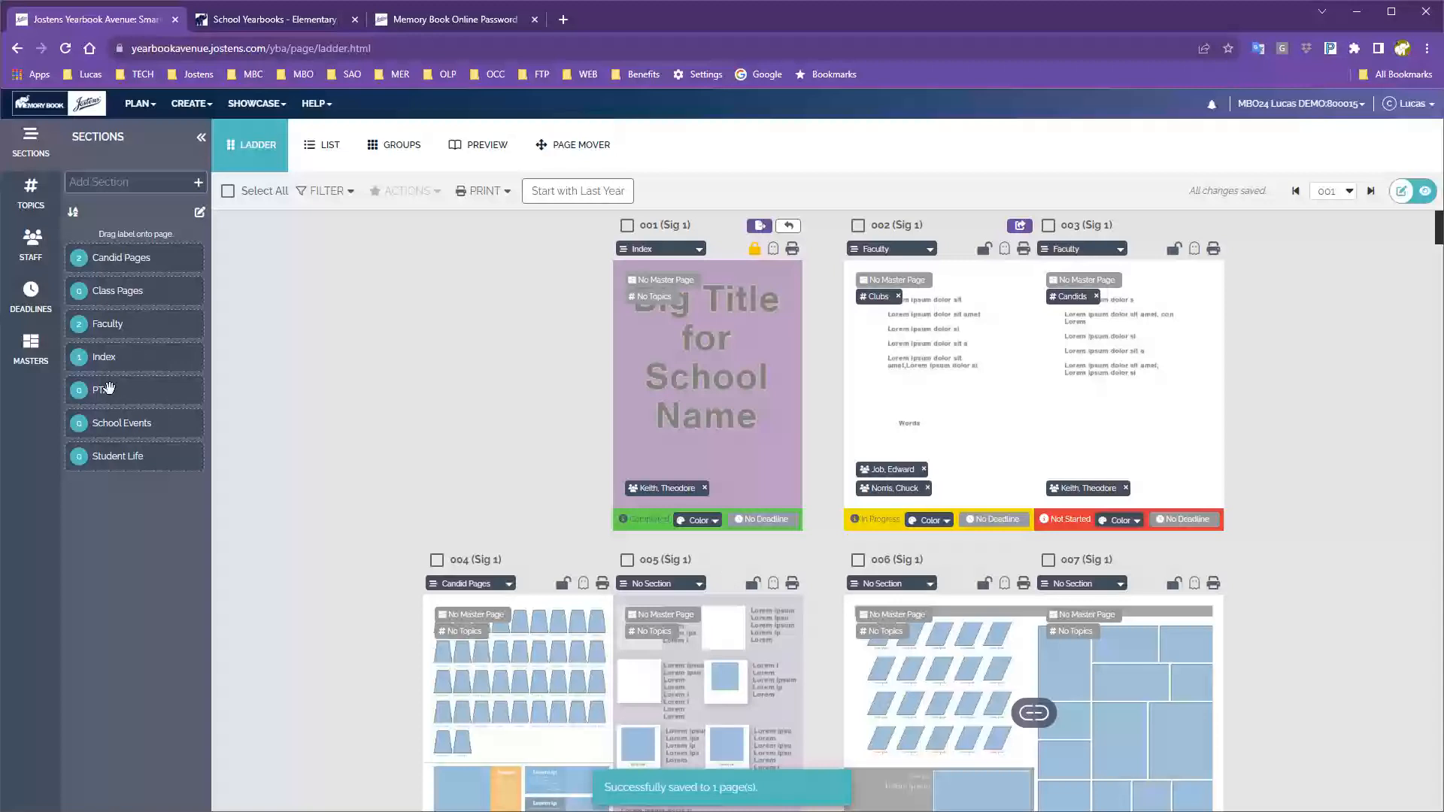
pyautogui.moveTo(109, 388); pyautogui.dragTo(1106, 364)
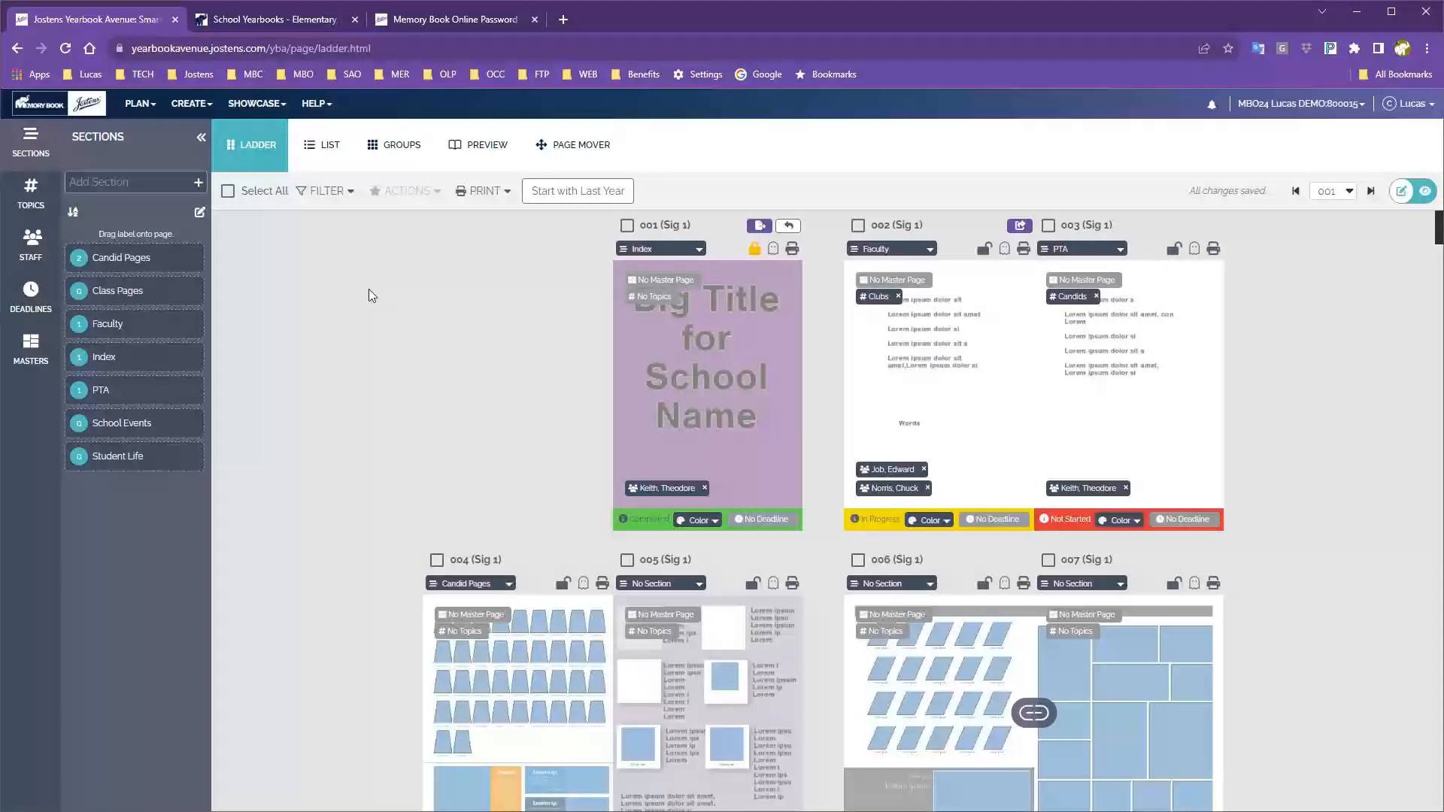
pyautogui.moveTo(146, 326); pyautogui.dragTo(1136, 368)
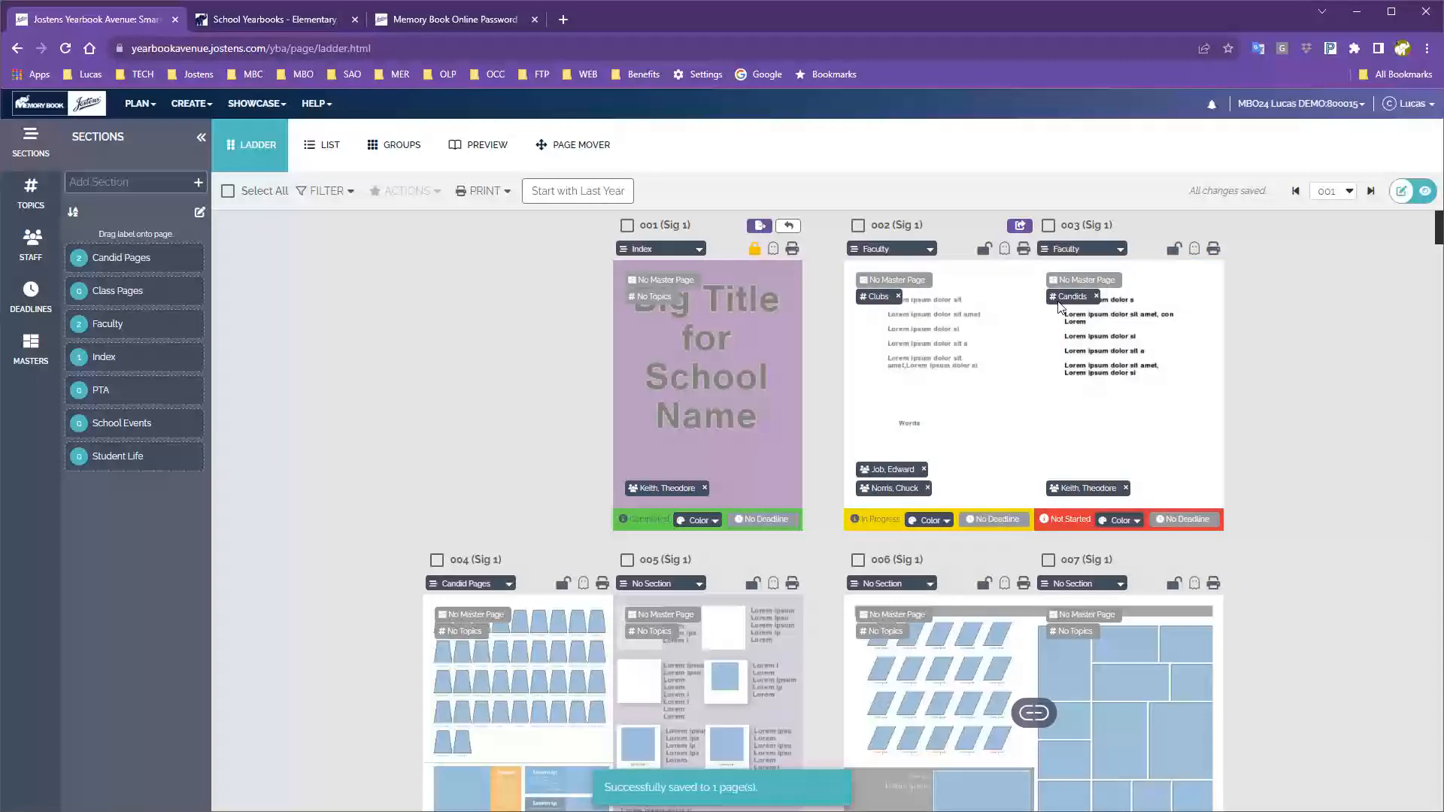
pyautogui.click(1107, 251)
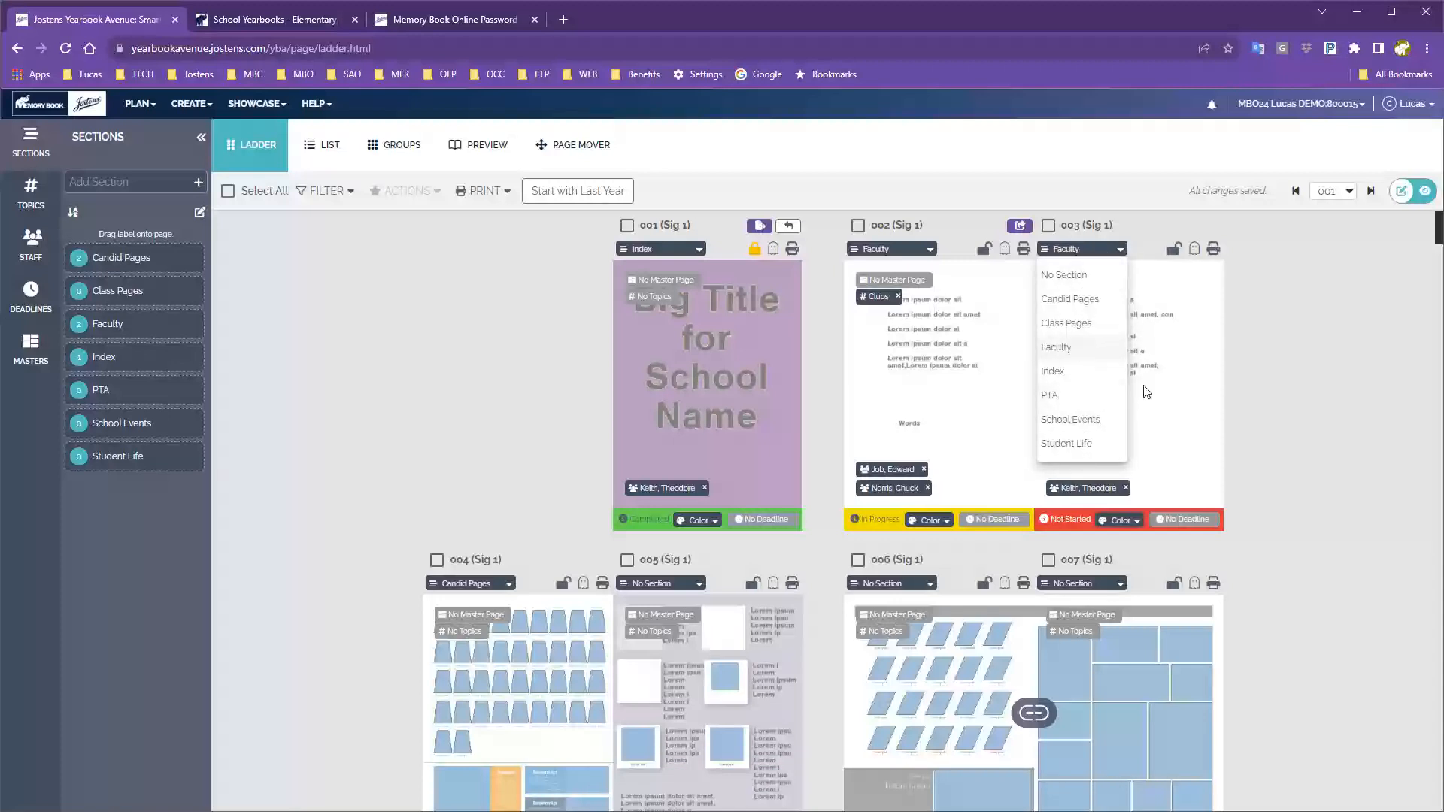
pyautogui.click(1279, 334)
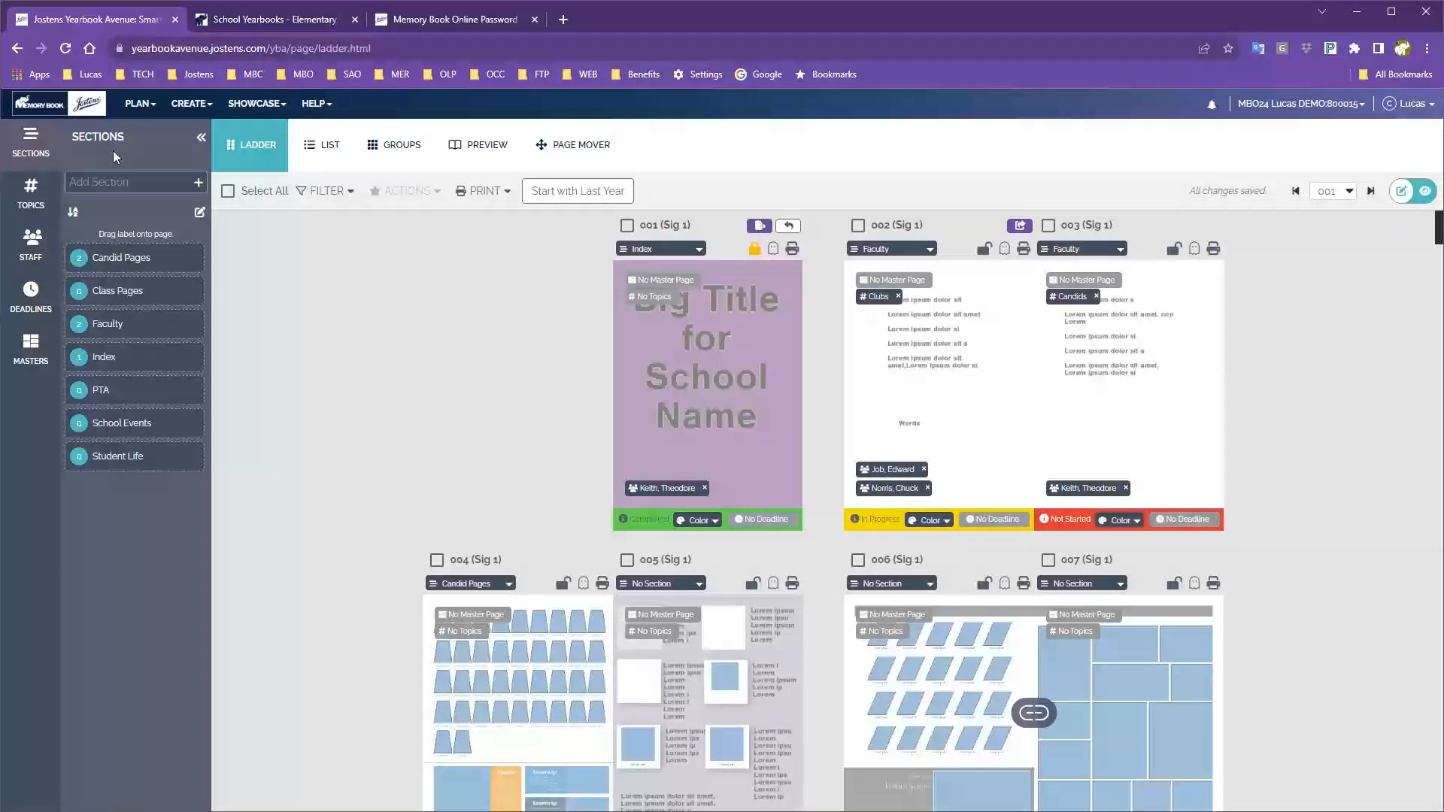
pyautogui.click(30, 197)
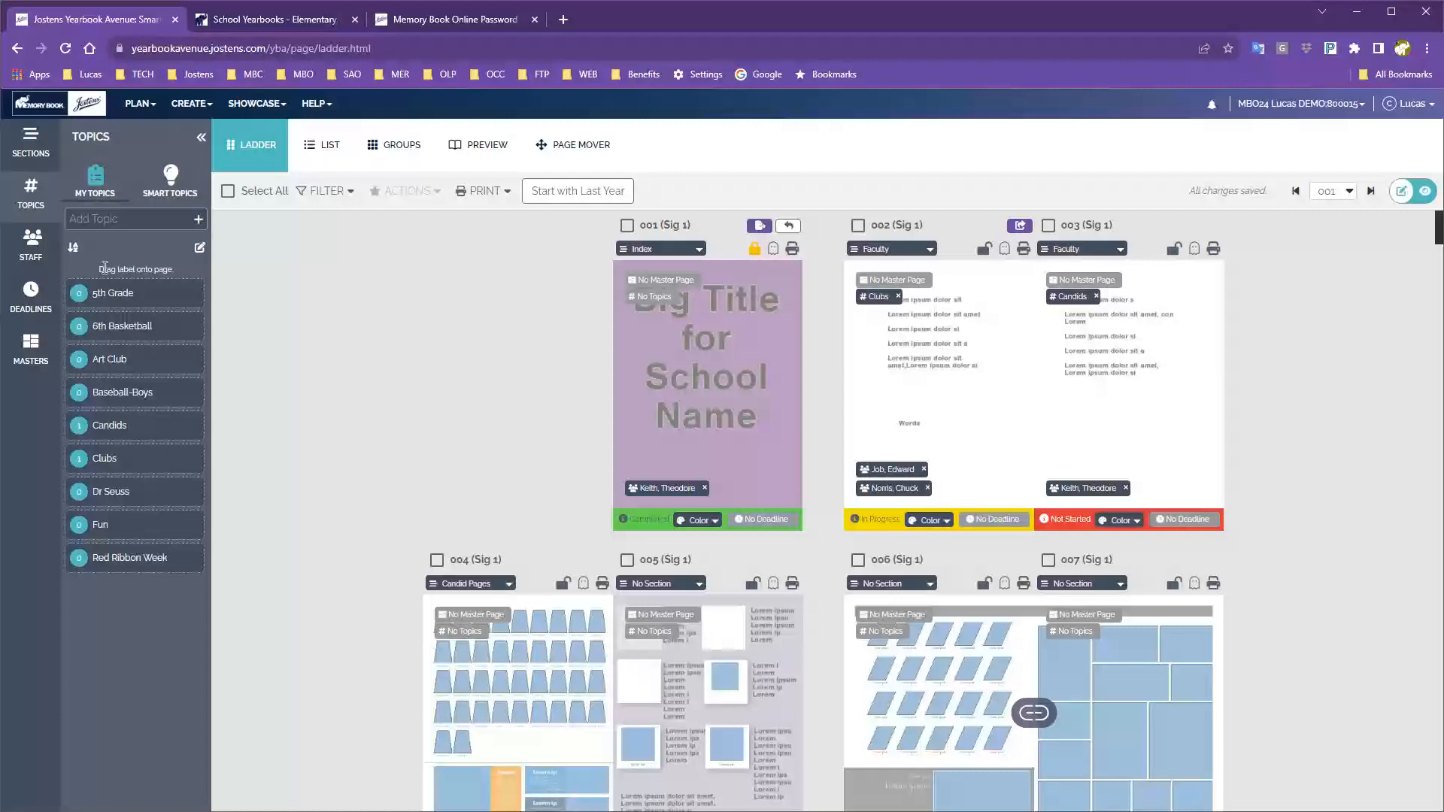
pyautogui.click(80, 219)
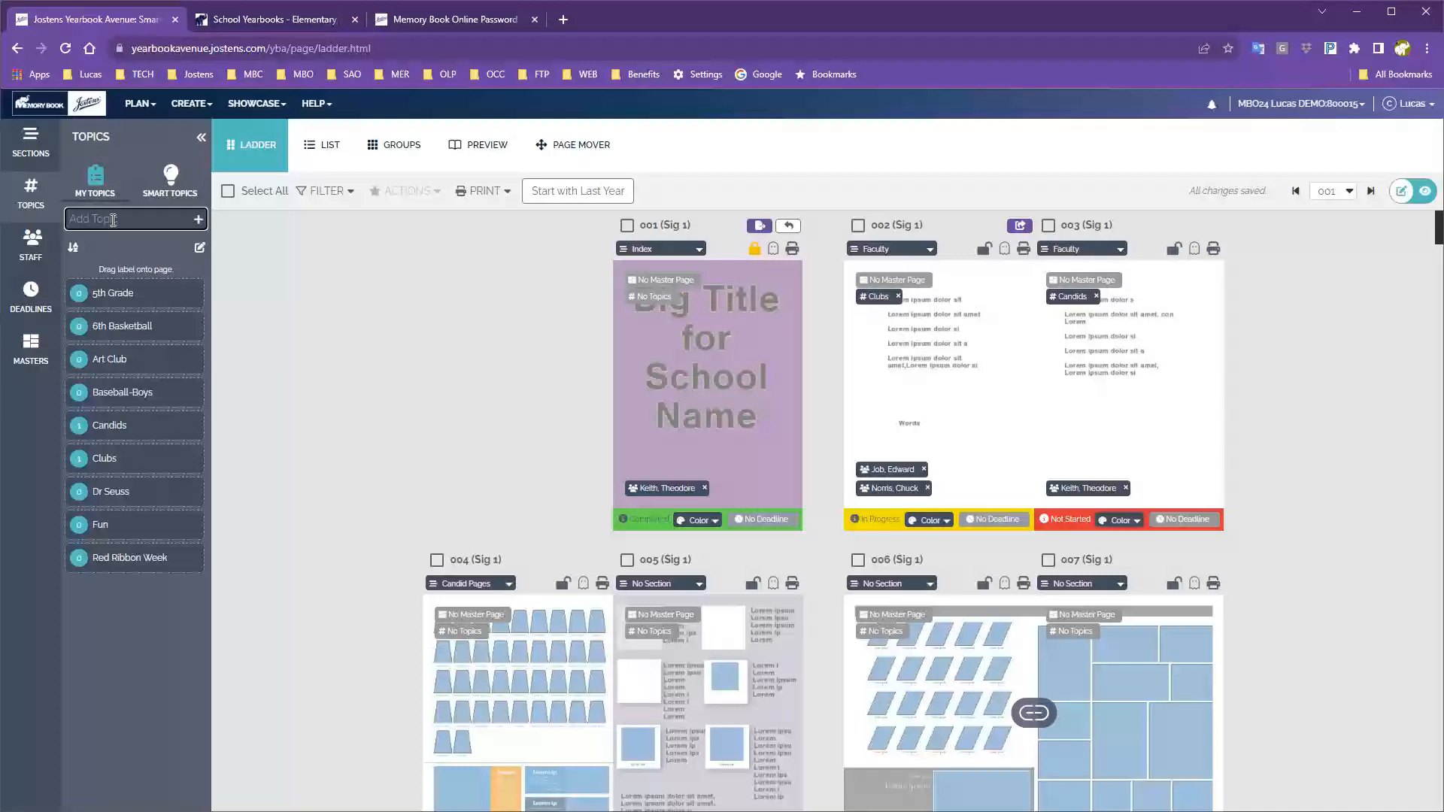
pyautogui.write('spo')
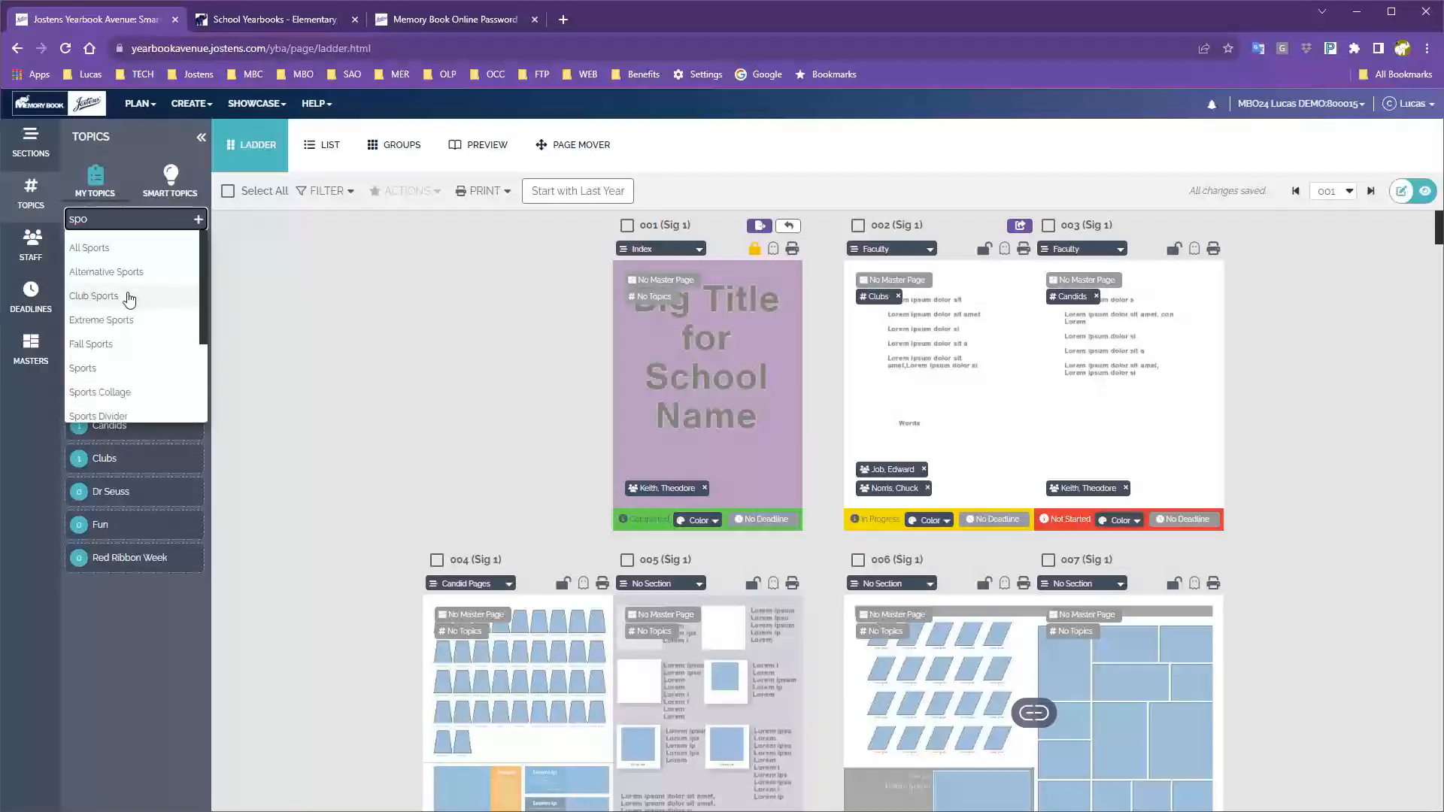
pyautogui.scroll(-3, 129, 301)
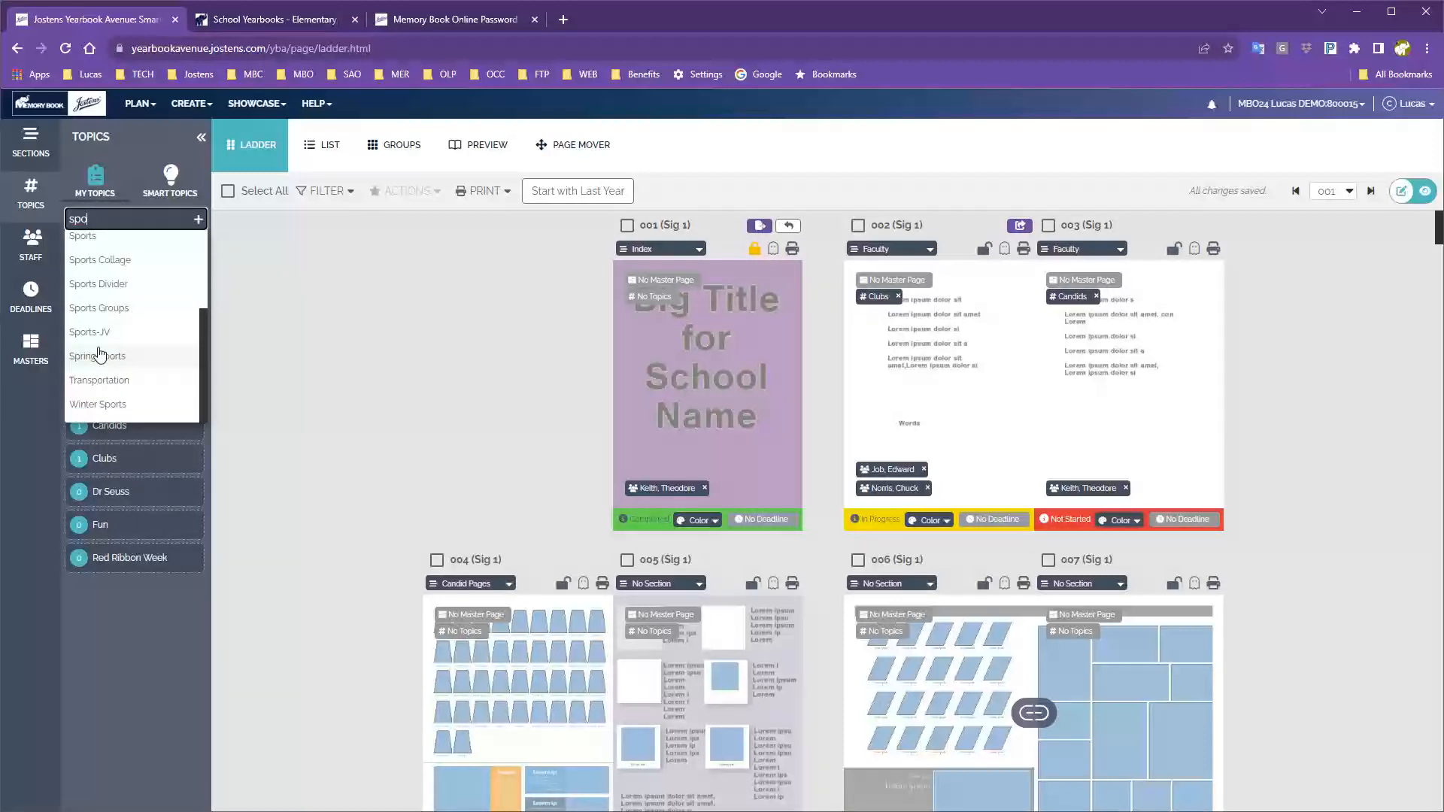
pyautogui.scroll(3, 112, 368)
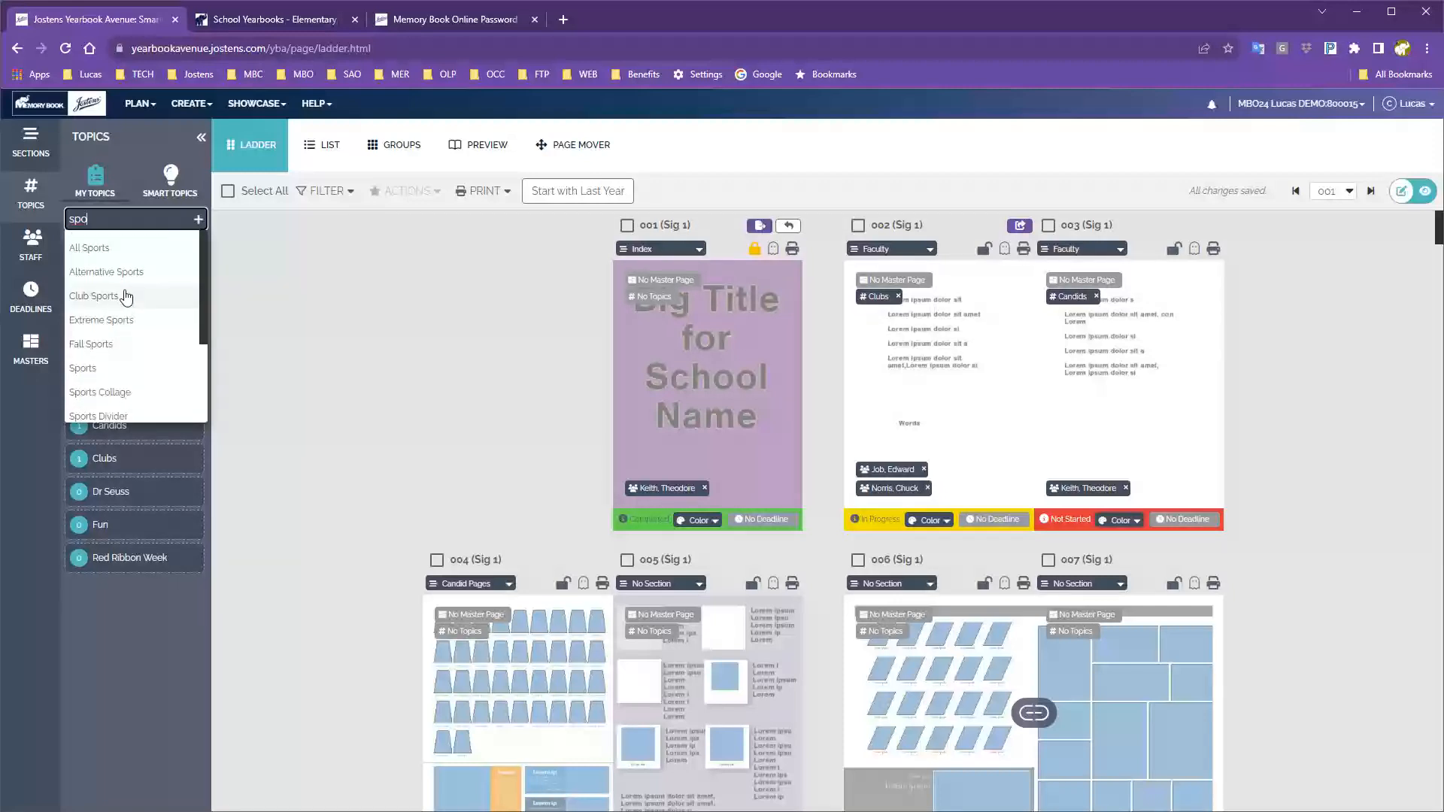
pyautogui.press('BackSpace')
pyautogui.press('BackSpace')
pyautogui.press('BackSpace')
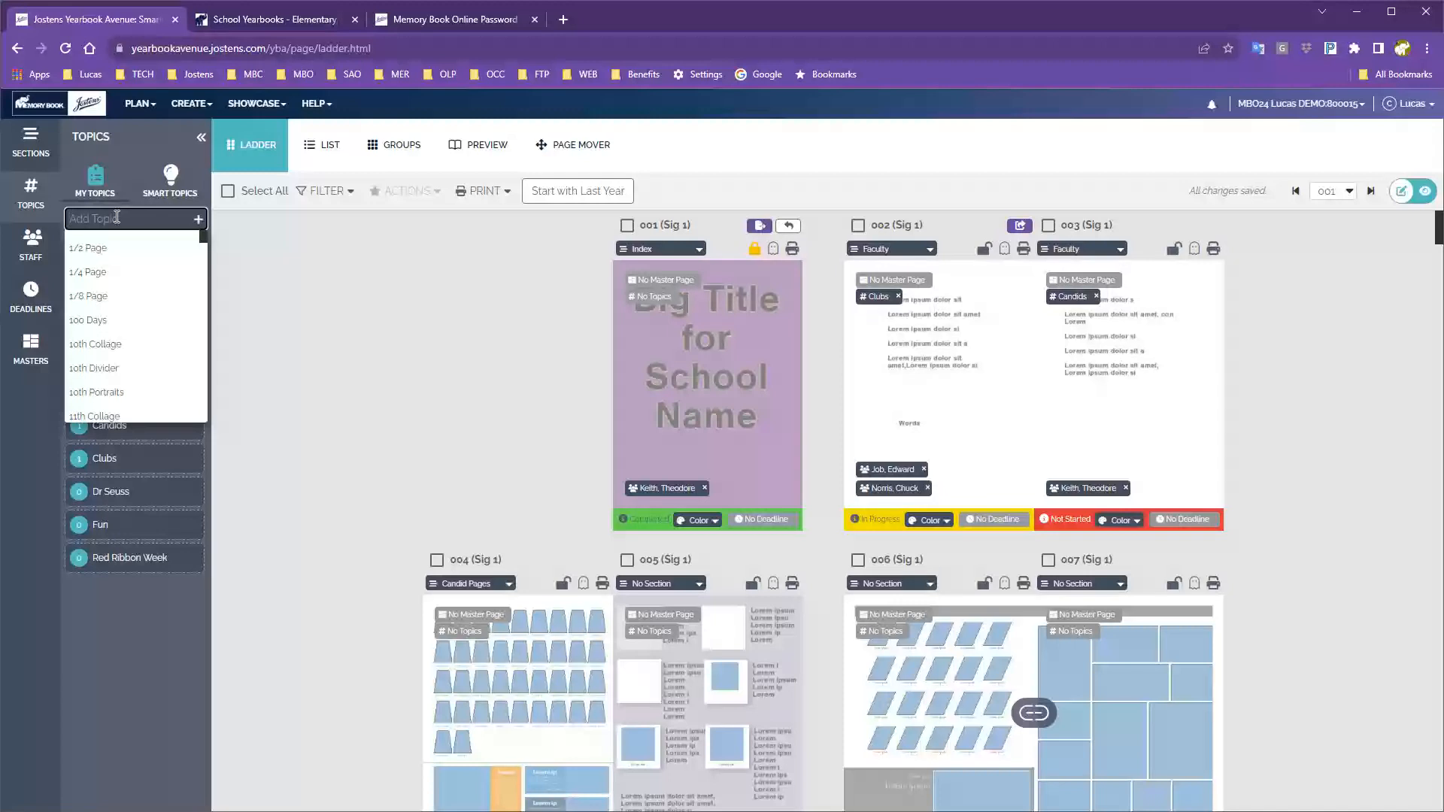
pyautogui.scroll(-10, 133, 311)
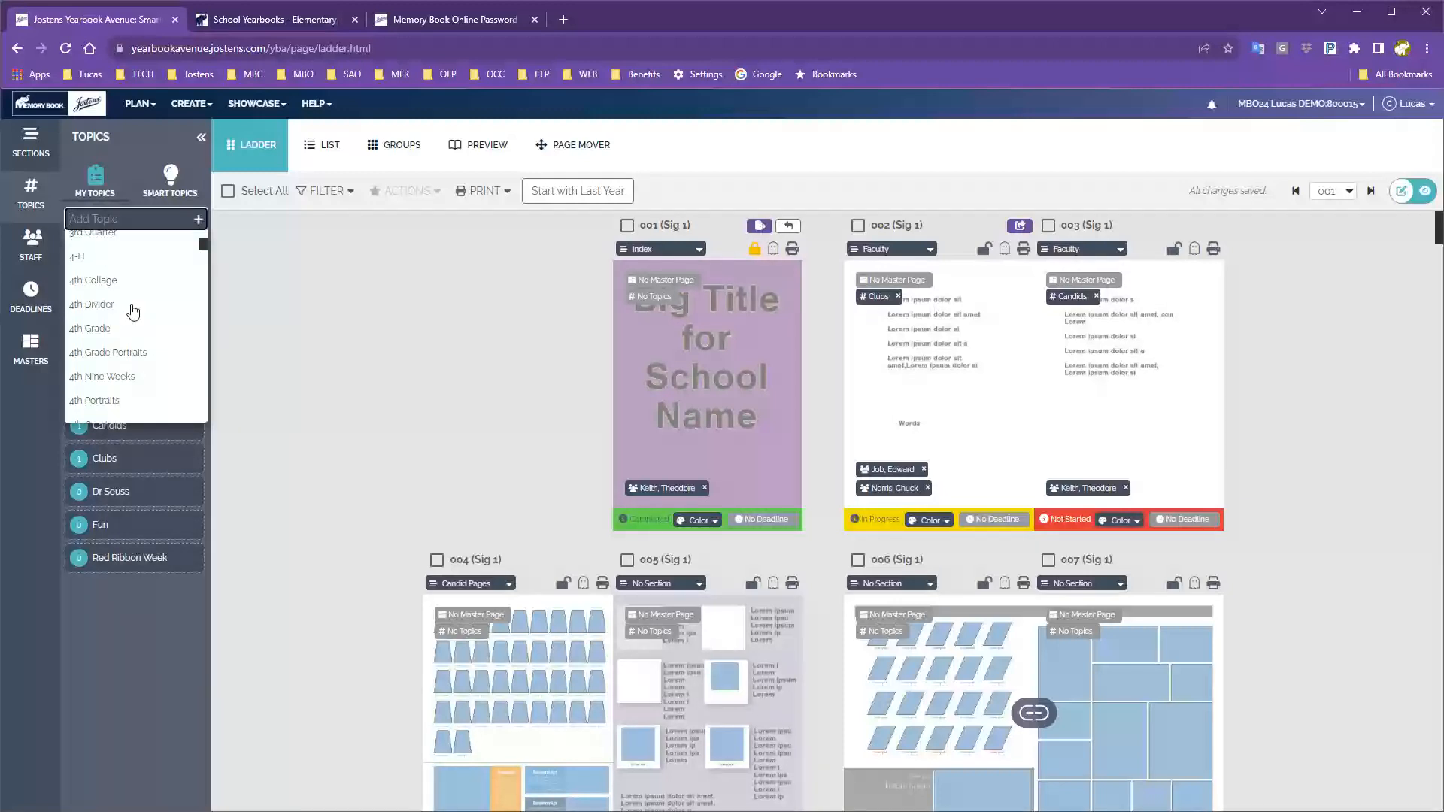
pyautogui.click(130, 148)
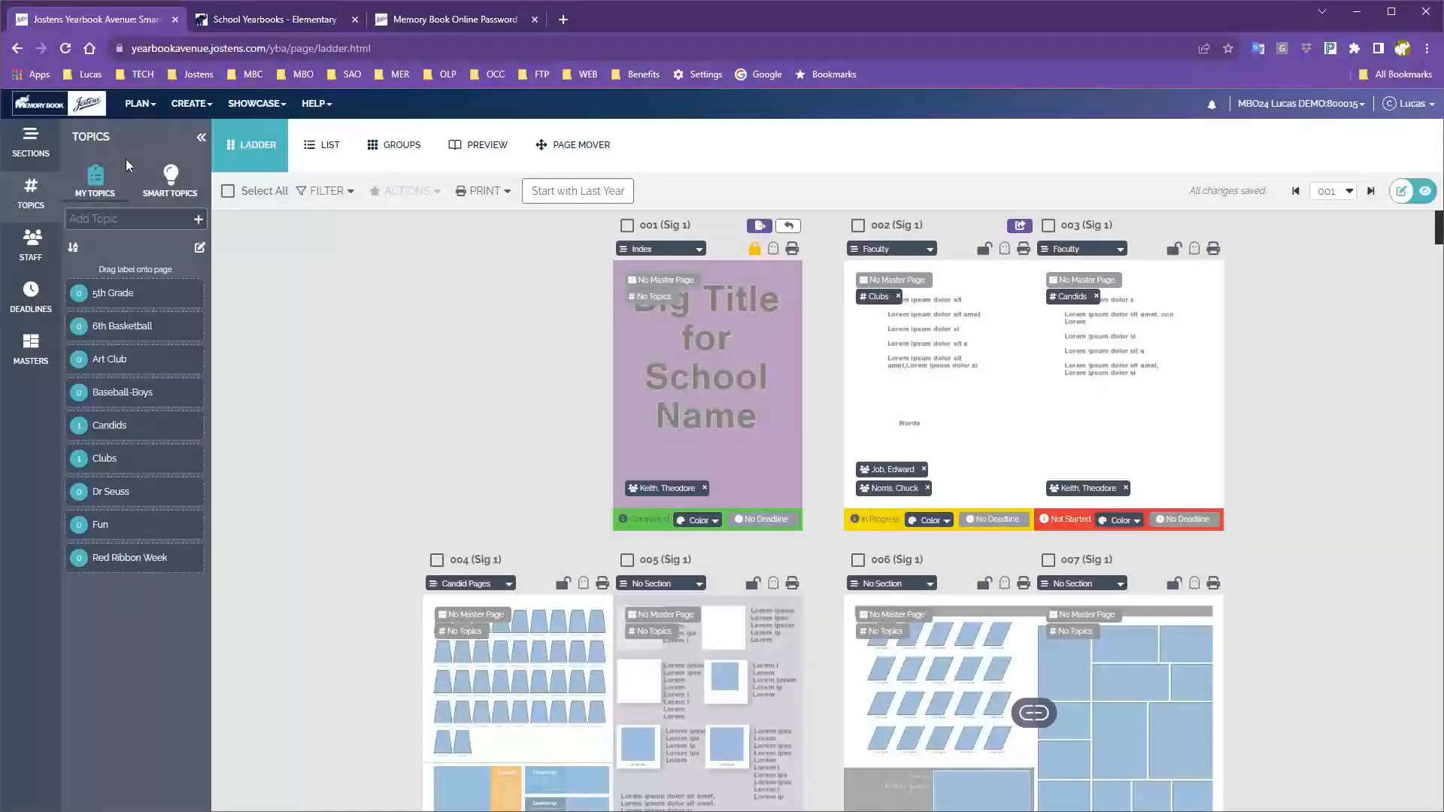
pyautogui.click(172, 181)
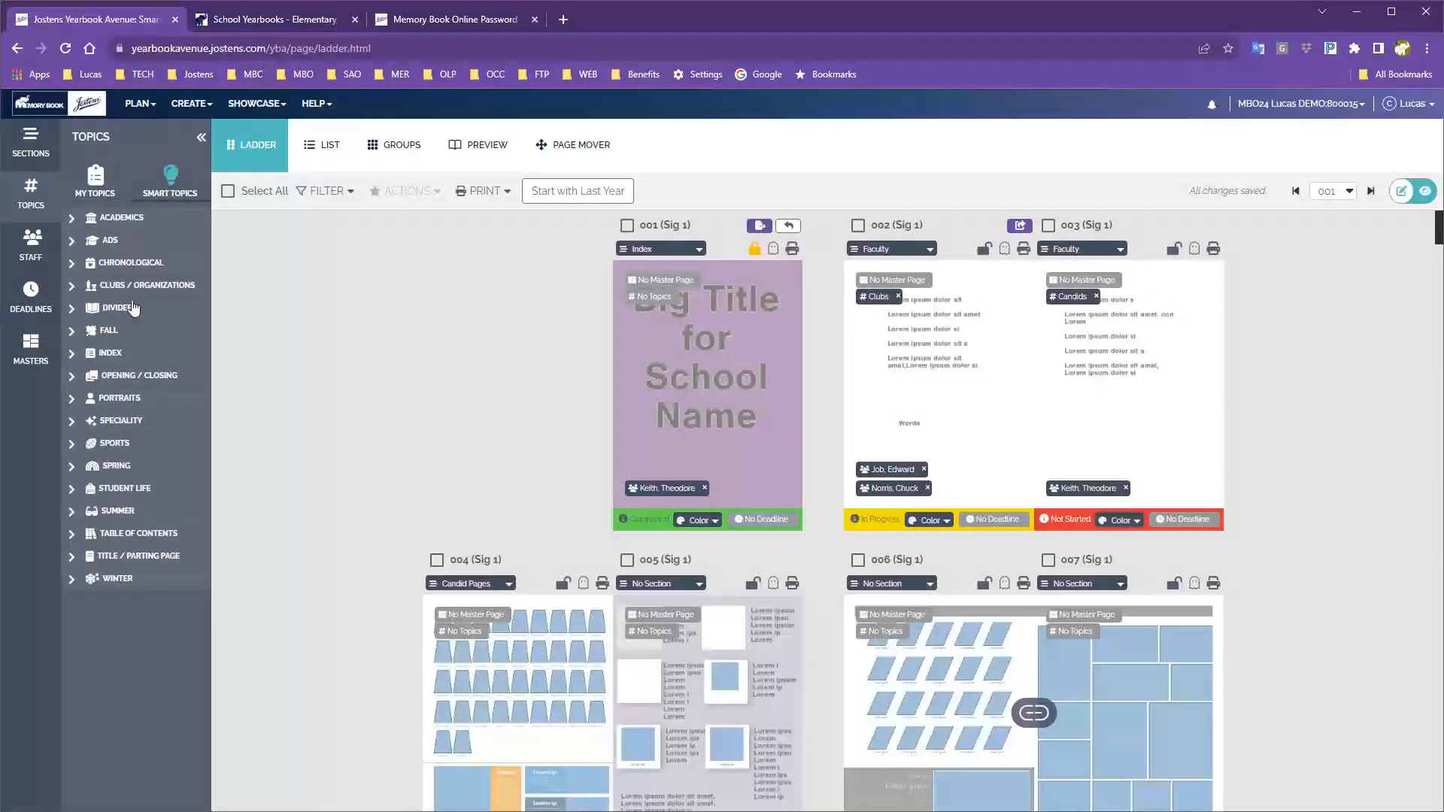
pyautogui.click(72, 353)
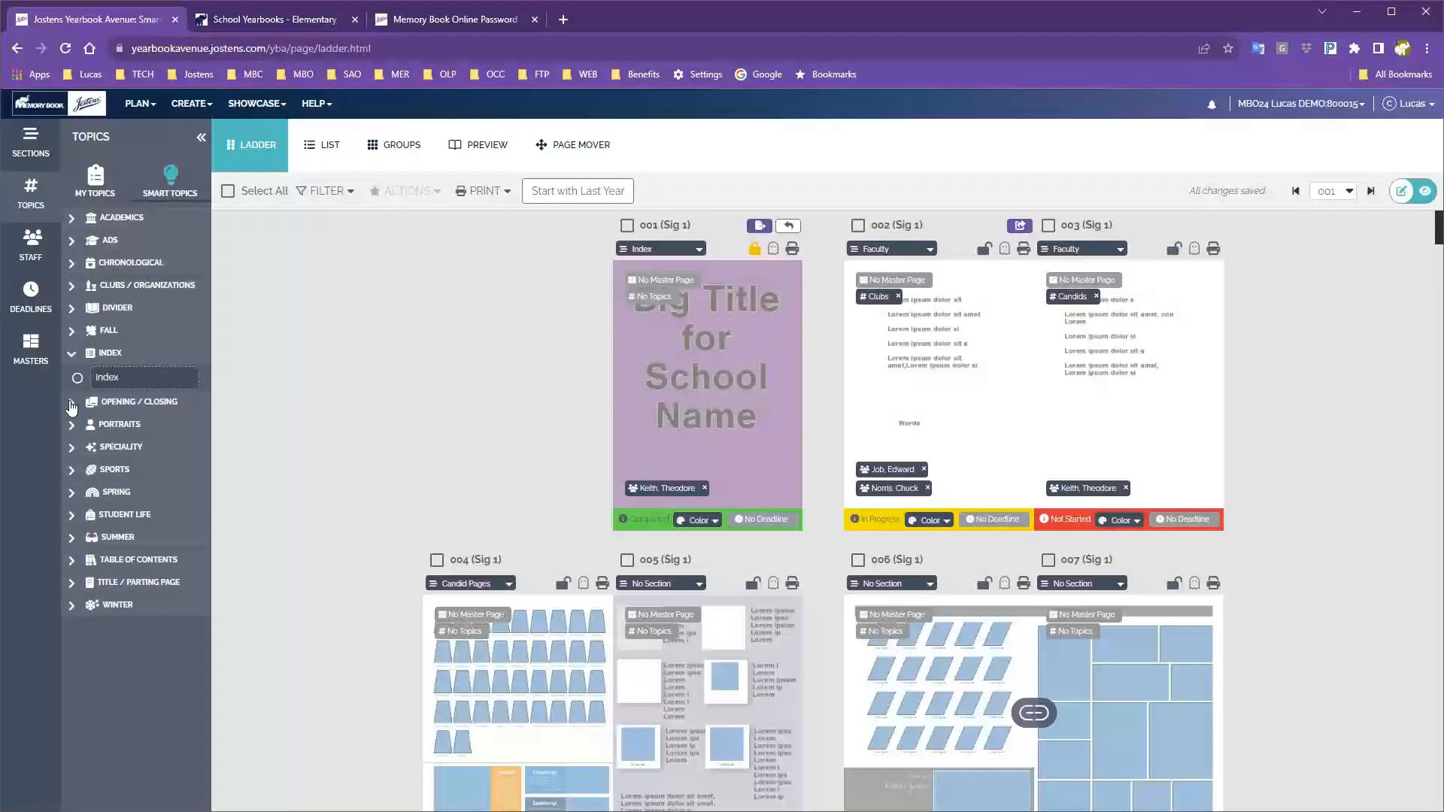
pyautogui.click(72, 402)
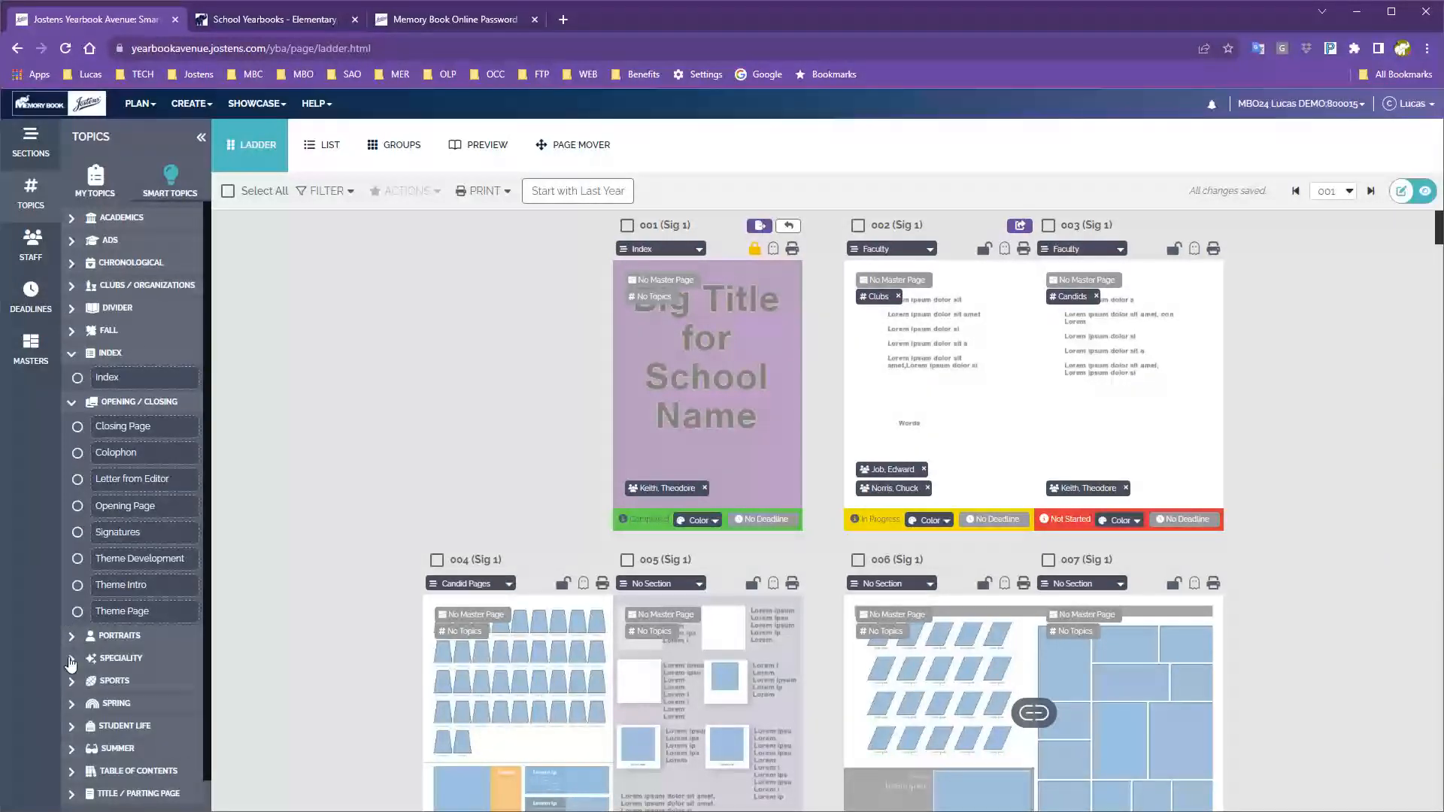
pyautogui.click(72, 659)
pyautogui.scroll(-2, 83, 526)
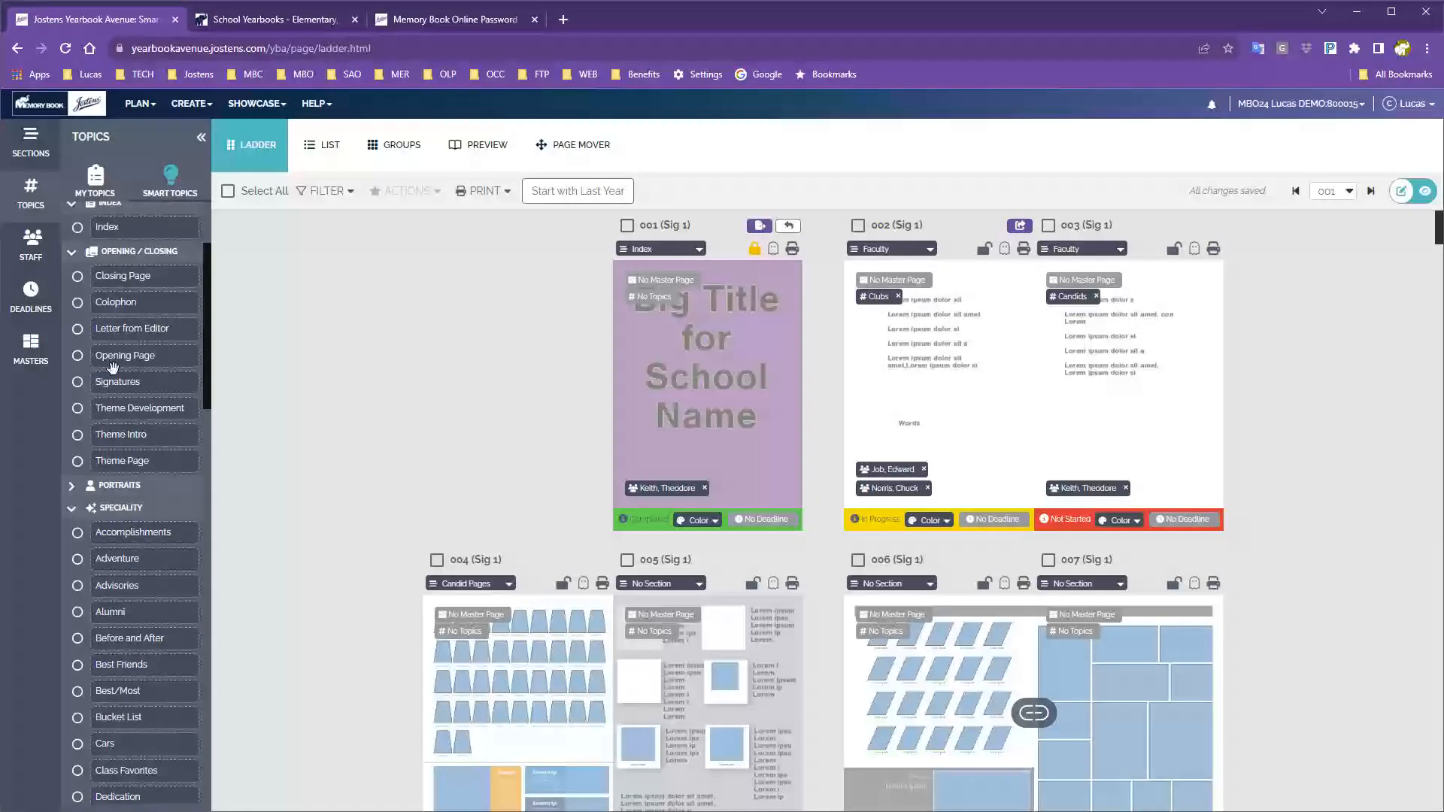
pyautogui.click(98, 175)
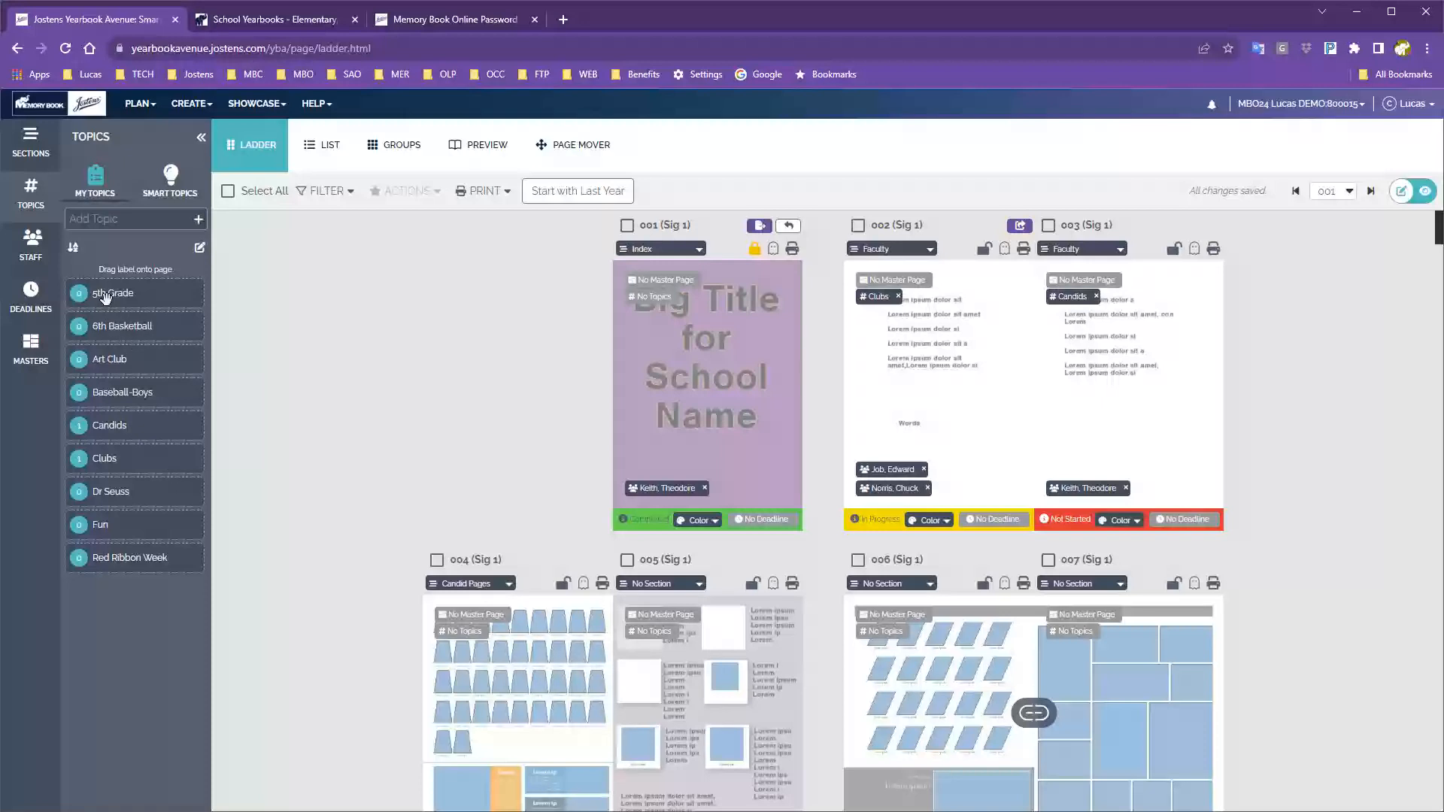
# Tag page 004 with the 5th Grade topic and the 006/007 spread with Fun.
pyautogui.moveTo(106, 298); pyautogui.dragTo(503, 686)
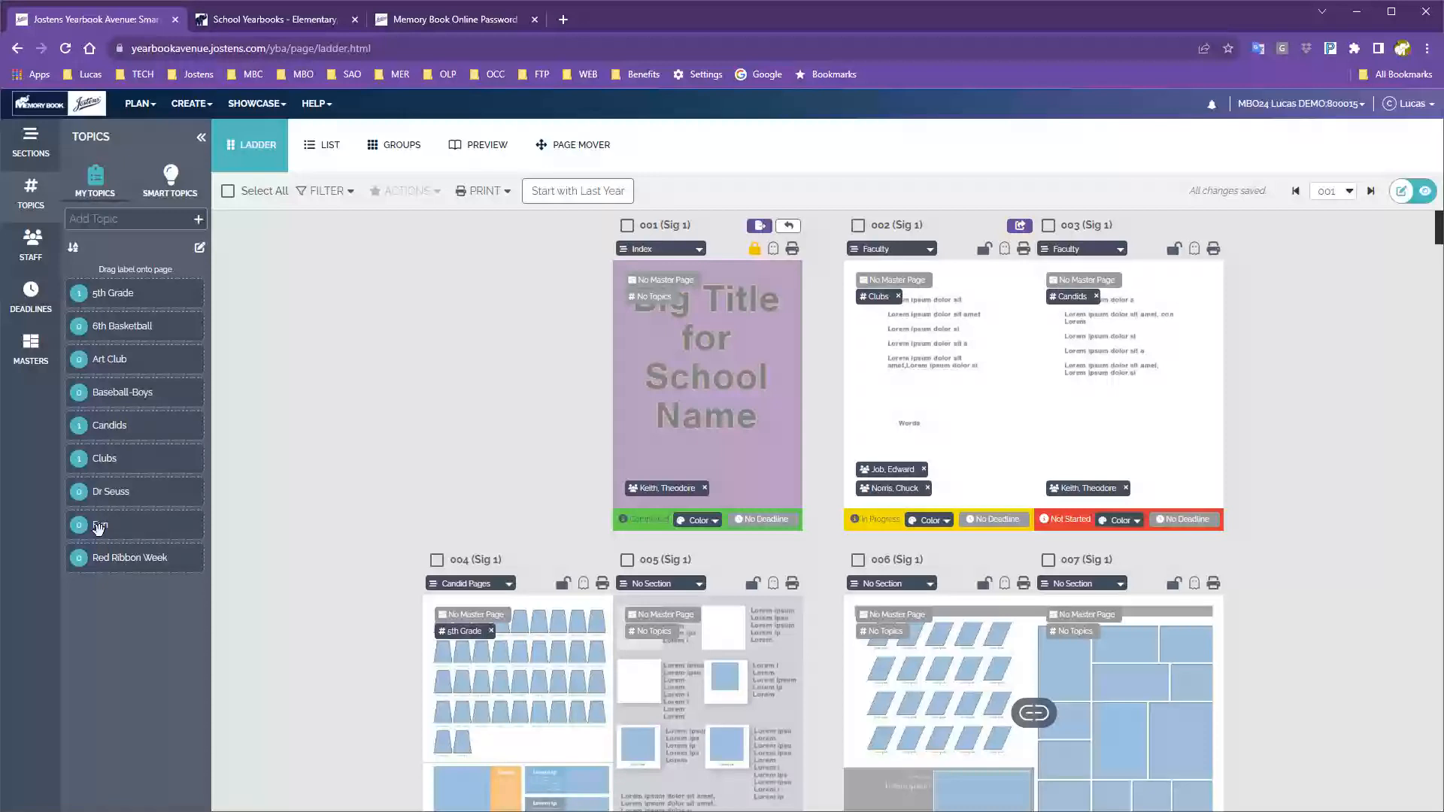
pyautogui.moveTo(98, 525); pyautogui.dragTo(1088, 678)
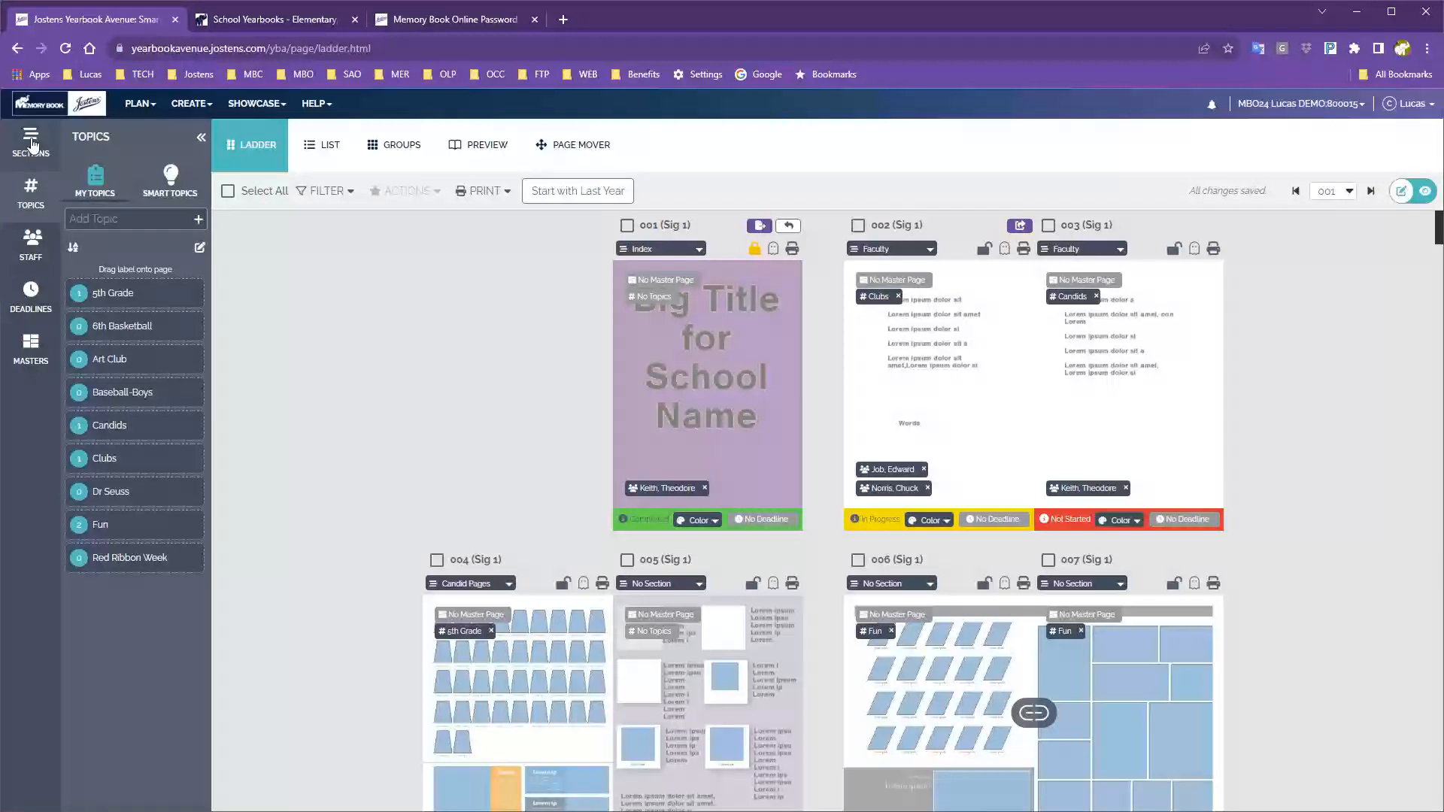
# Show the Staff list and try assigning another staff member to page 002.
pyautogui.click(28, 246)
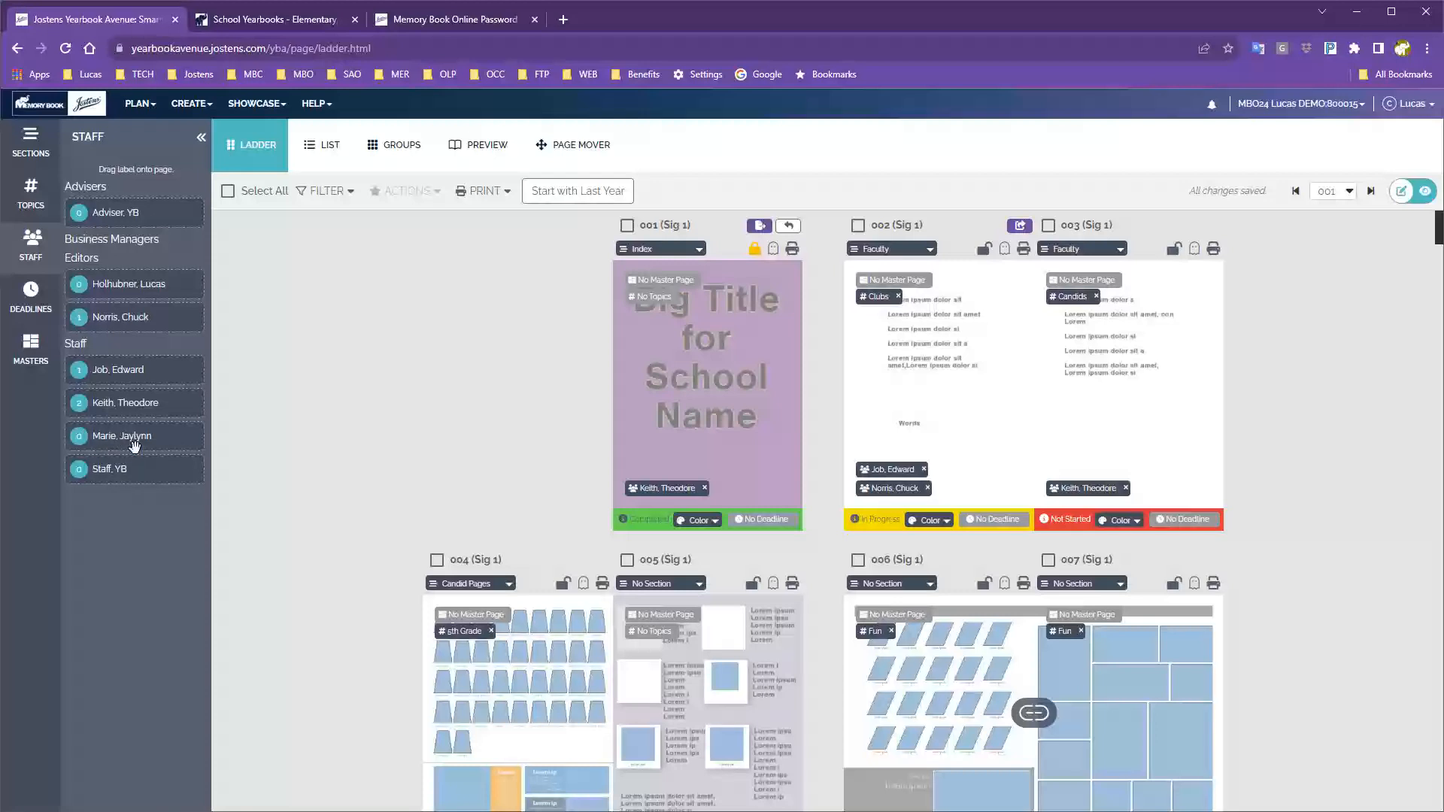
pyautogui.moveTo(135, 445); pyautogui.dragTo(935, 450)
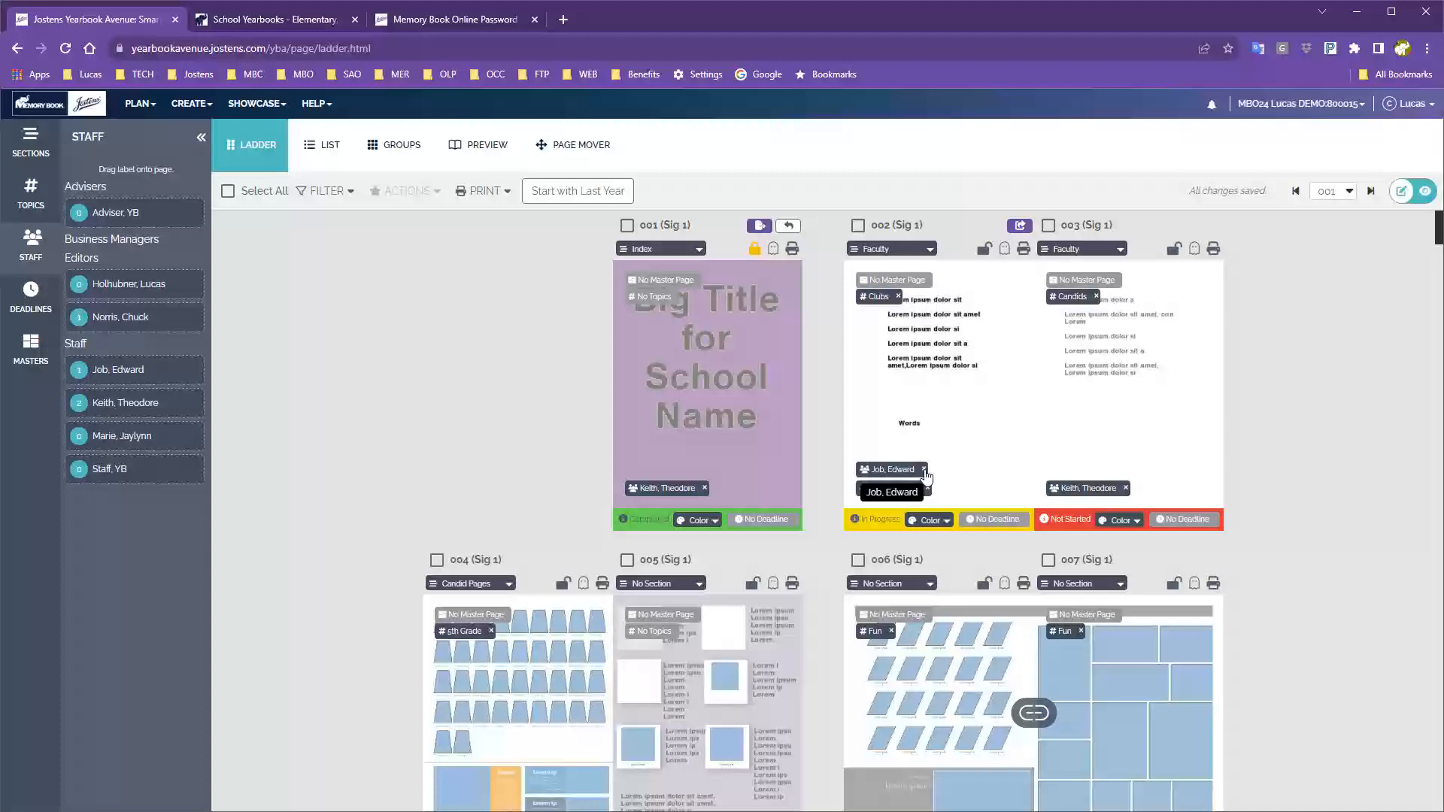
# Remove both assigned staff labels from page 002.
pyautogui.click(925, 471)
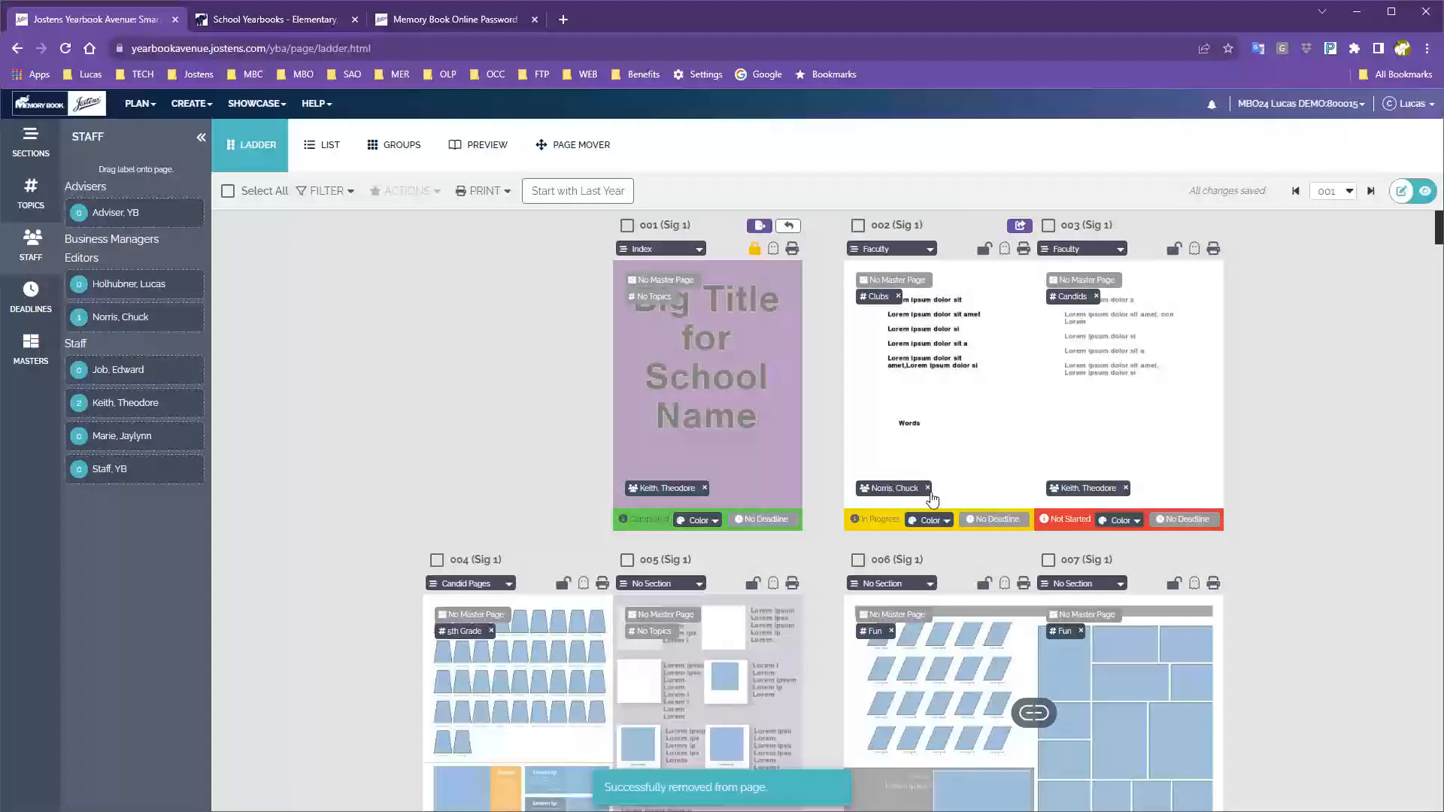
pyautogui.click(928, 489)
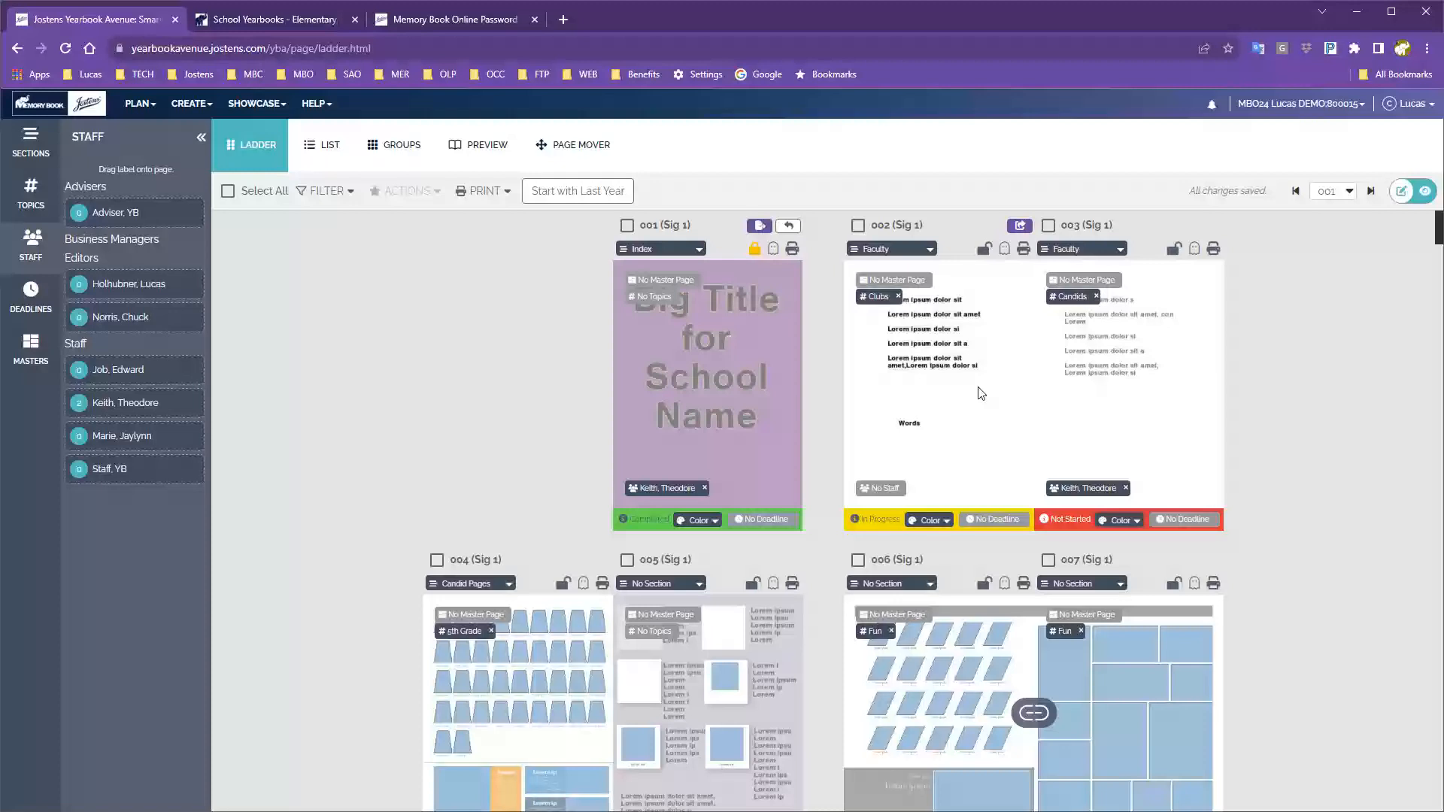
# Open page 002 in the layout editor and switch the view to Single Page.
pyautogui.doubleClick(946, 322)
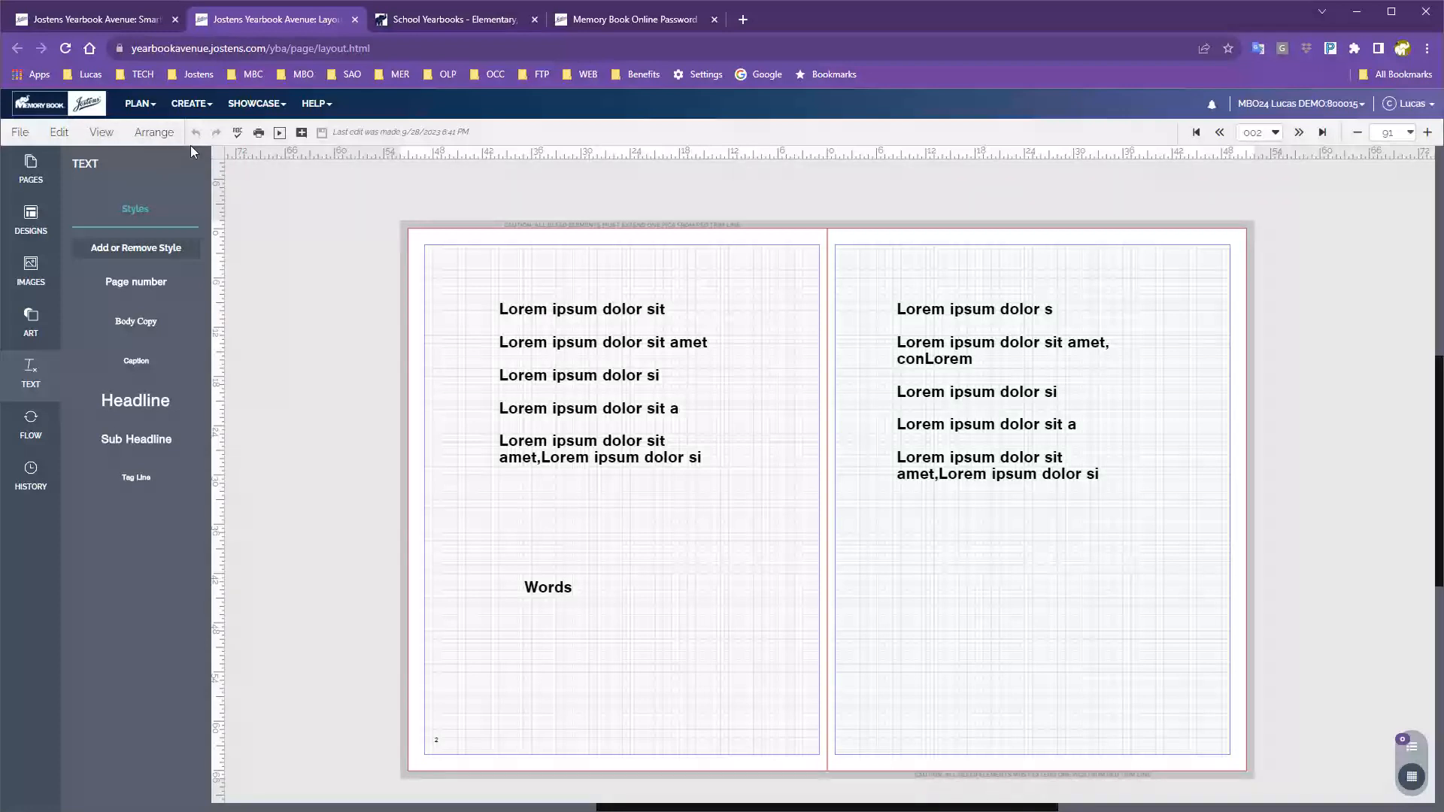
pyautogui.click(98, 135)
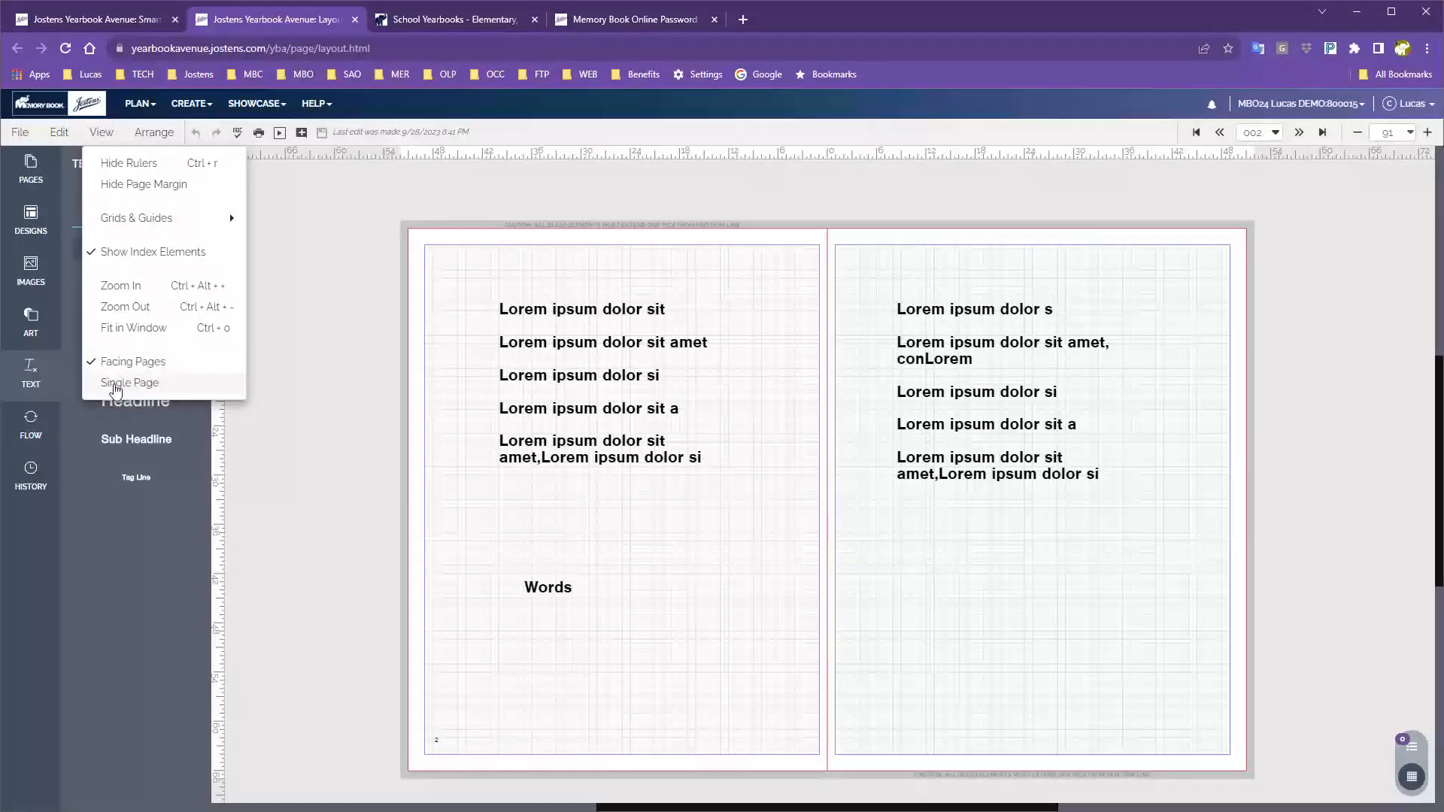
pyautogui.click(147, 386)
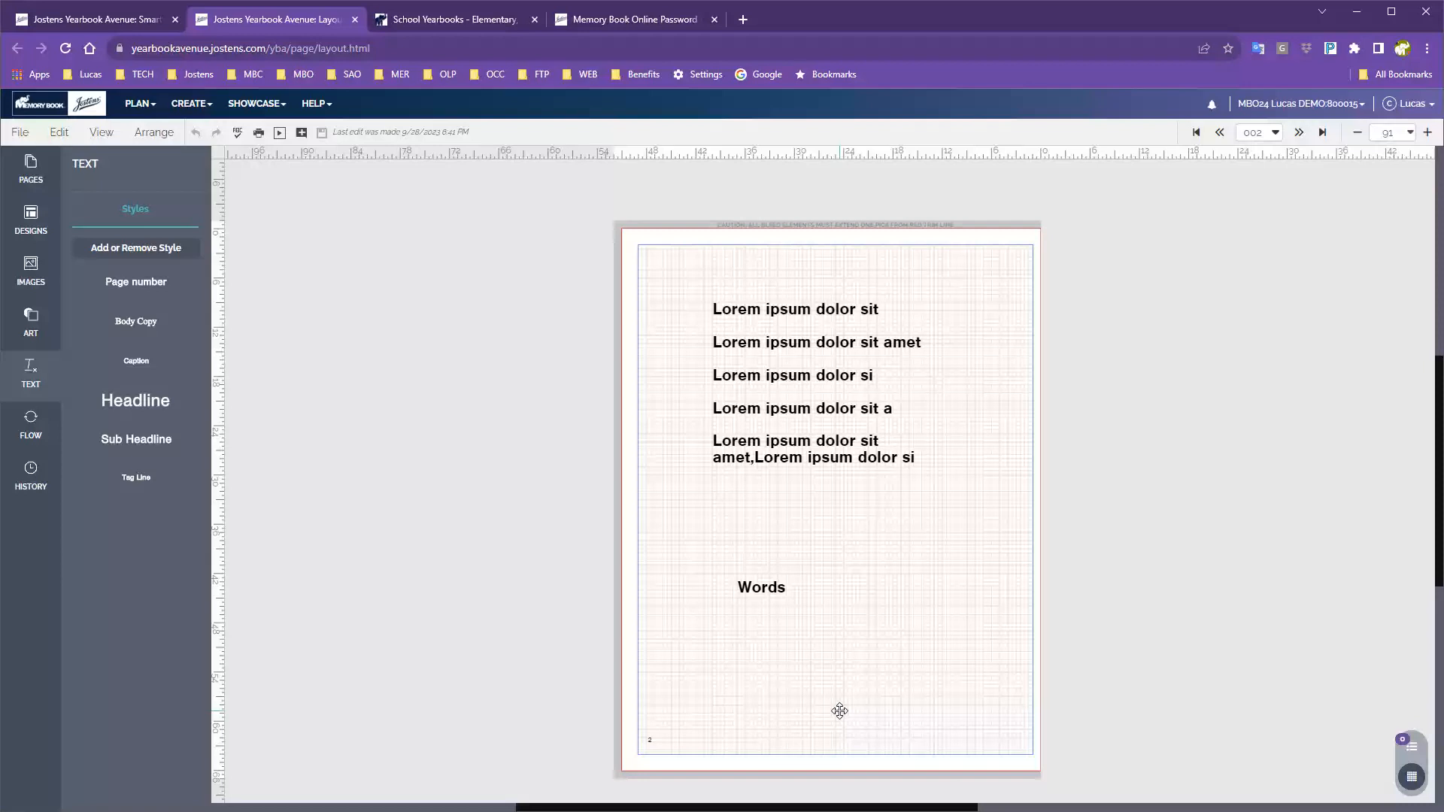
pyautogui.click(355, 20)
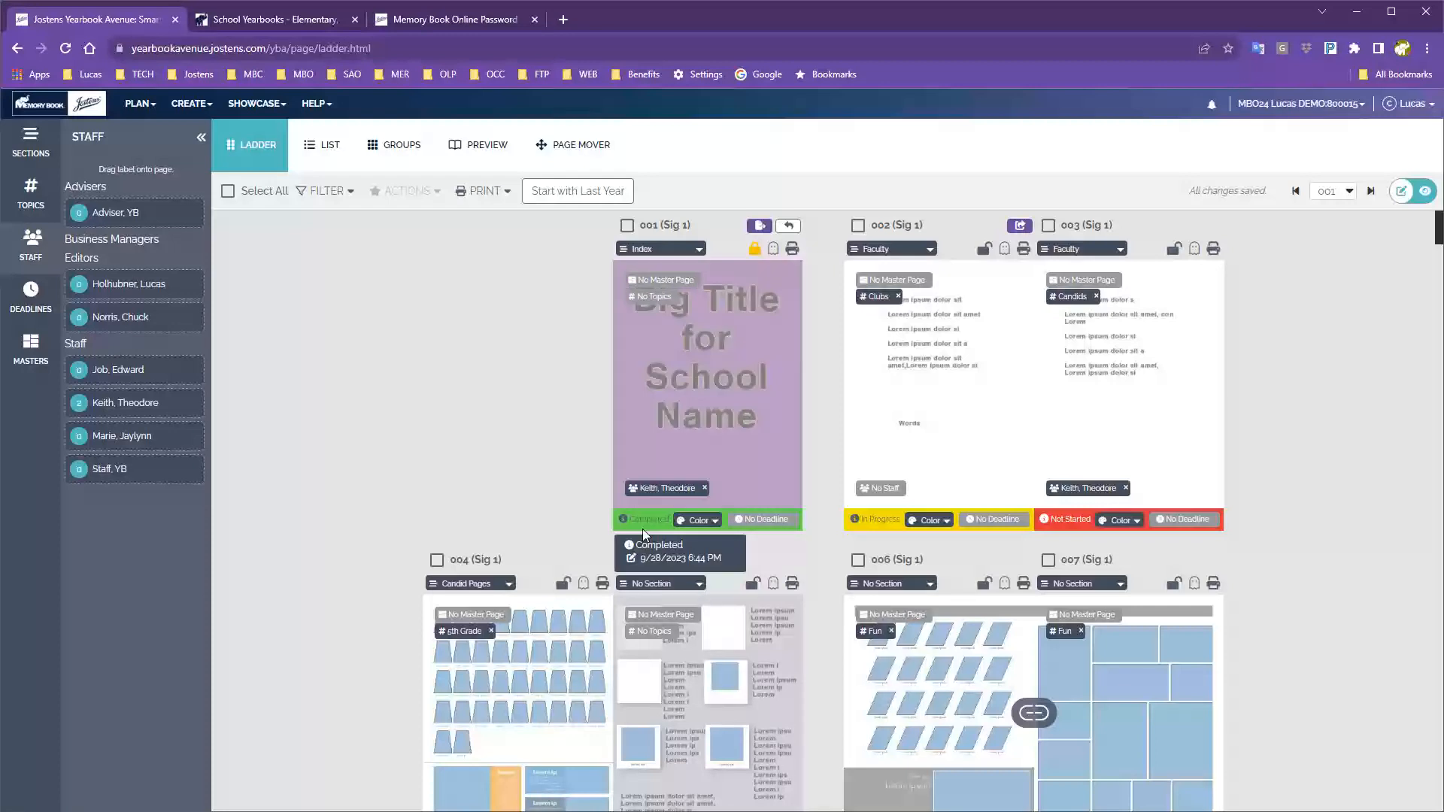
pyautogui.moveTo(876, 517)
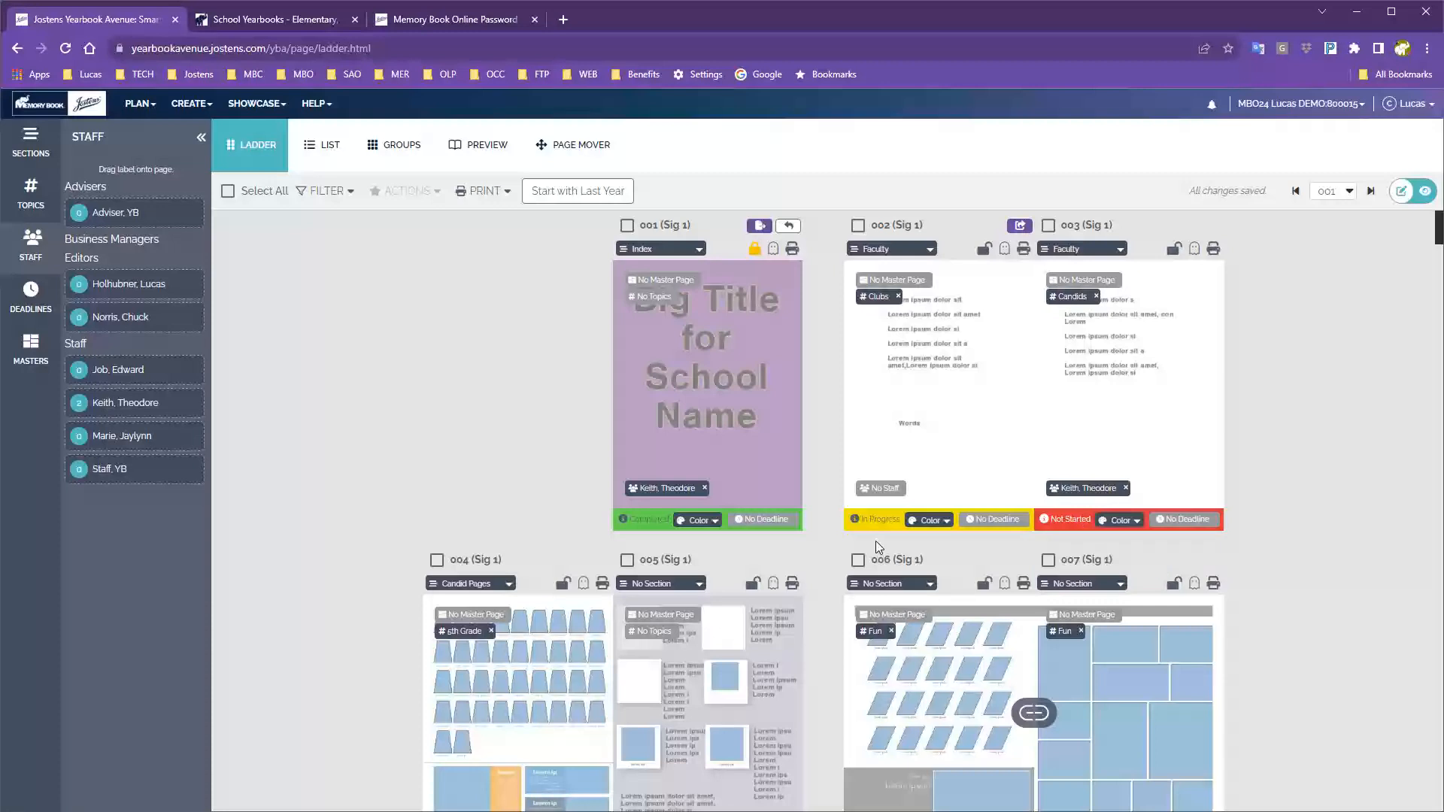
pyautogui.moveTo(643, 519)
pyautogui.click(201, 137)
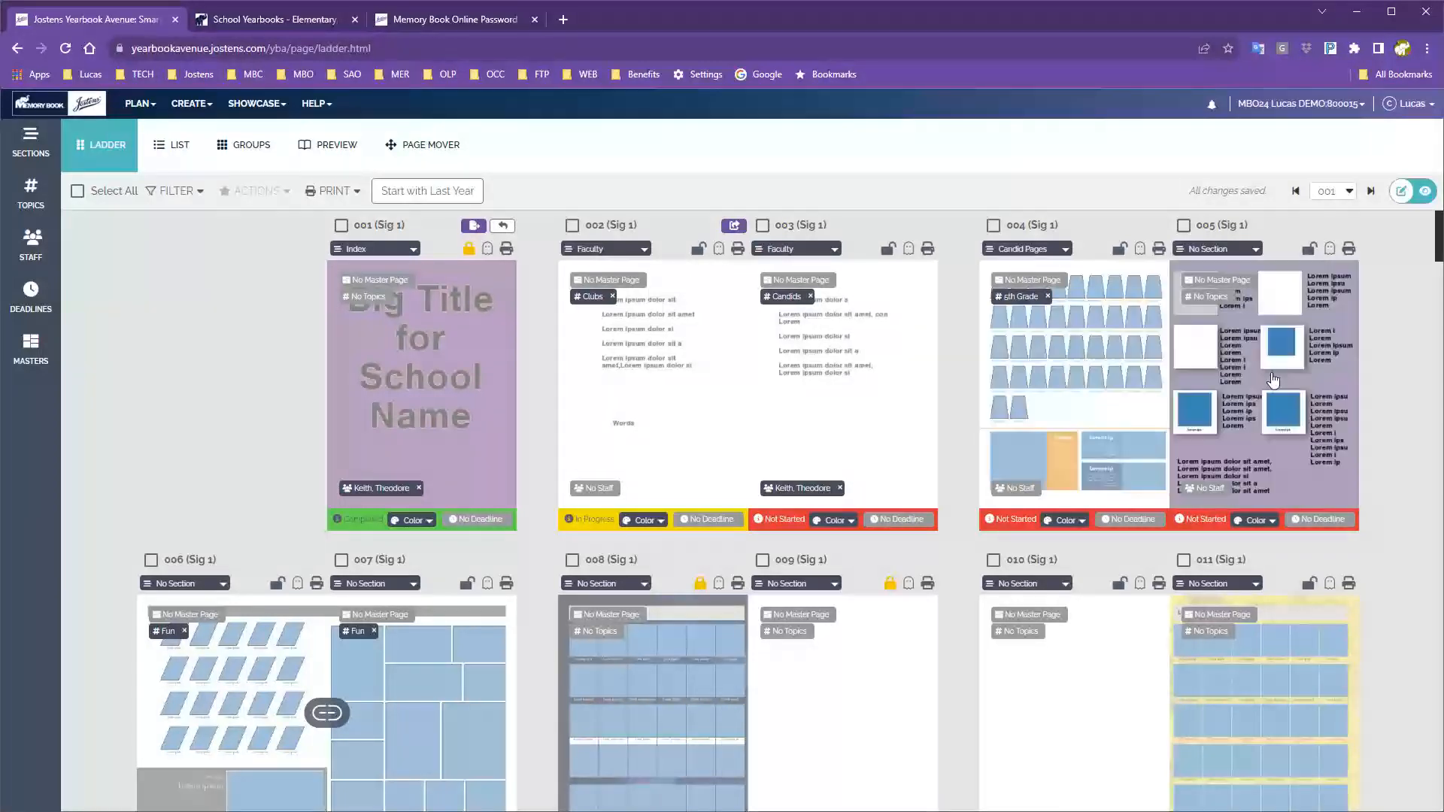
pyautogui.moveTo(1010, 519)
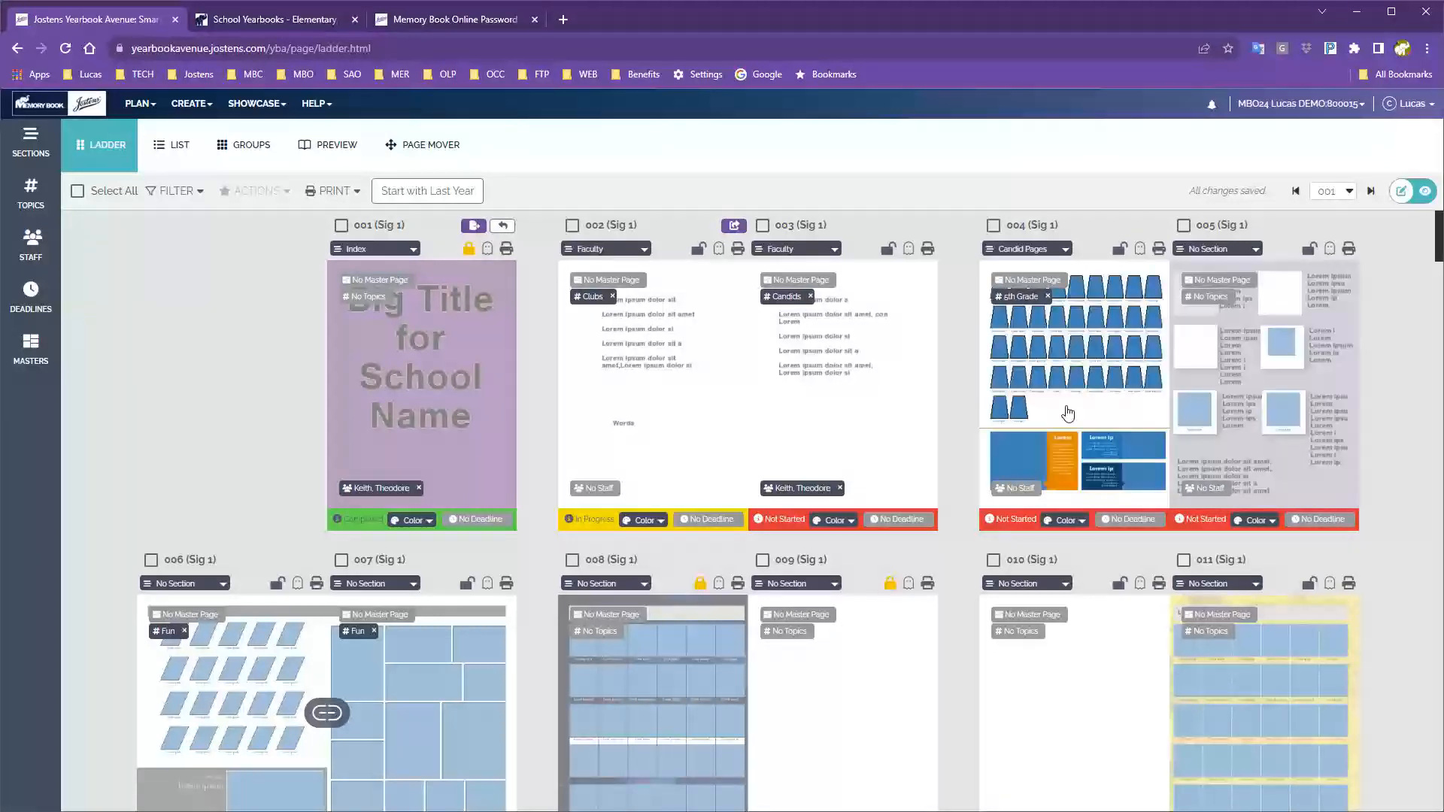
# Open page 004 in the layout editor and display it as a spread with page 005.
pyautogui.doubleClick(1067, 413)
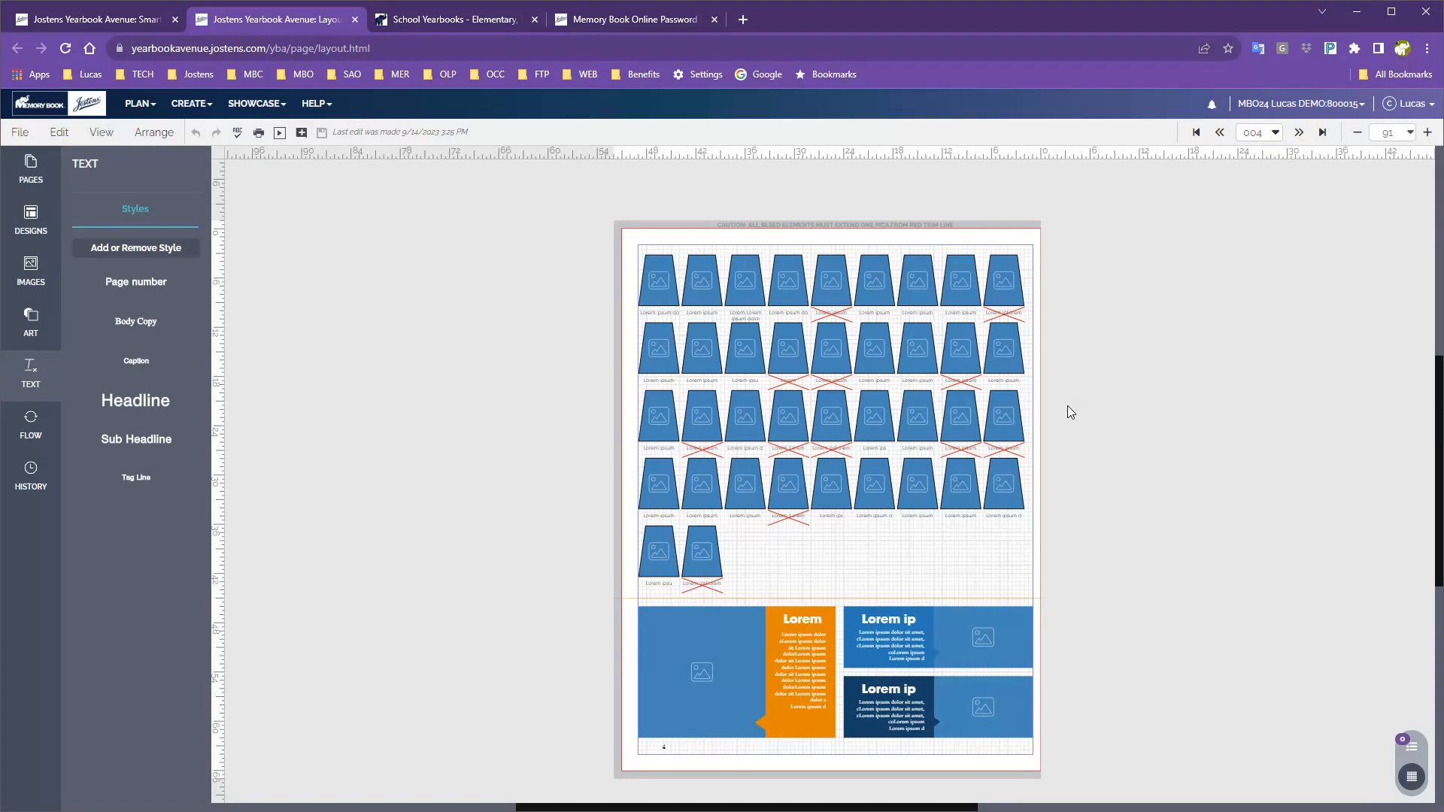
pyautogui.click(101, 132)
pyautogui.click(132, 362)
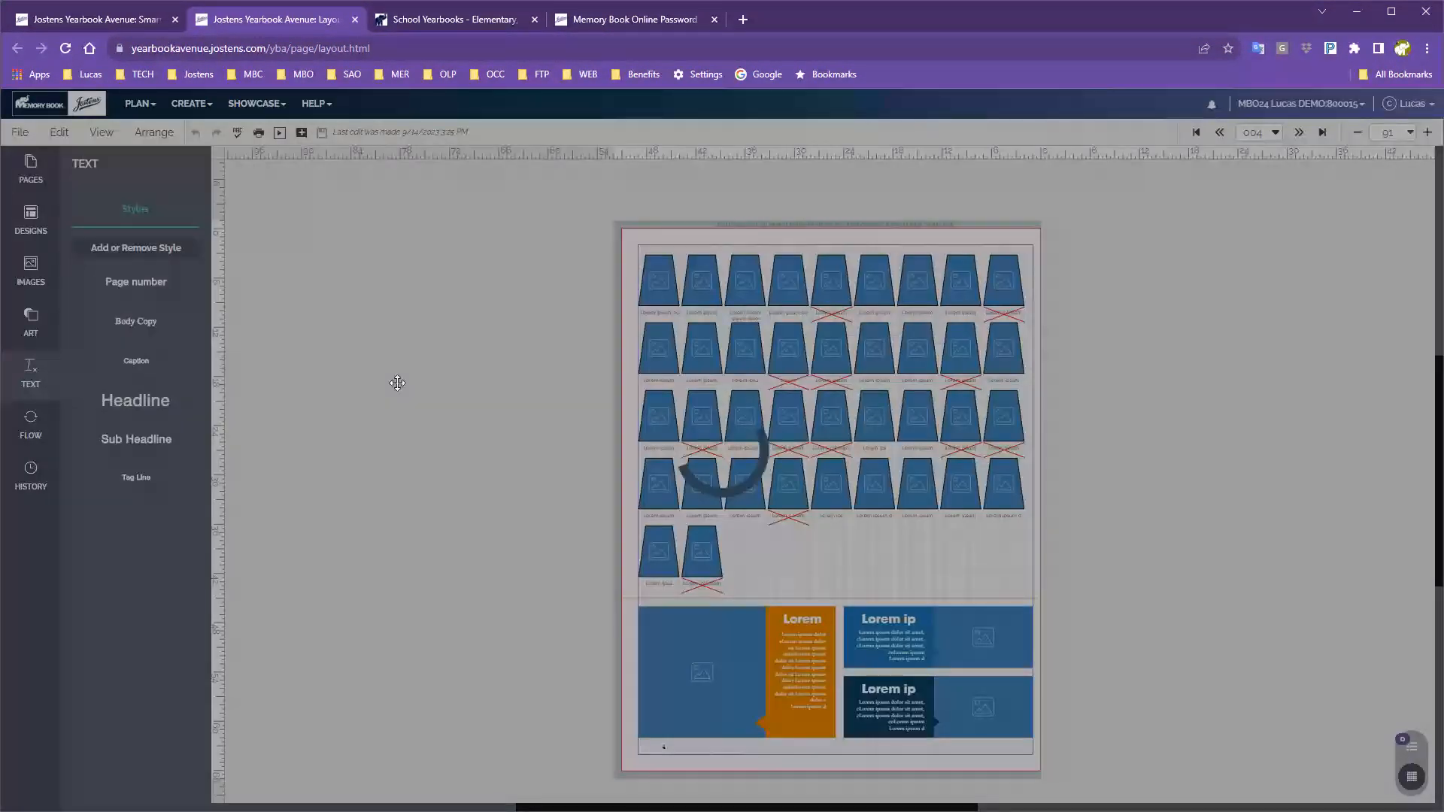
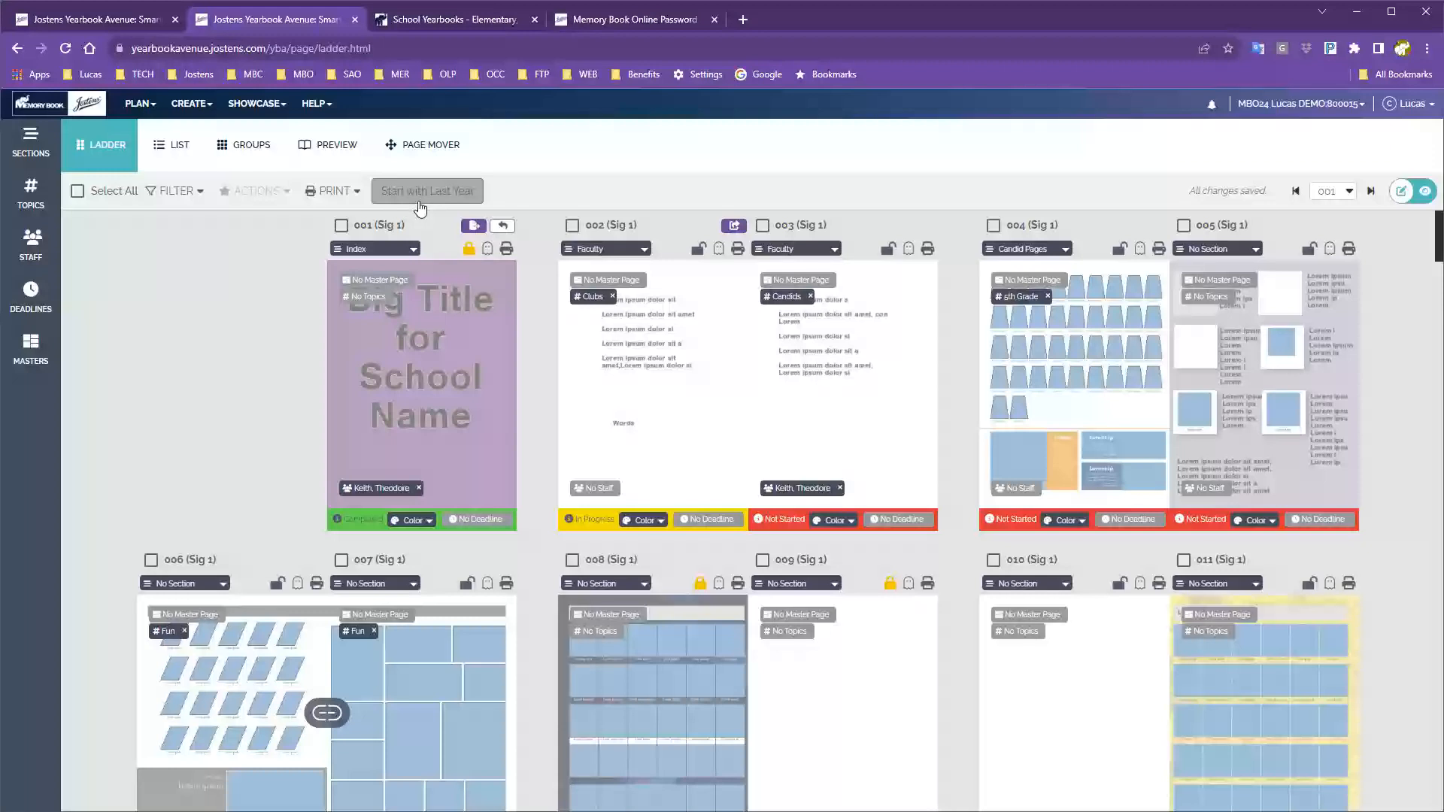
# Delete the photo grid and modules from page 004's left page, then close its layout.
pyautogui.doubleClick(1050, 387)
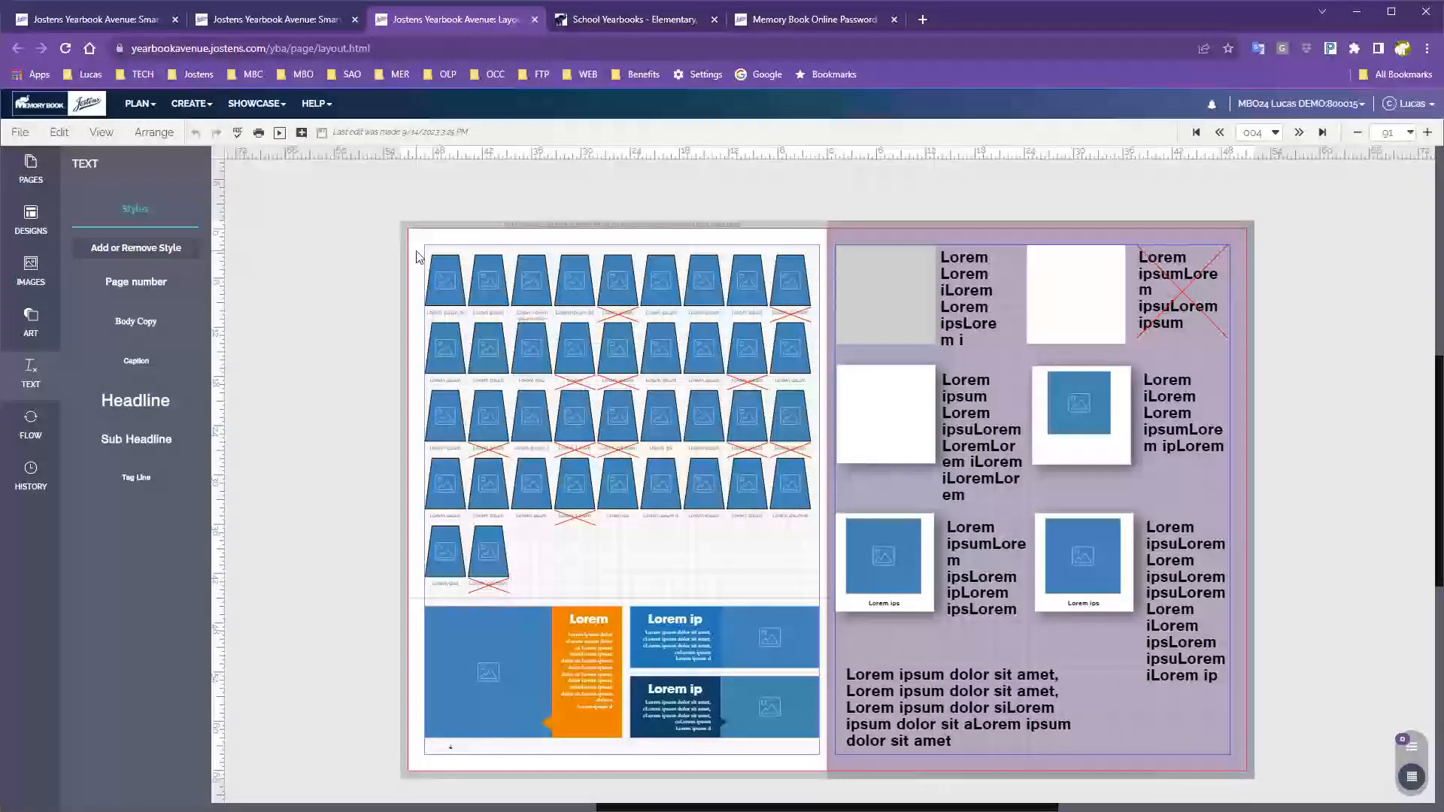
pyautogui.moveTo(416, 249); pyautogui.dragTo(797, 730)
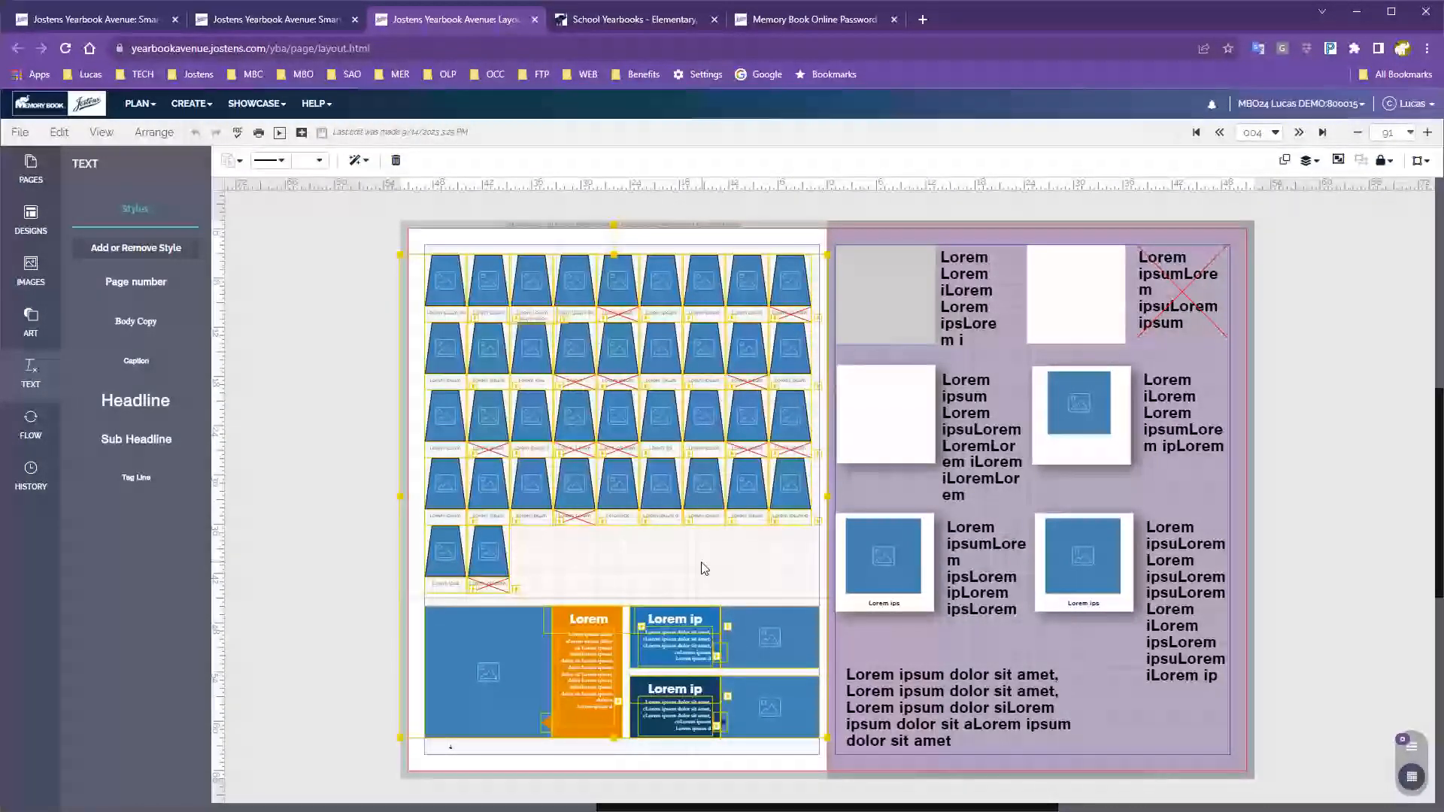
pyautogui.press('Delete')
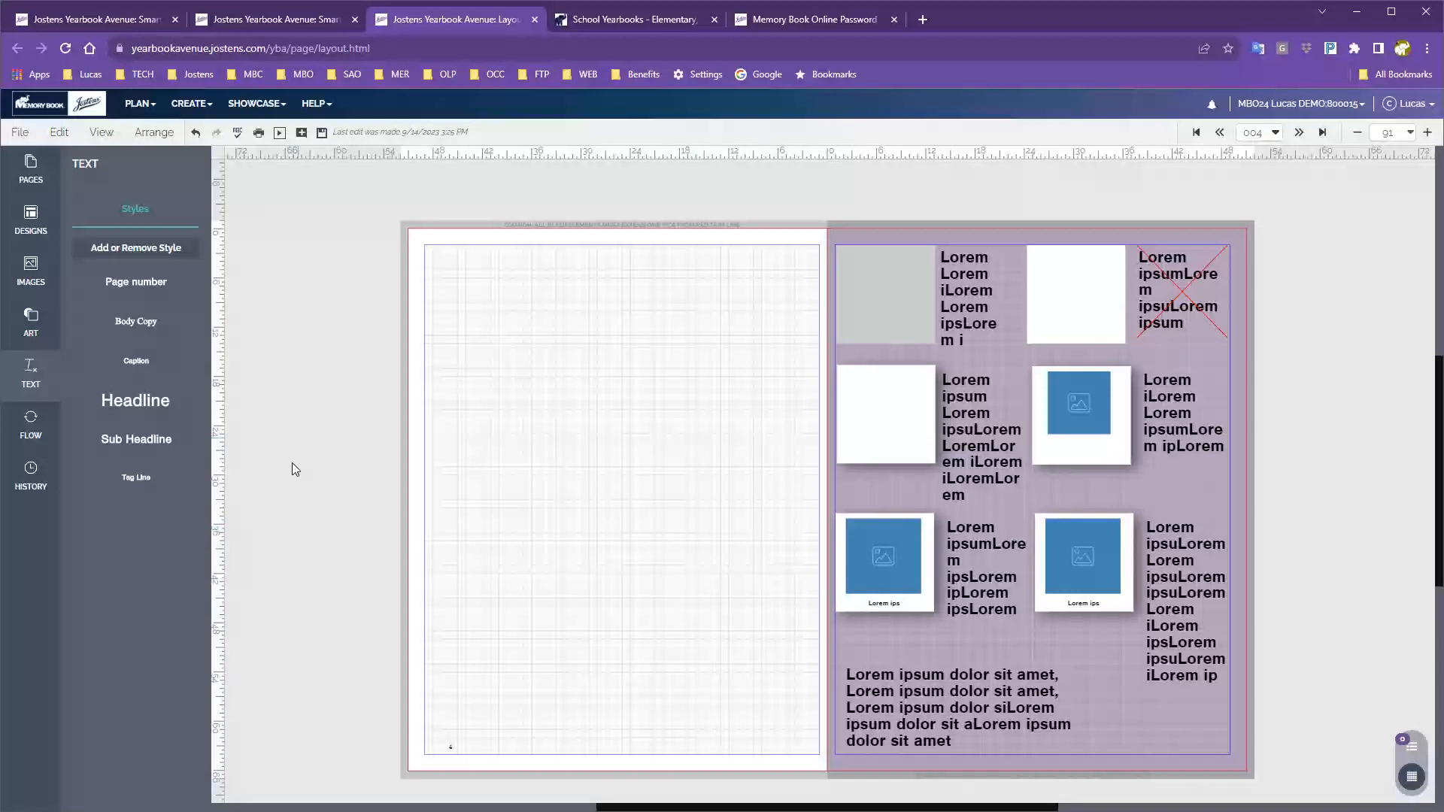
pyautogui.click(534, 20)
# Leave the page 004 layout without saving and go back to the page ladder's planning options.
pyautogui.click(798, 134)
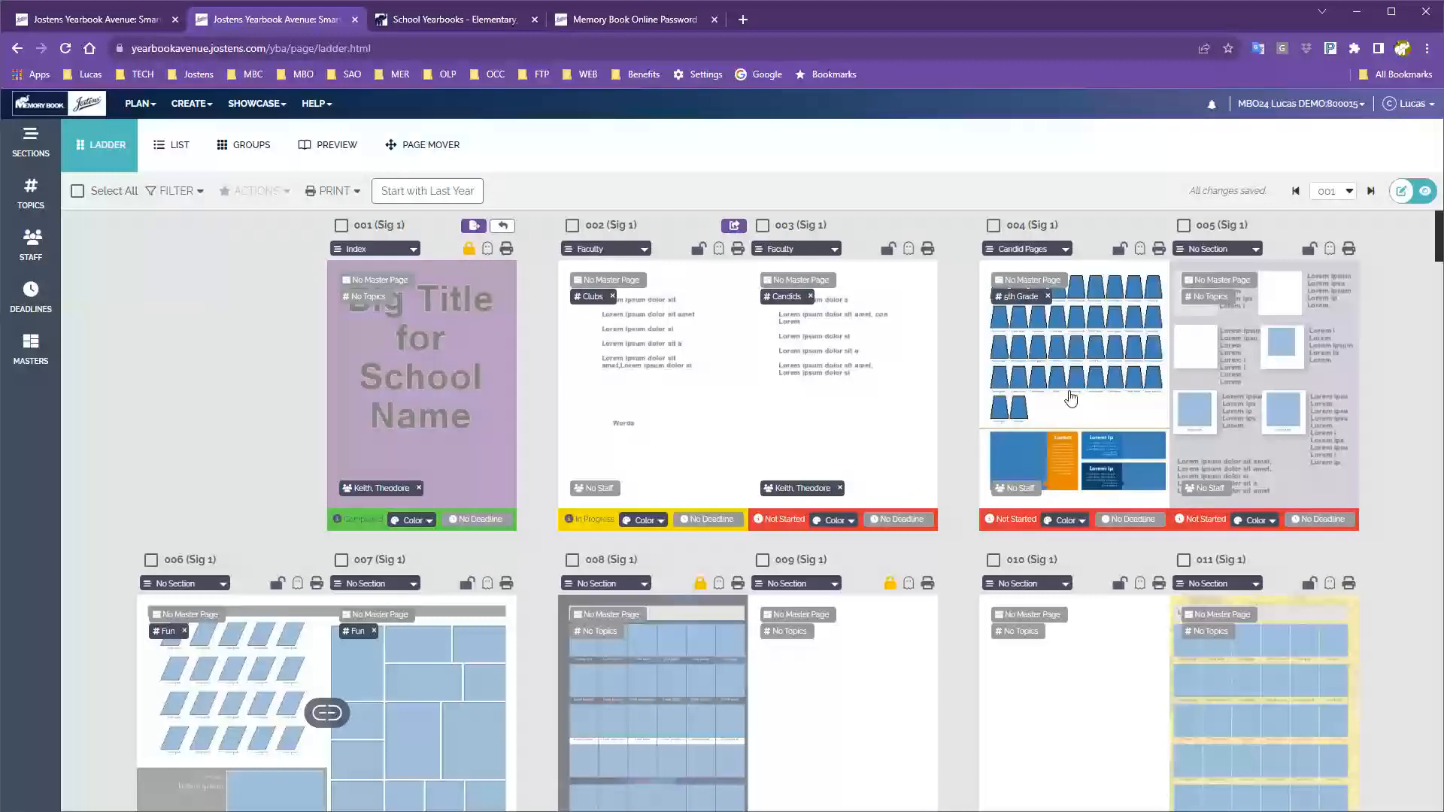
pyautogui.scroll(-1, 1071, 399)
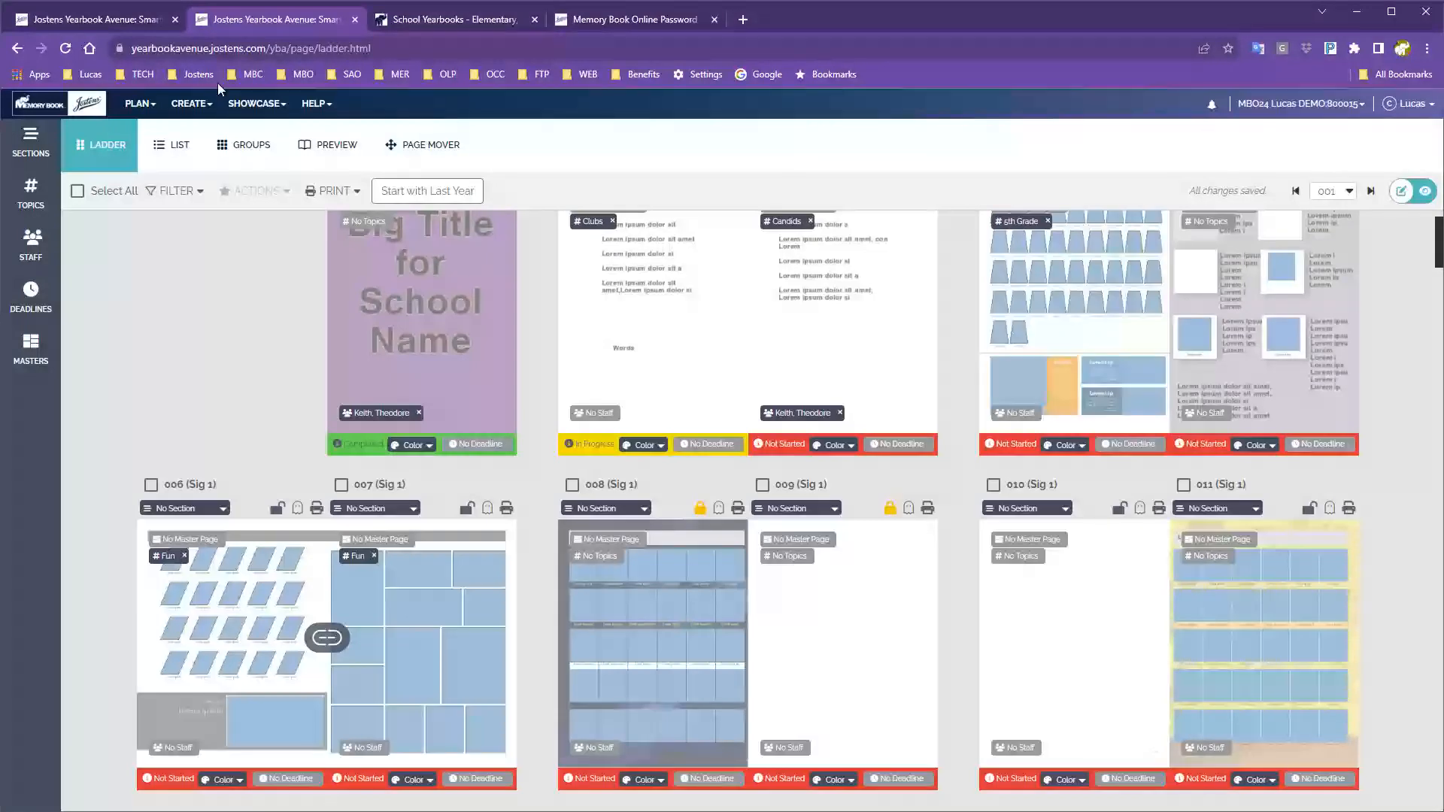
pyautogui.click(137, 112)
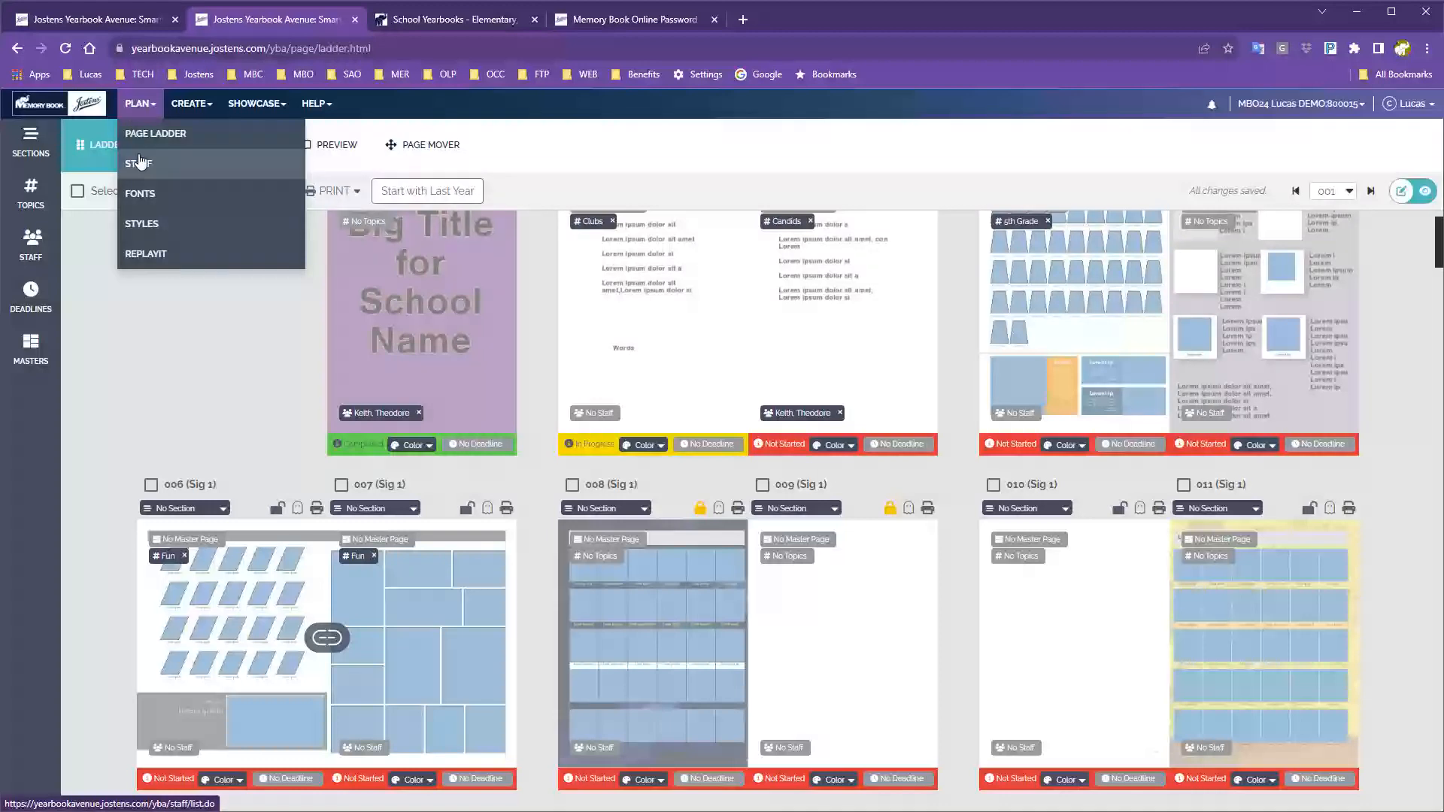
# On the Staff list, switch the YB Staff account to Inactive and back to Active.
pyautogui.click(141, 167)
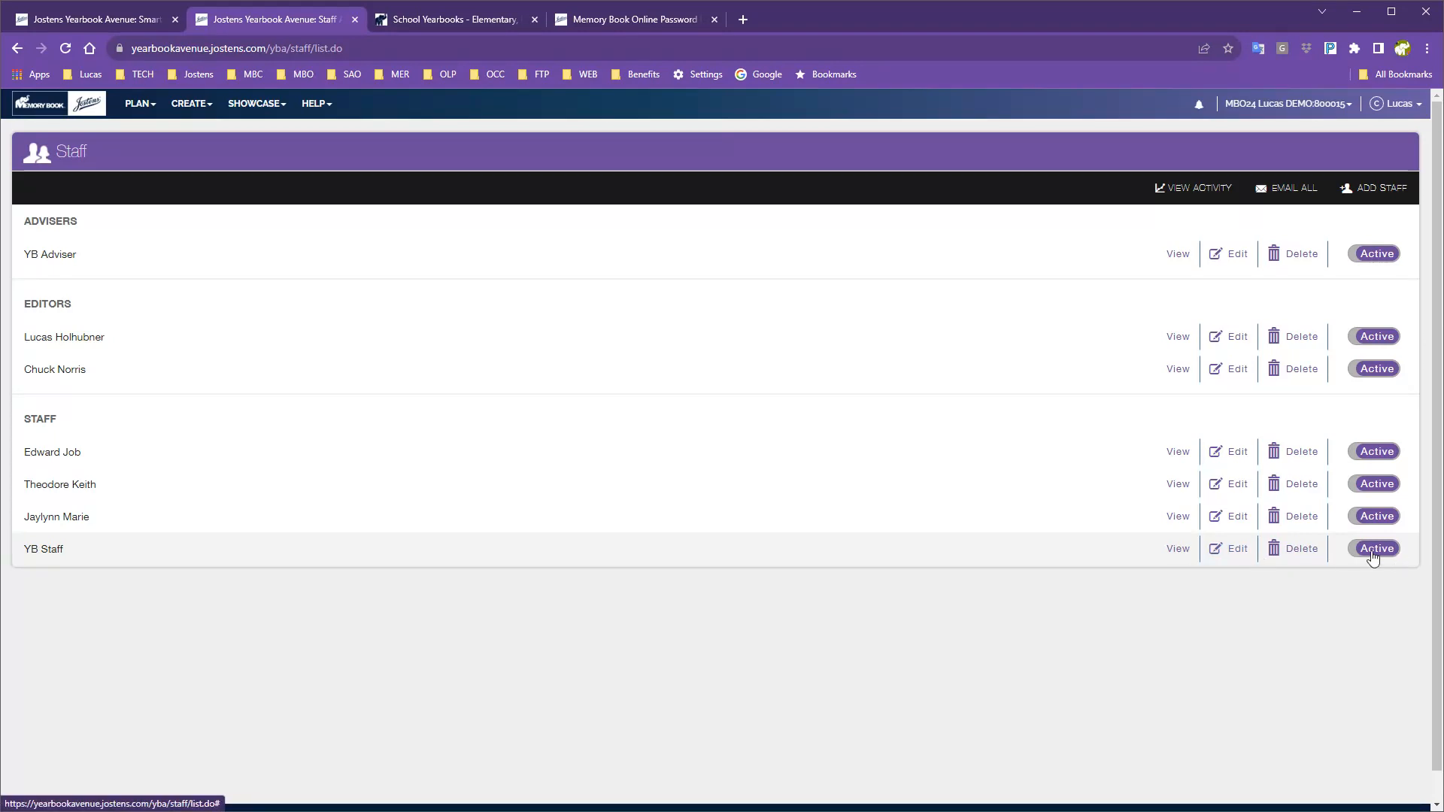
pyautogui.click(1372, 555)
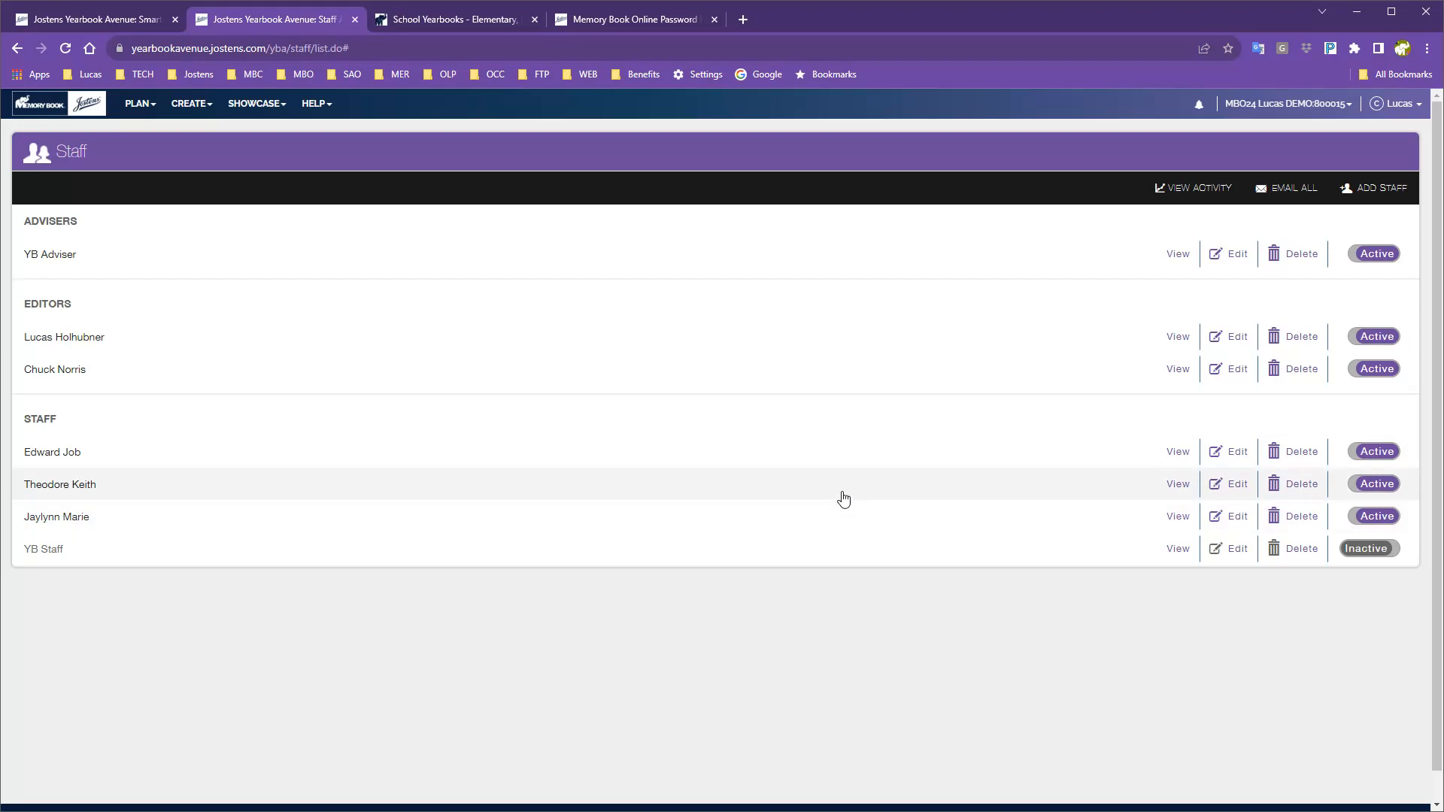
pyautogui.click(1367, 549)
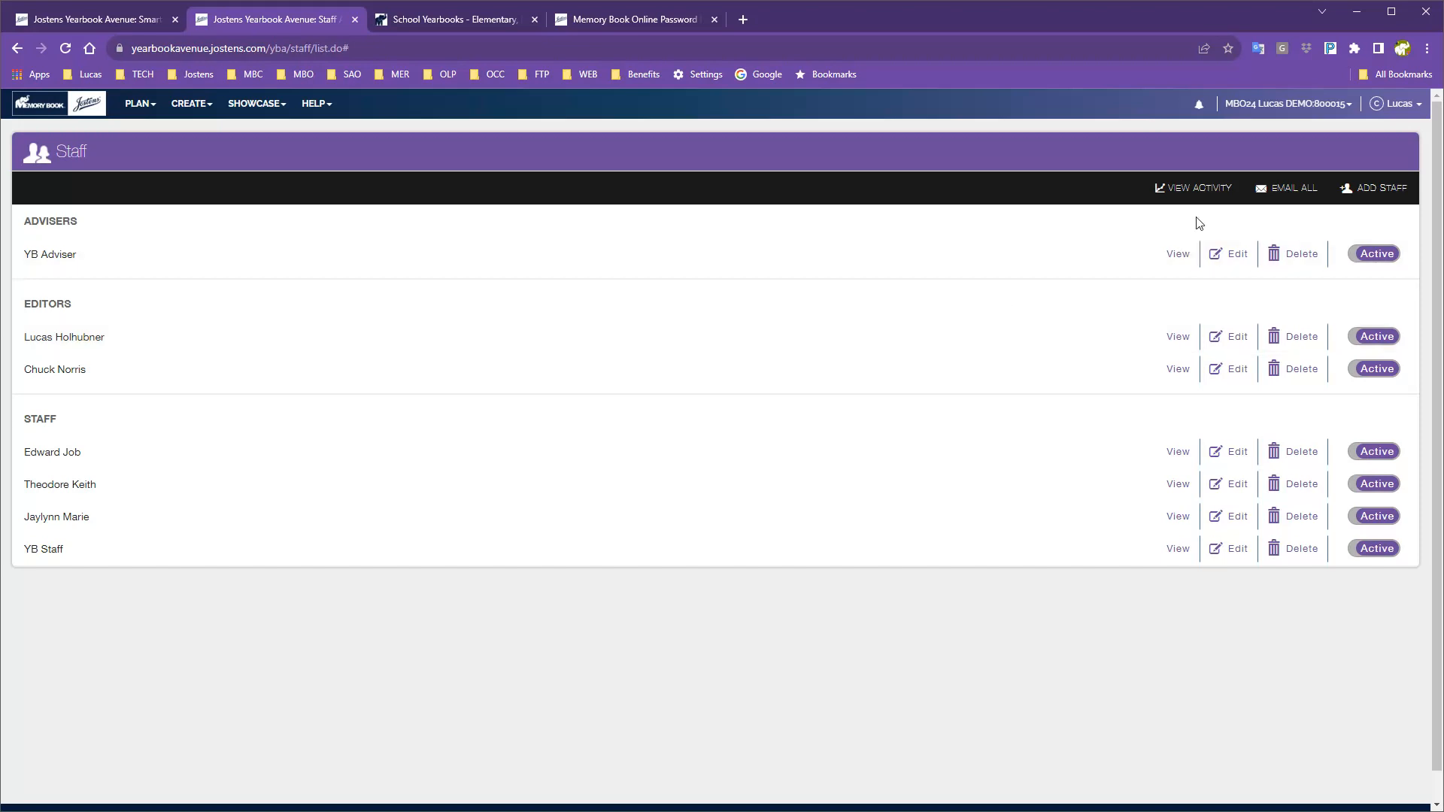
# Add a new staff login and fill in the person's first name, last name and username.
pyautogui.click(1369, 196)
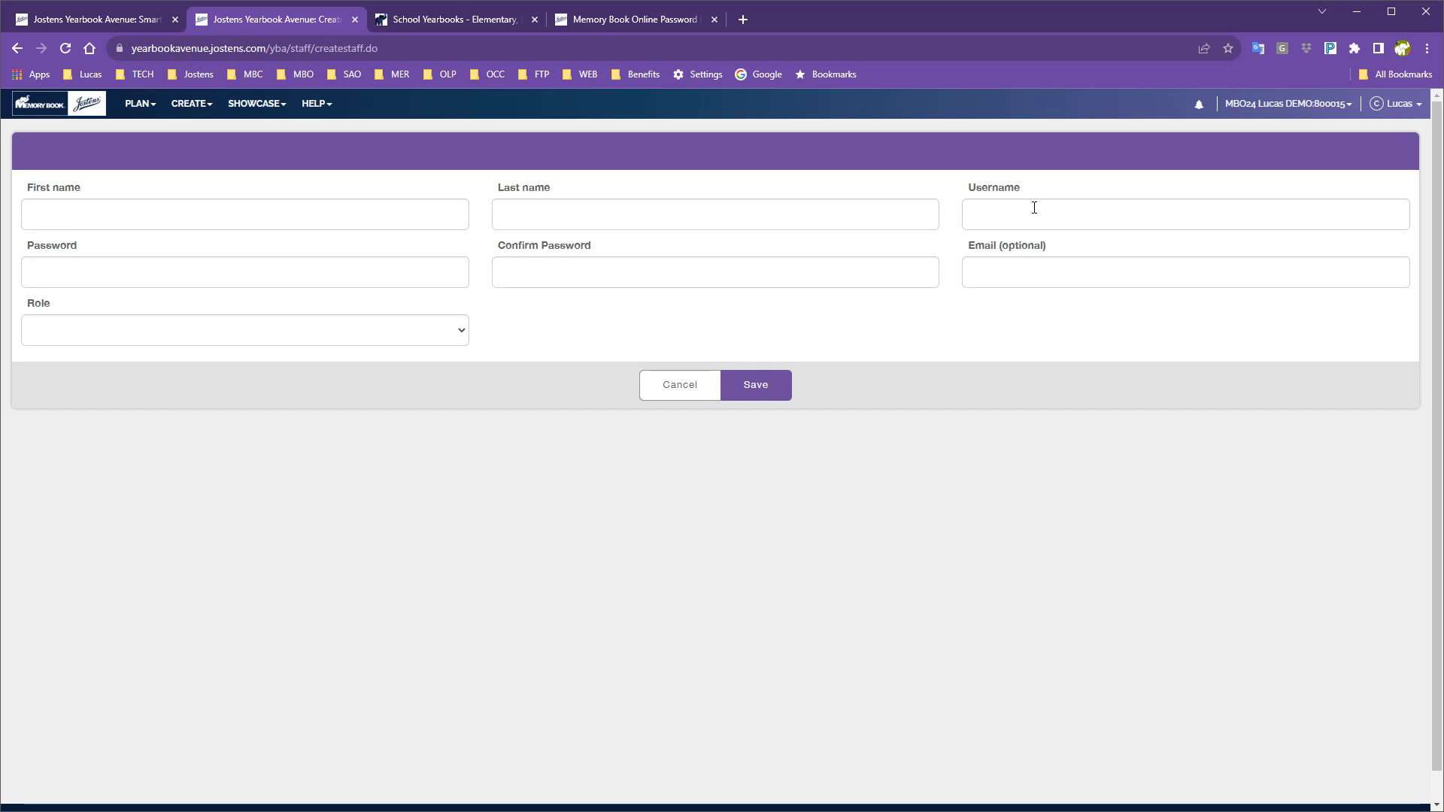
pyautogui.click(220, 212)
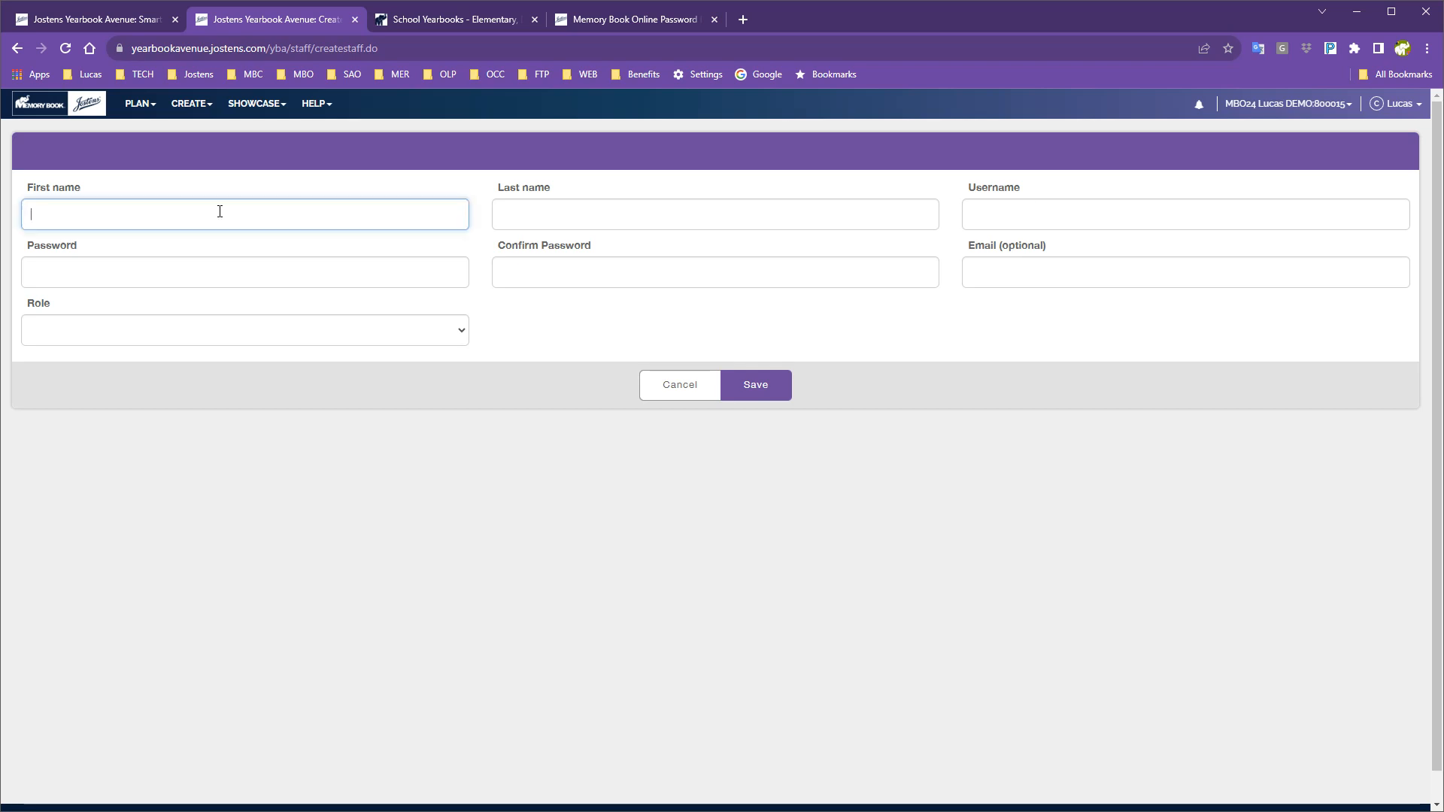
pyautogui.press('Tab')
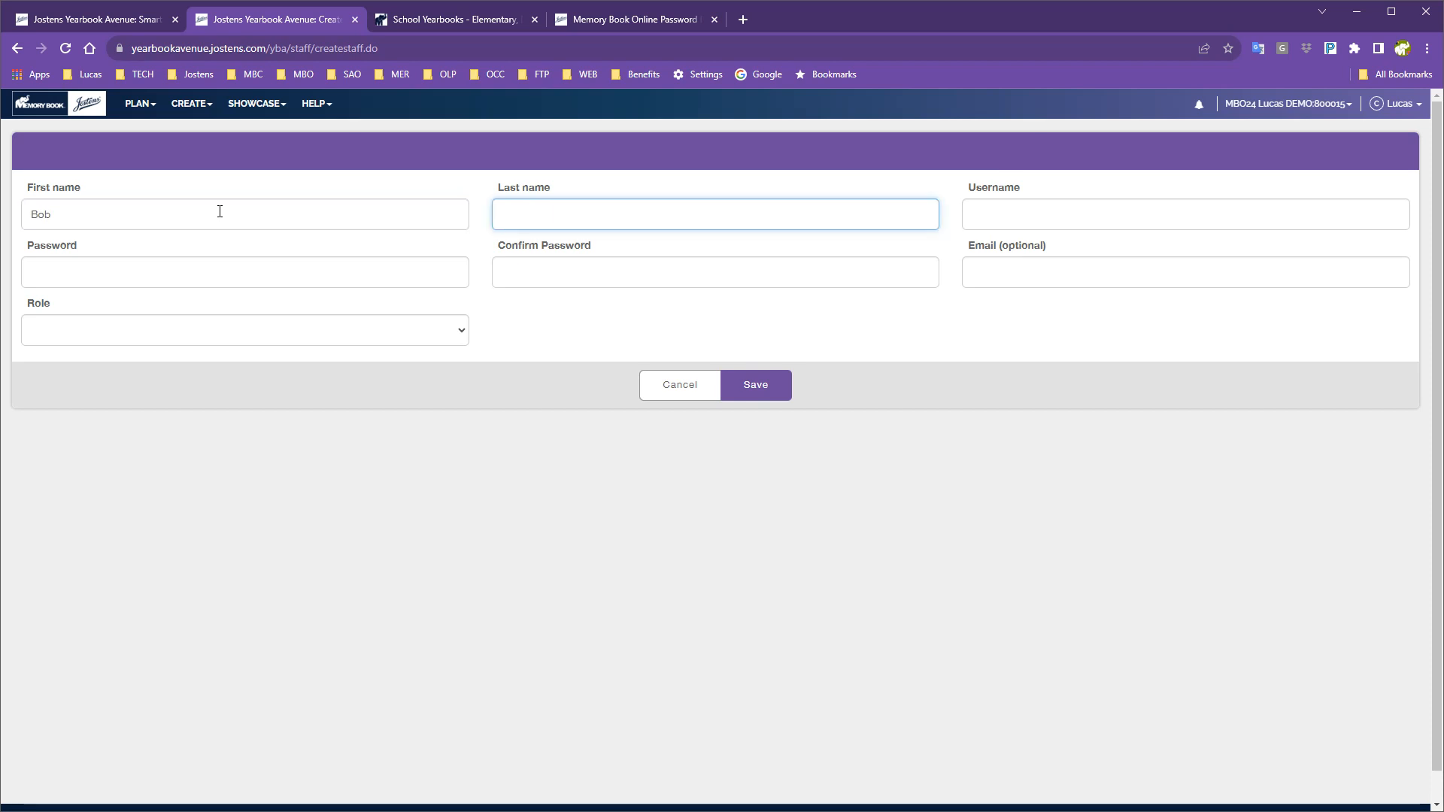
pyautogui.press('Tab')
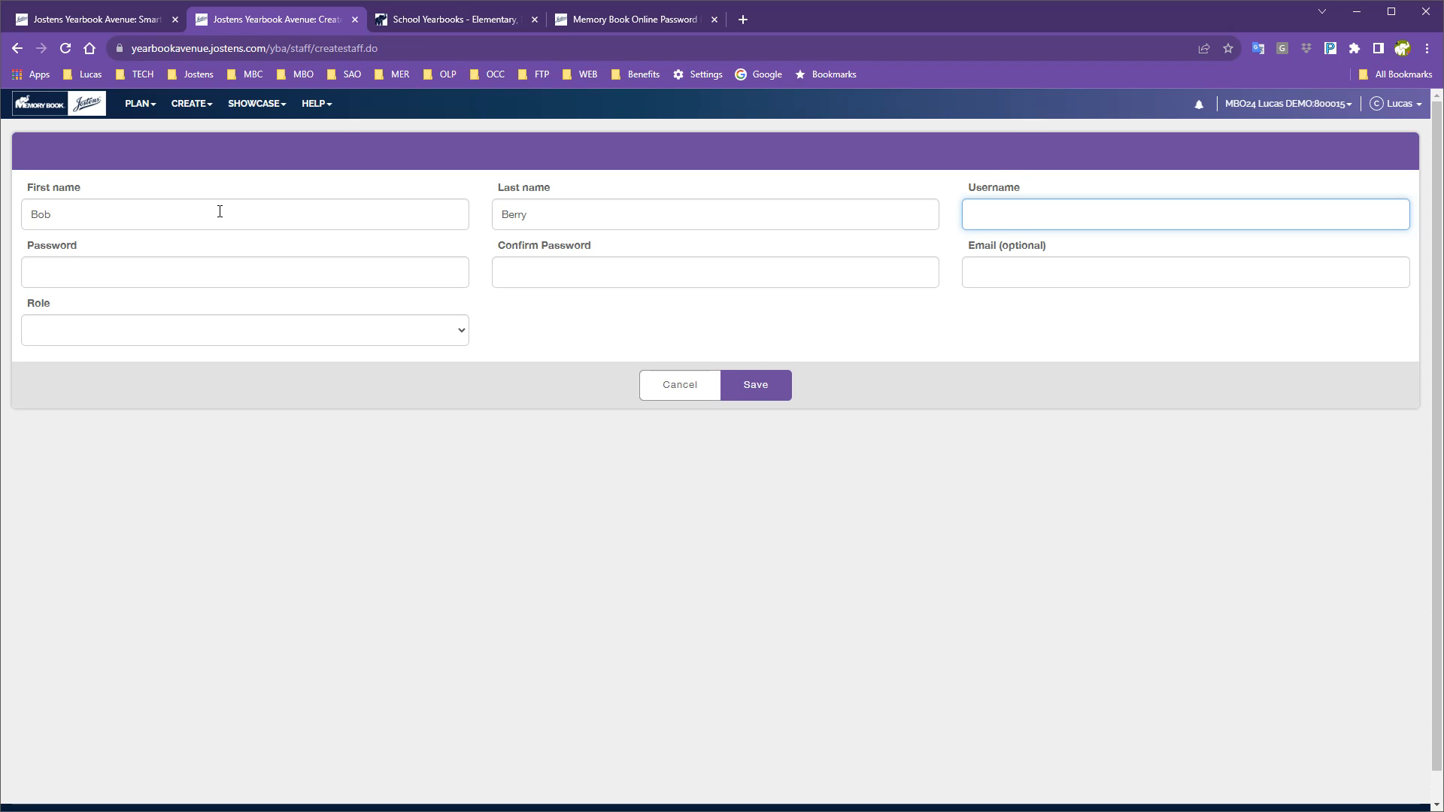
pyautogui.click(137, 281)
# Enter the new login's password and confirm it, meeting every listed requirement.
pyautogui.write('••••')
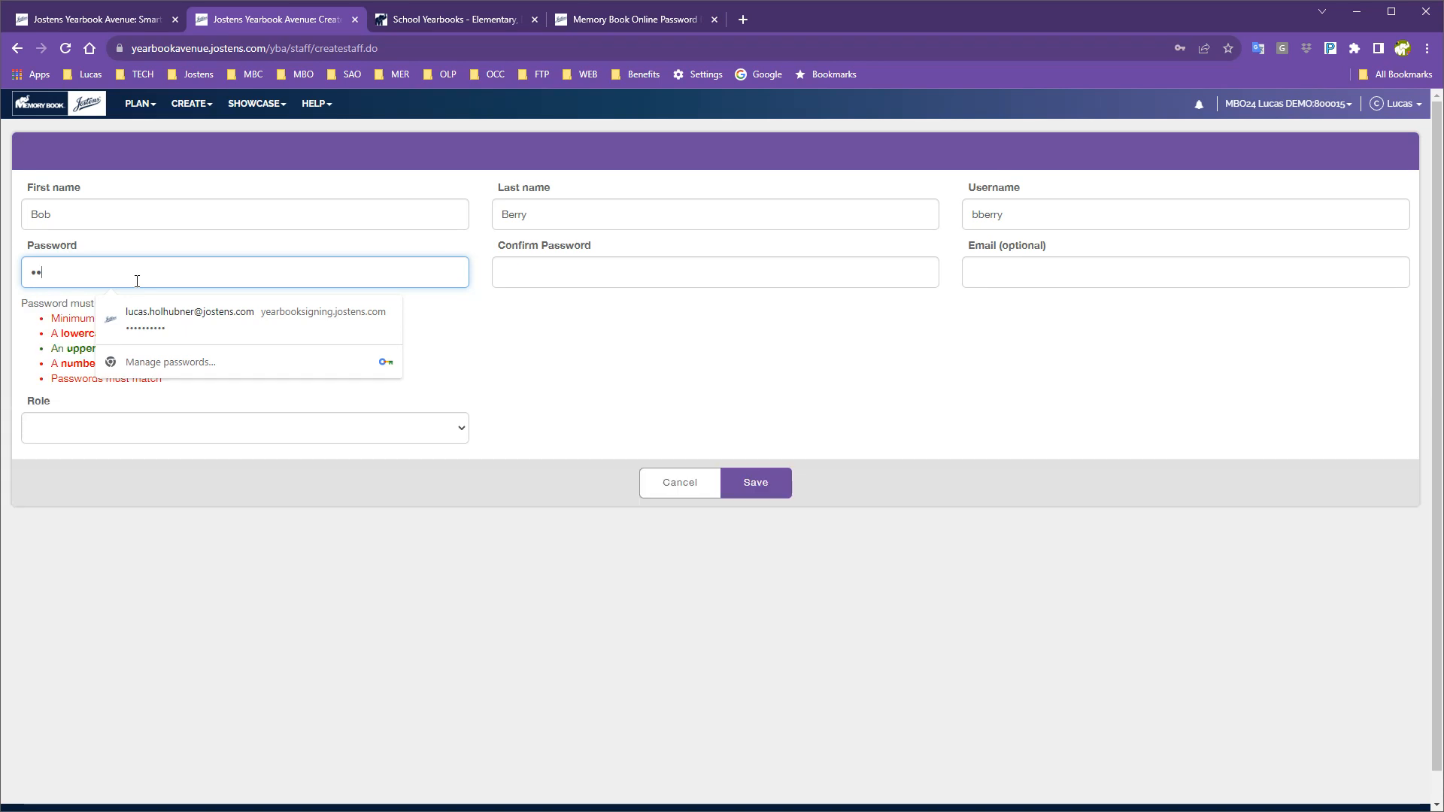
pyautogui.write('•••••••')
pyautogui.click(511, 371)
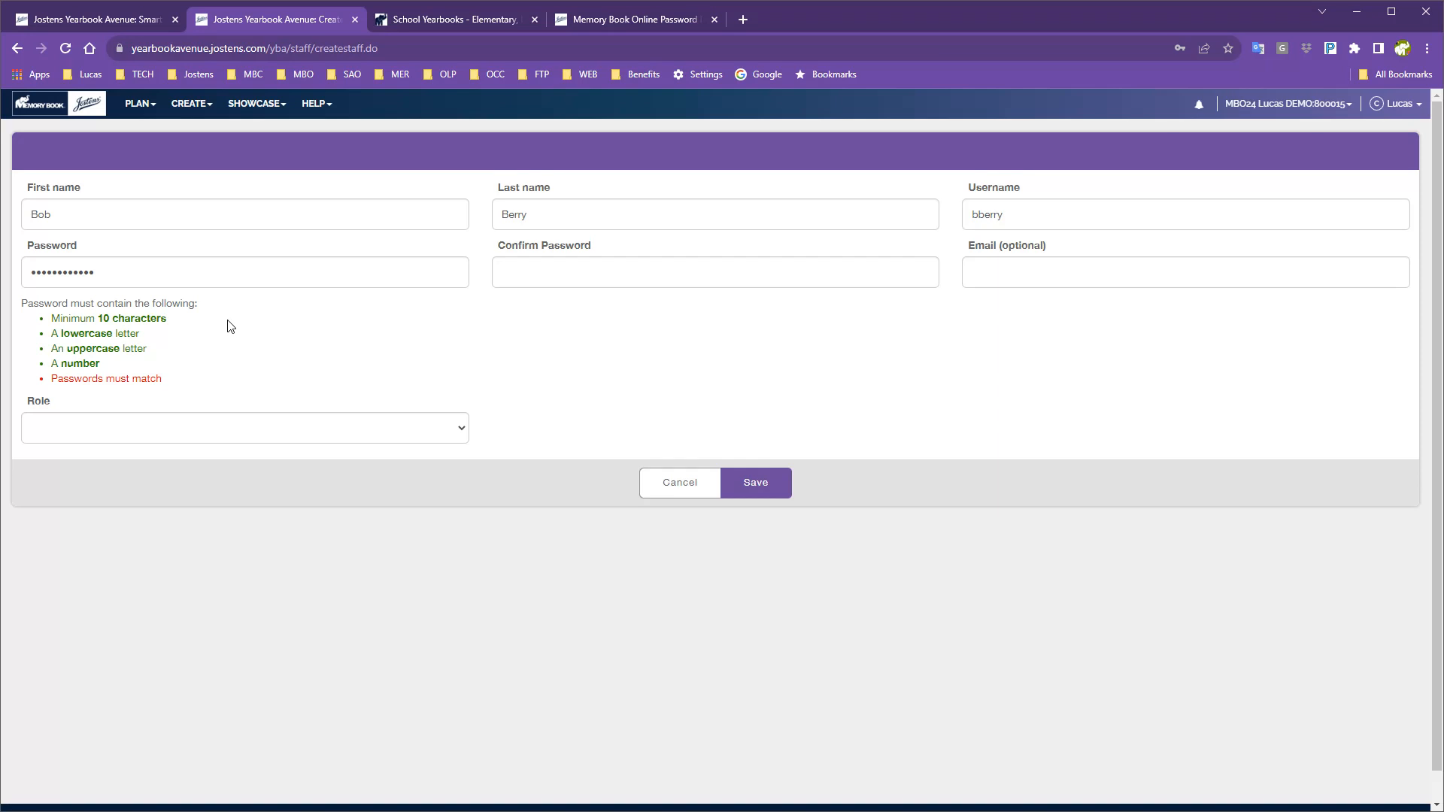
pyautogui.click(555, 268)
pyautogui.write('•••••••••')
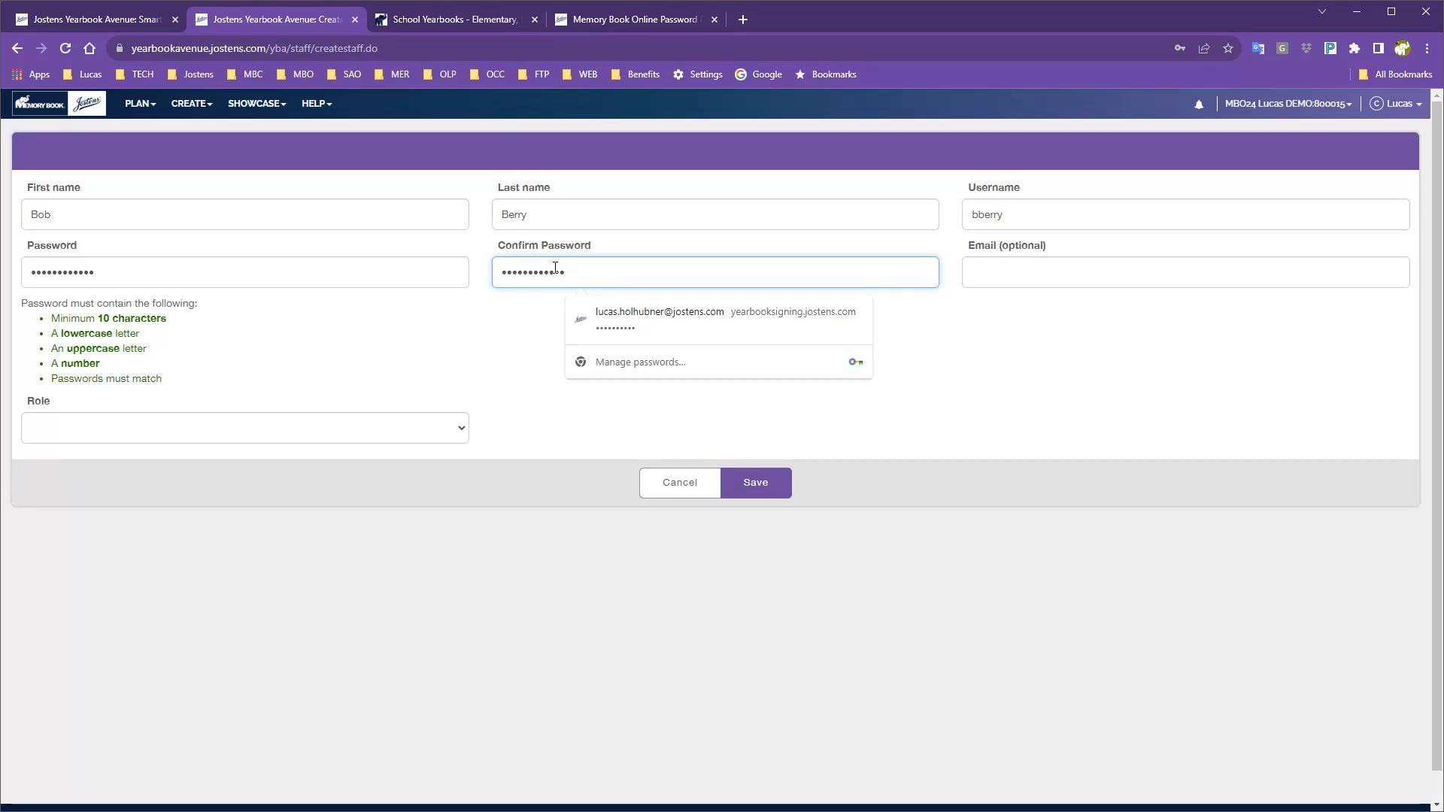
pyautogui.click(1010, 269)
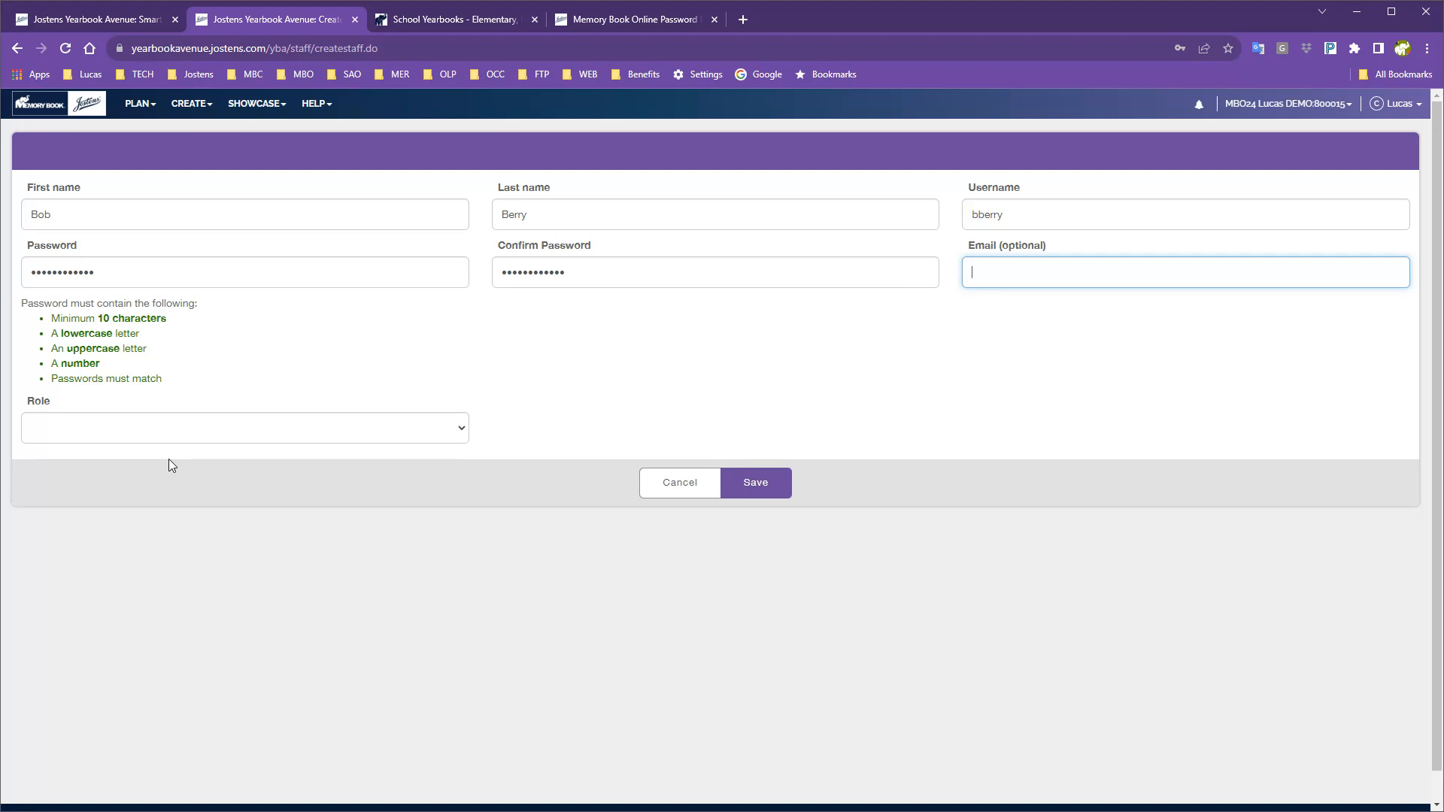
pyautogui.click(212, 434)
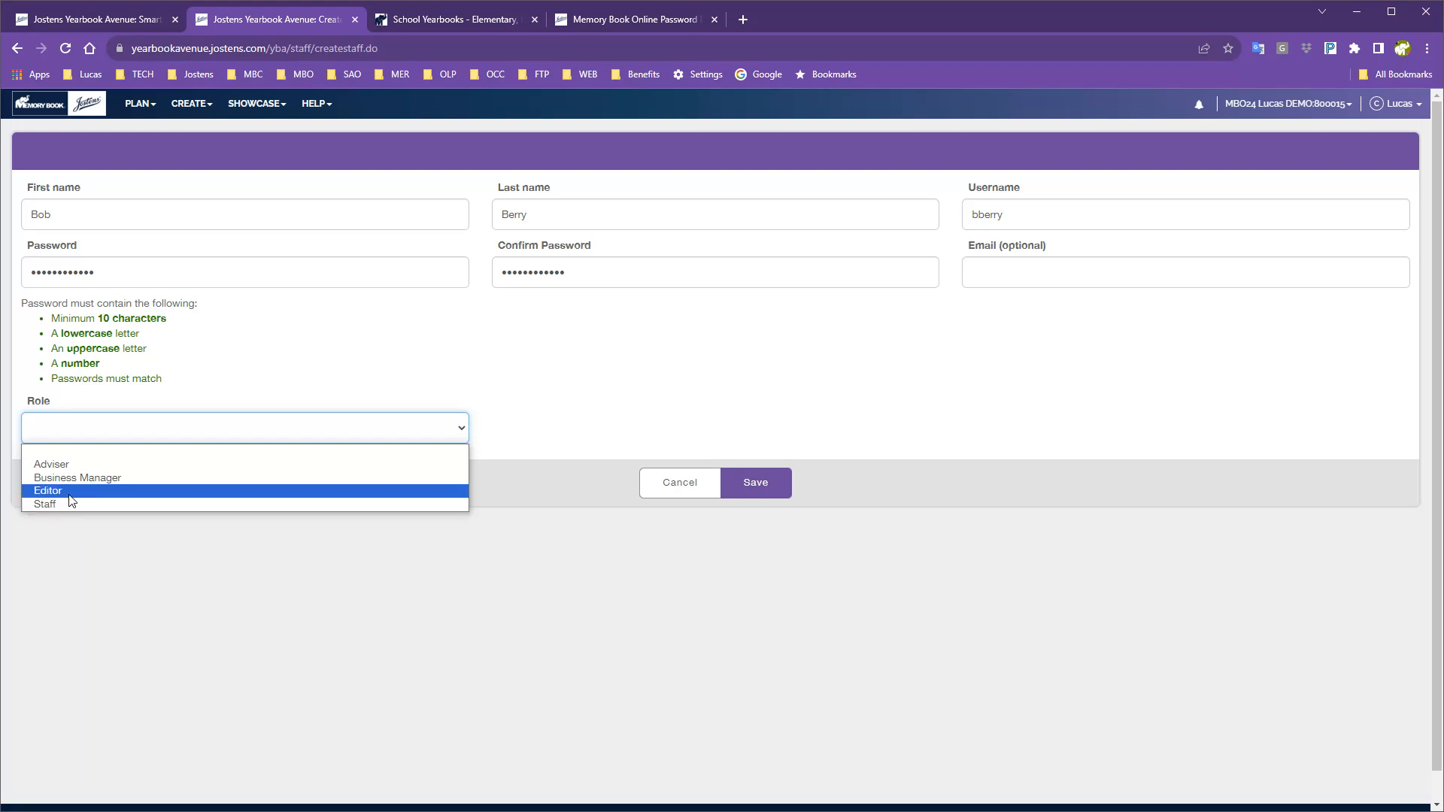
# Choose Editor as the new staff login's role.
pyautogui.click(48, 491)
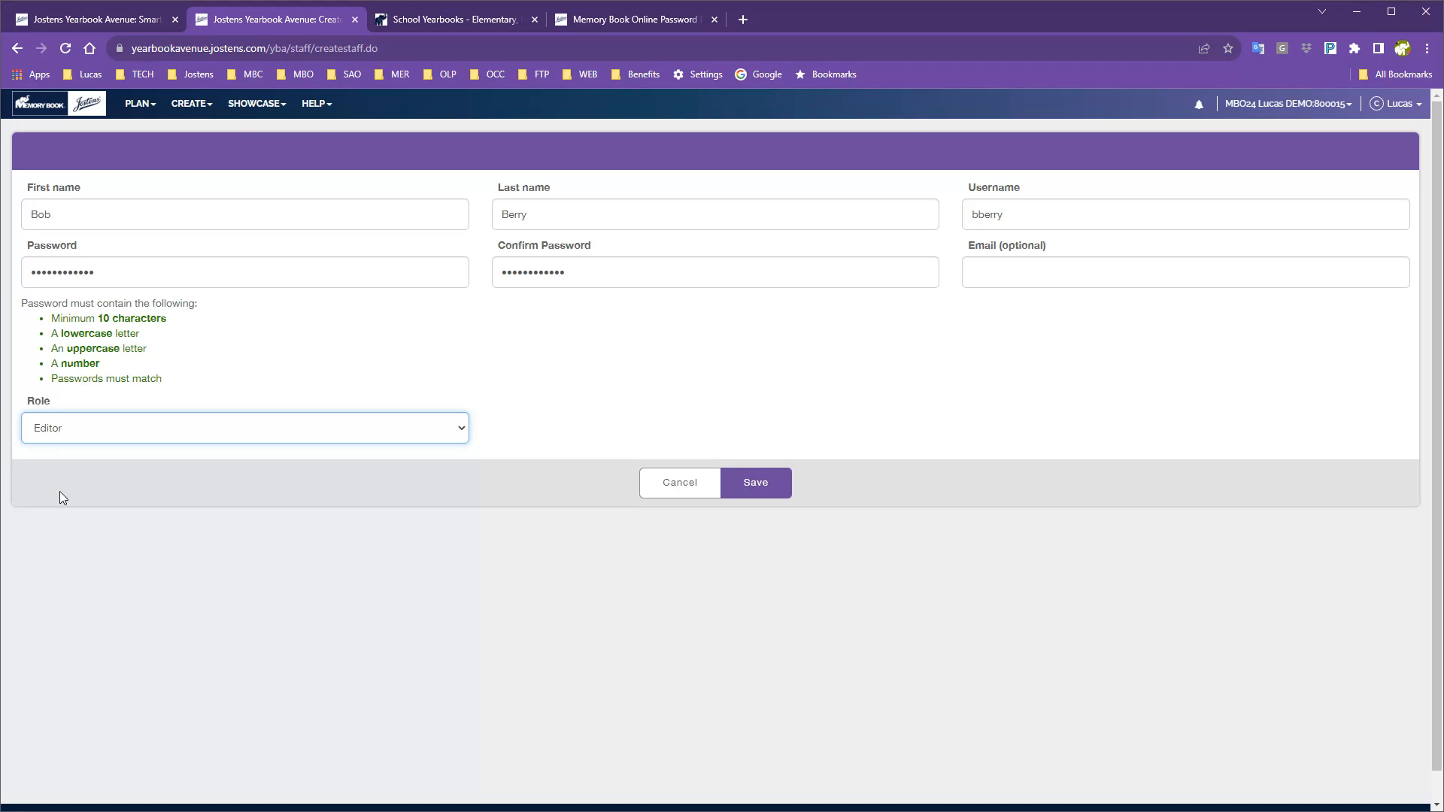
# Save the new Editor login and open the Action History activity log.
pyautogui.click(772, 487)
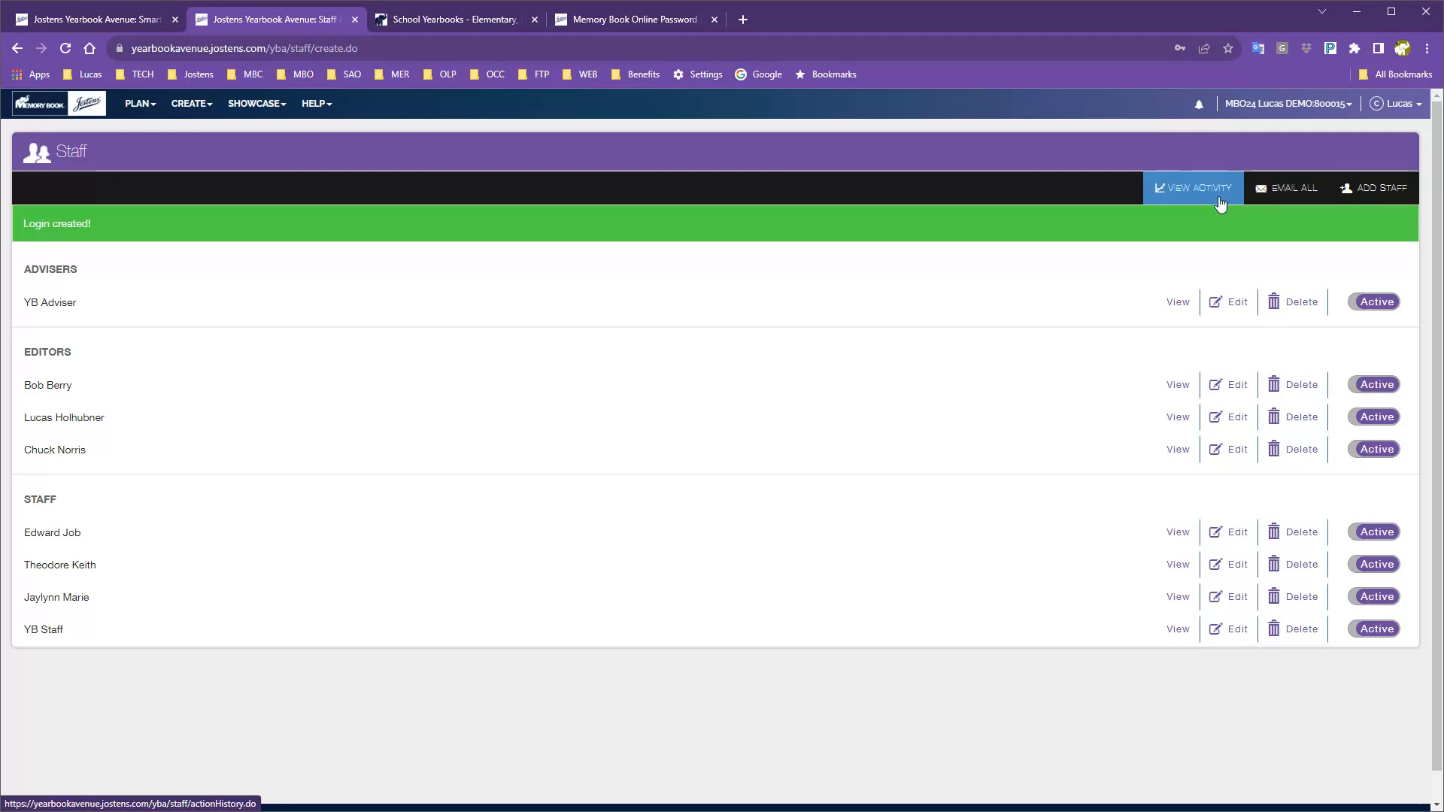
pyautogui.click(1180, 194)
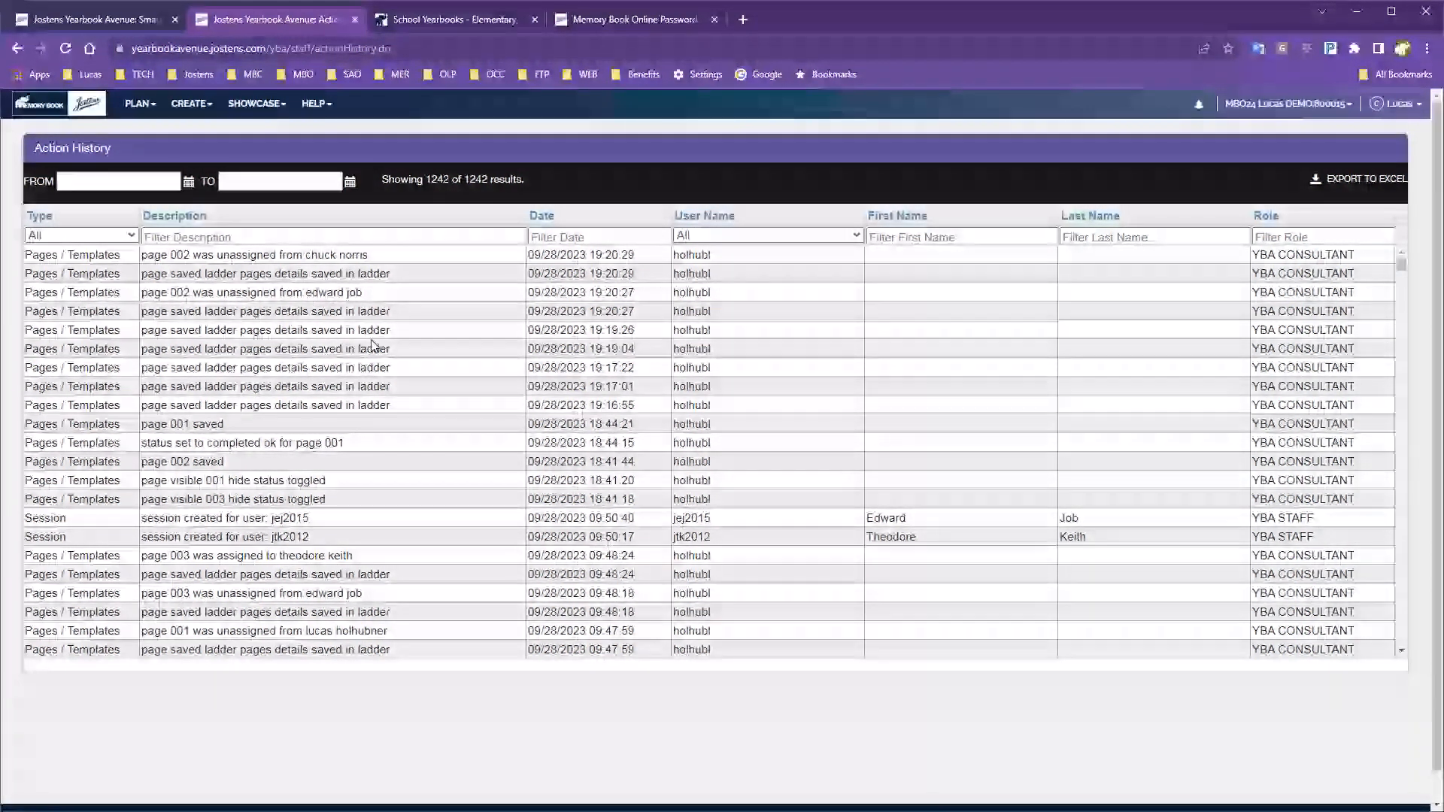
# Open the yearbook's Fonts page from the PLAN menu.
pyautogui.scroll(-3, 440, 335)
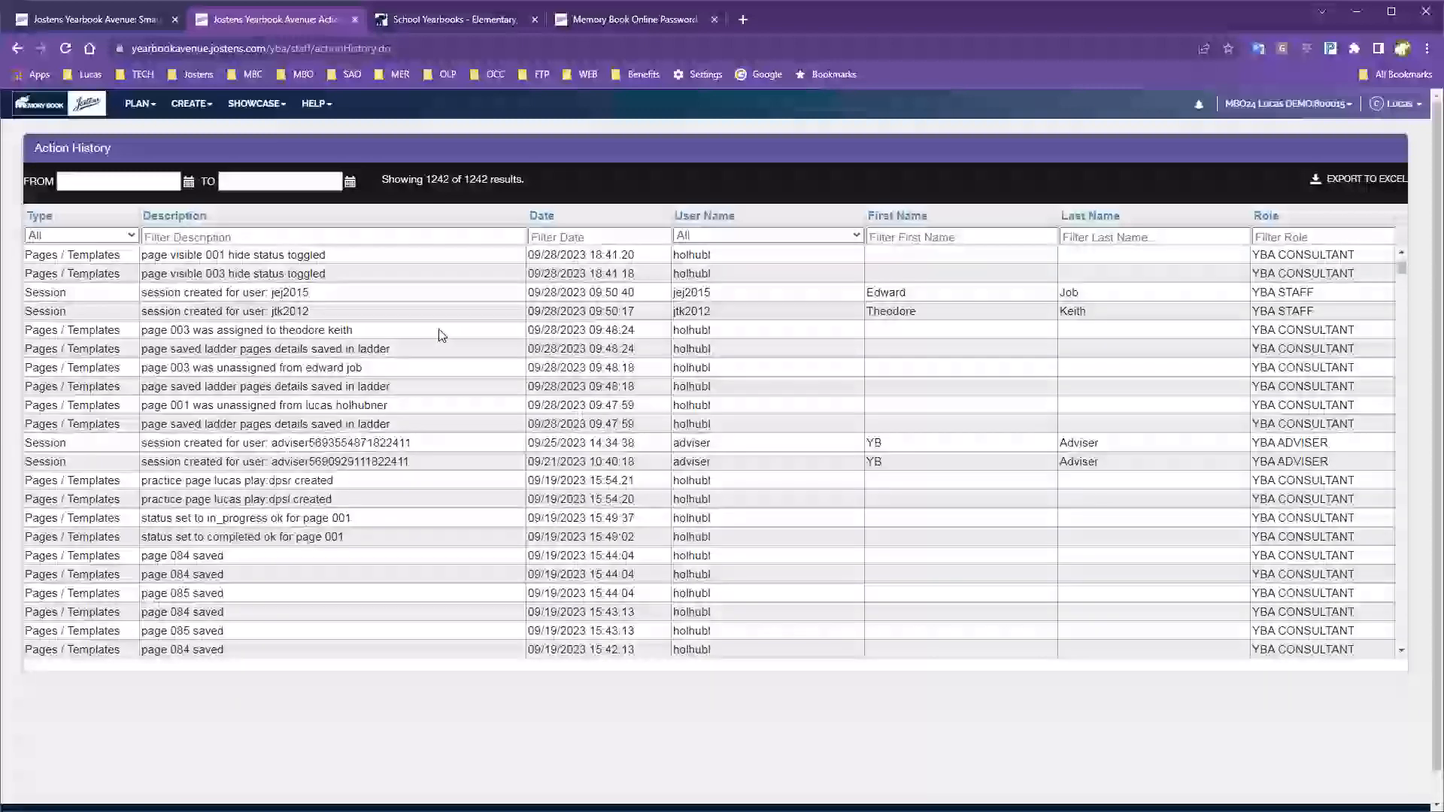
pyautogui.scroll(-2, 441, 335)
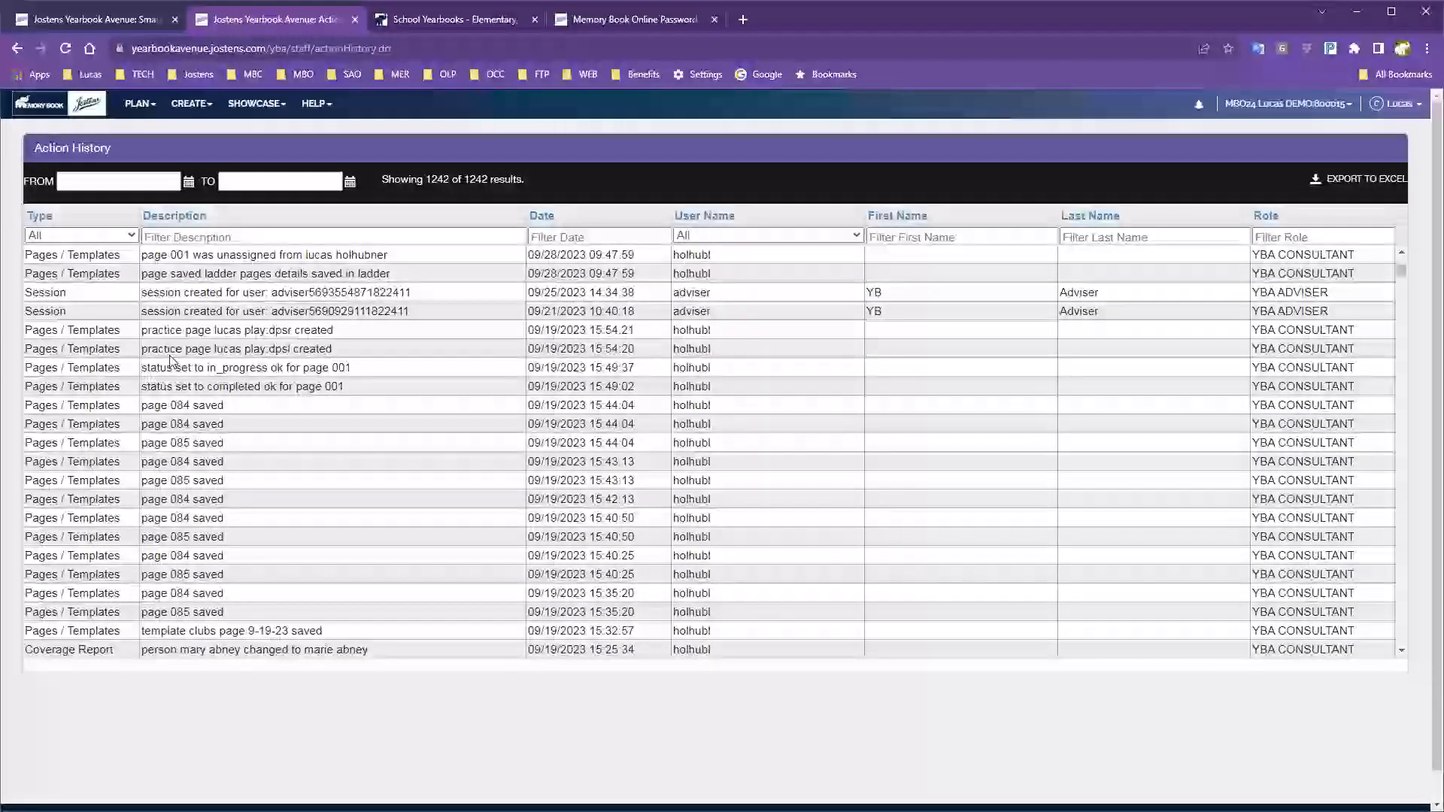
pyautogui.scroll(5, 224, 445)
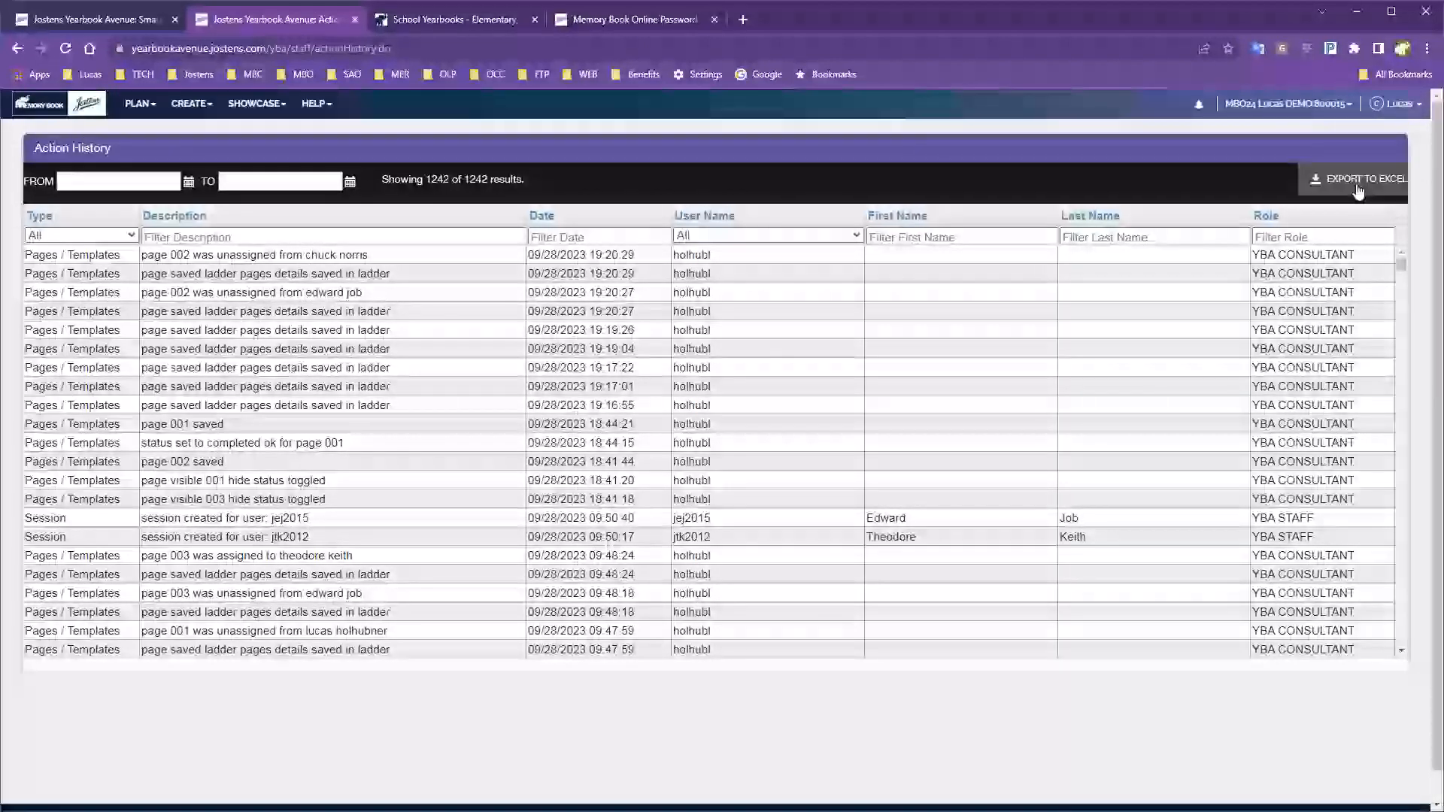
pyautogui.click(134, 105)
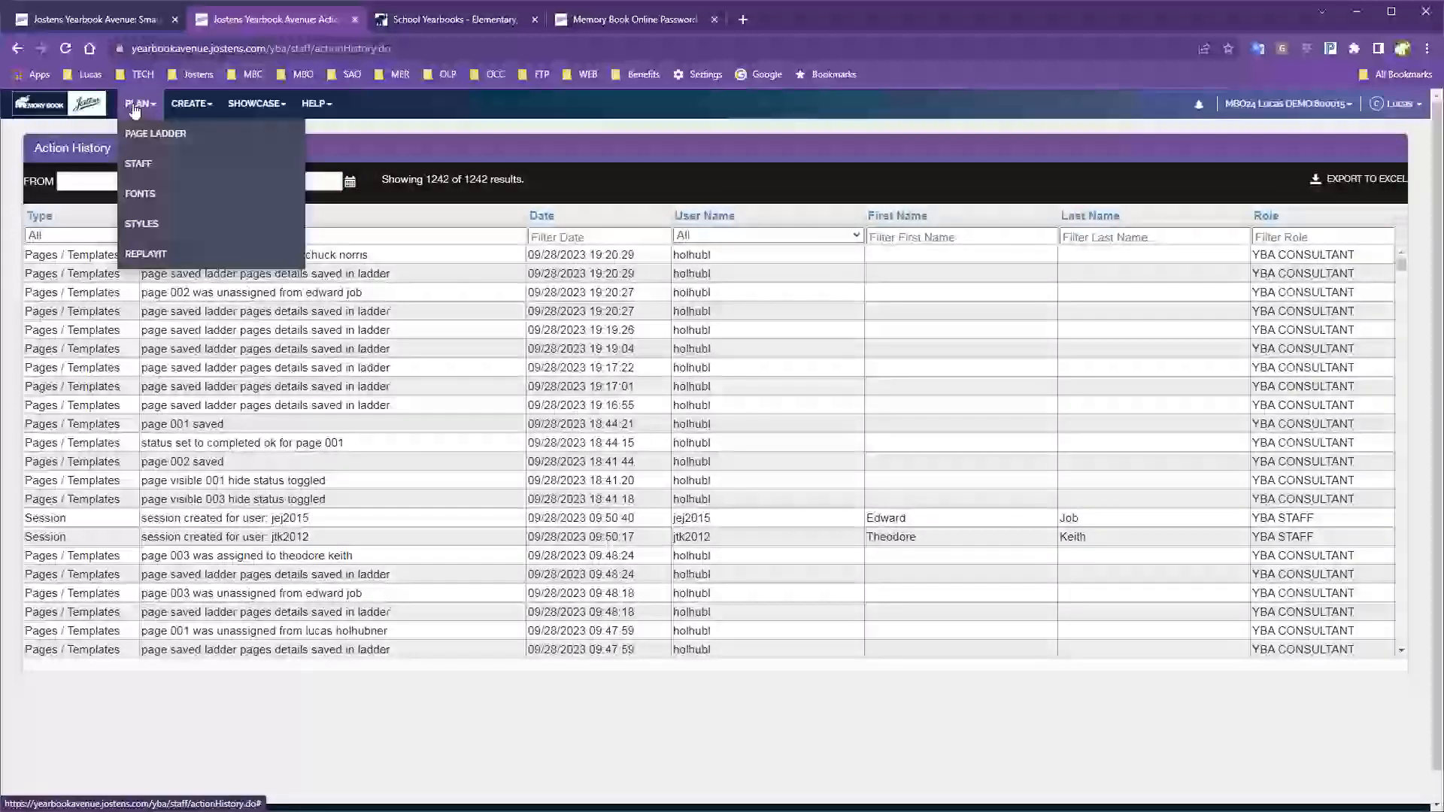
pyautogui.click(141, 194)
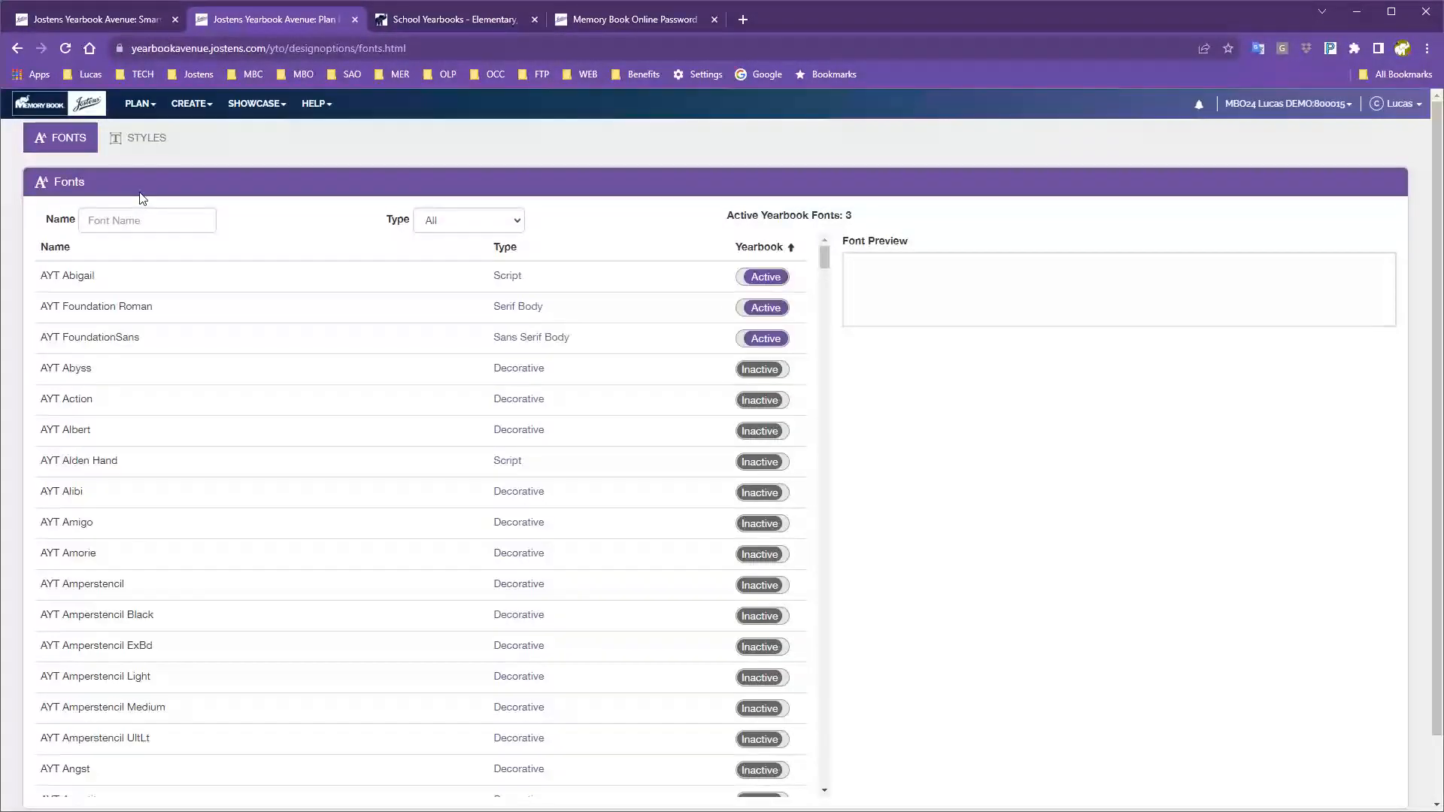
# Preview AYT Albert and switch it from Inactive to Active, making 4 active fonts.
pyautogui.click(143, 106)
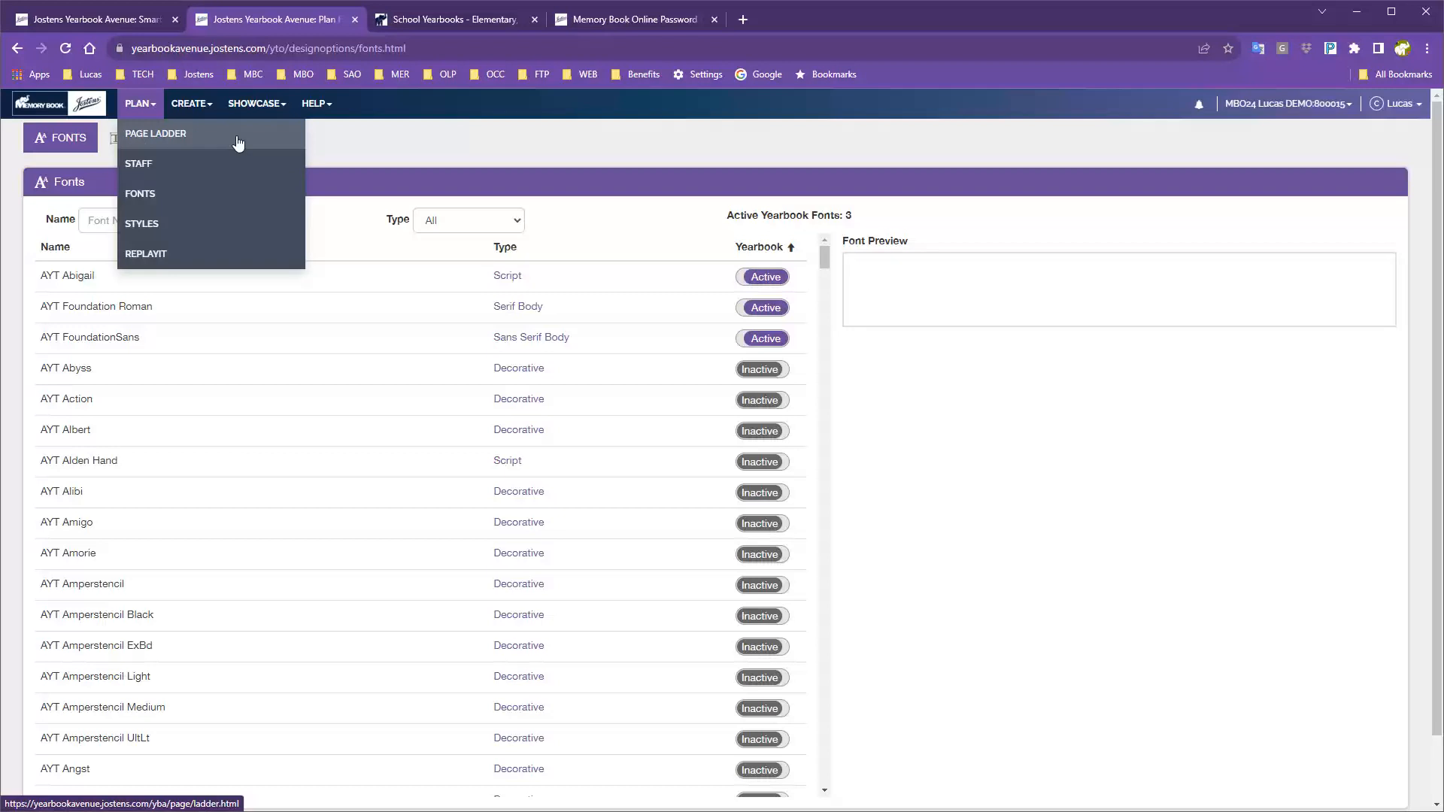
pyautogui.click(186, 201)
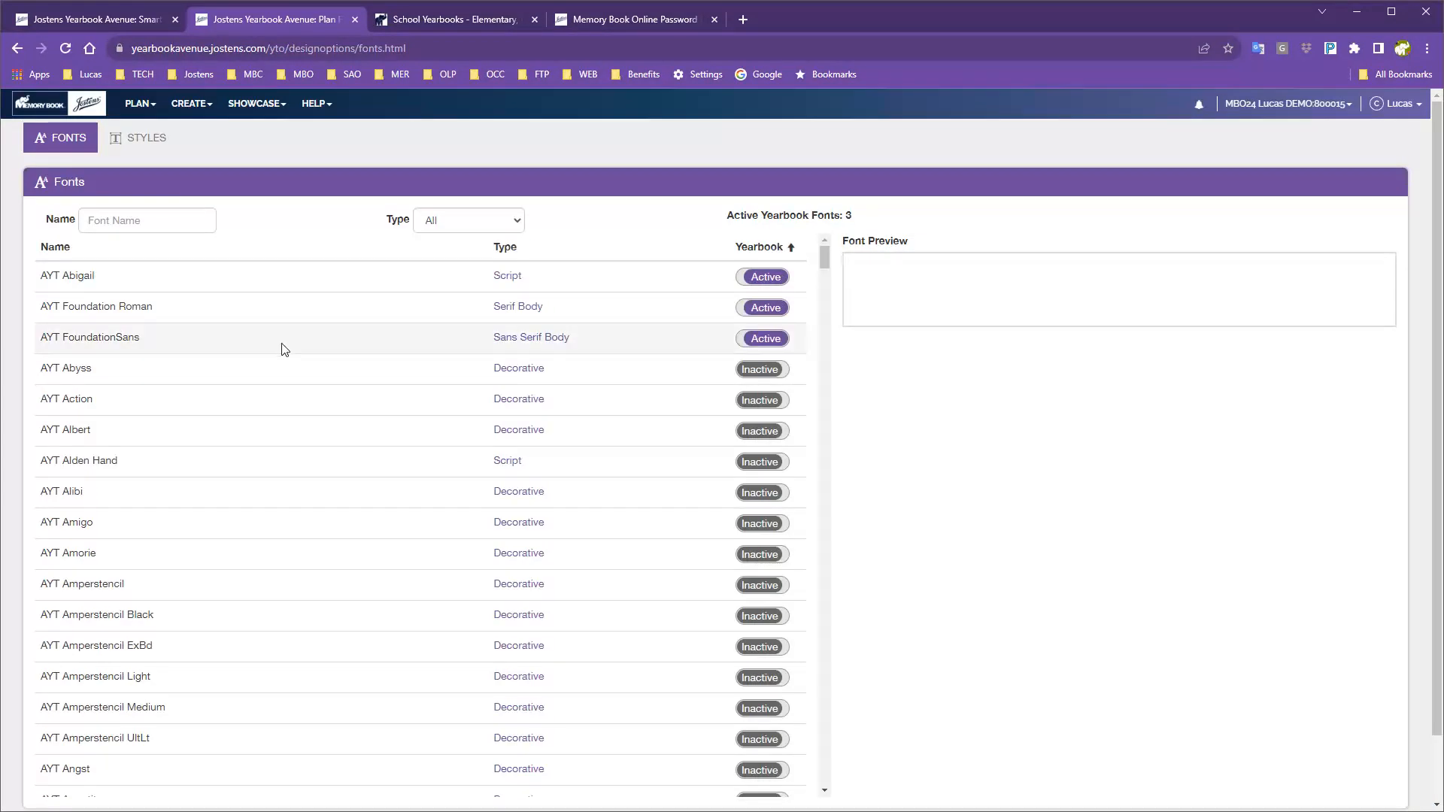
pyautogui.scroll(-5, 298, 362)
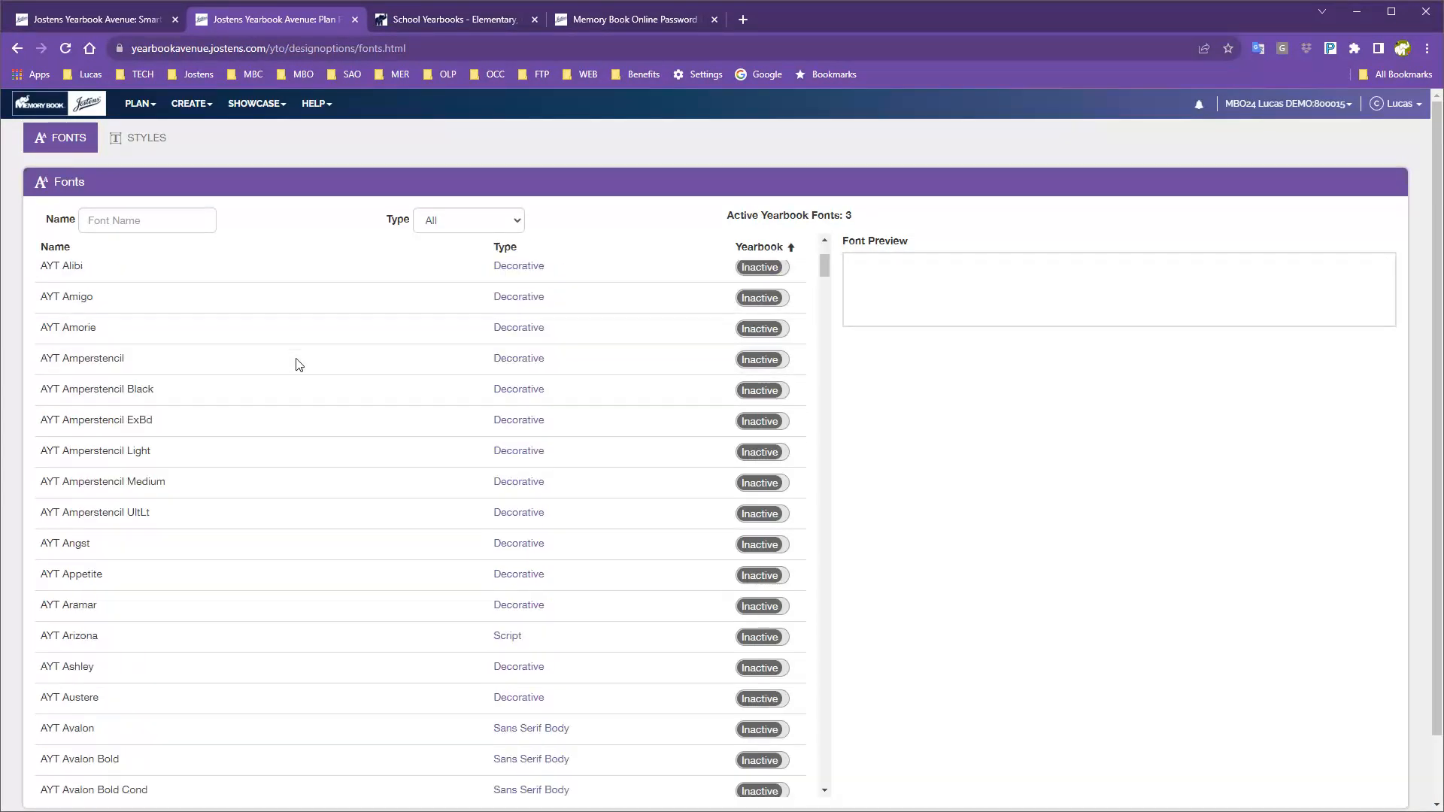
pyautogui.scroll(-4, 298, 364)
pyautogui.scroll(8, 297, 364)
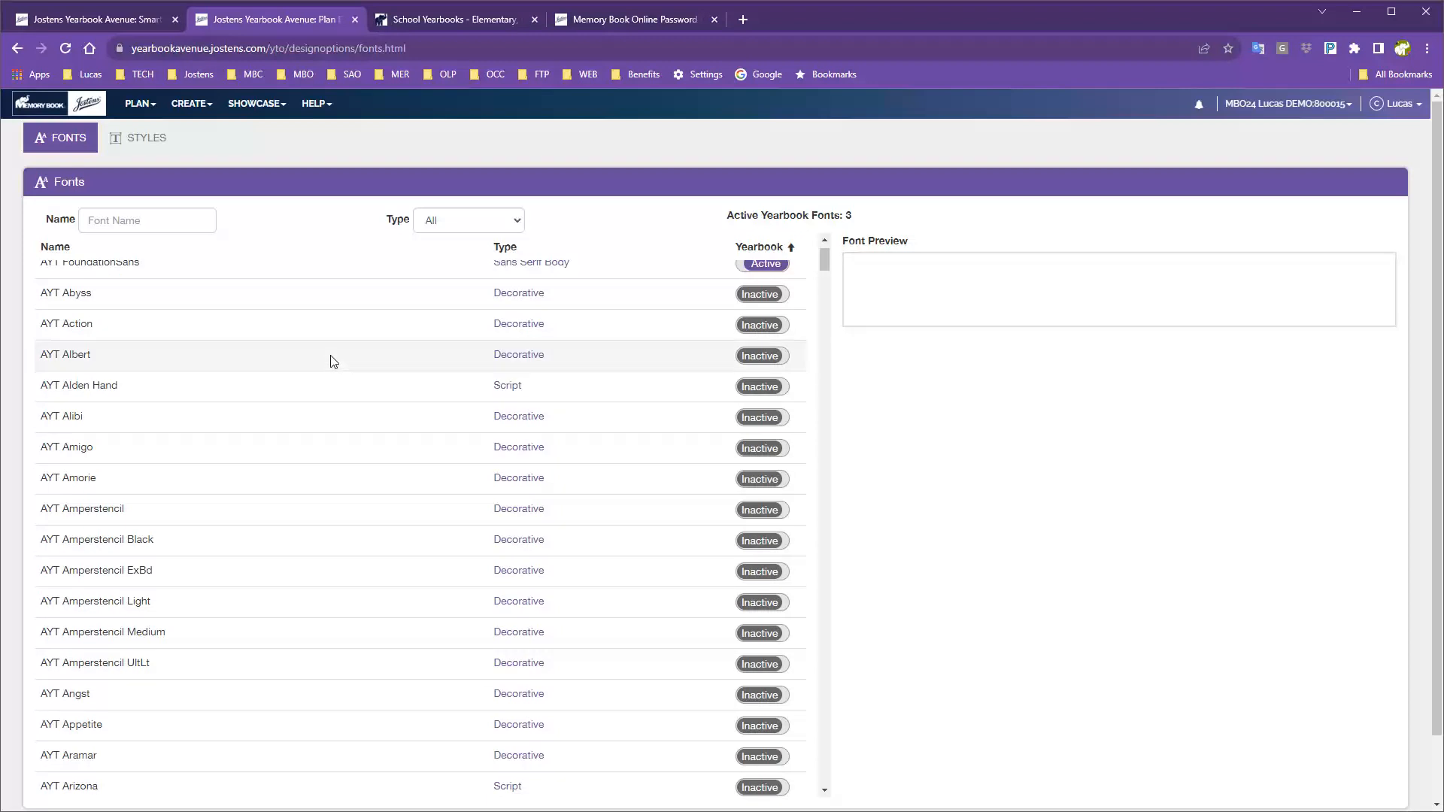
pyautogui.click(249, 355)
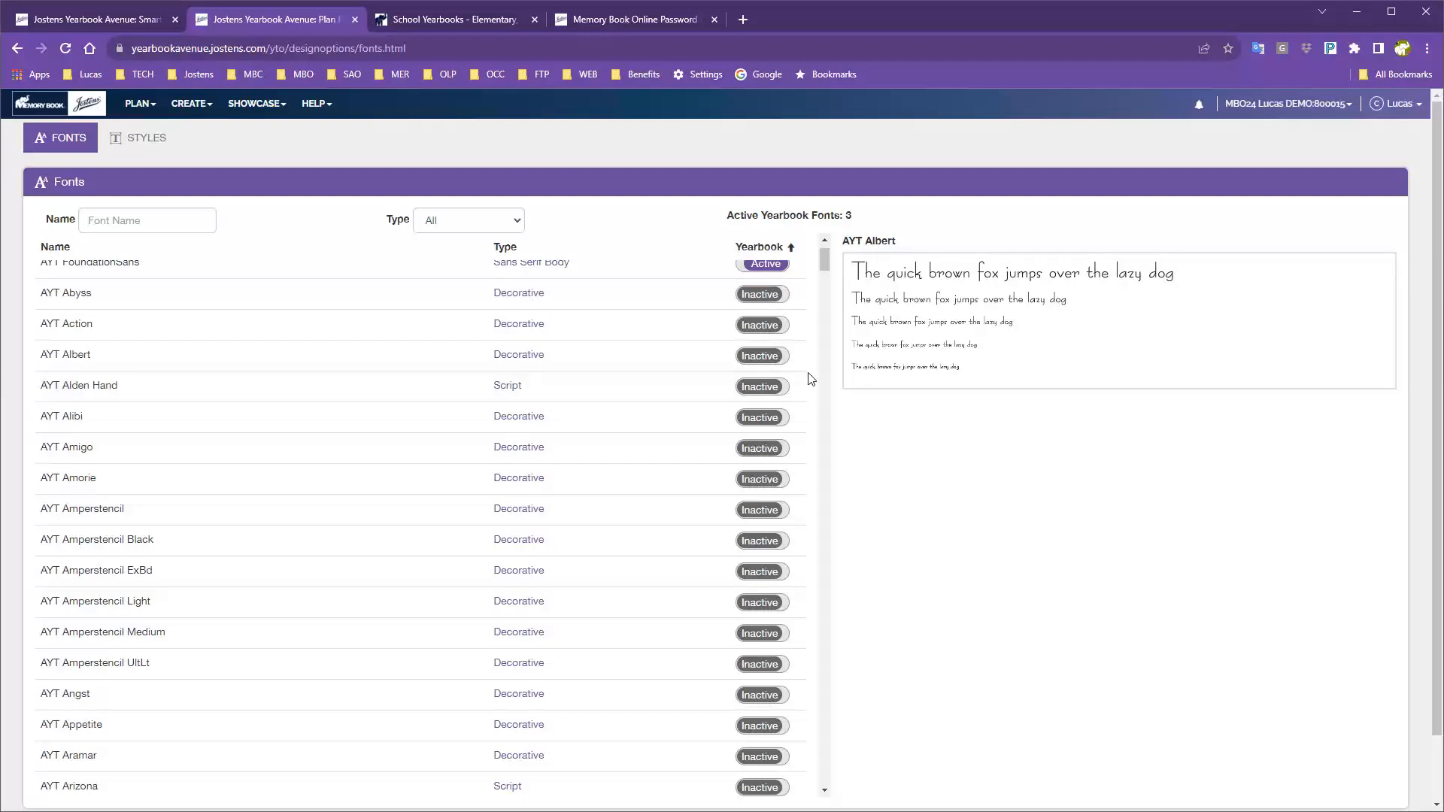
pyautogui.click(770, 368)
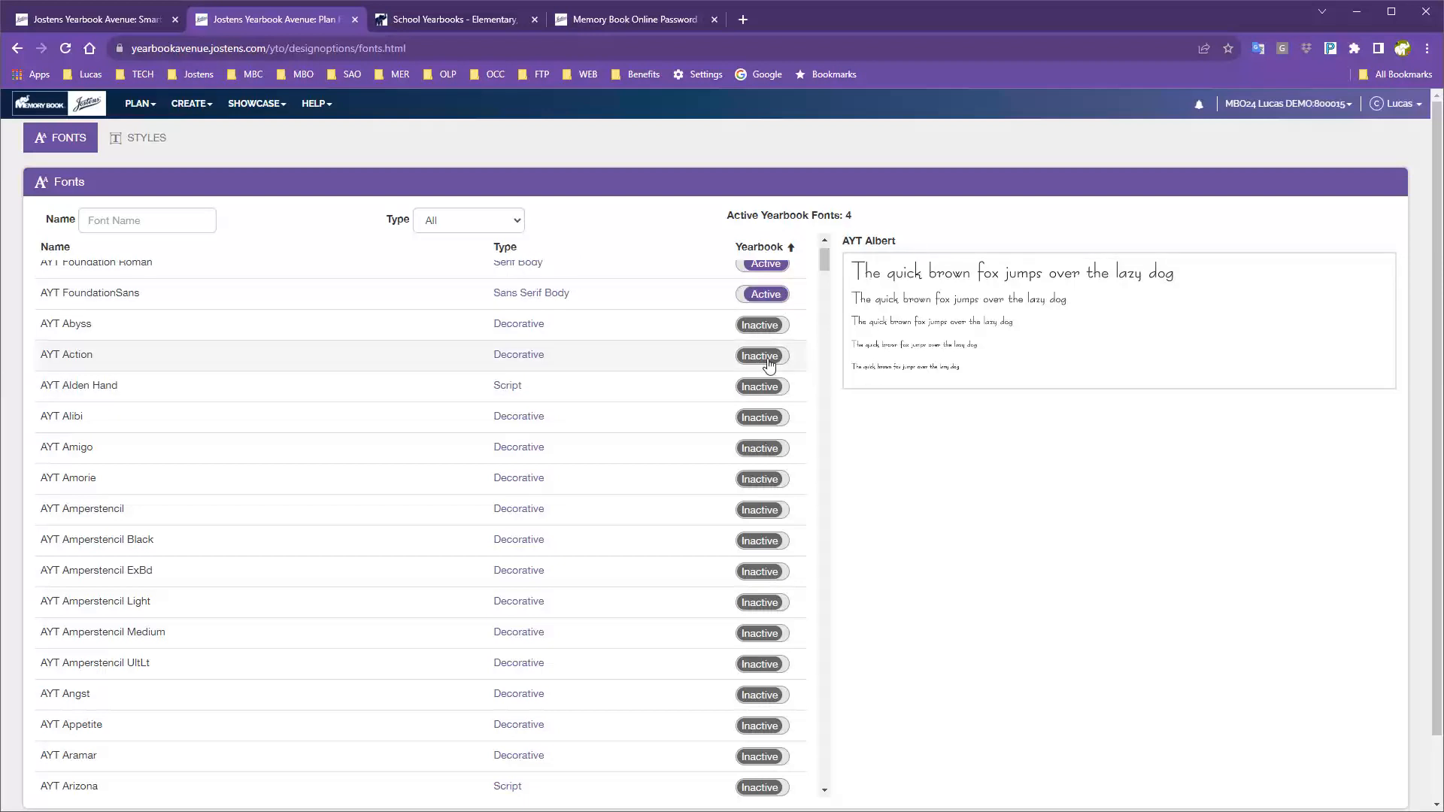
pyautogui.scroll(1, 766, 363)
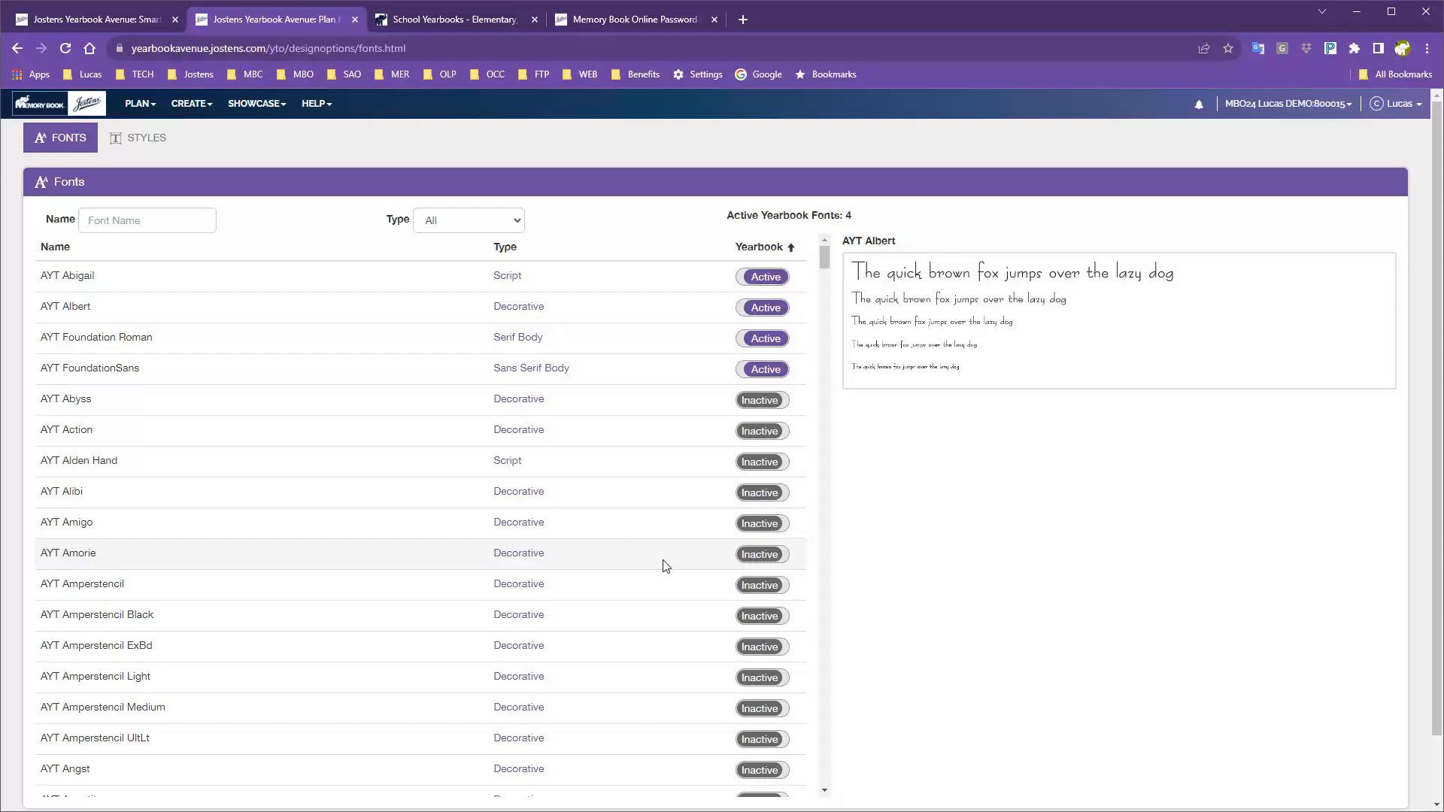
pyautogui.scroll(-12, 665, 566)
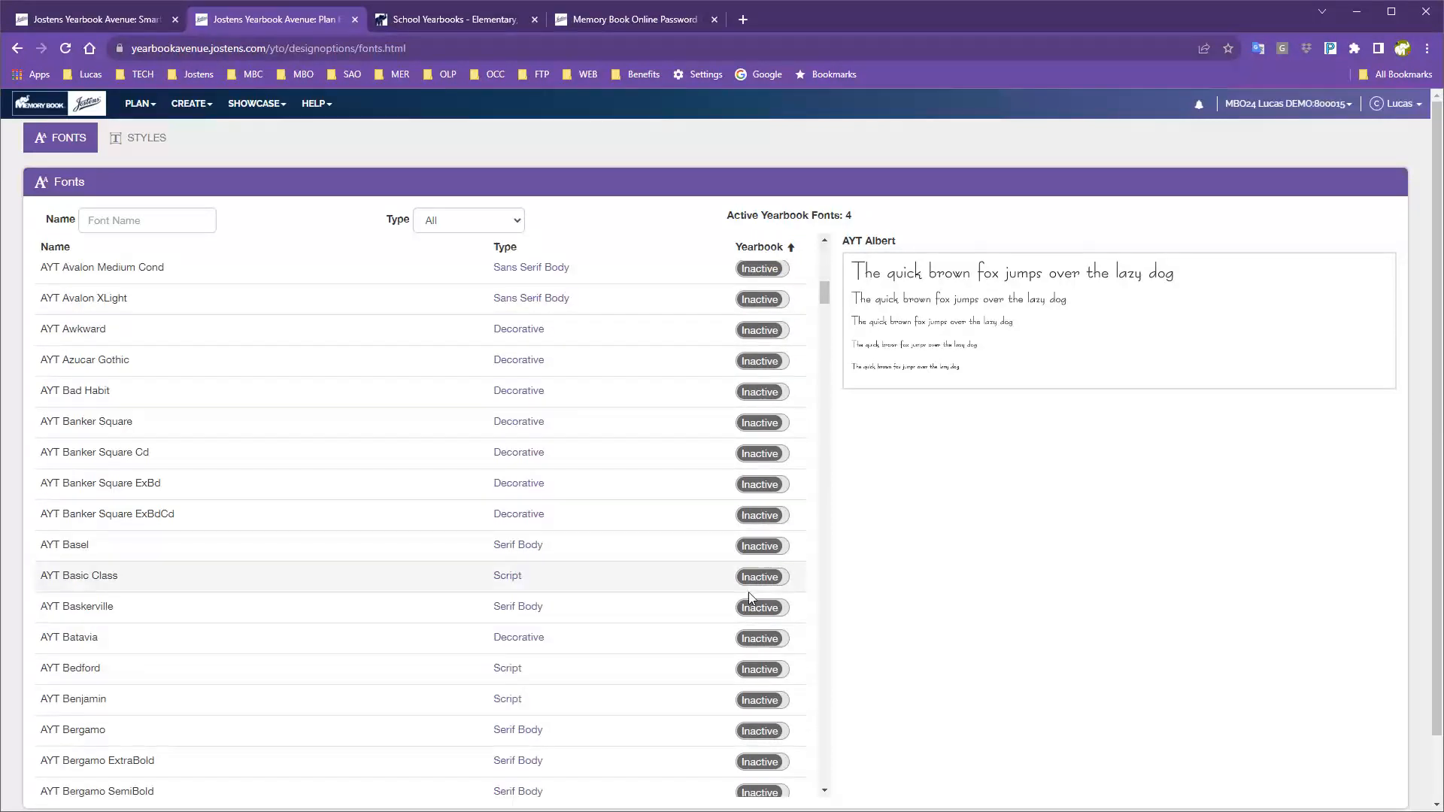
pyautogui.scroll(-5, 582, 677)
pyautogui.scroll(15, 584, 677)
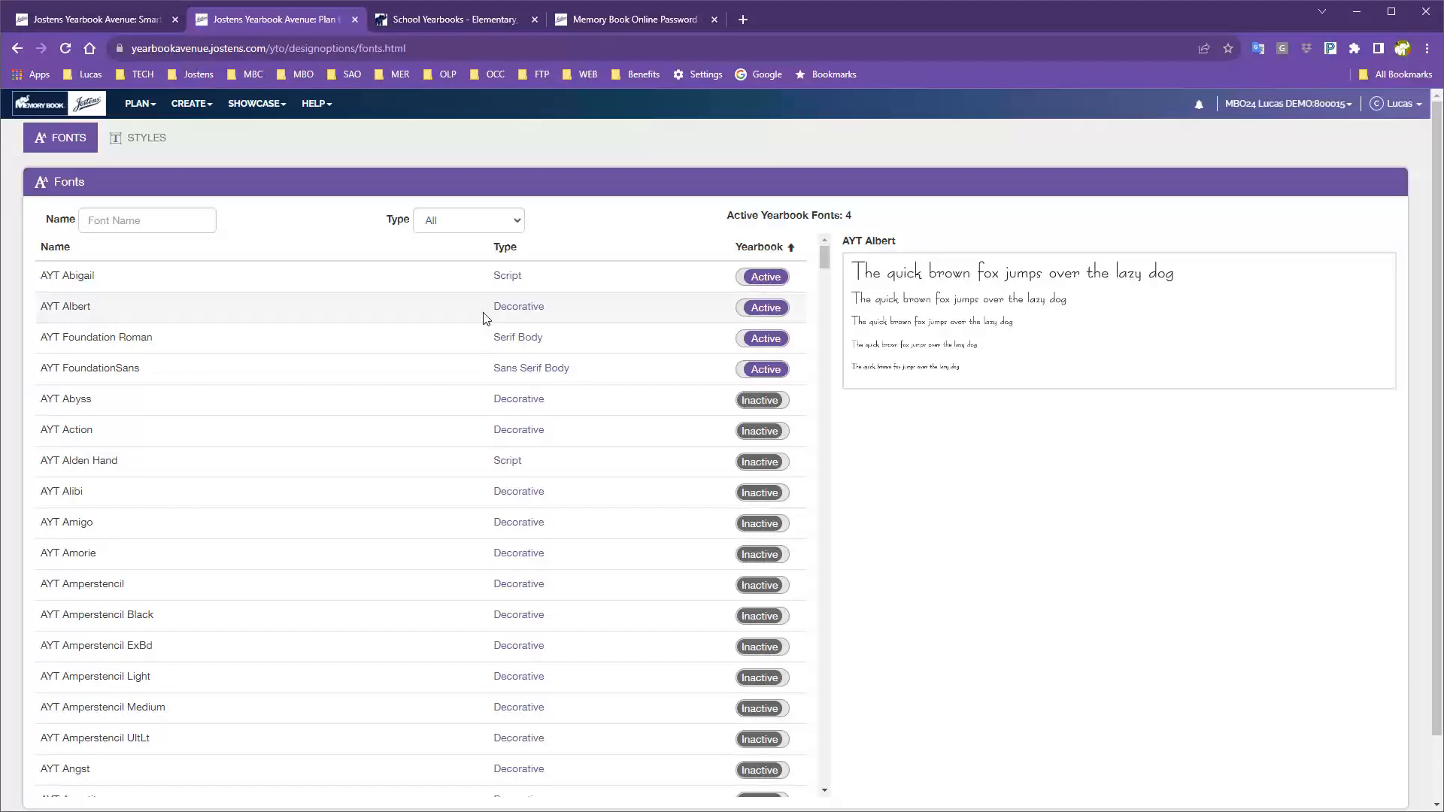
# Show pages 001–079 with each spread's status and deadline in the Page Mover view.
pyautogui.click(124, 105)
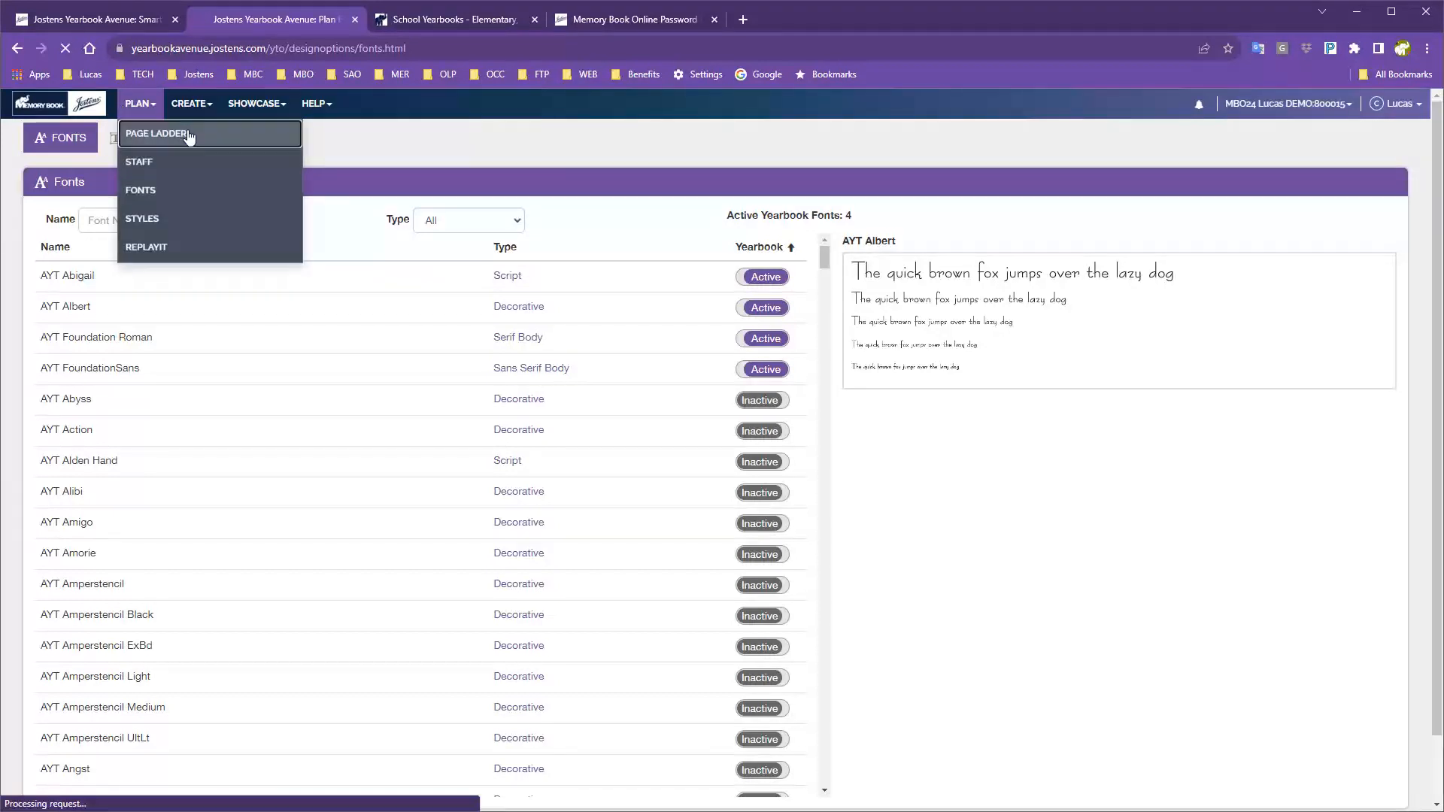
pyautogui.click(187, 135)
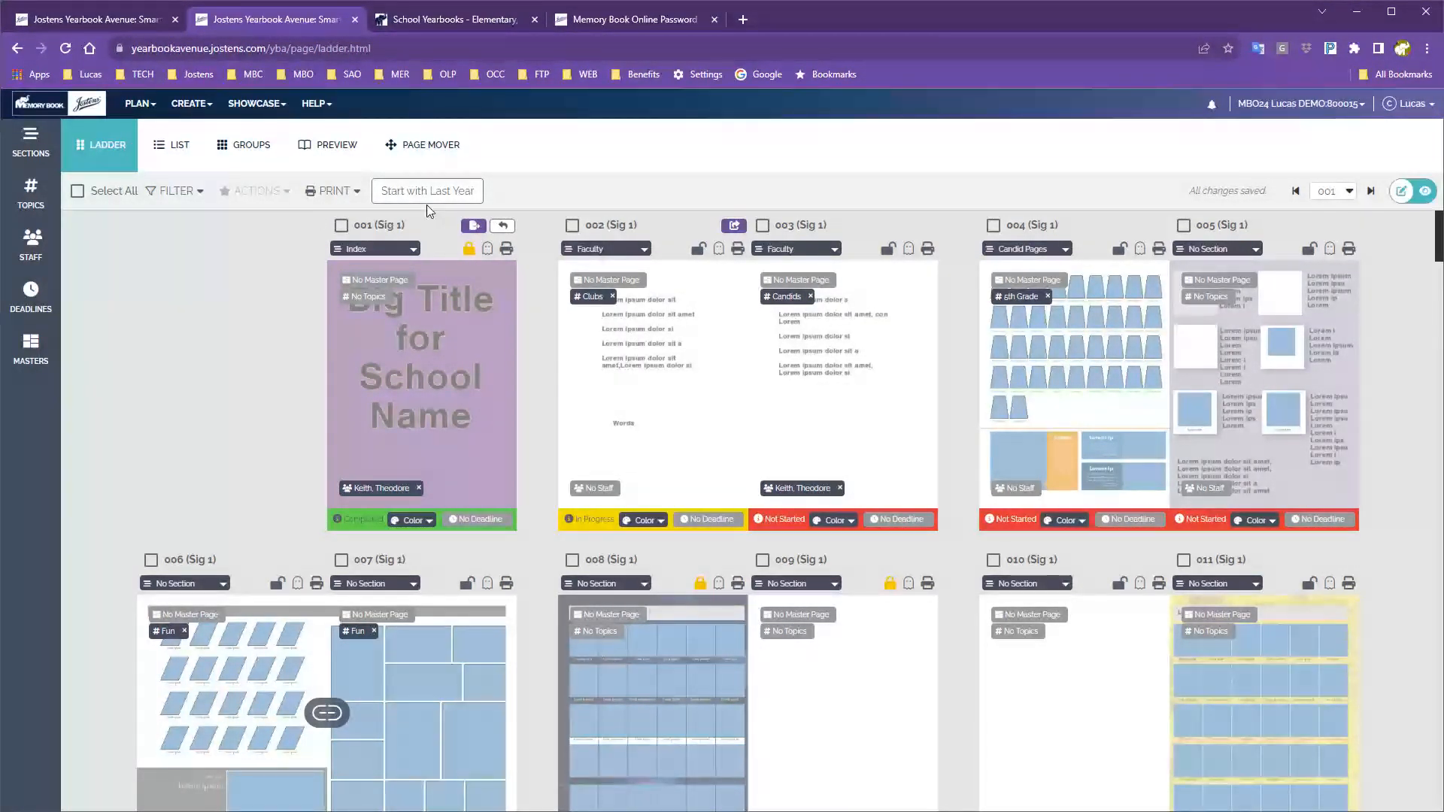
pyautogui.click(425, 148)
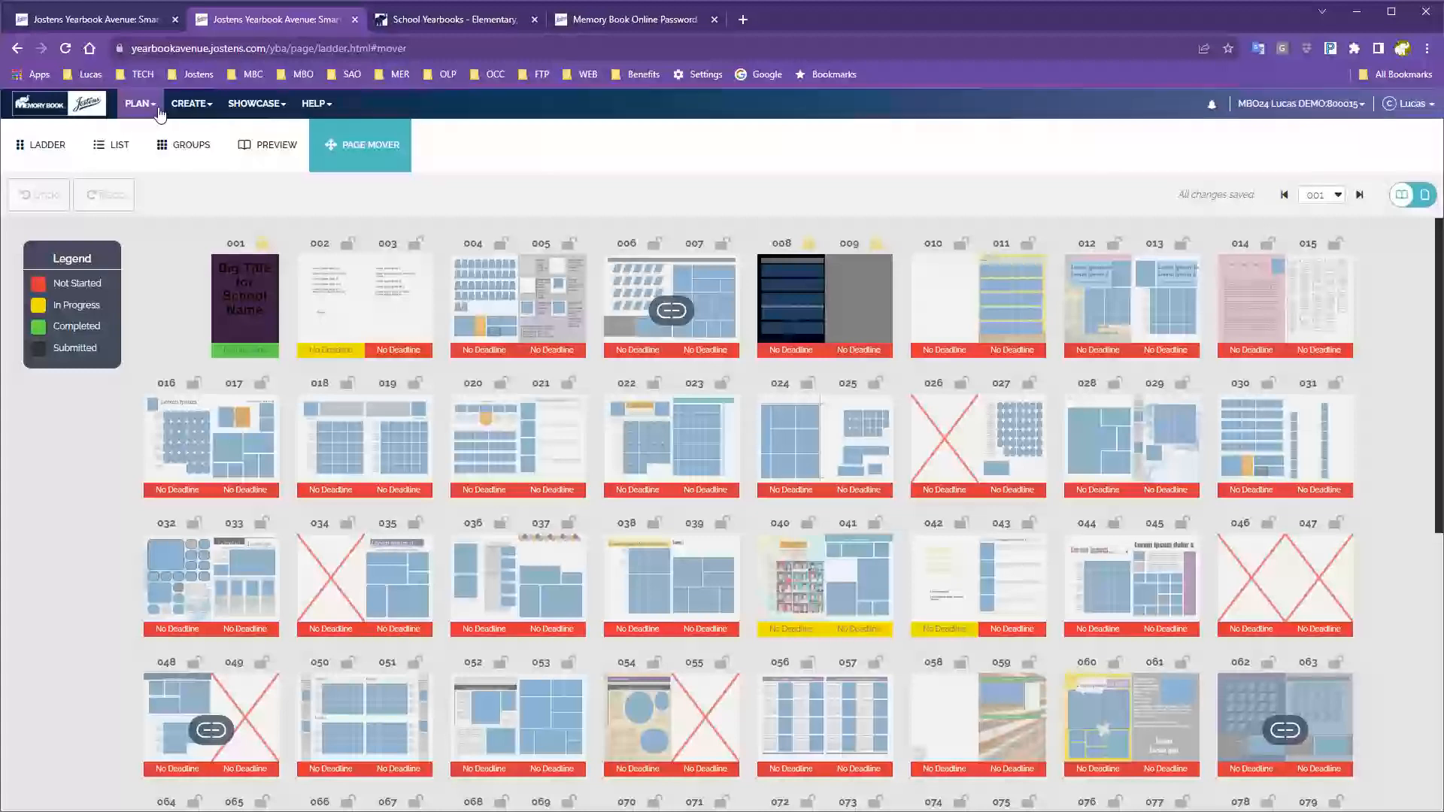
pyautogui.click(132, 108)
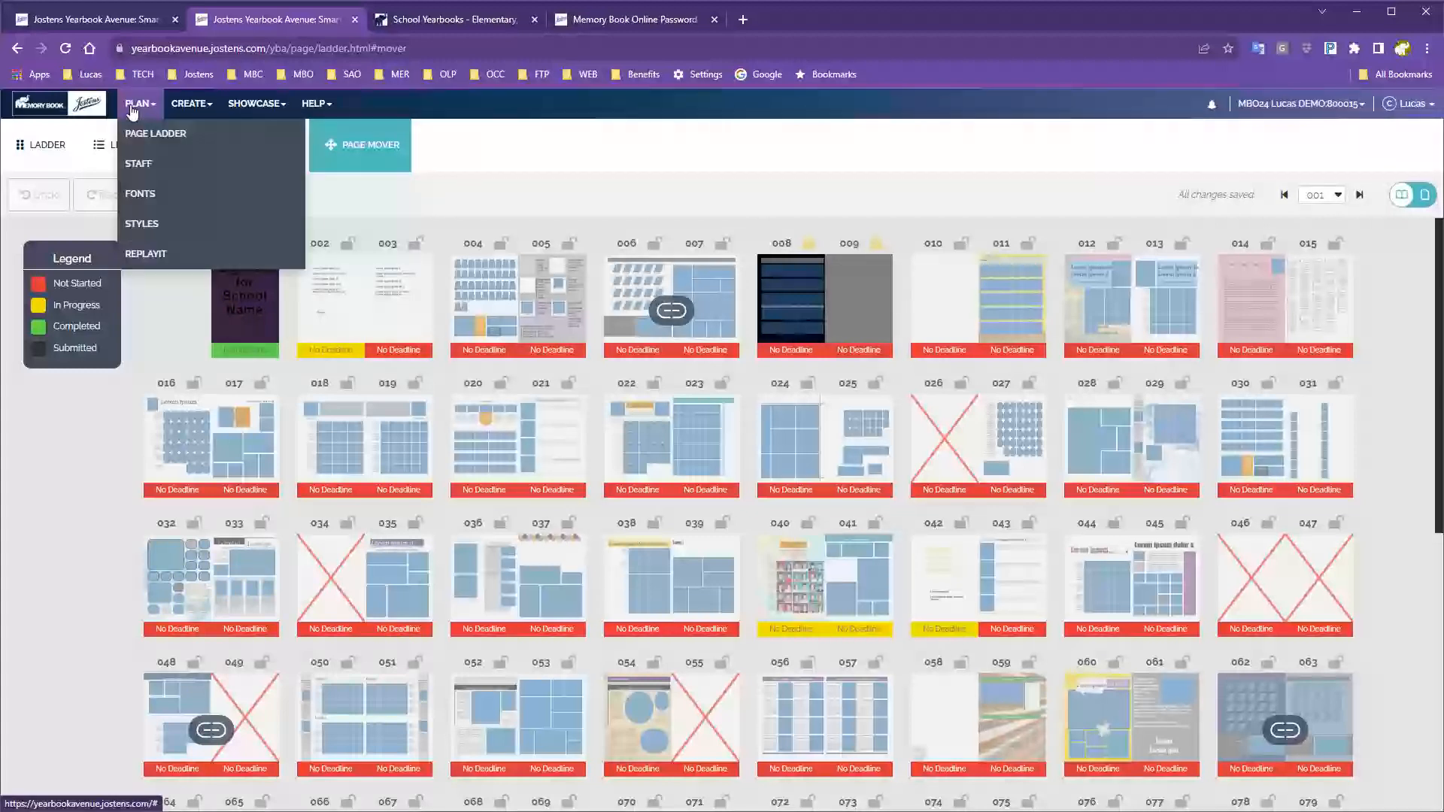
# Reopen the Fonts page and scroll past AYT Abigail, Albert, Foundation Roman and FoundationSans.
pyautogui.click(142, 199)
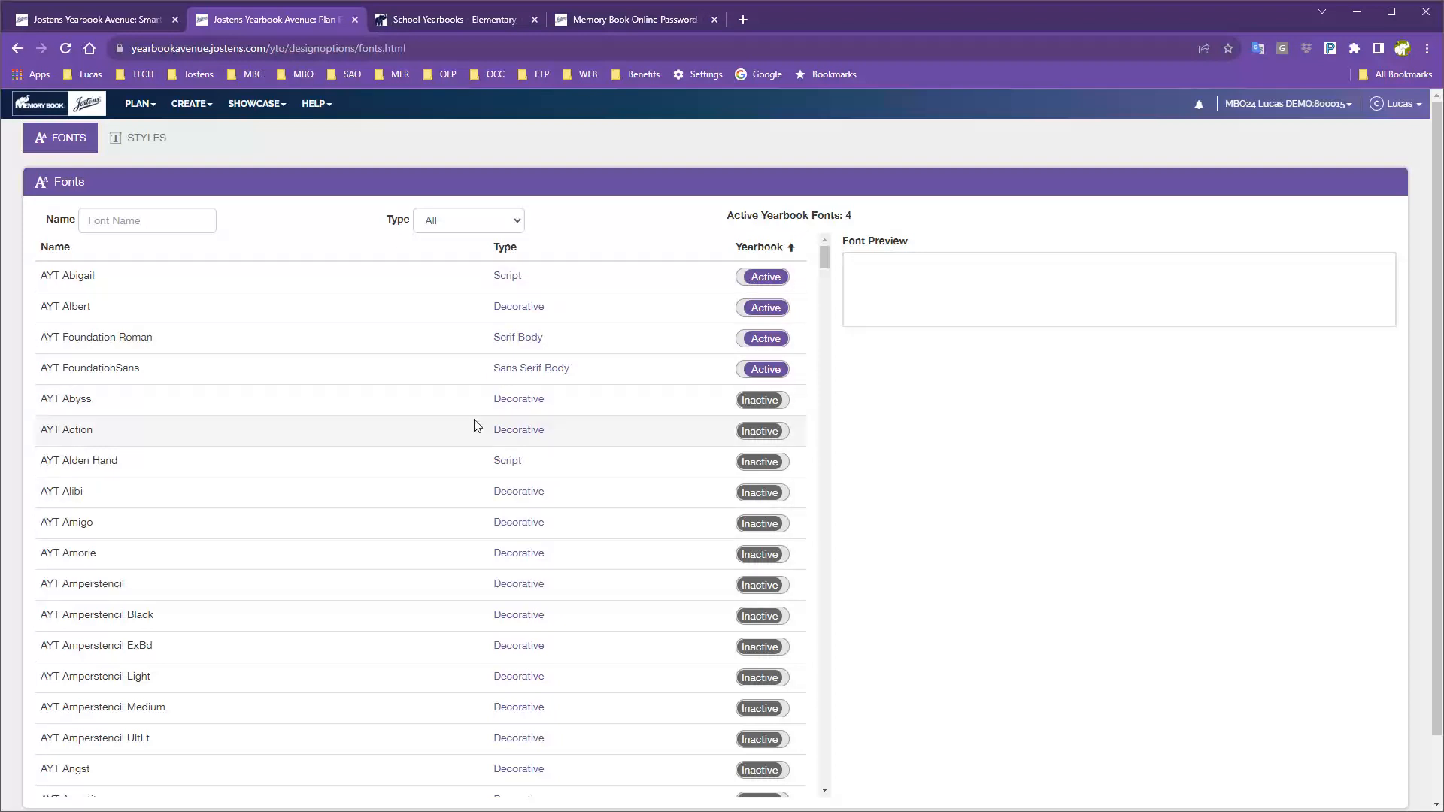
pyautogui.scroll(-2, 473, 422)
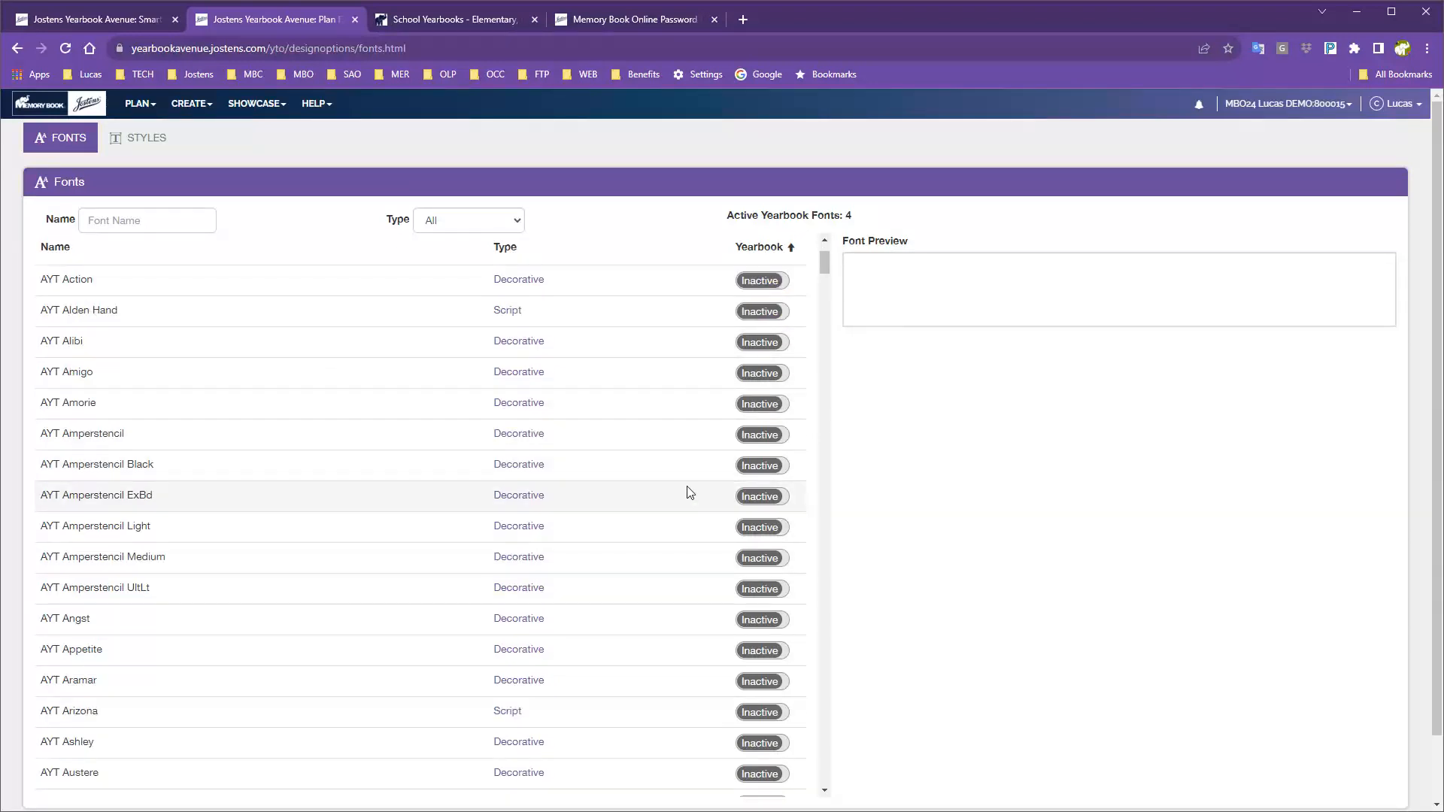
pyautogui.scroll(2, 699, 493)
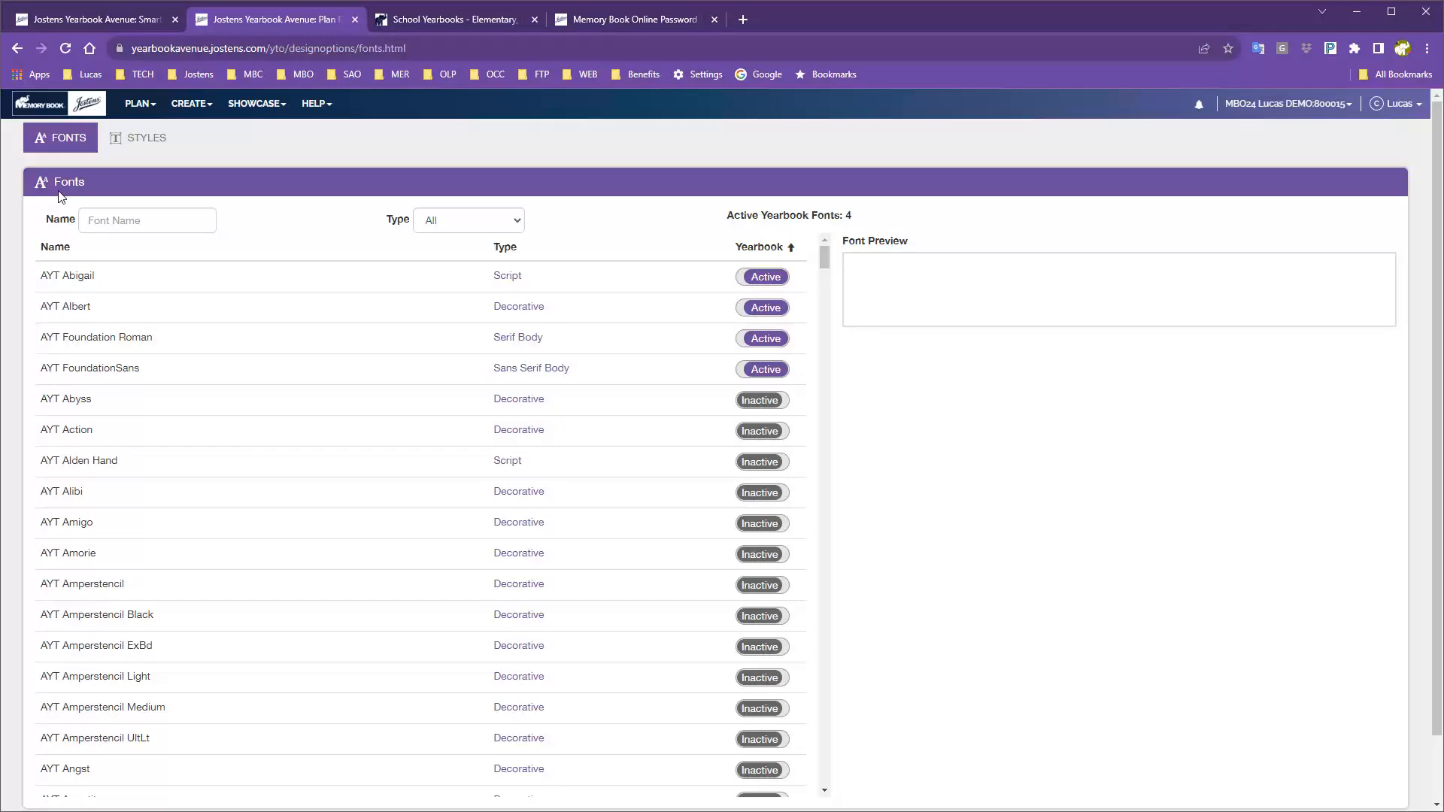
# Show the Styles page with Sub Headline, Body Copy, Headline, Caption and Tag Line.
pyautogui.click(140, 108)
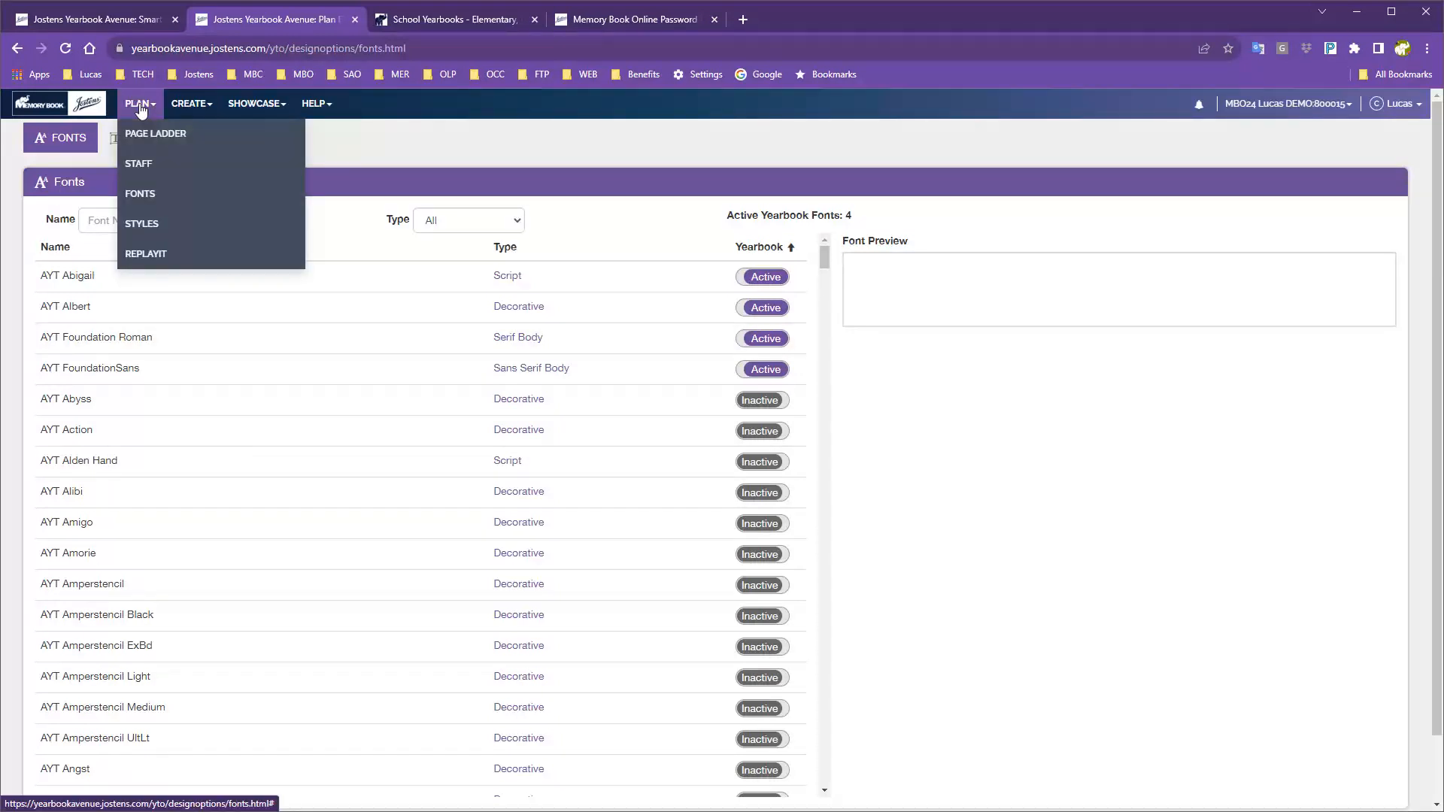
pyautogui.click(148, 229)
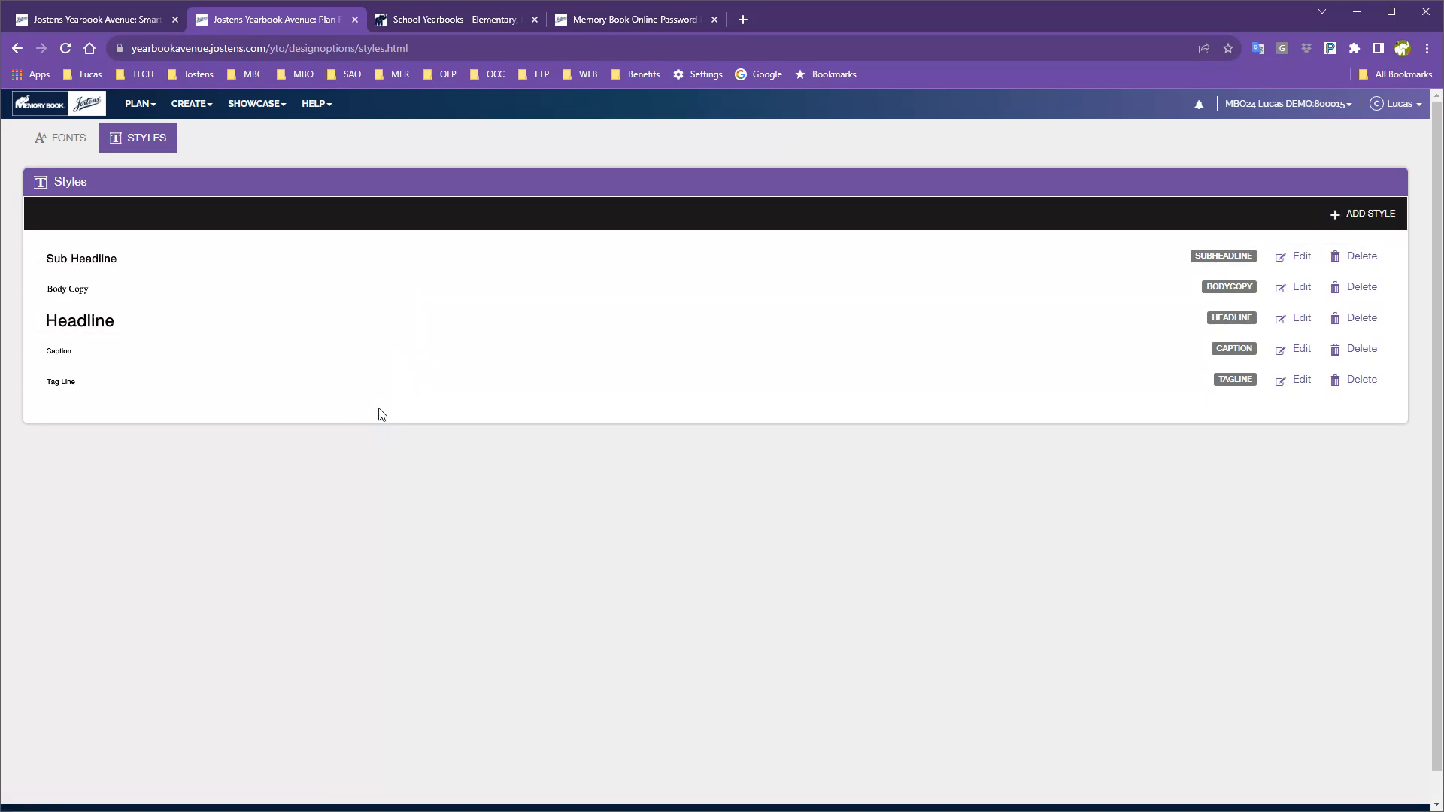
pyautogui.click(138, 106)
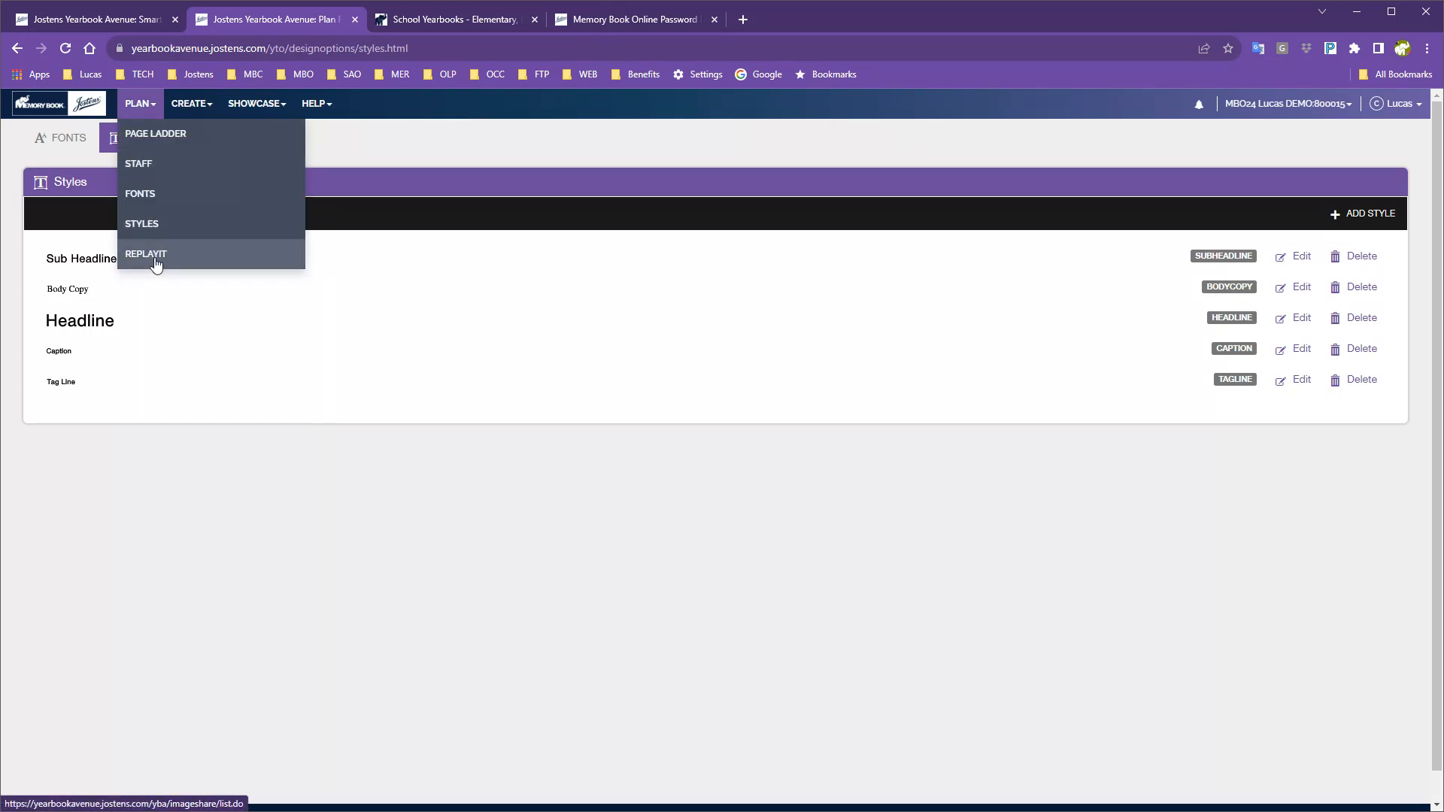
# Open the ReplayIt settings: site enabled 2023-08-14 to 2024-06-30, 10000-image limit.
pyautogui.click(147, 259)
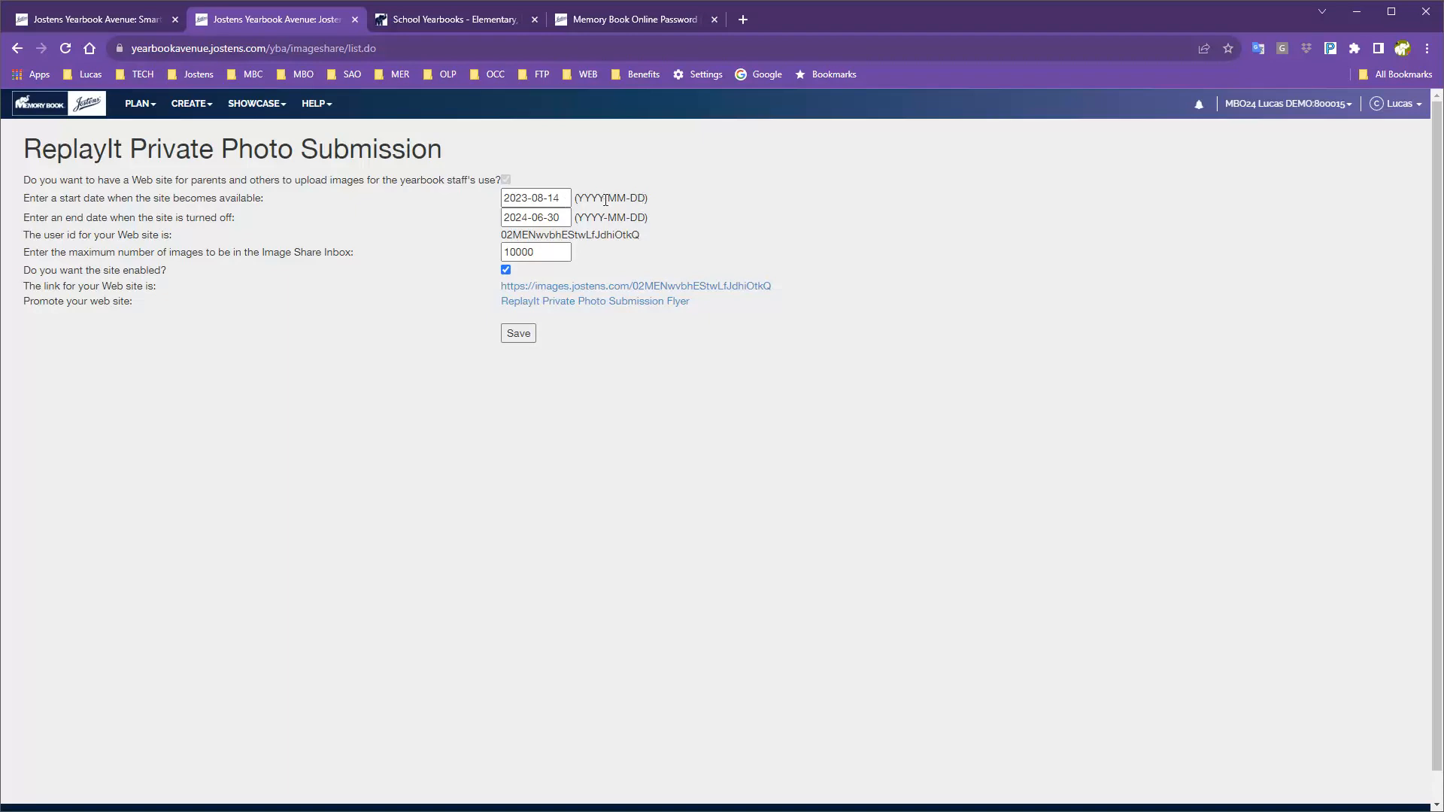
# Check the end date, then open the images.jostens.com parent upload site in a new tab.
pyautogui.click(527, 217)
pyautogui.click(520, 217)
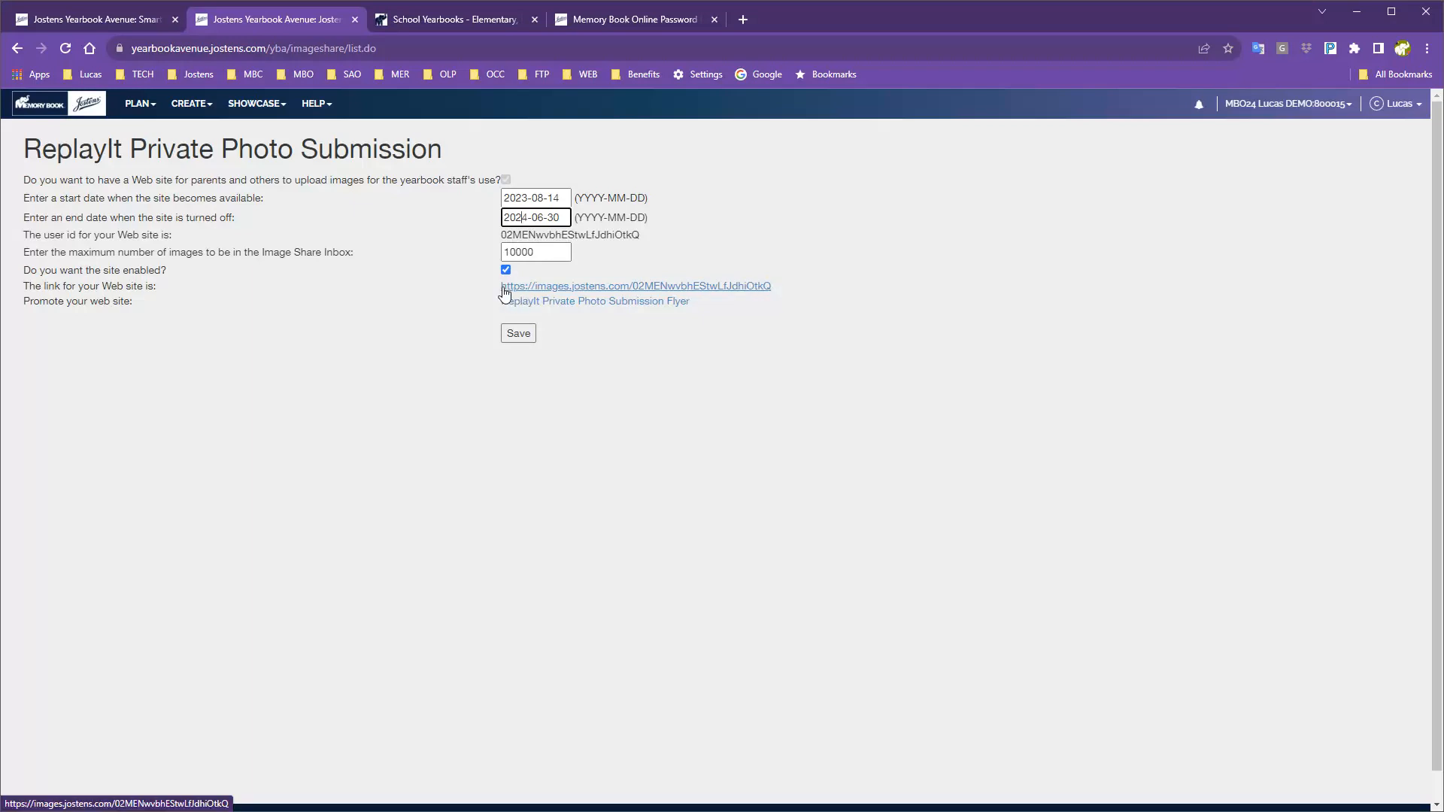
pyautogui.click(712, 292)
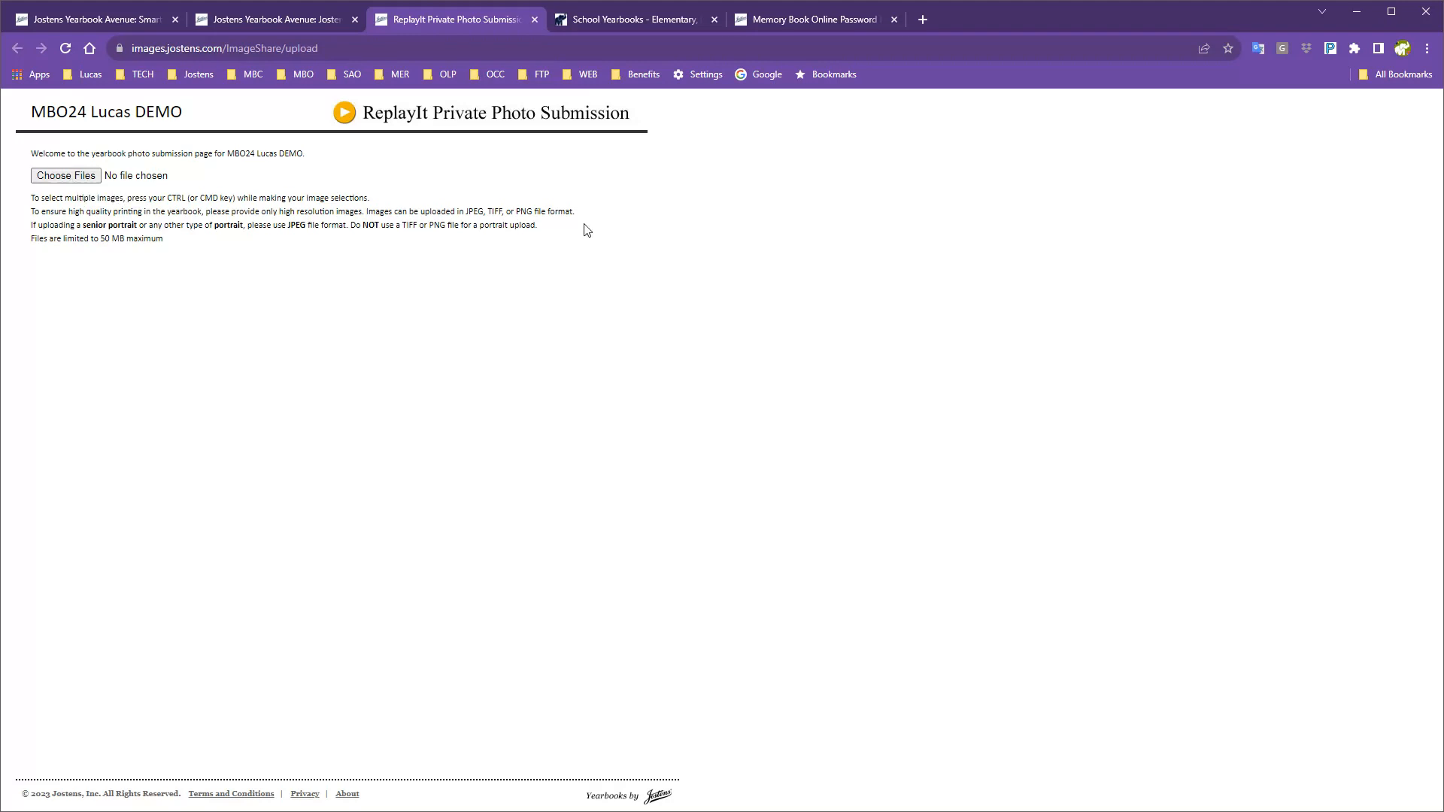
# Attach 2023-08-15_16-46-11.png from the Pictures folder as a test upload.
pyautogui.click(62, 179)
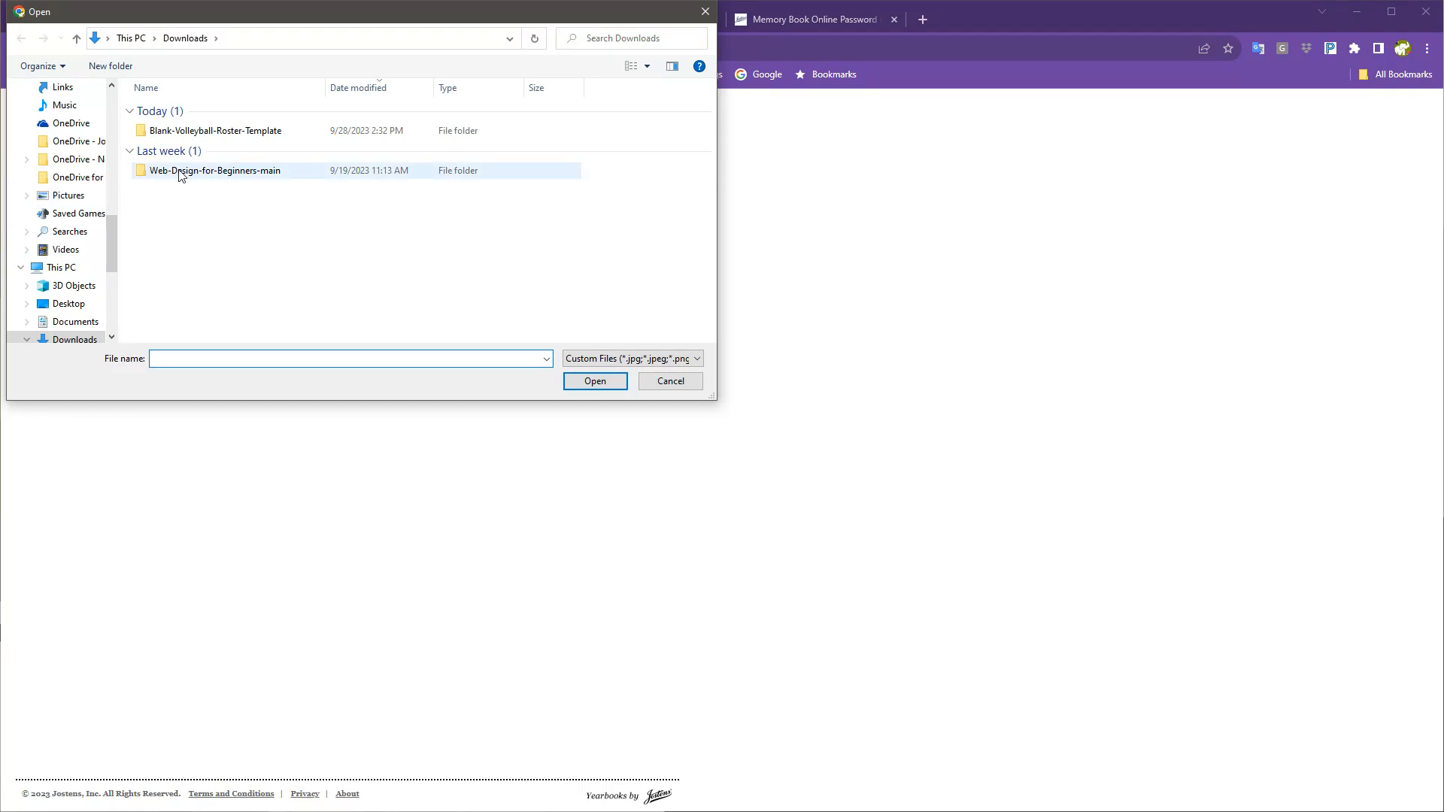
pyautogui.click(69, 194)
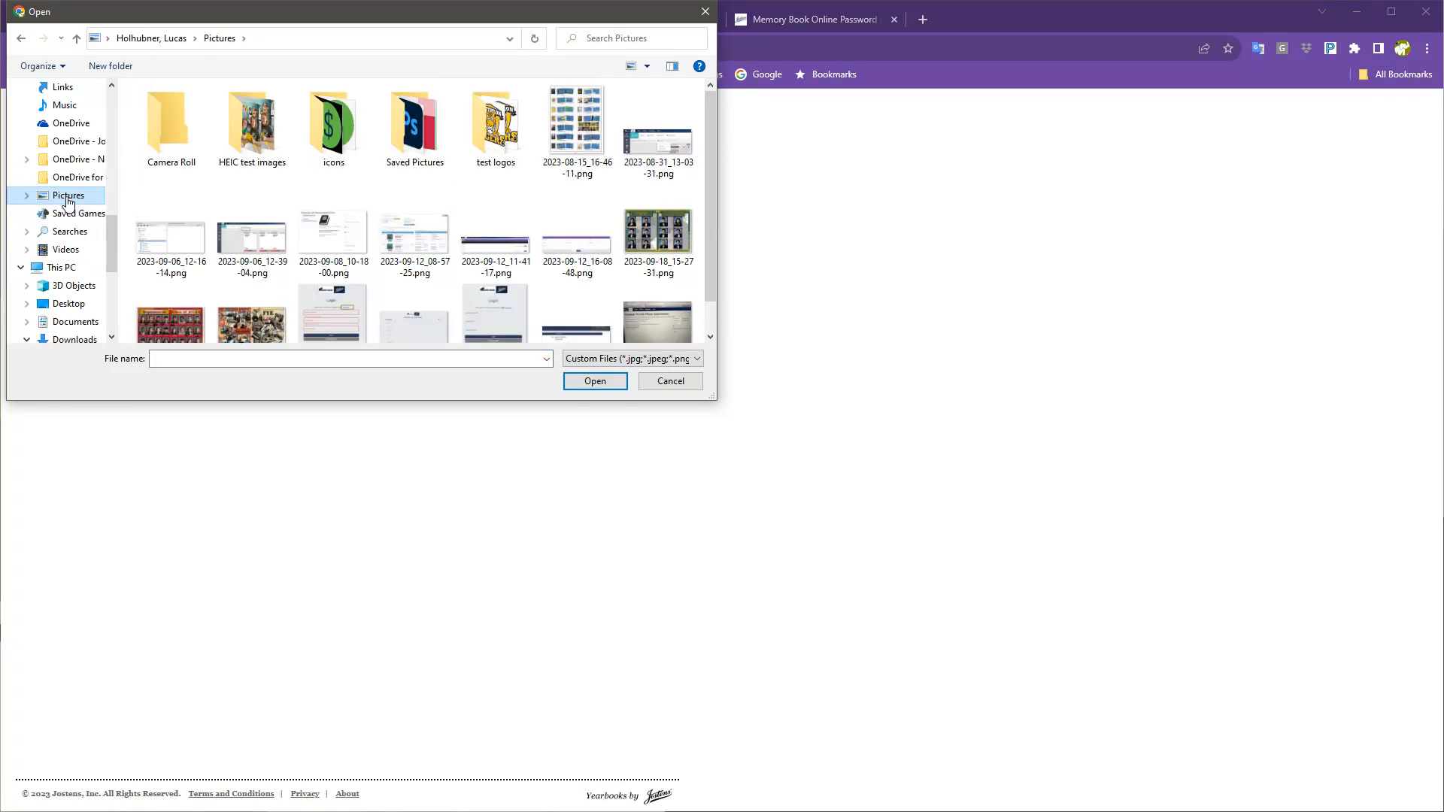
pyautogui.click(579, 113)
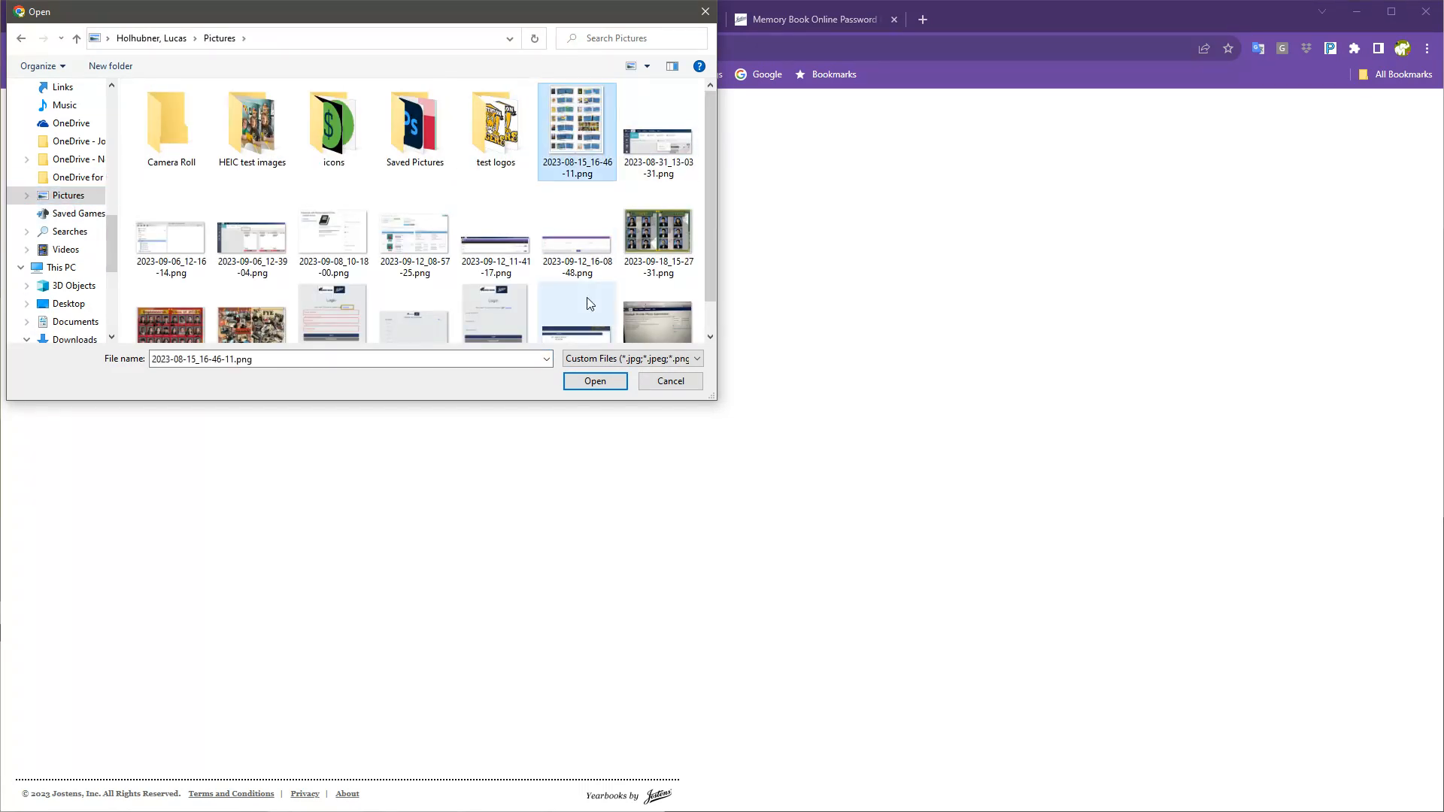
pyautogui.click(594, 381)
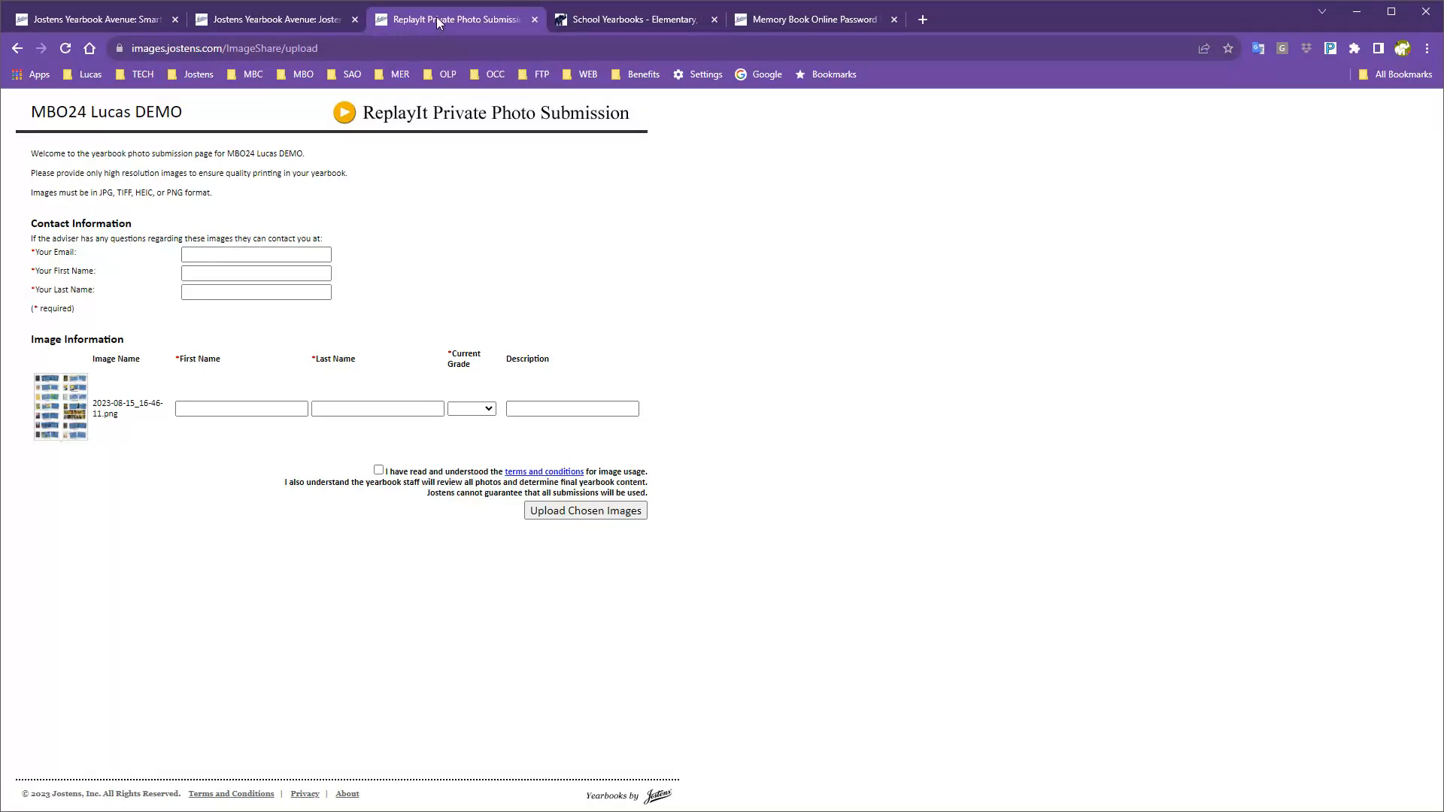
# Close the ReplayIt tab, try Image Library, close the Access Denied tab, return to the ladder.
pyautogui.click(534, 20)
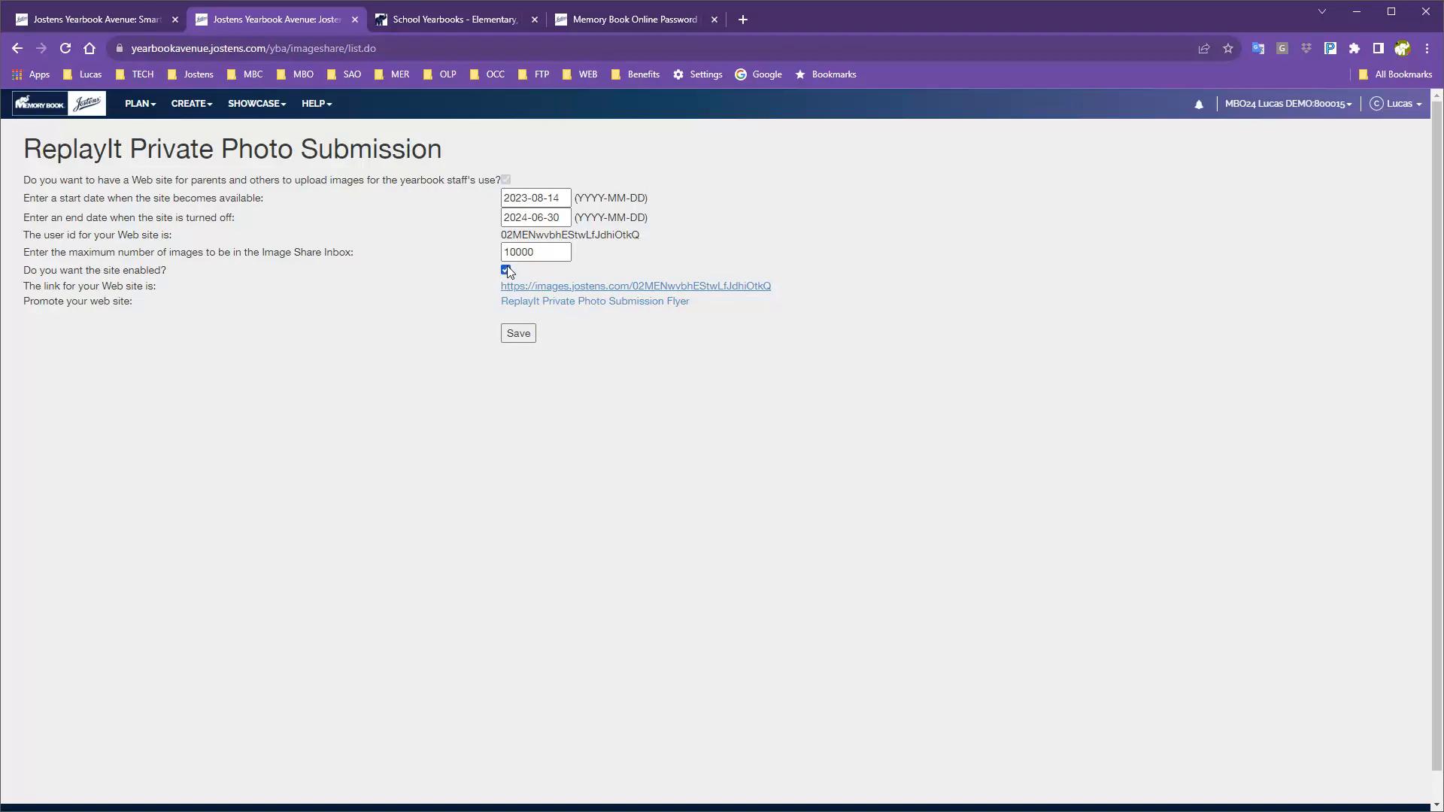
pyautogui.click(189, 106)
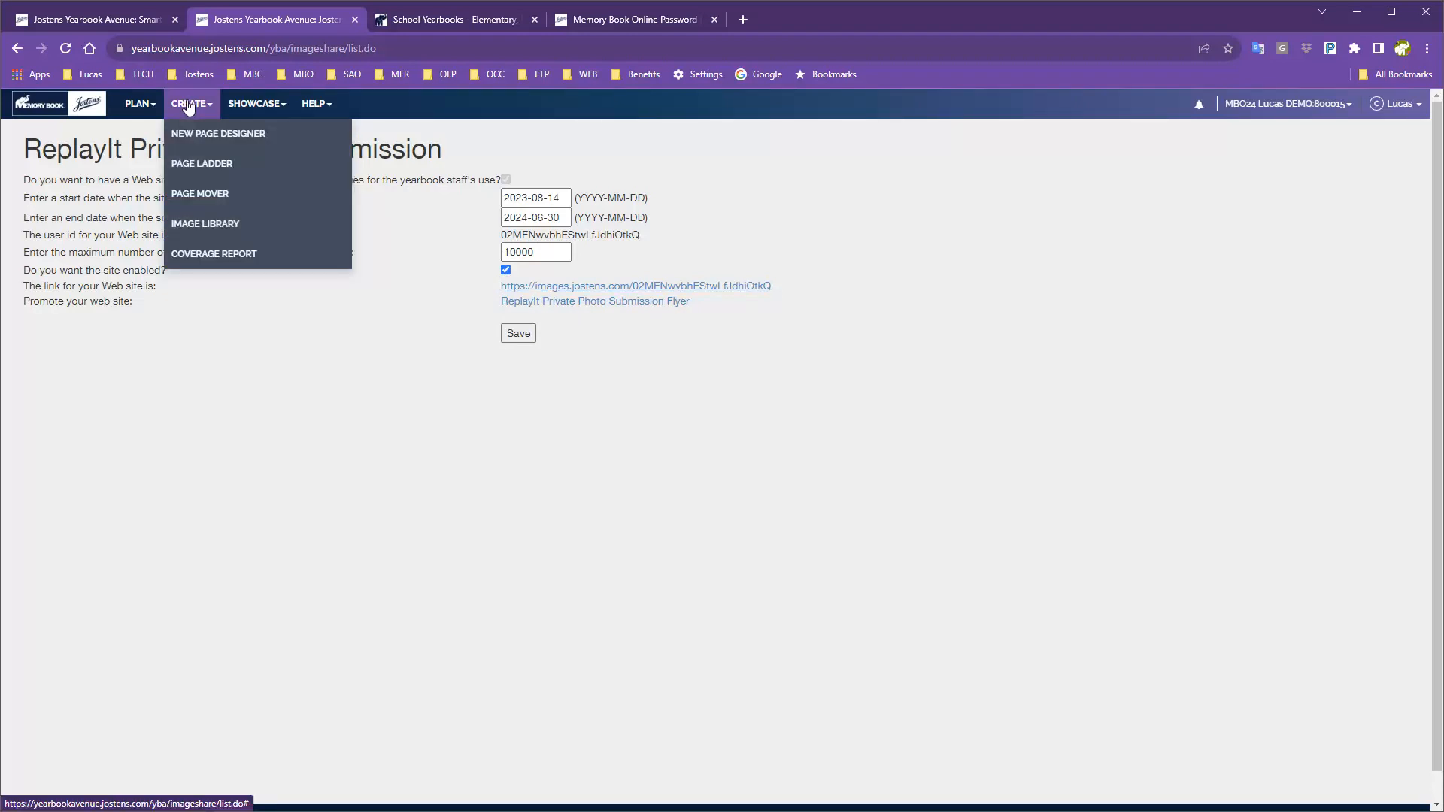
pyautogui.click(204, 228)
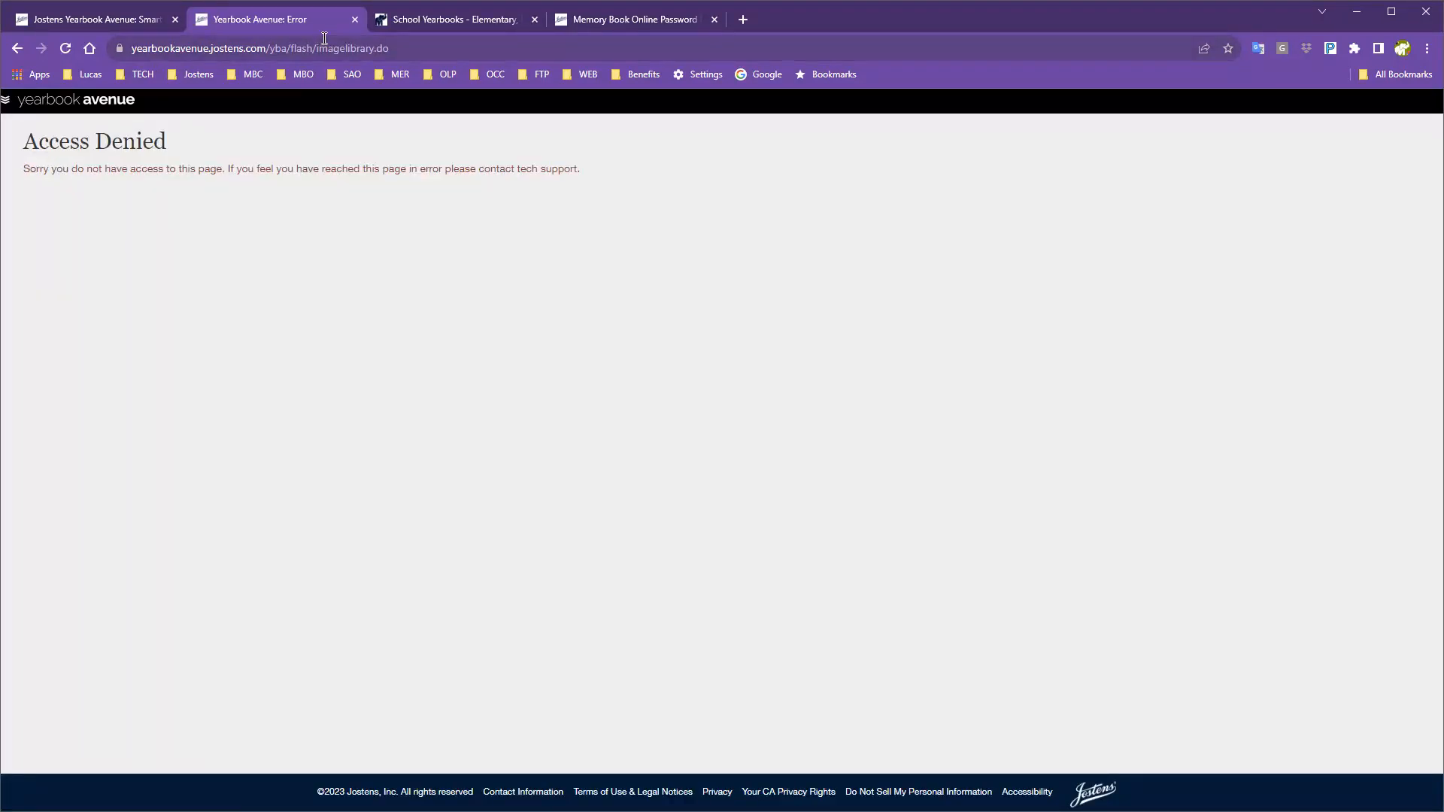
pyautogui.click(355, 20)
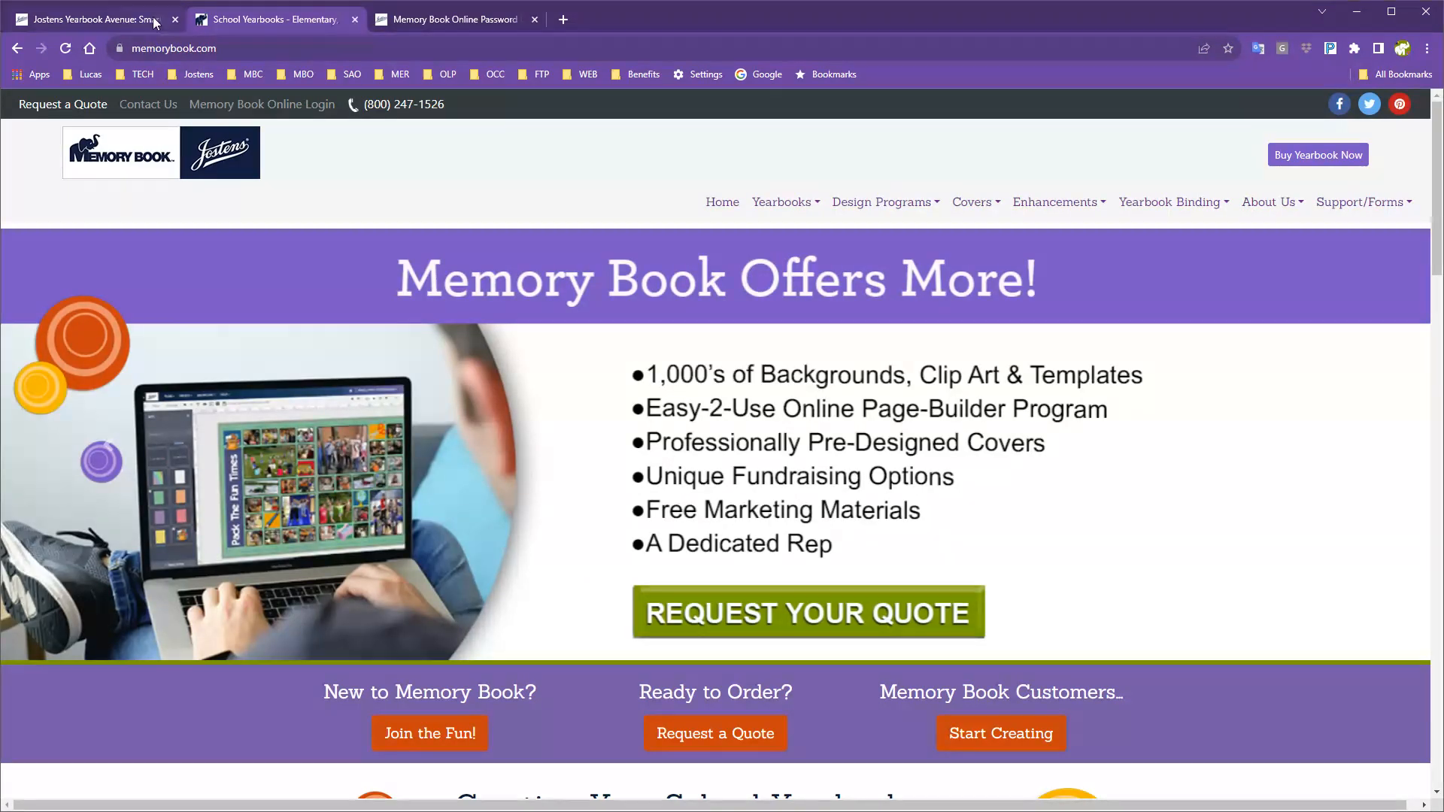
pyautogui.click(91, 21)
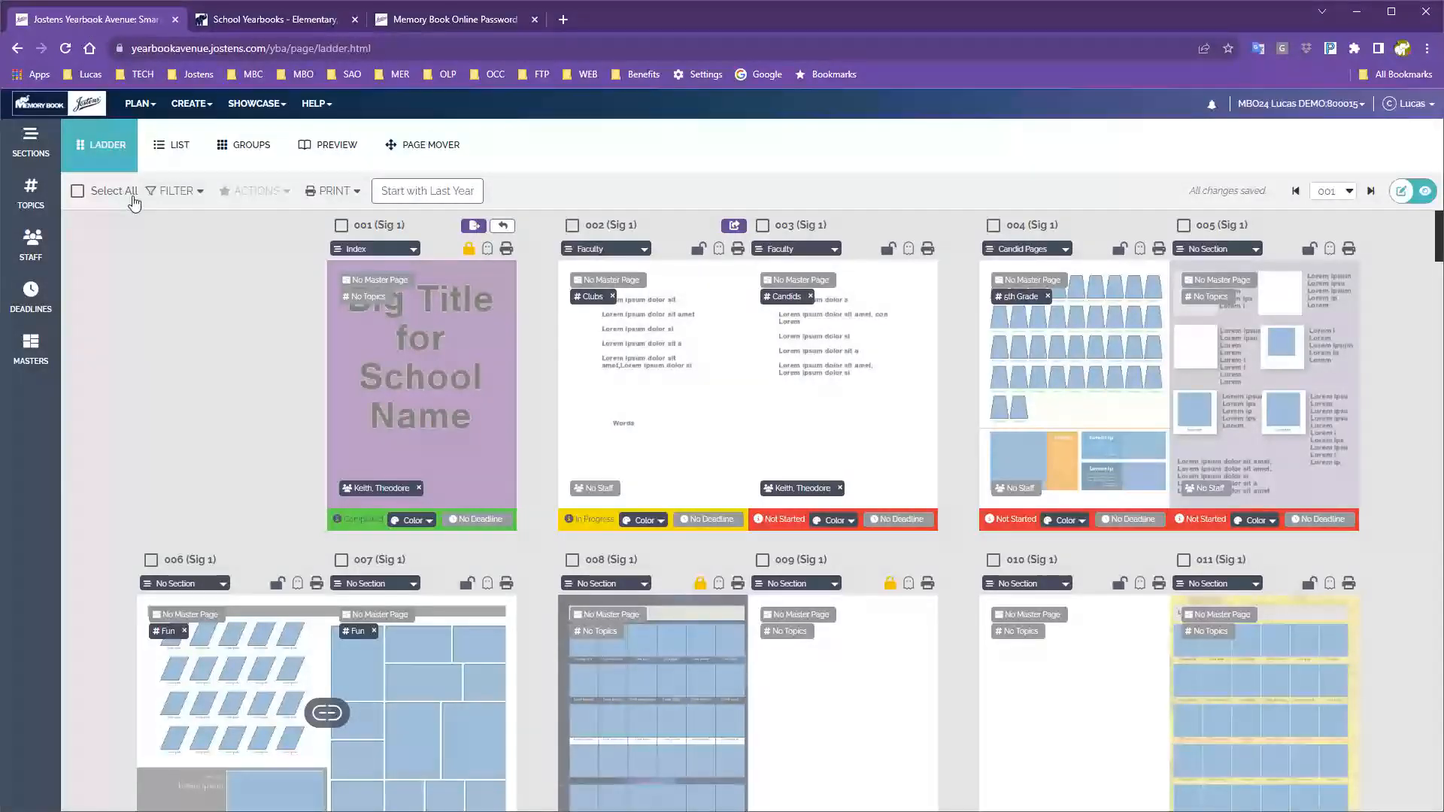
# Attempt CREATE > Image Library again from the menu bar.
pyautogui.click(146, 106)
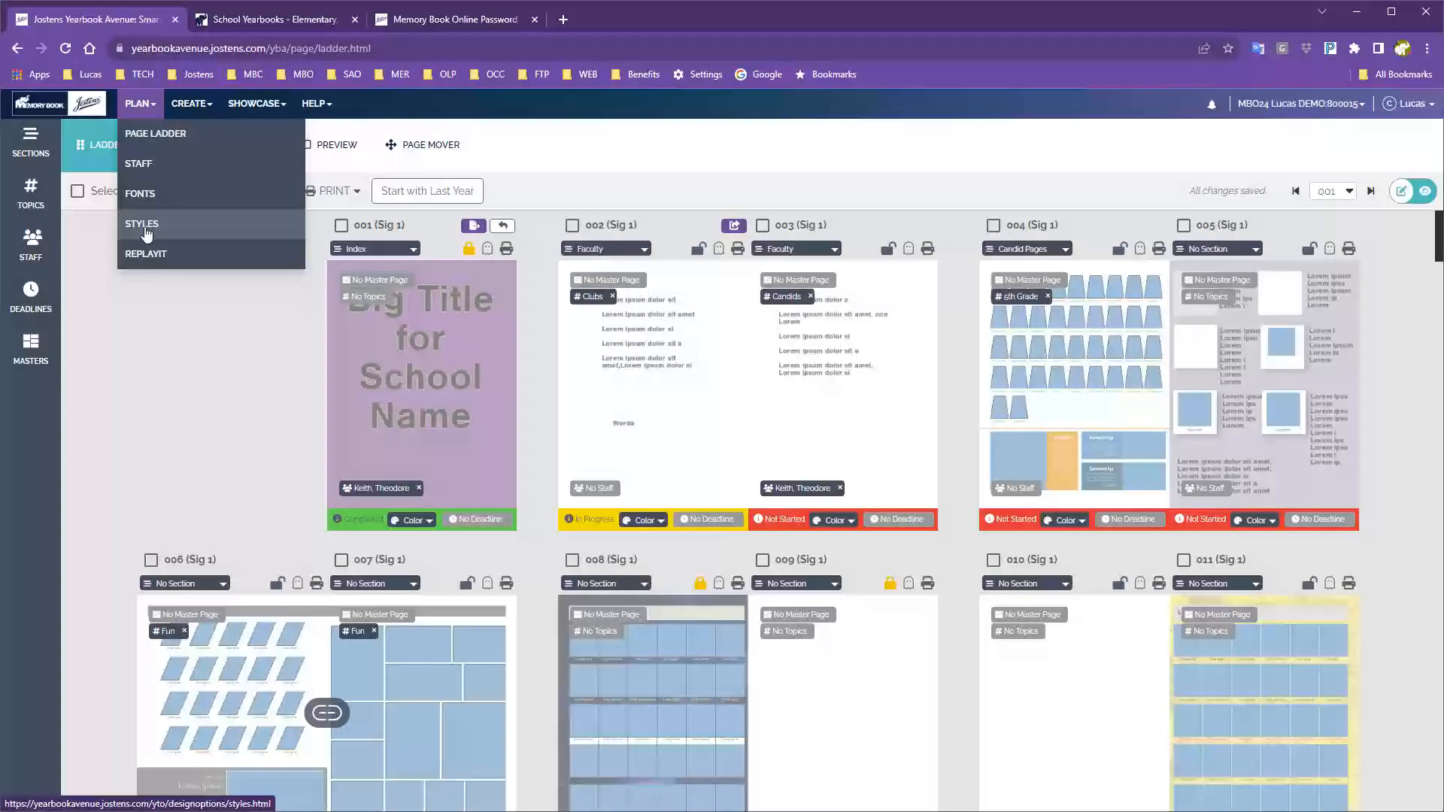
pyautogui.click(202, 105)
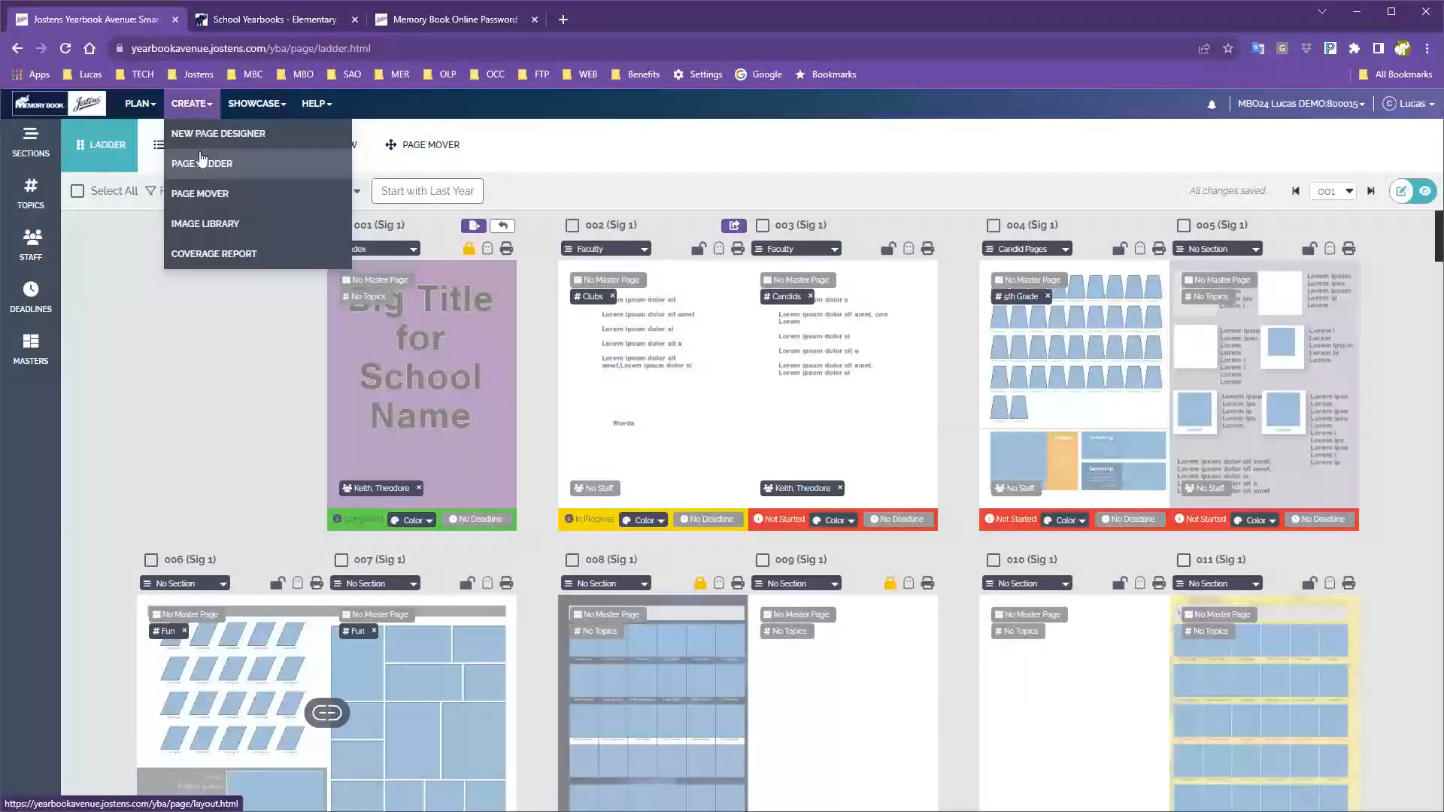
pyautogui.click(200, 224)
# Re-enter the demo yearbook through Manage Jobs' Goto MBO and open the Image Library.
pyautogui.rightClick(19, 48)
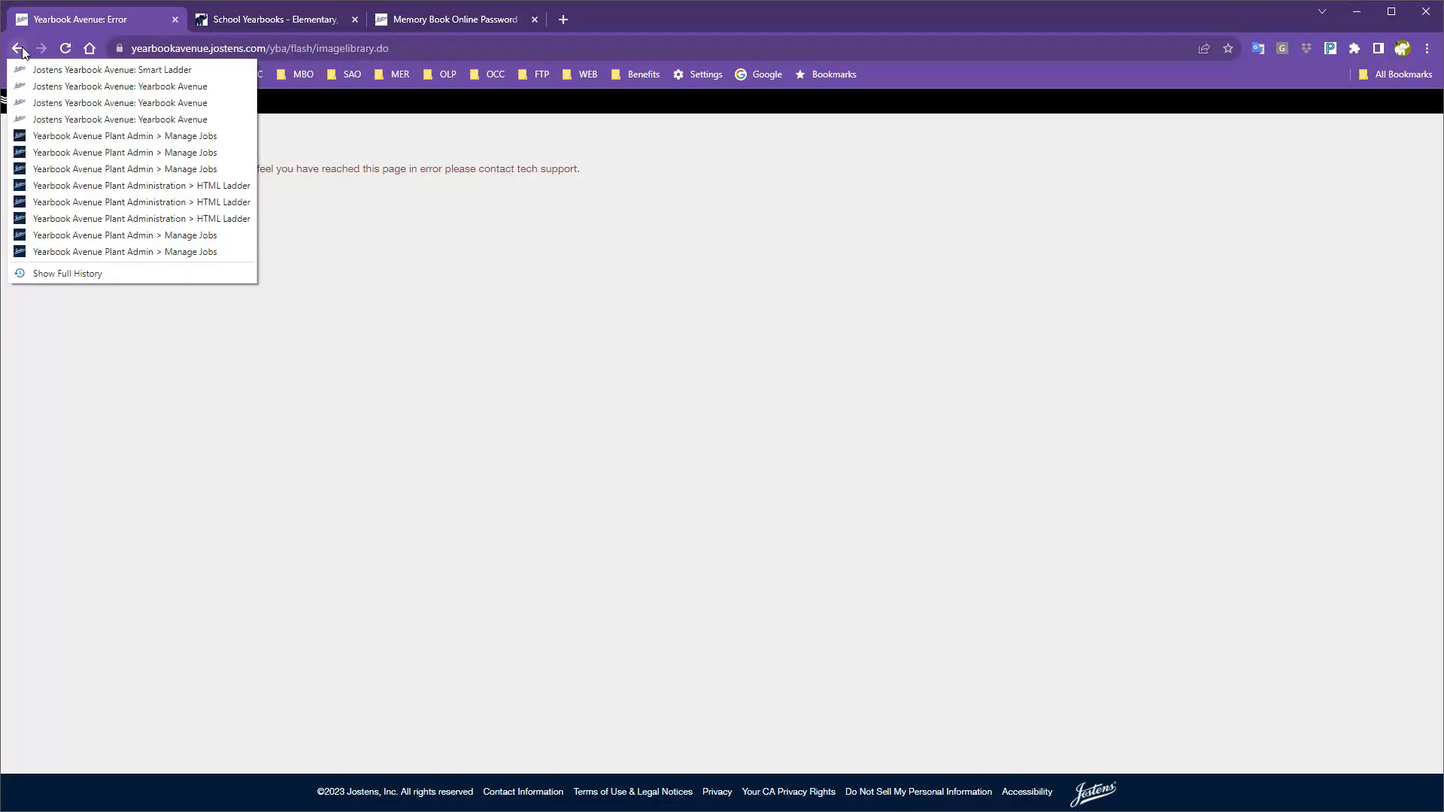
pyautogui.click(155, 136)
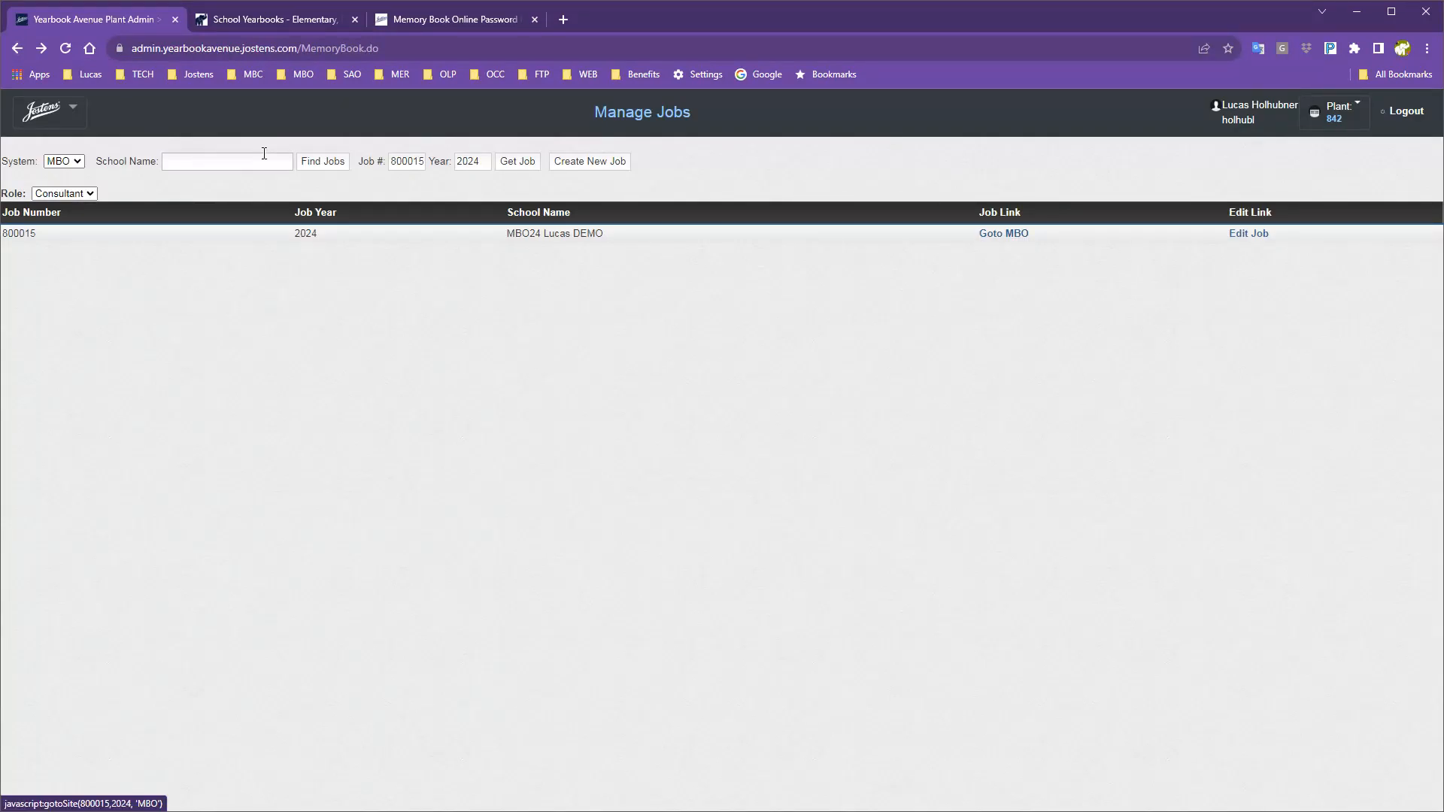
pyautogui.click(1017, 234)
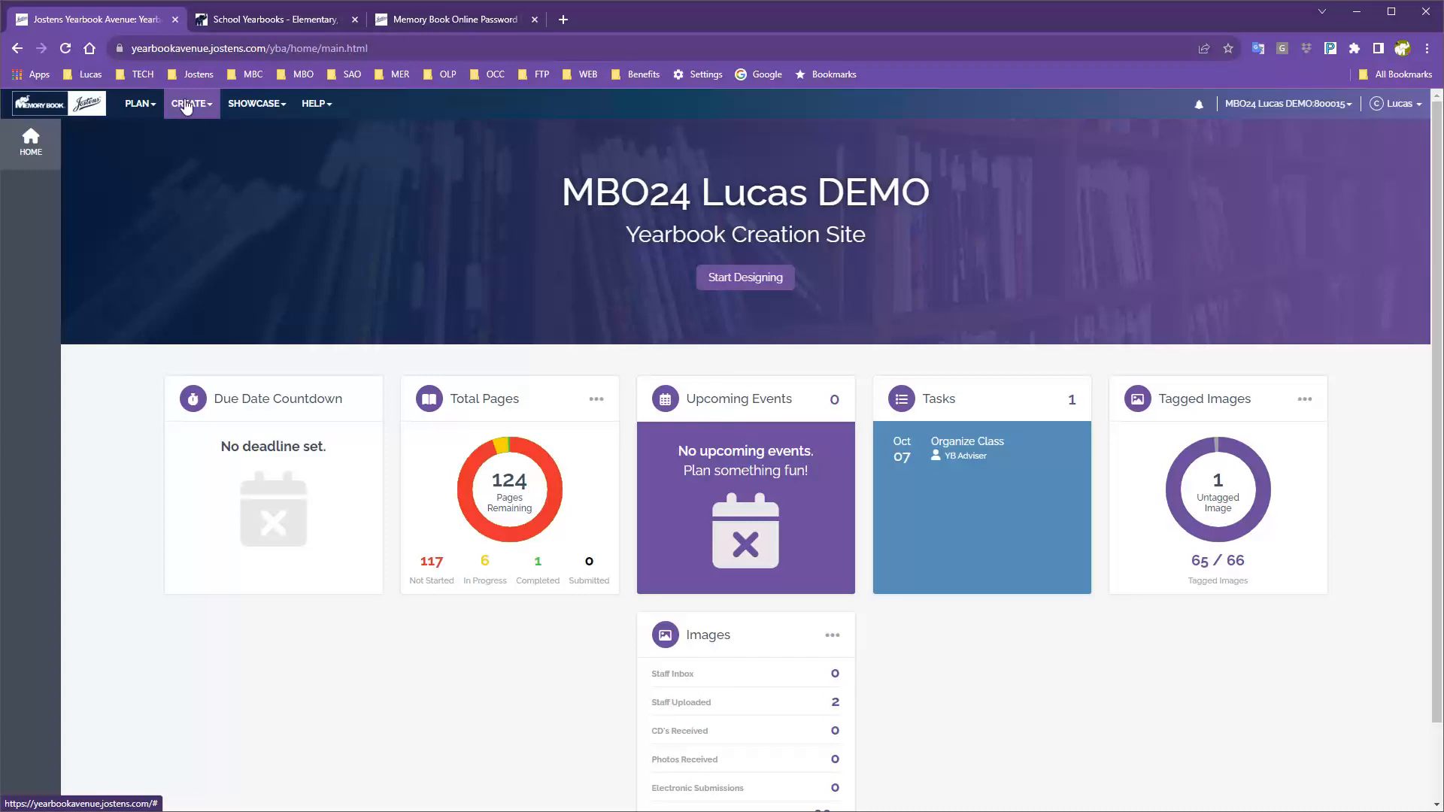
pyautogui.click(184, 108)
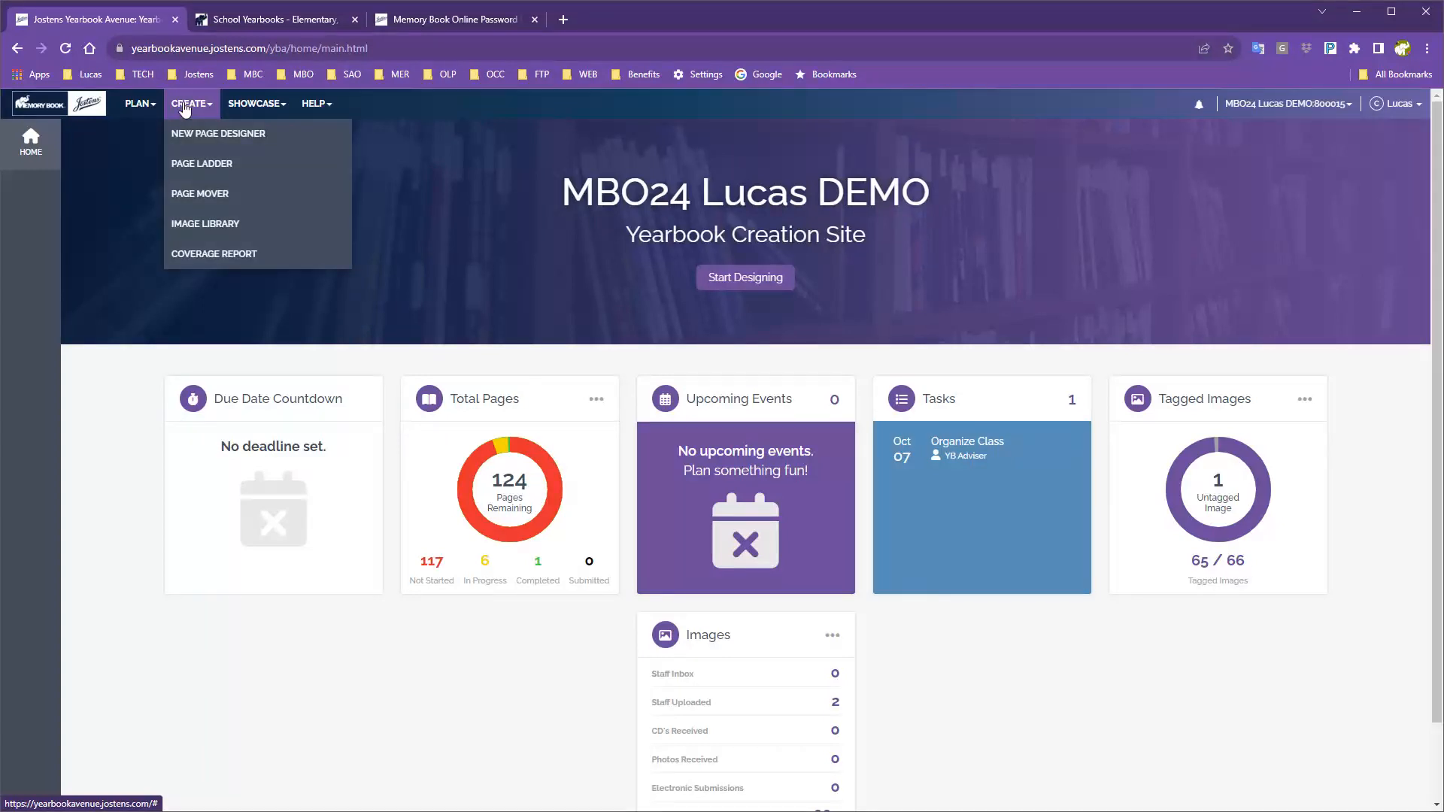
pyautogui.click(201, 226)
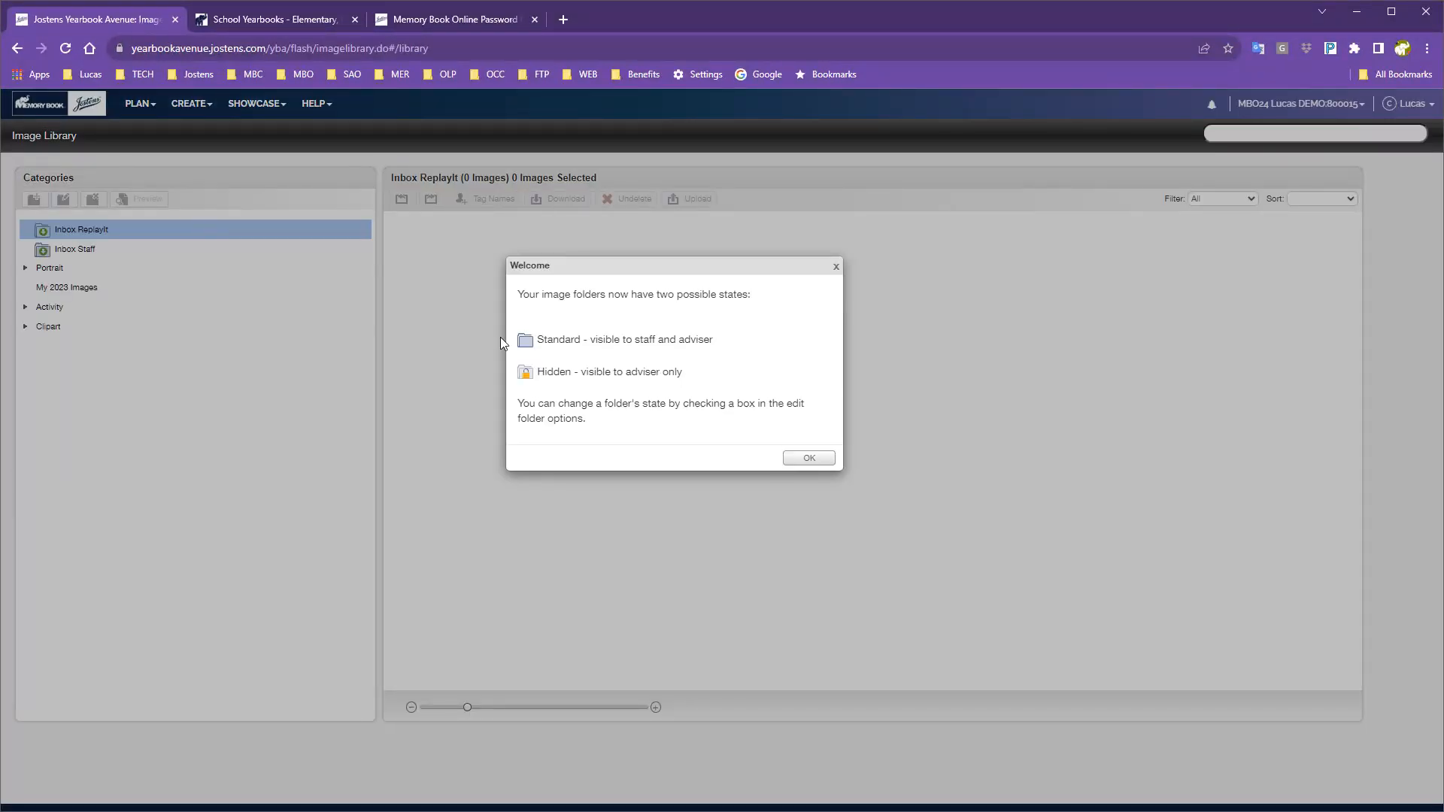
# Dismiss the folder-states Welcome notice, then select and expand the Activity category.
pyautogui.click(793, 458)
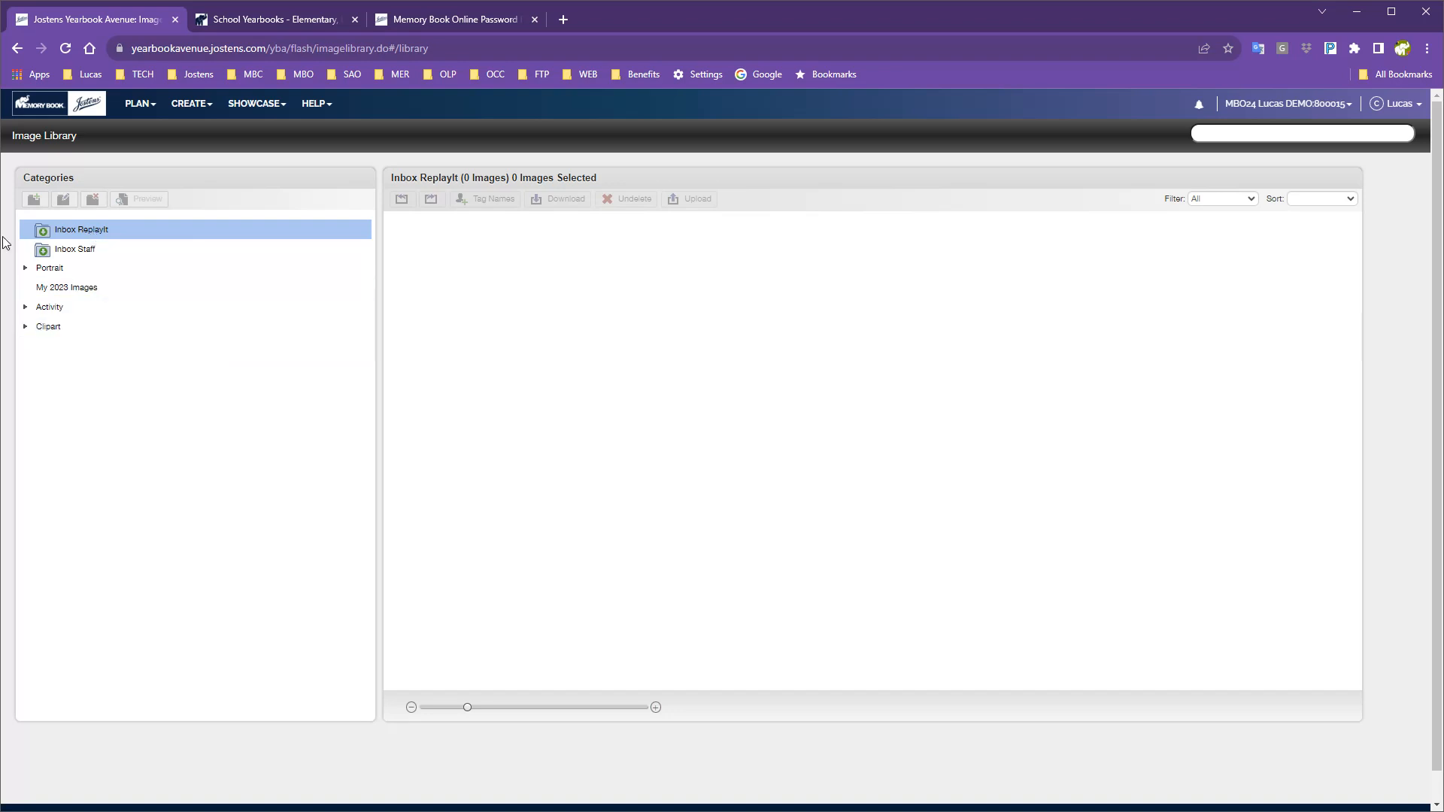
pyautogui.click(47, 310)
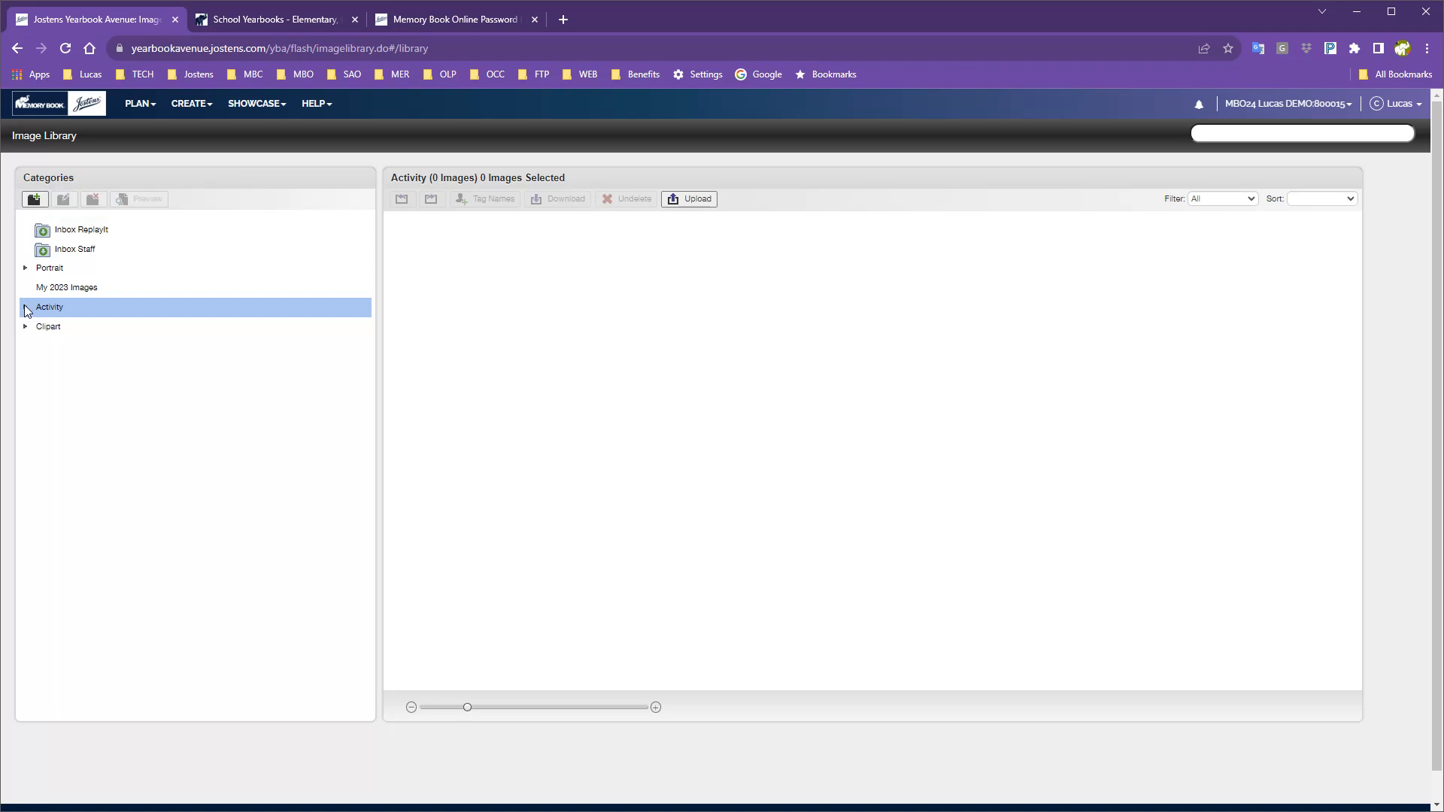
pyautogui.click(25, 307)
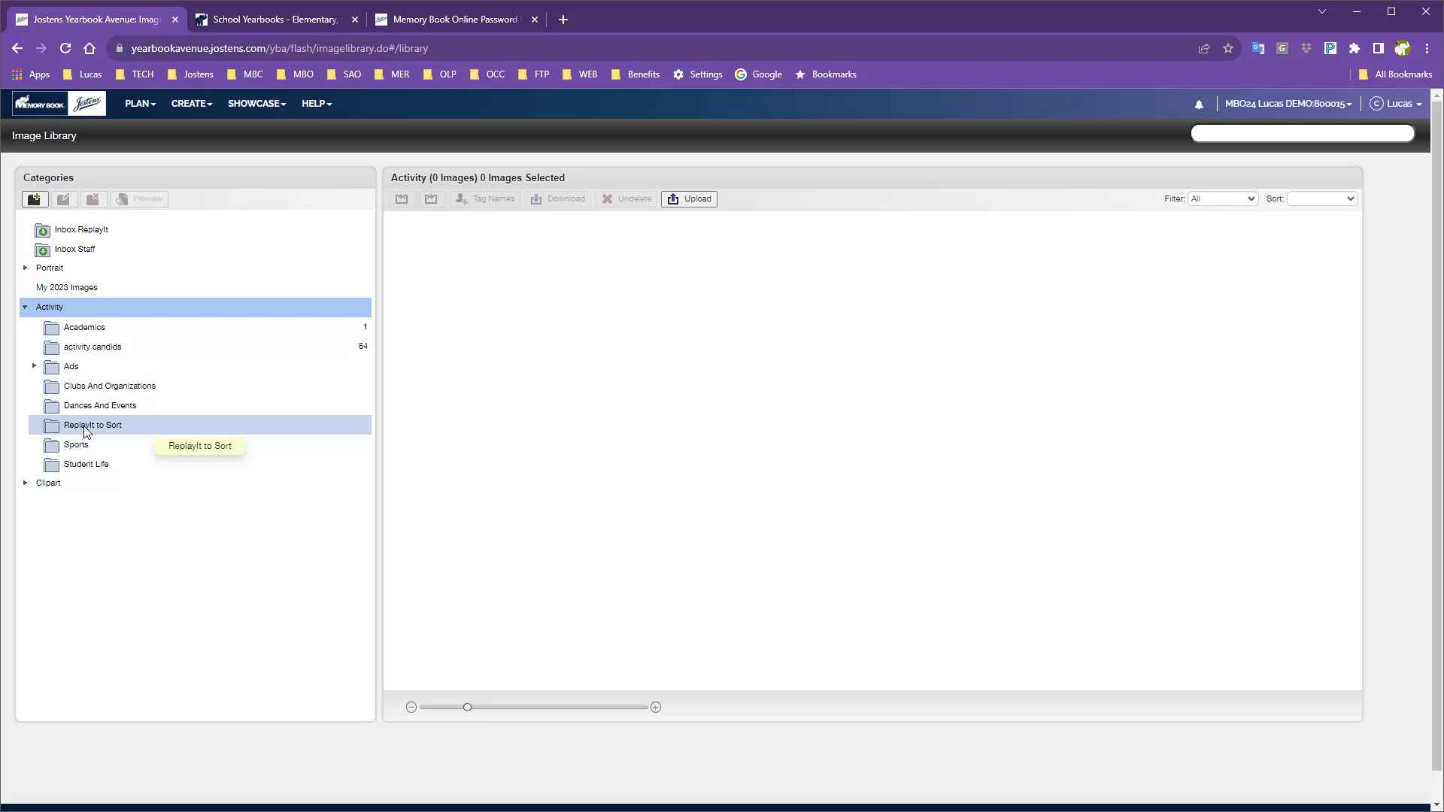
# Create a Standard subcategory named 'Sort Images' under Activity.
pyautogui.click(34, 200)
pyautogui.click(122, 235)
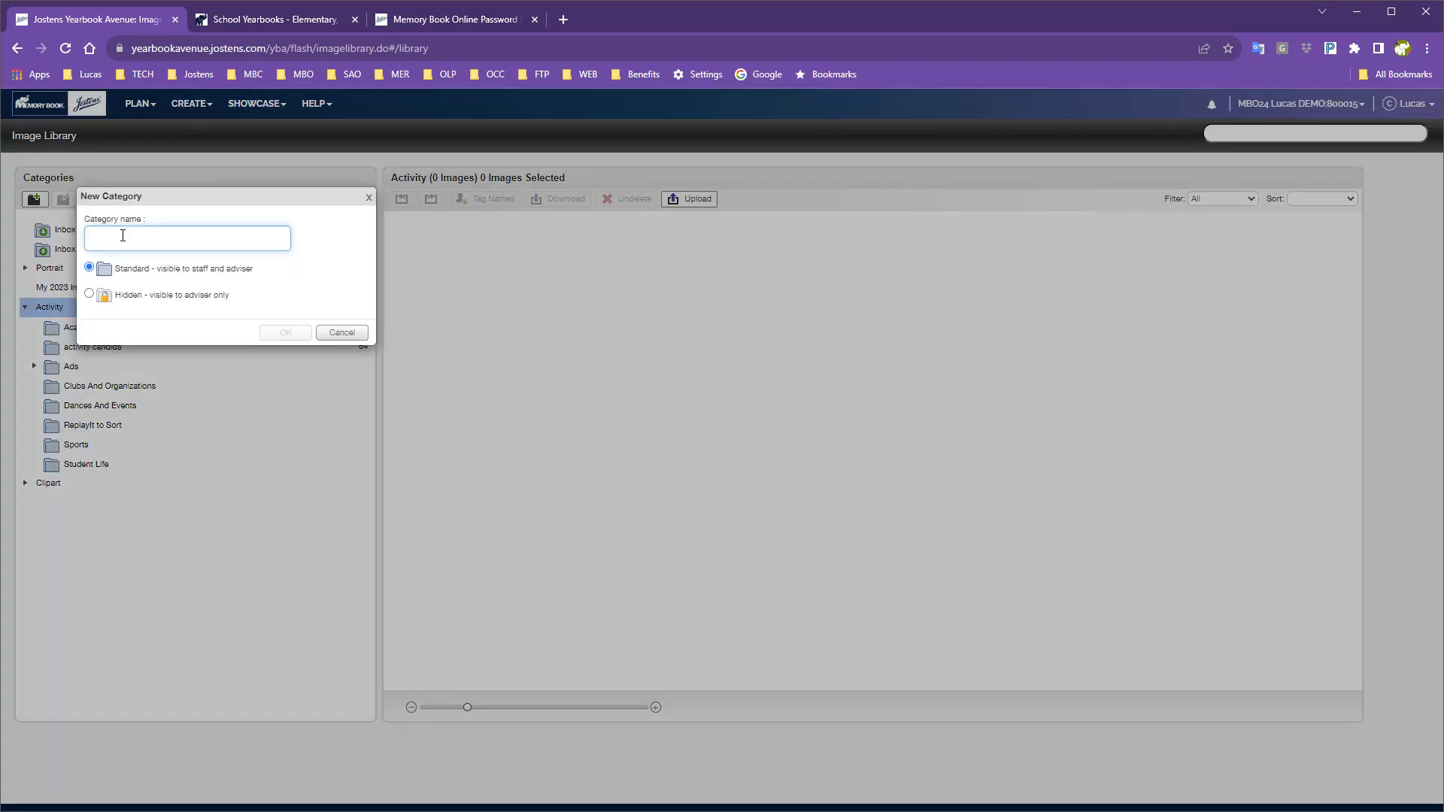
pyautogui.write('Sort Imaghesx')
pyautogui.press('BackSpace')
pyautogui.press('BackSpace')
pyautogui.write('es')
pyautogui.click(285, 333)
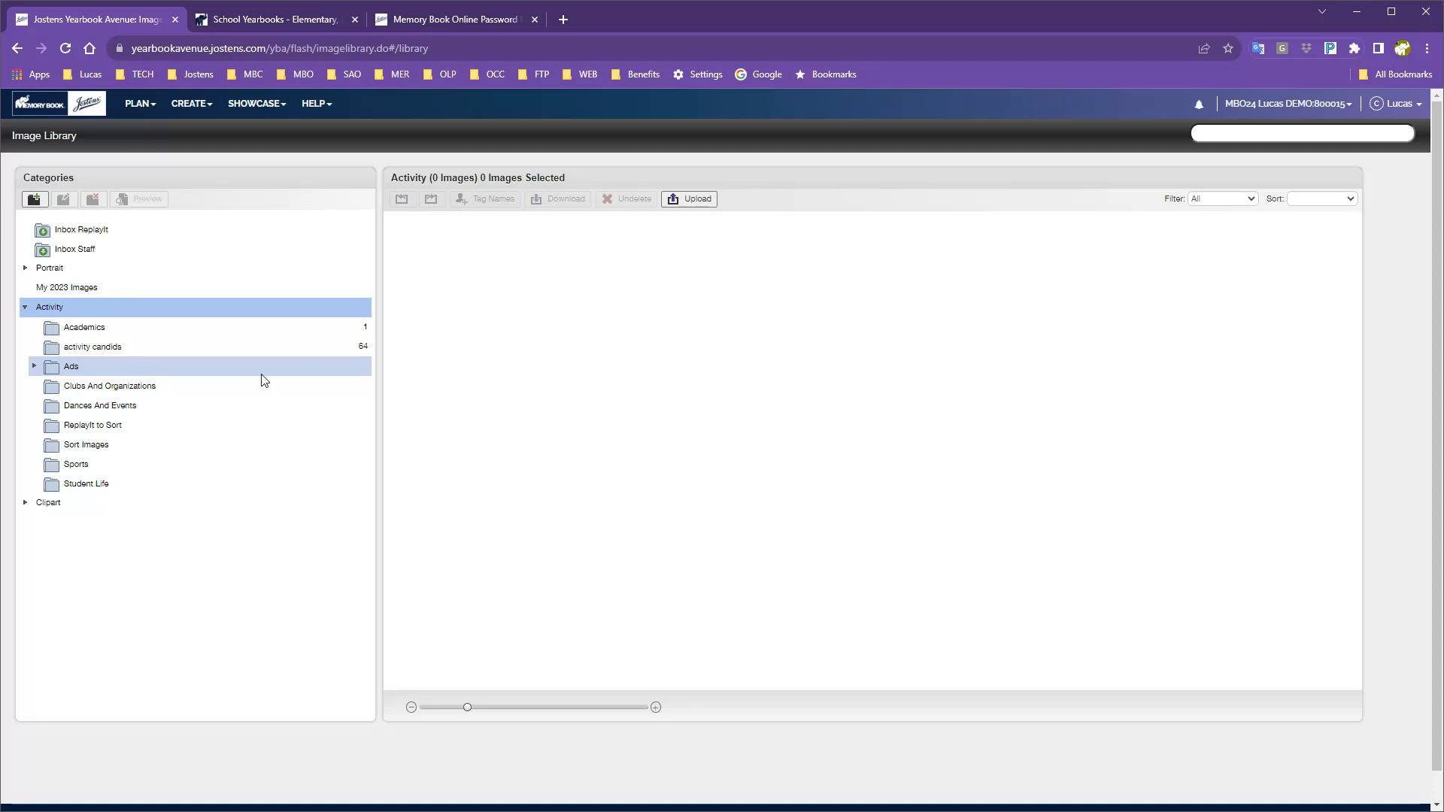
# Browse Academics and ReplayIt to Sort, then mark the 64 activity candids for the 2025 yearbook.
pyautogui.click(103, 334)
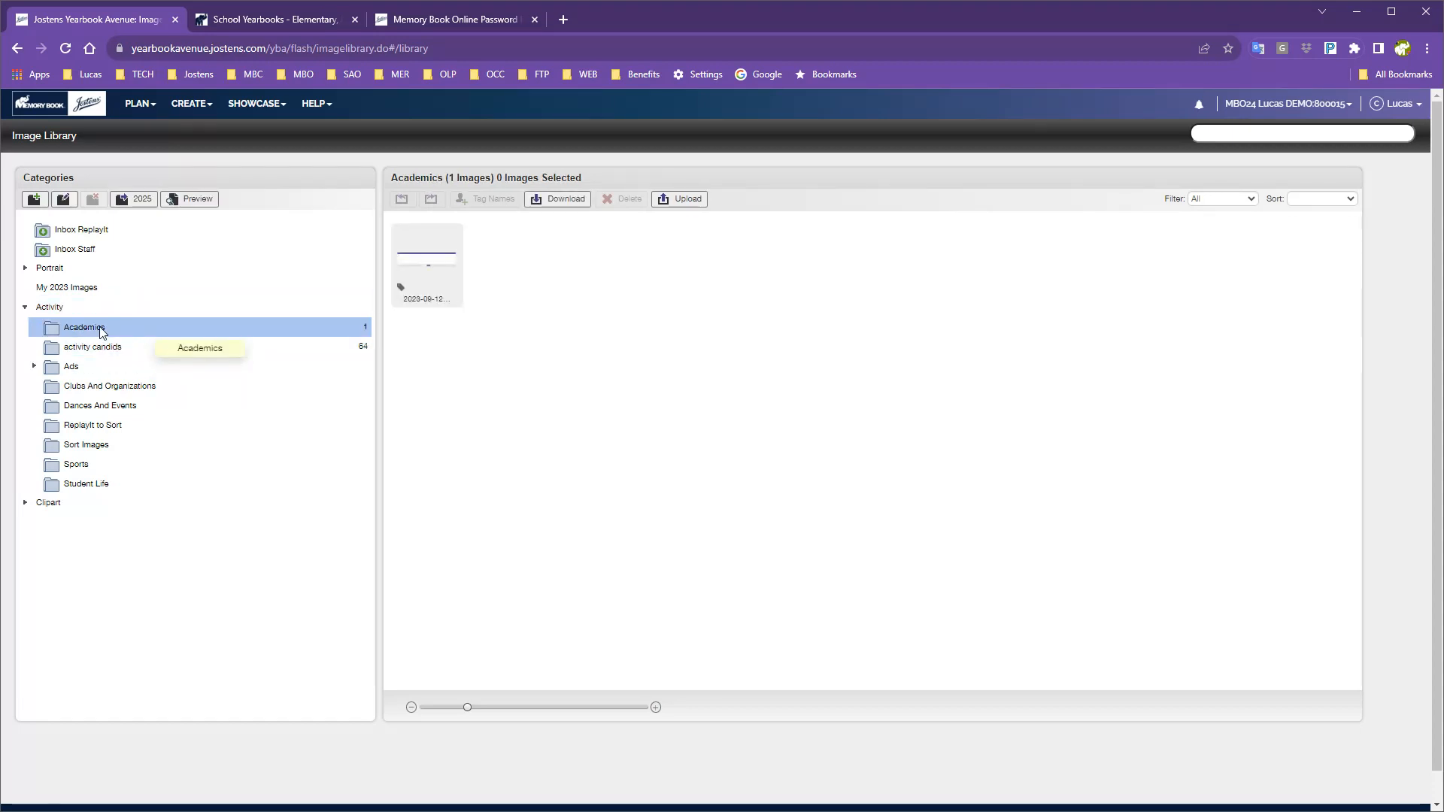
pyautogui.click(95, 433)
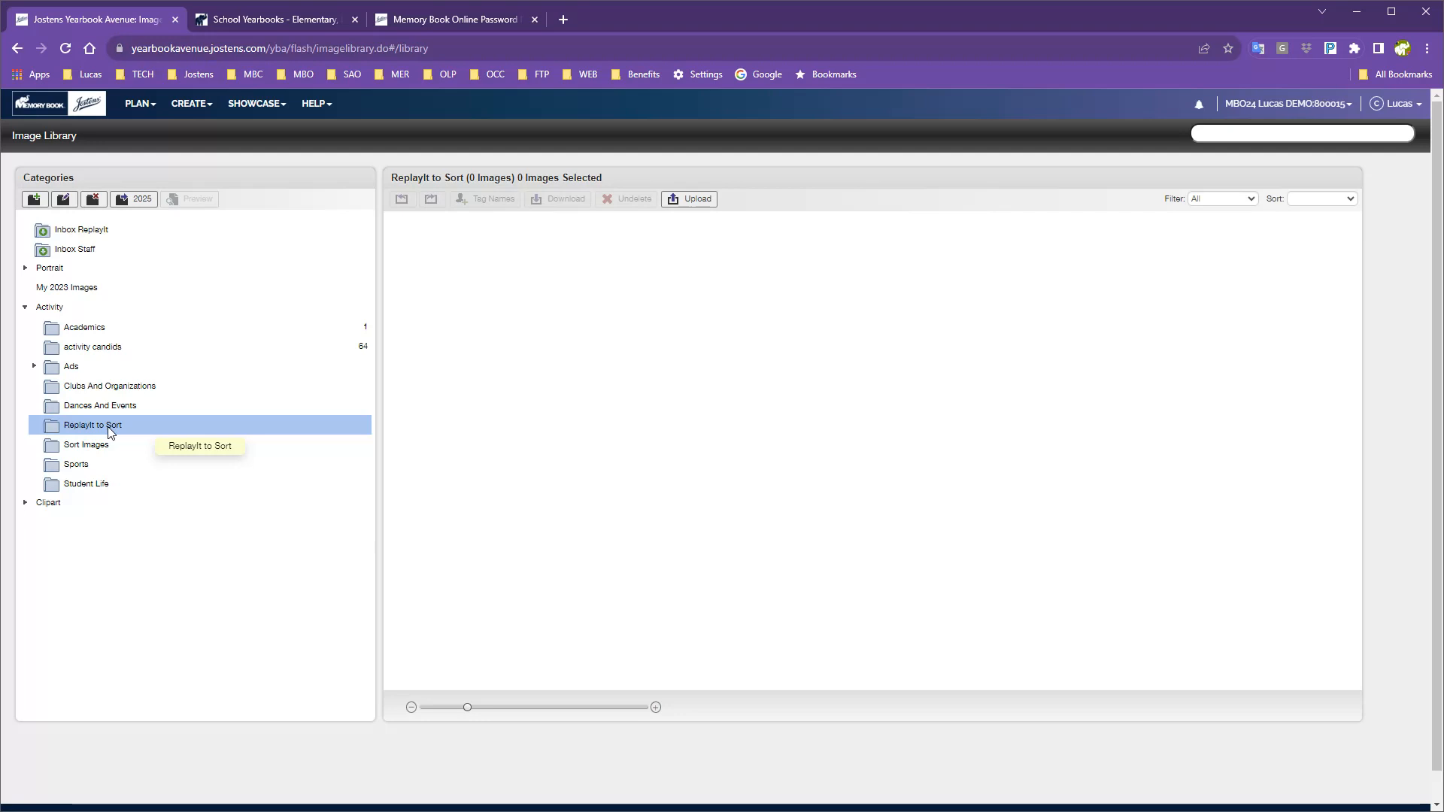
pyautogui.click(94, 350)
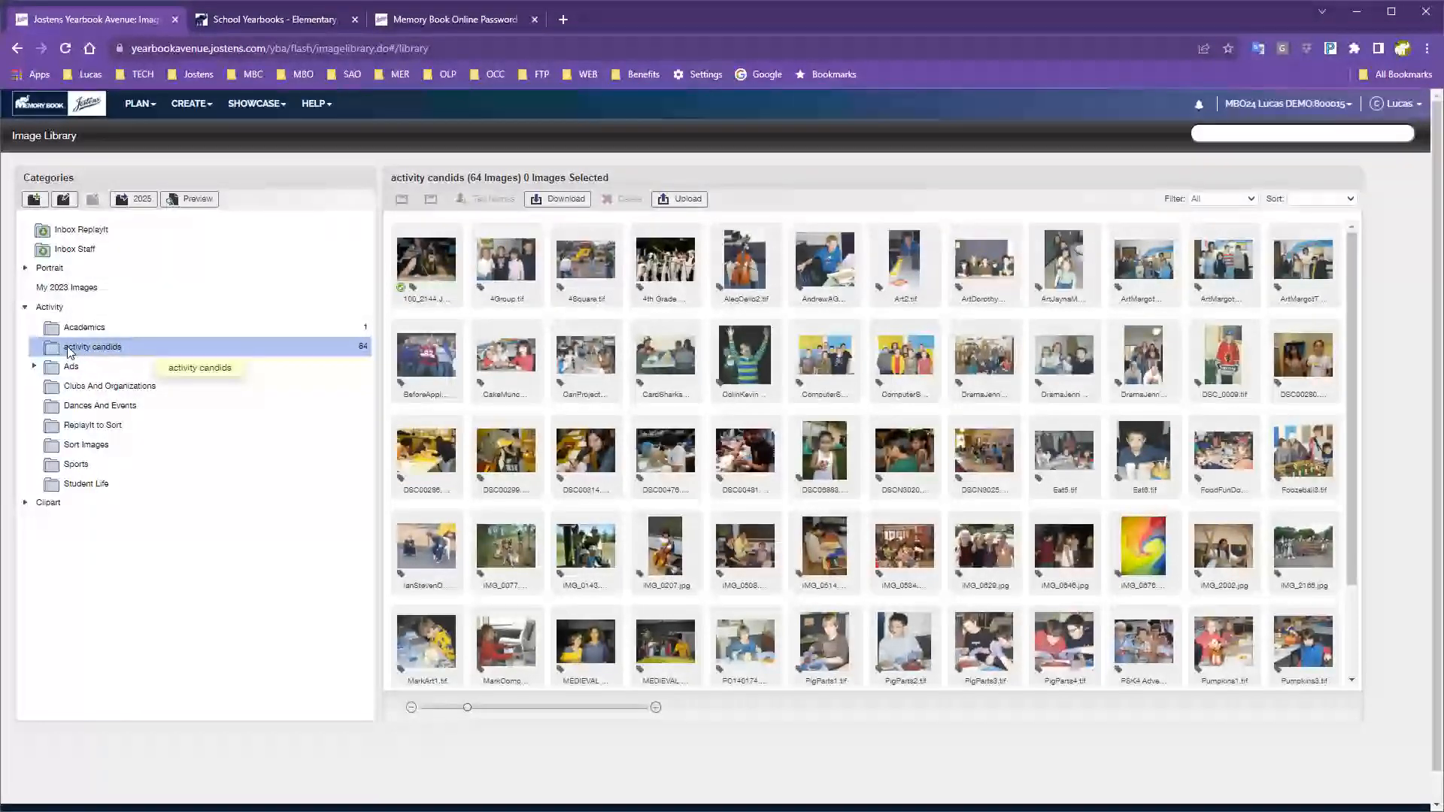
pyautogui.click(141, 205)
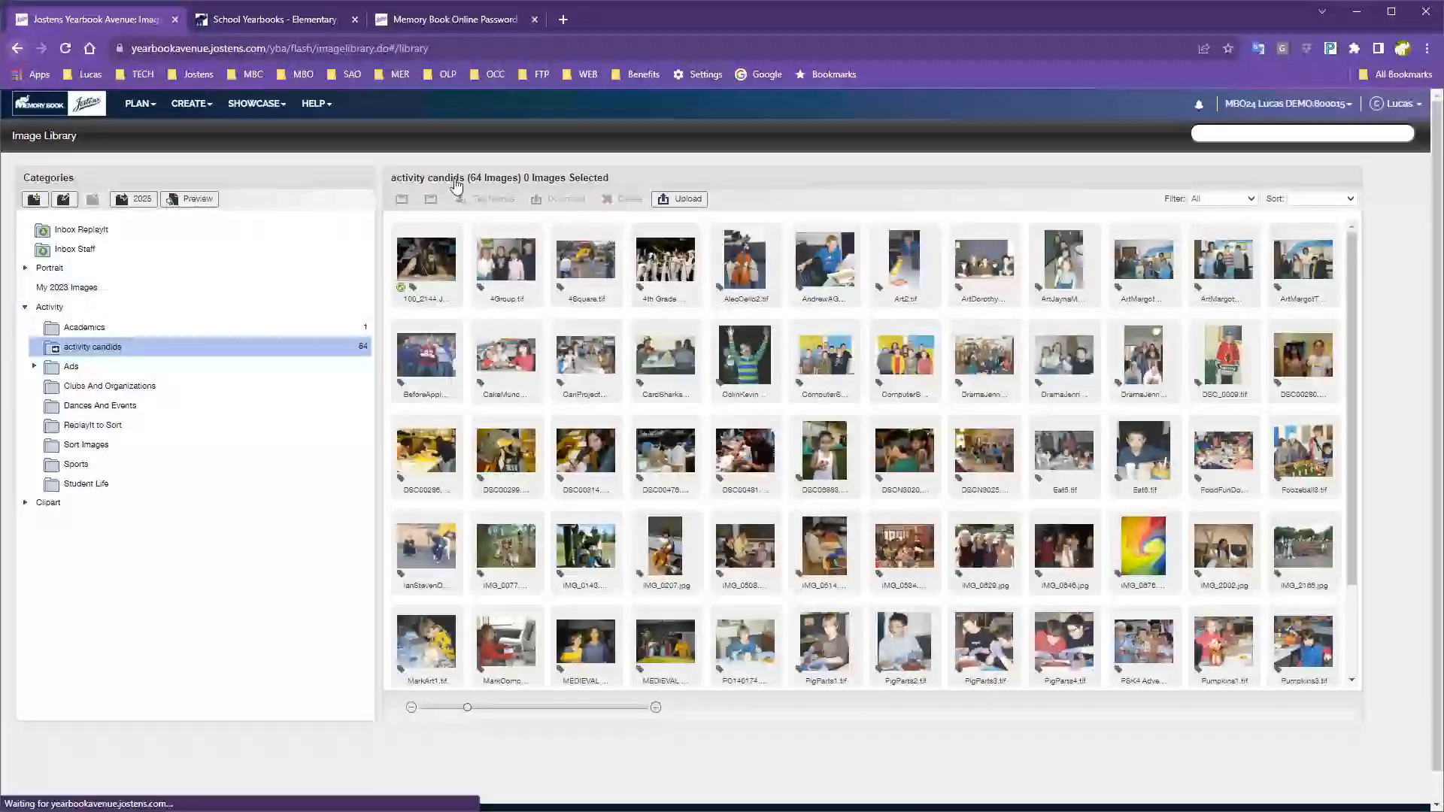
pyautogui.rightClick(19, 48)
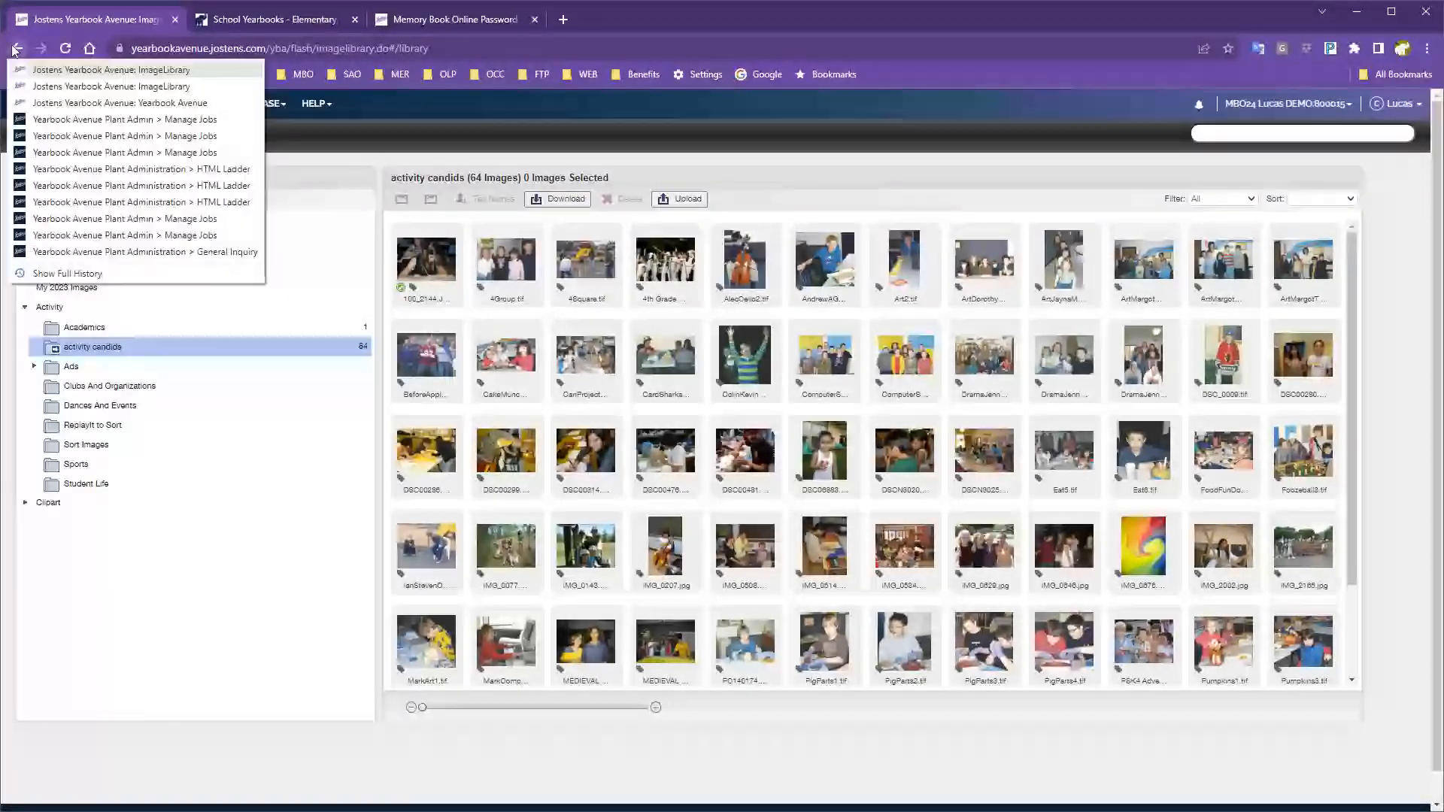
# Load the 2023 demo job and open its Image Library.
pyautogui.click(136, 123)
pyautogui.moveTo(467, 161); pyautogui.dragTo(509, 171)
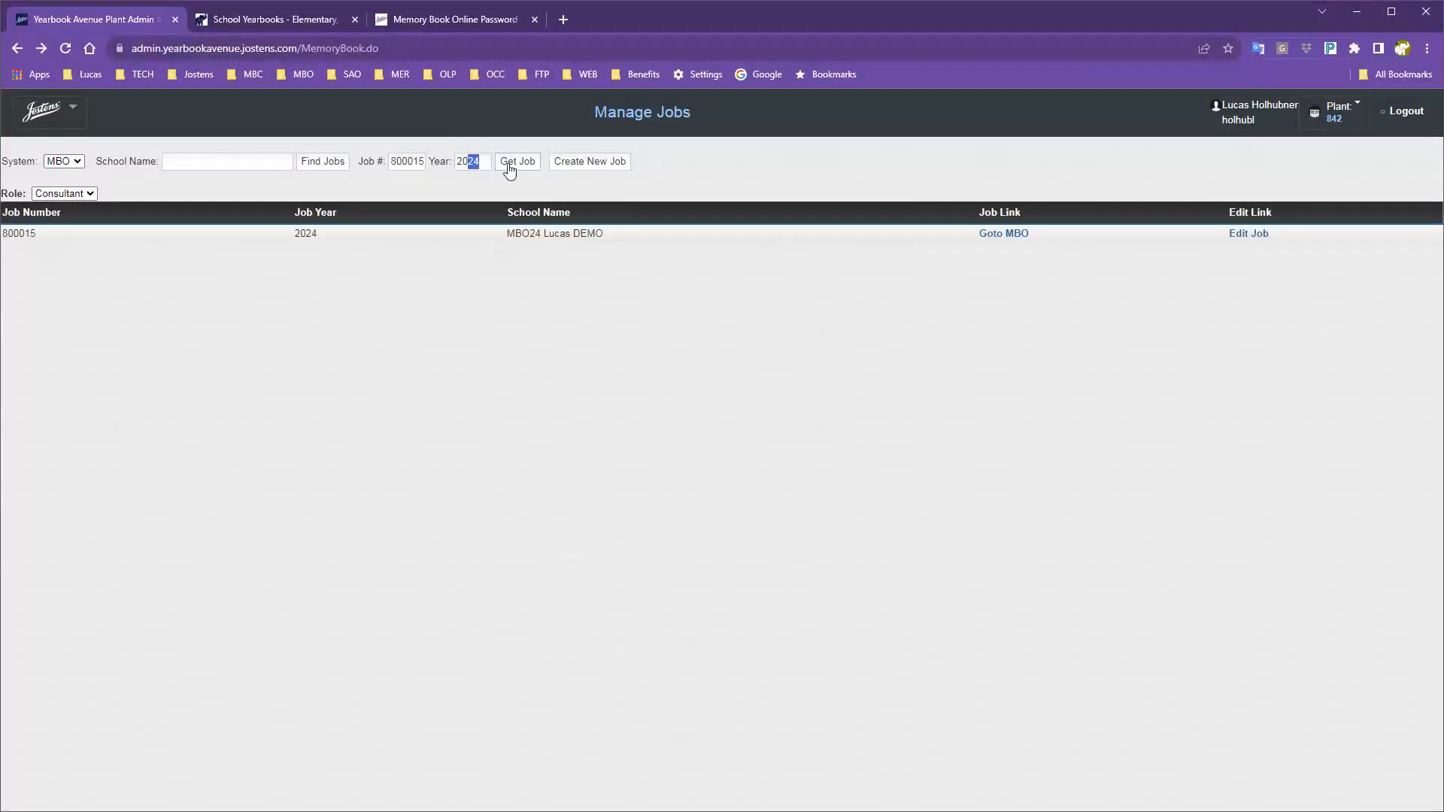
pyautogui.write('23')
pyautogui.click(509, 165)
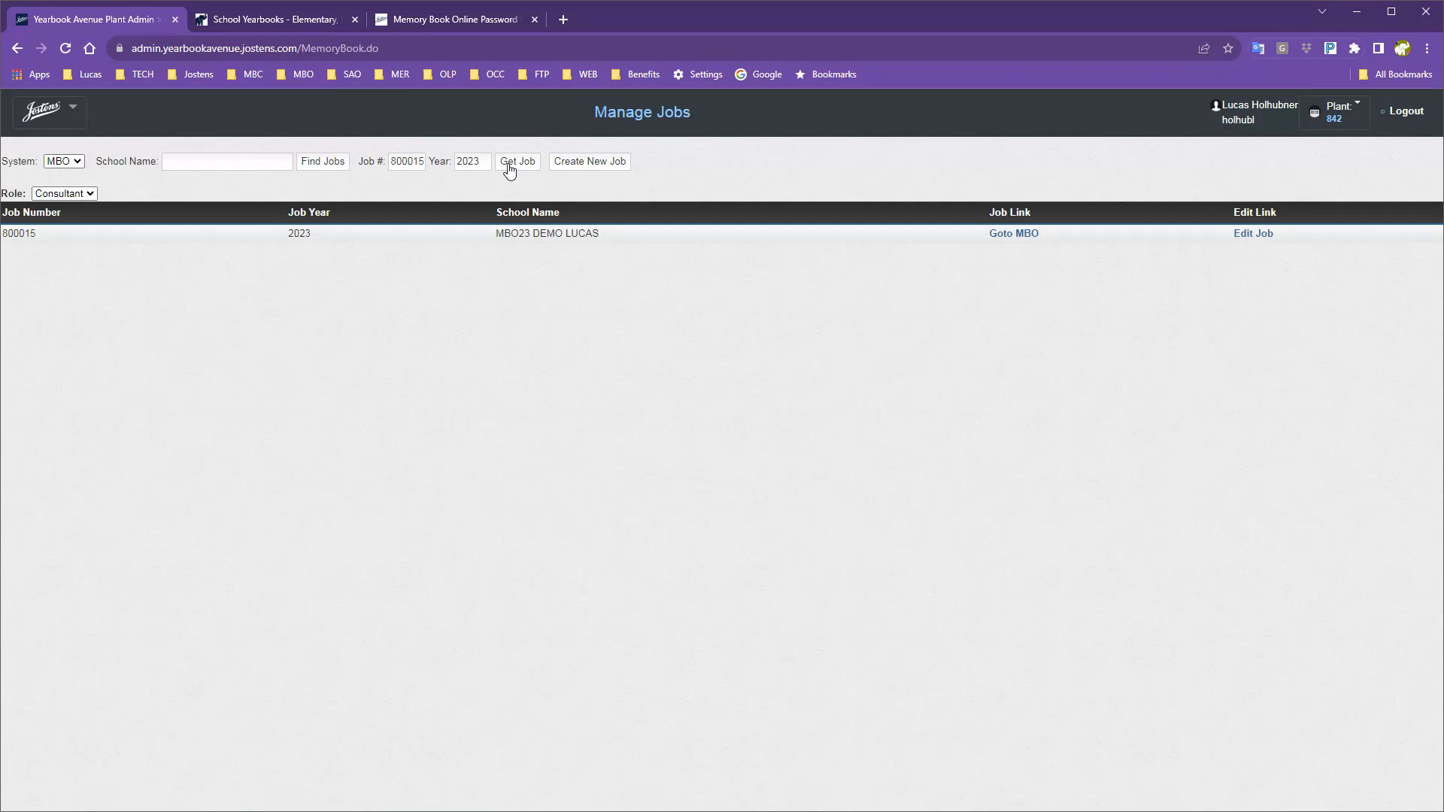
pyautogui.click(1023, 236)
pyautogui.click(198, 105)
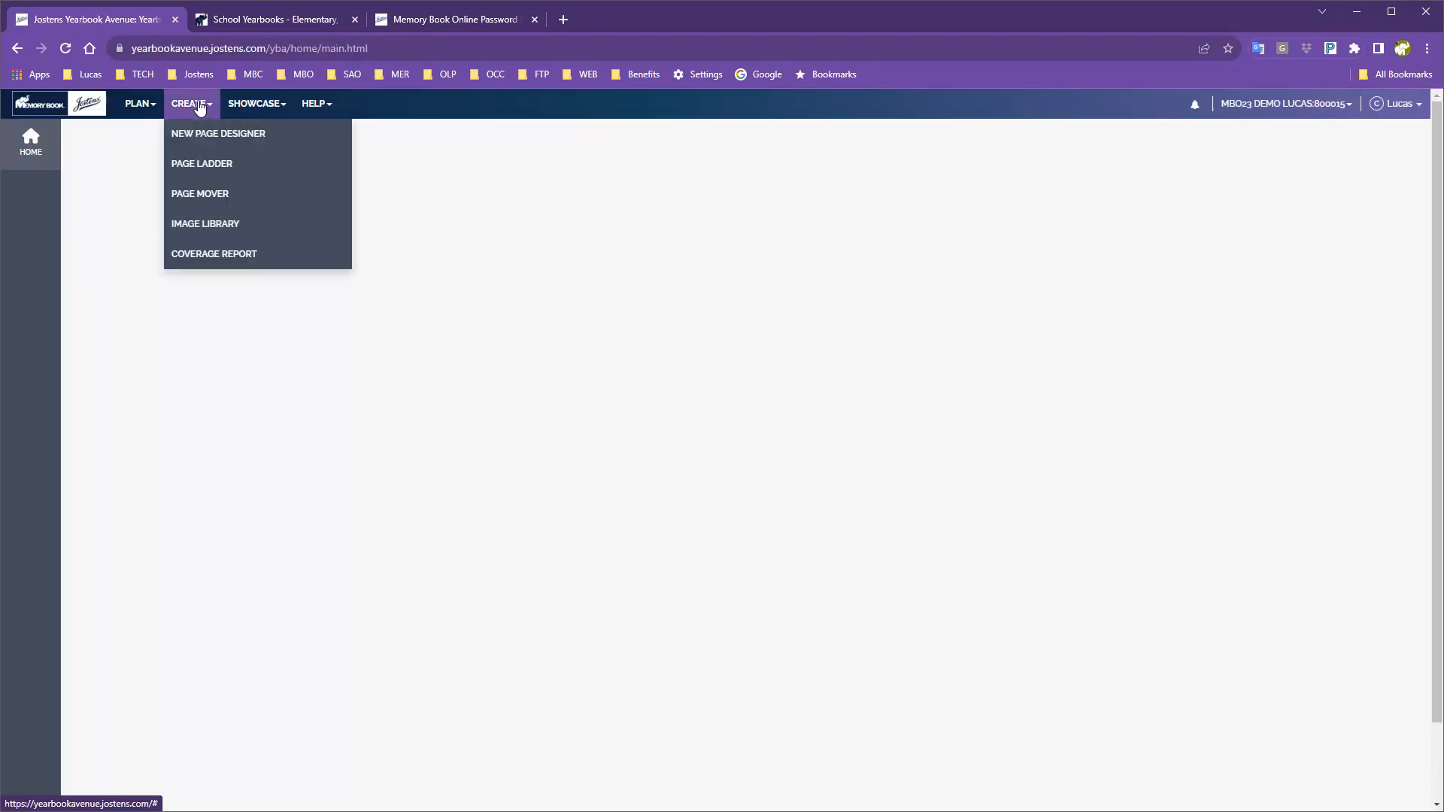
pyautogui.click(201, 223)
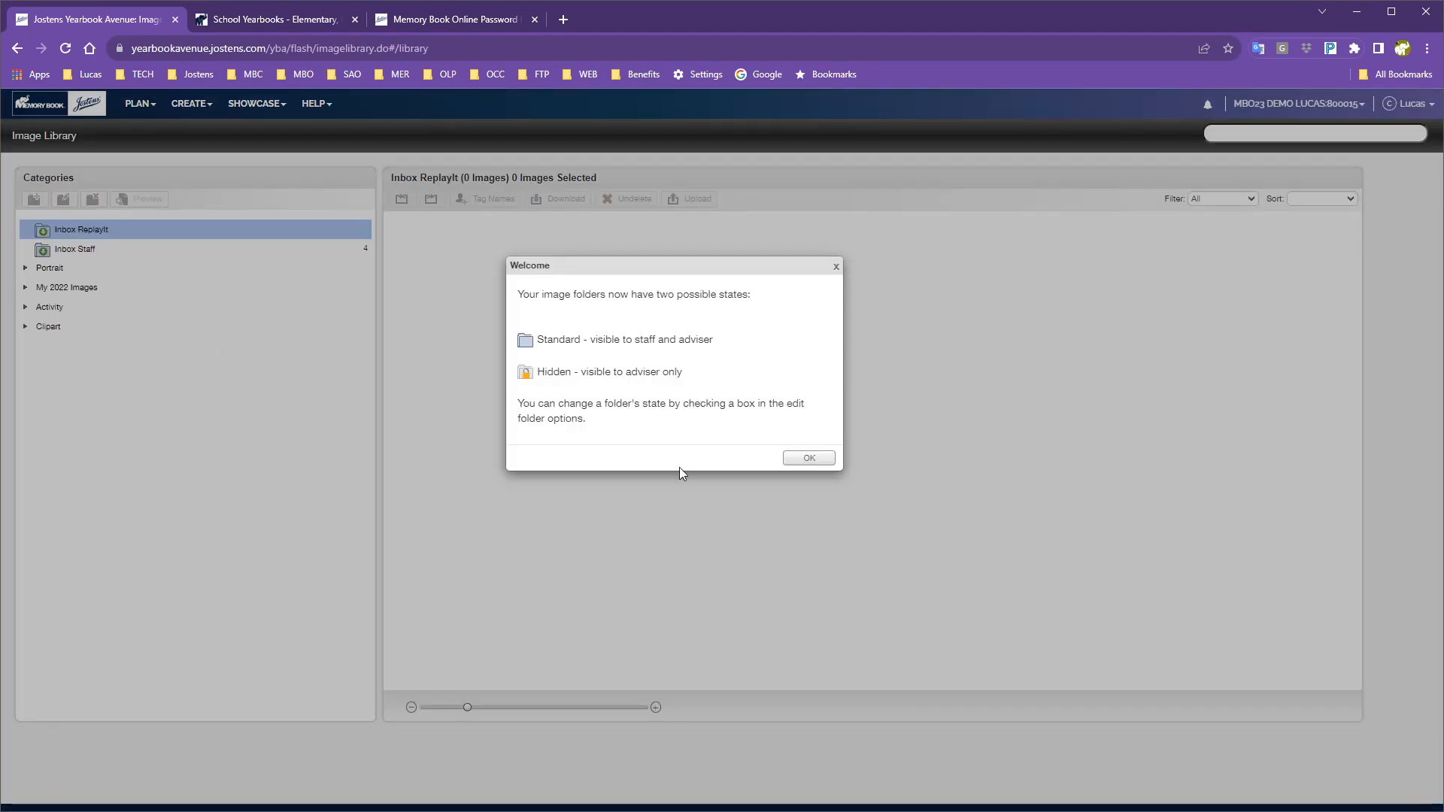
pyautogui.click(809, 457)
# Expand the Activity category and look through Fall Festival, My Backgrounds and HEIC Testing.
pyautogui.click(26, 287)
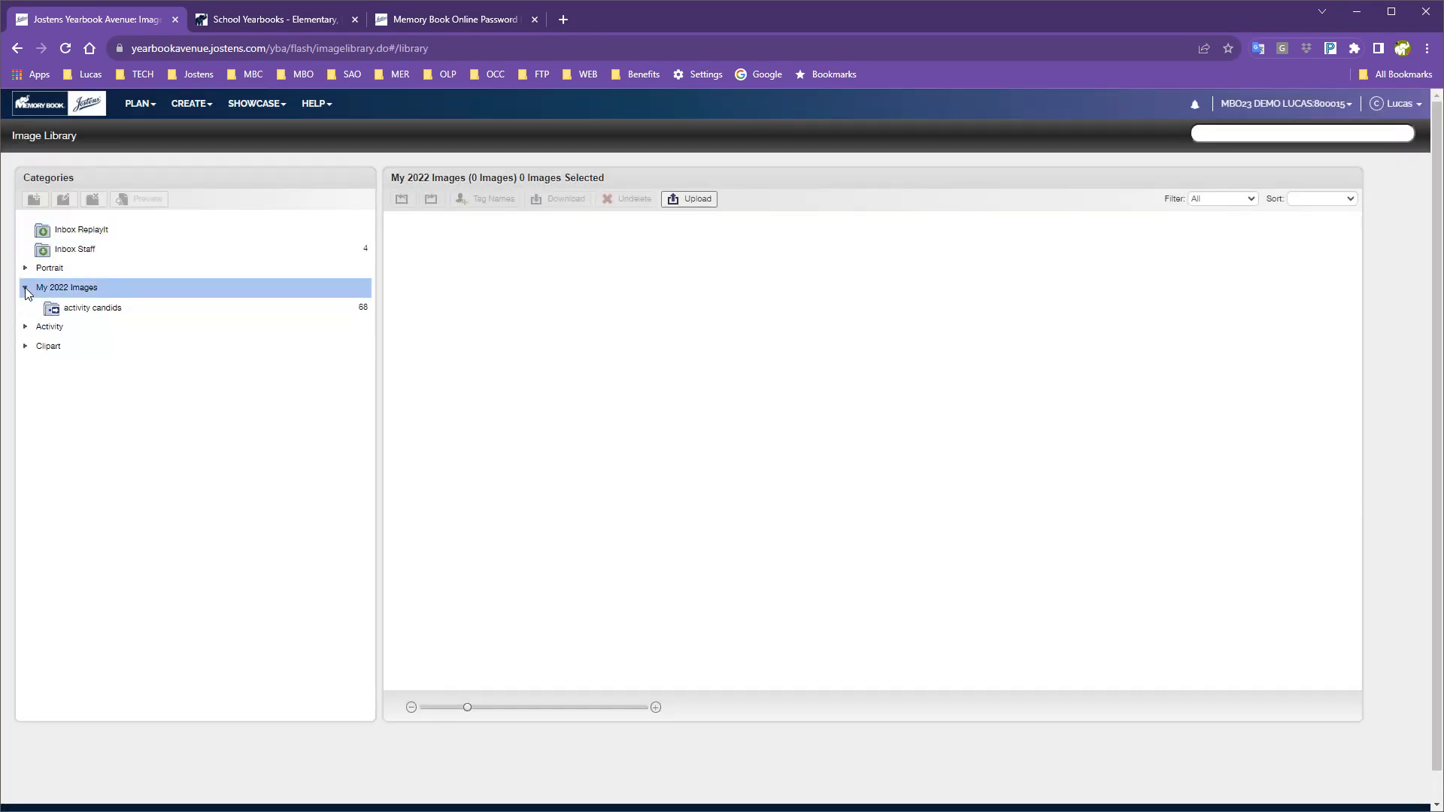
pyautogui.click(26, 287)
pyautogui.click(26, 308)
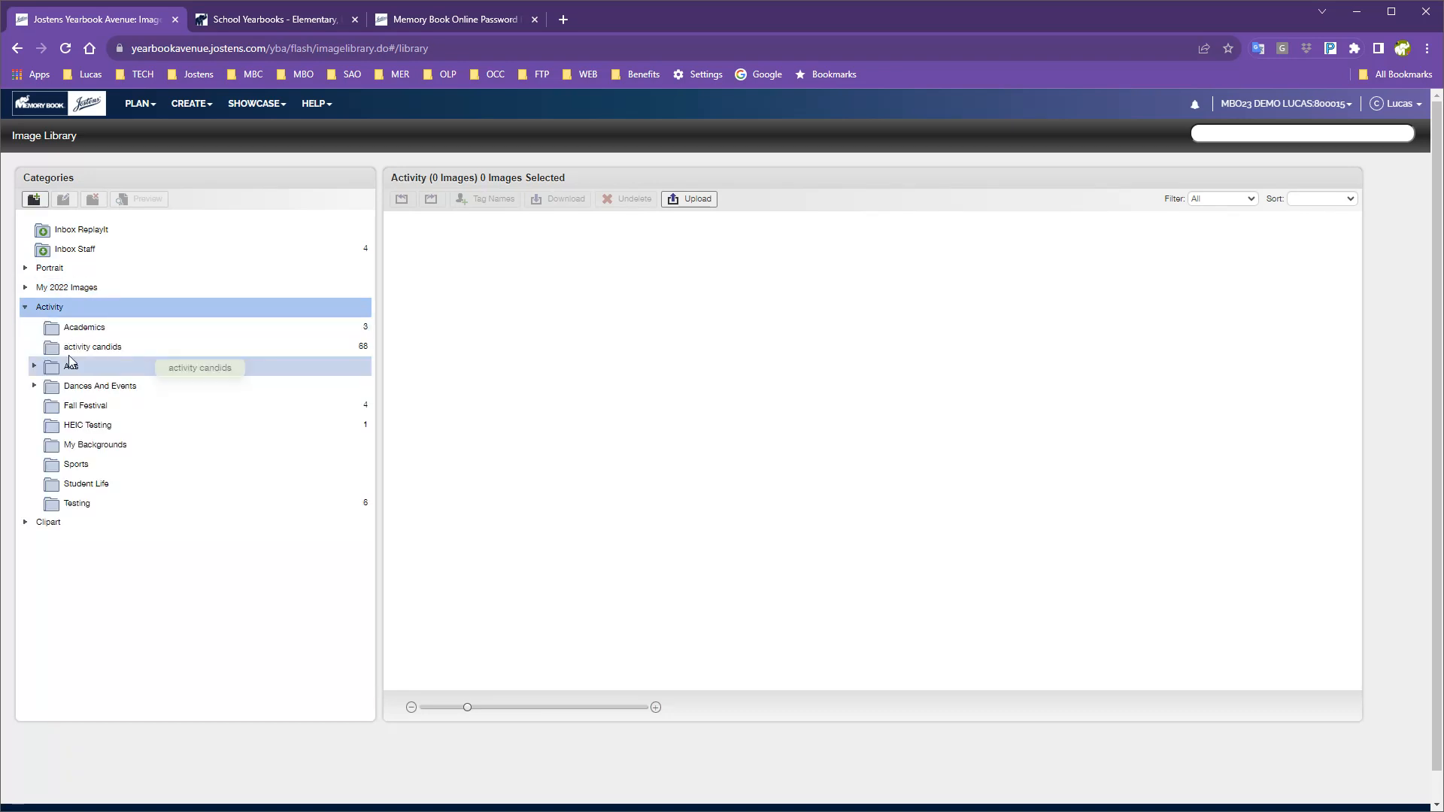
pyautogui.click(75, 408)
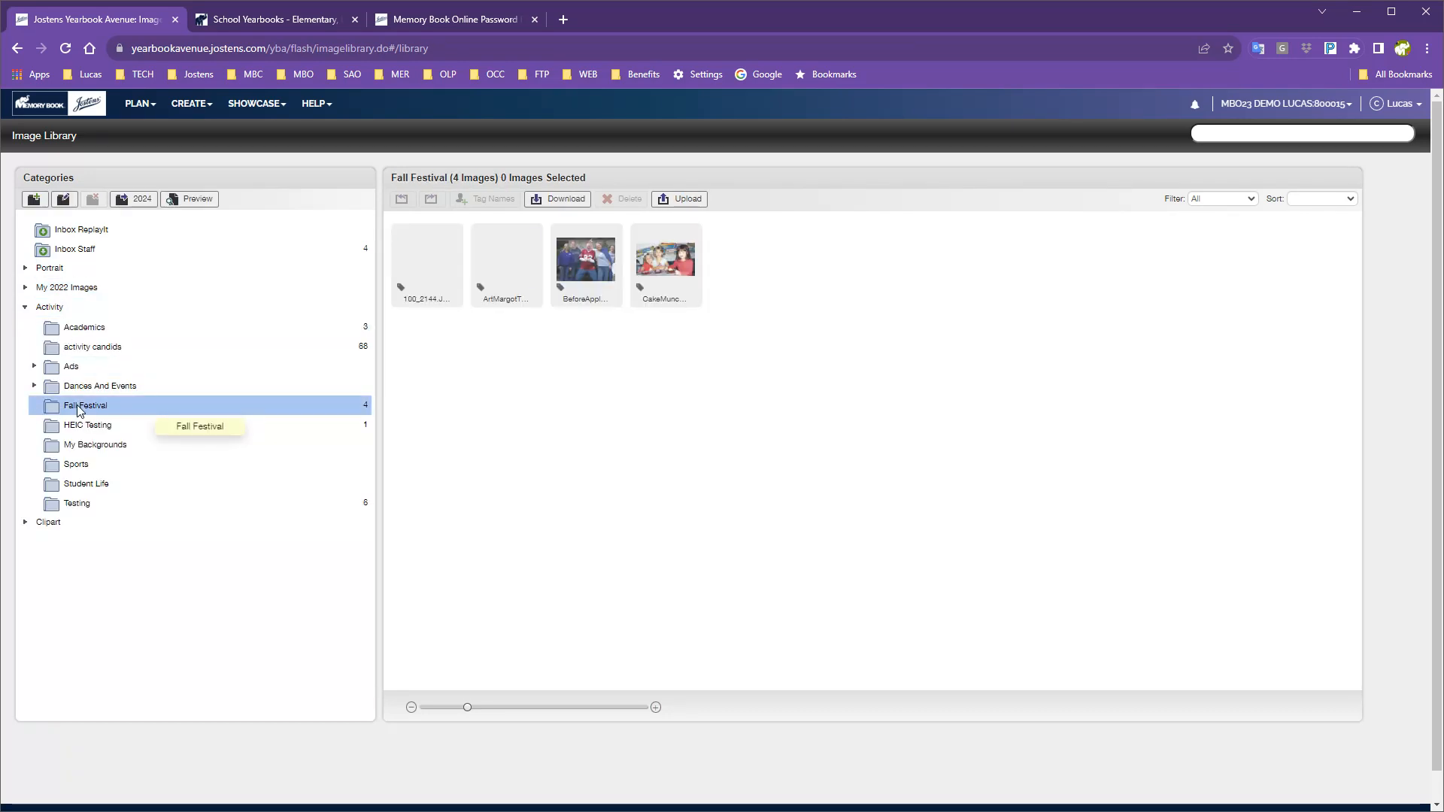
pyautogui.click(91, 448)
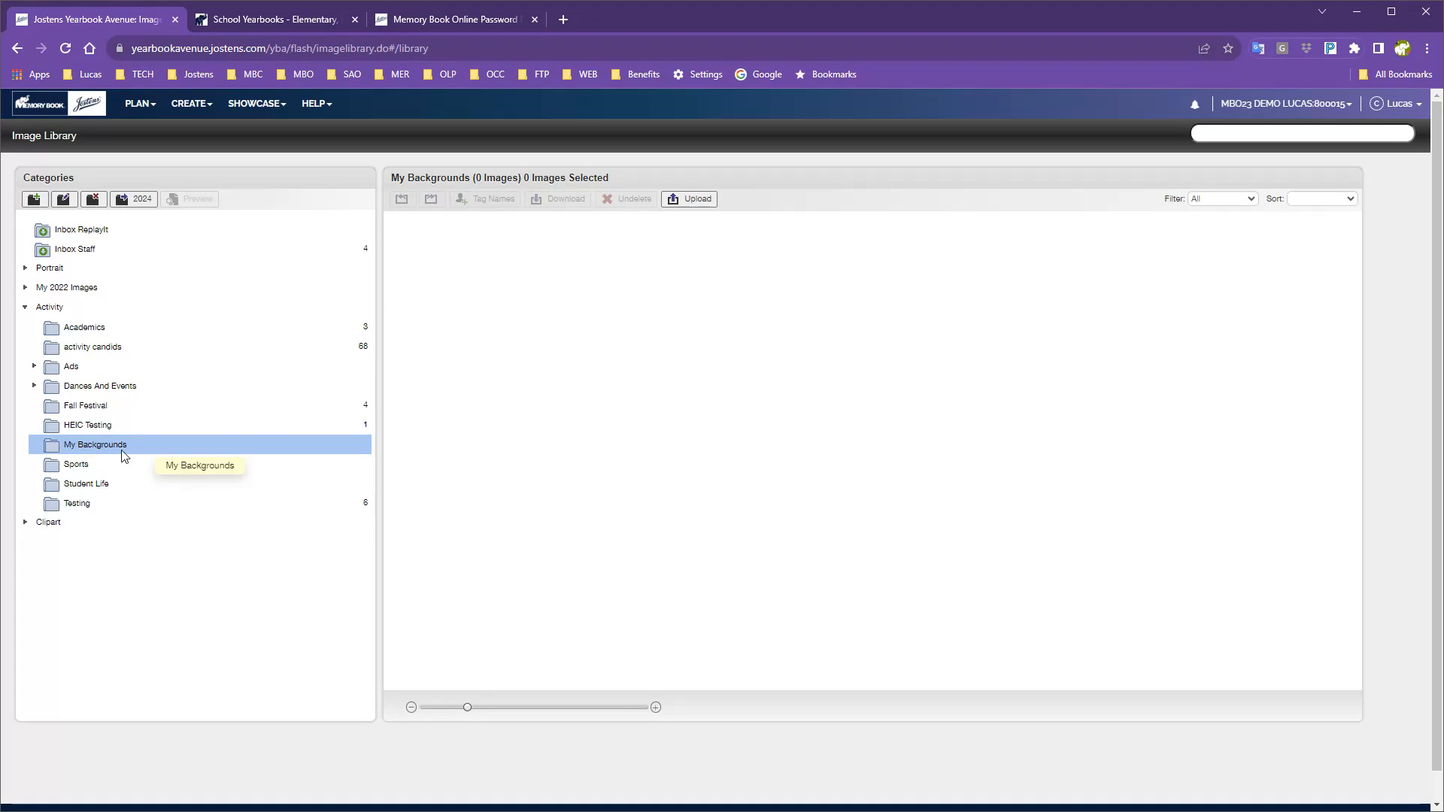
pyautogui.click(90, 426)
pyautogui.click(88, 407)
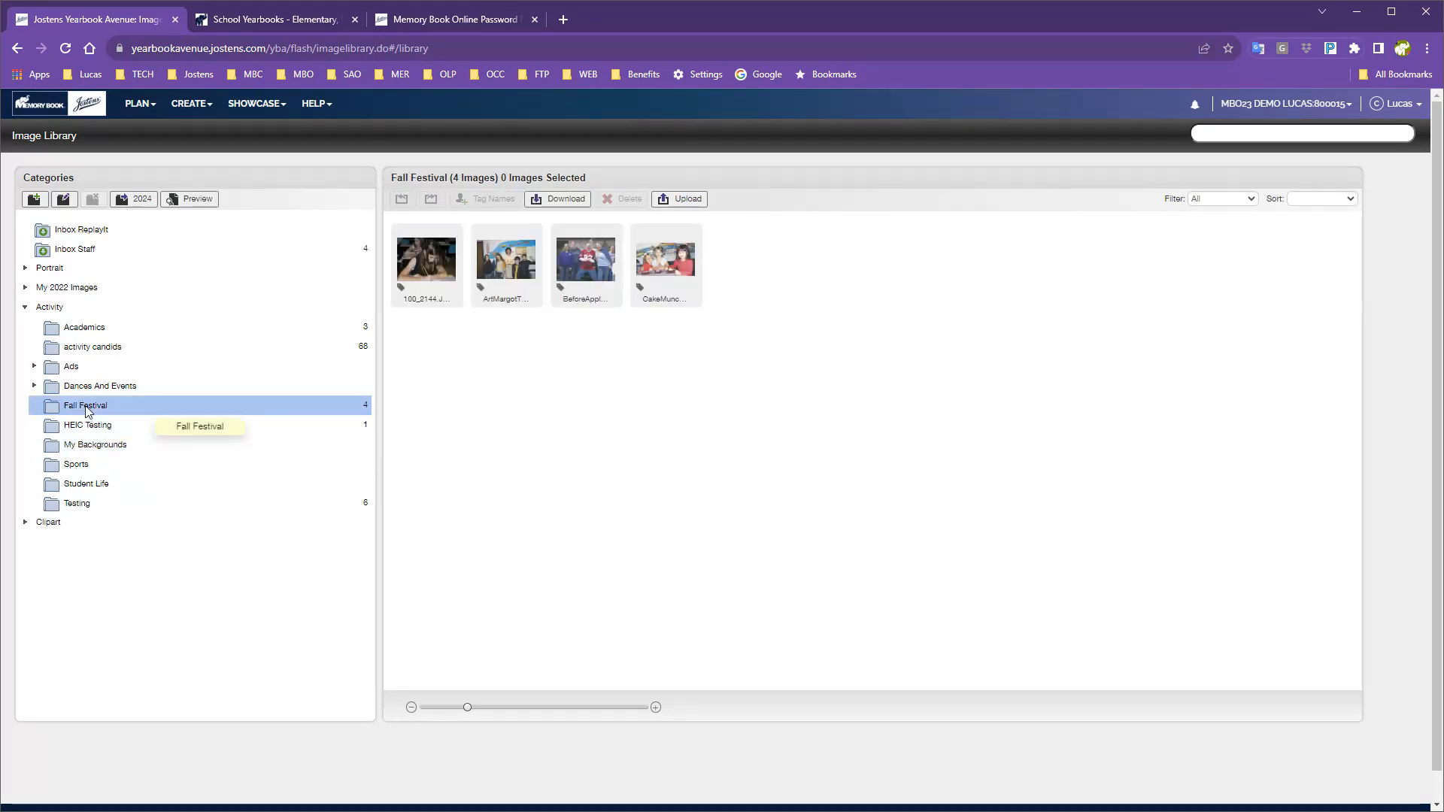
# Mark the 68 activity candids images for the 2024 yearbook, then return to job management.
pyautogui.click(83, 346)
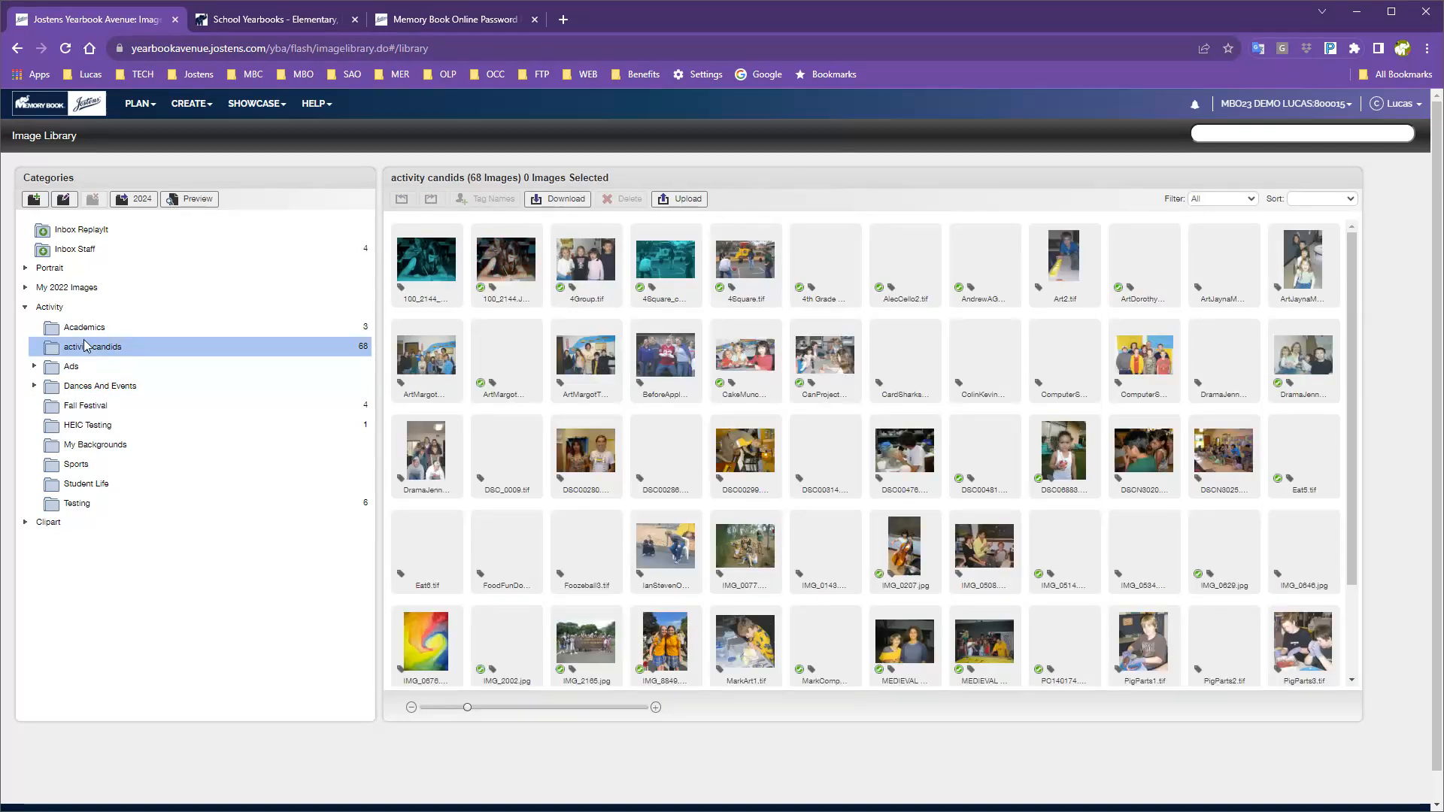
pyautogui.click(83, 329)
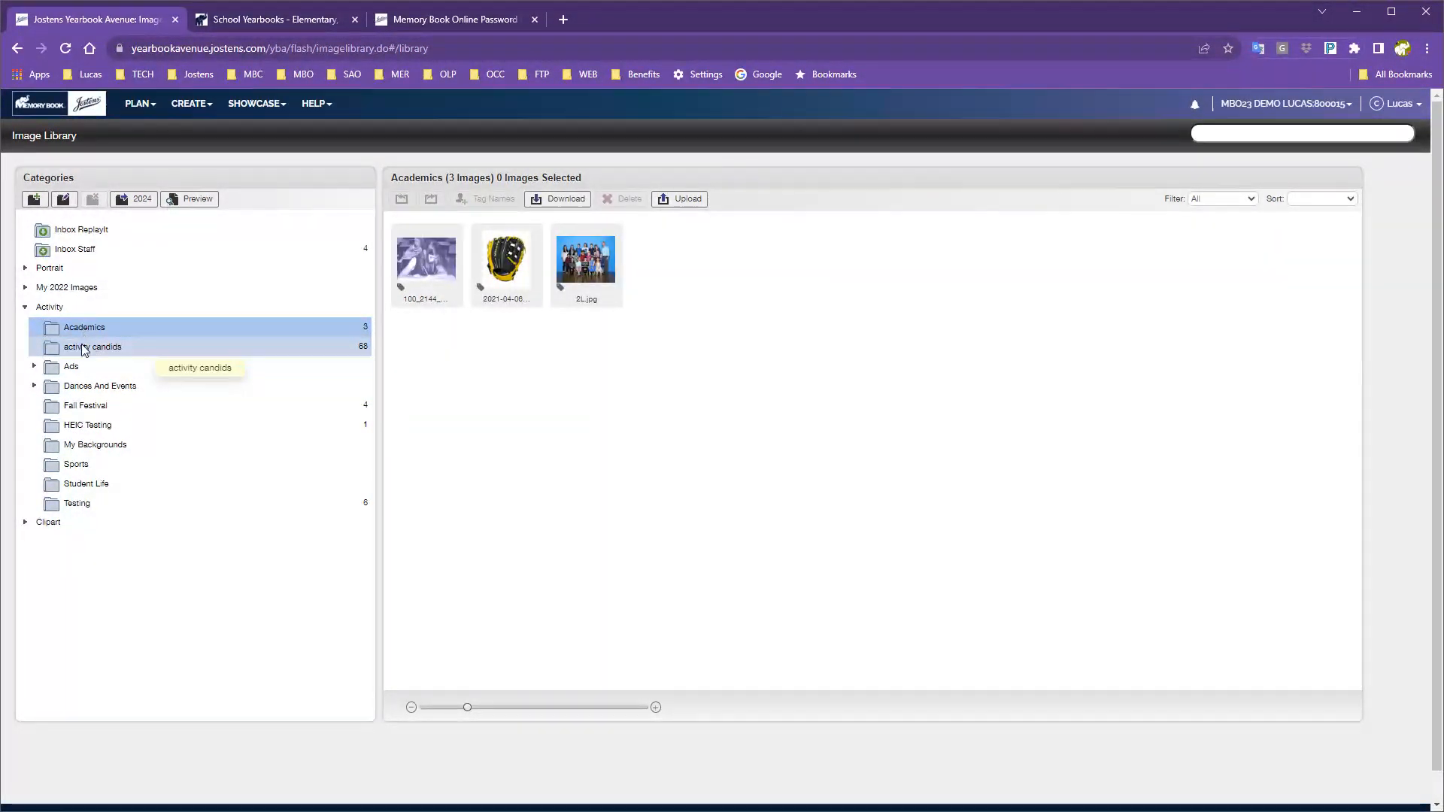
pyautogui.click(83, 349)
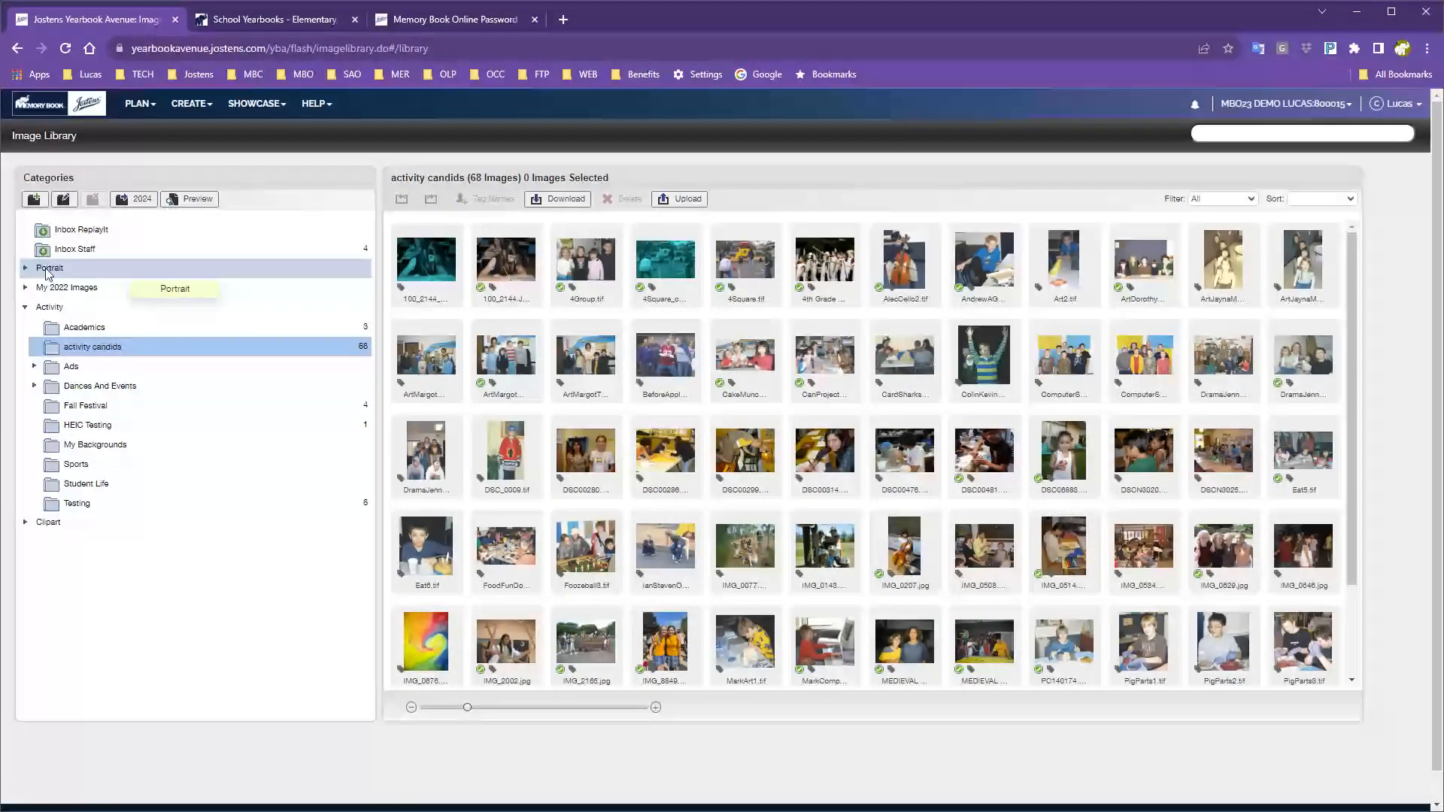
pyautogui.click(142, 204)
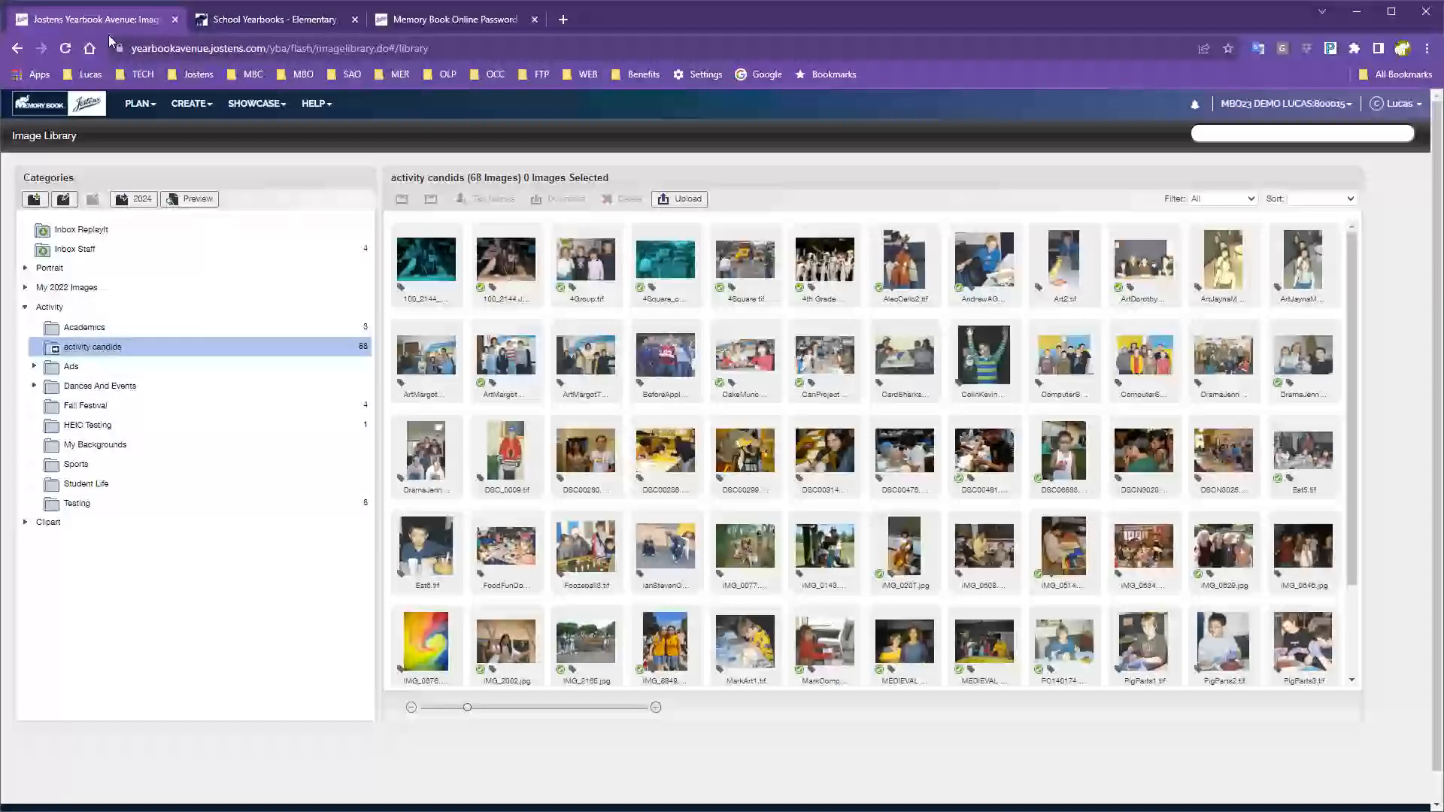
pyautogui.rightClick(18, 51)
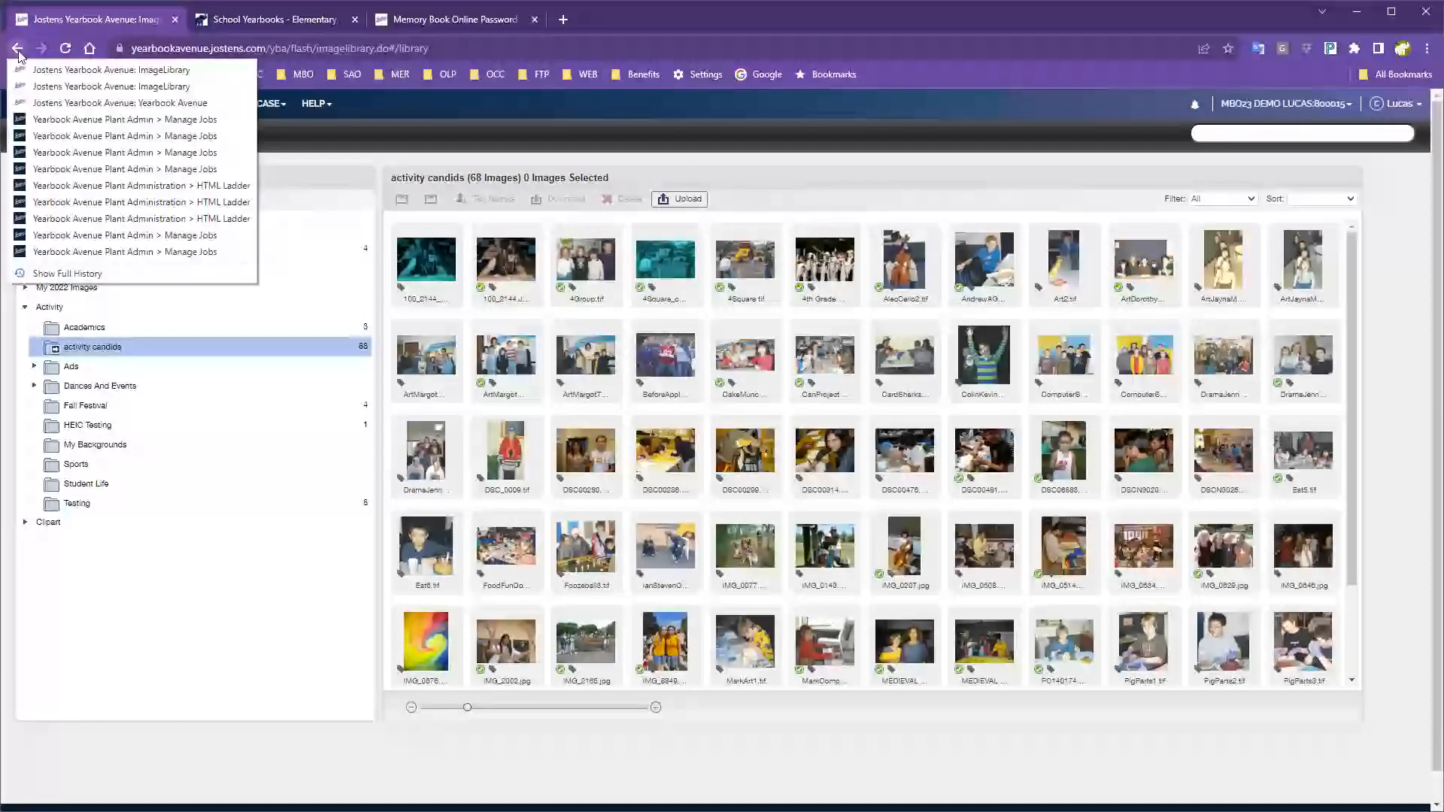
pyautogui.click(135, 120)
# Load the 2024 demo job and open its Image Library.
pyautogui.doubleClick(462, 164)
pyautogui.write('2024')
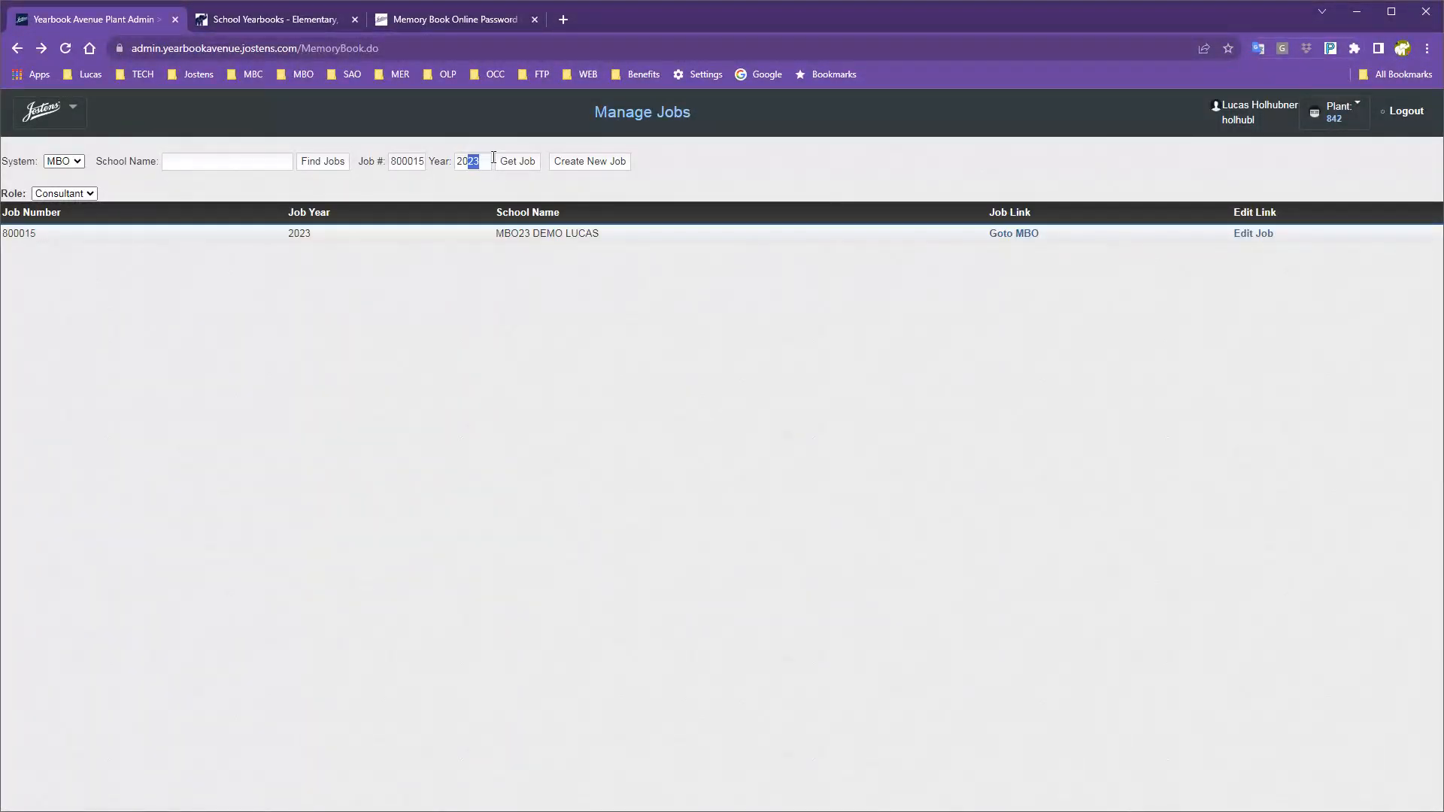
pyautogui.press('Return')
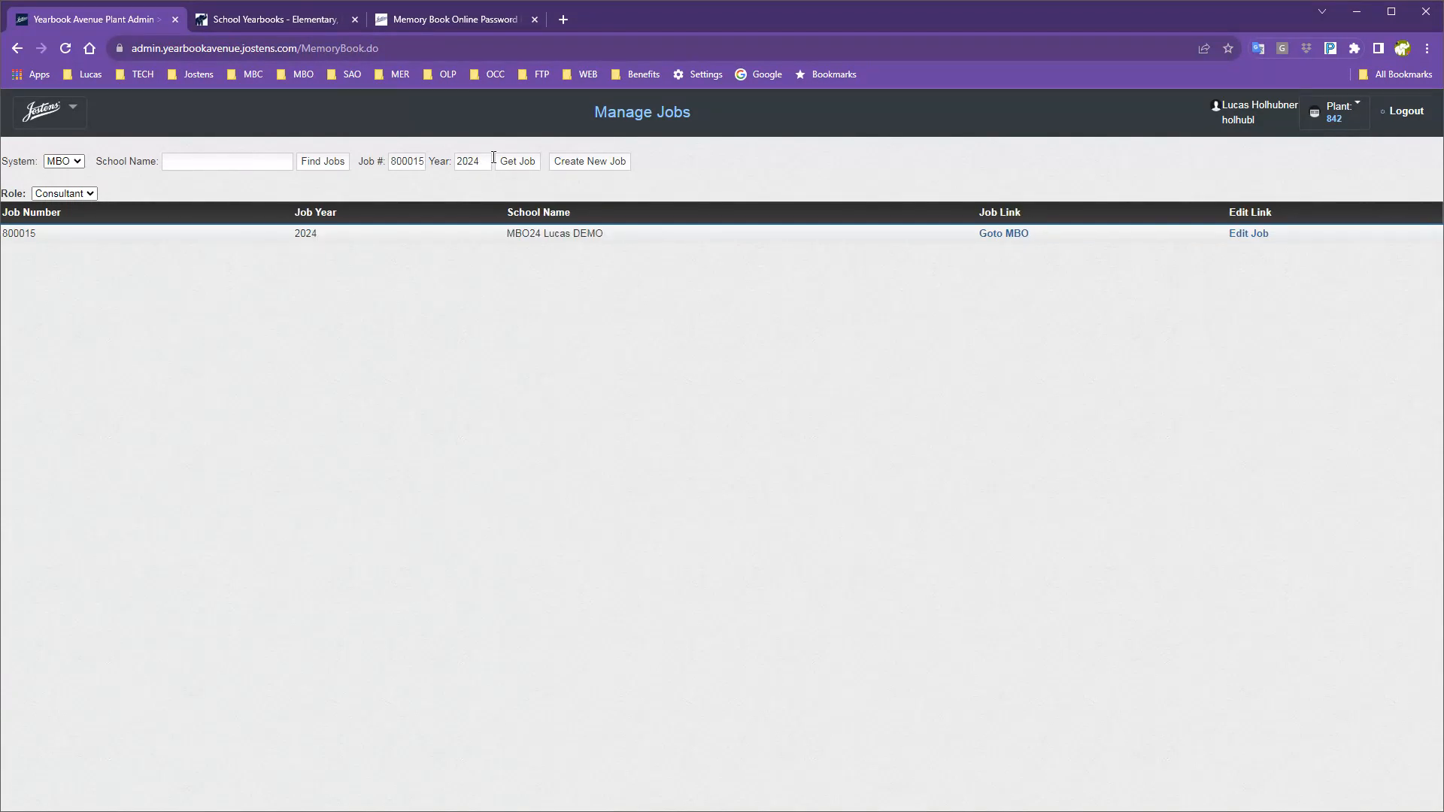
pyautogui.click(1007, 234)
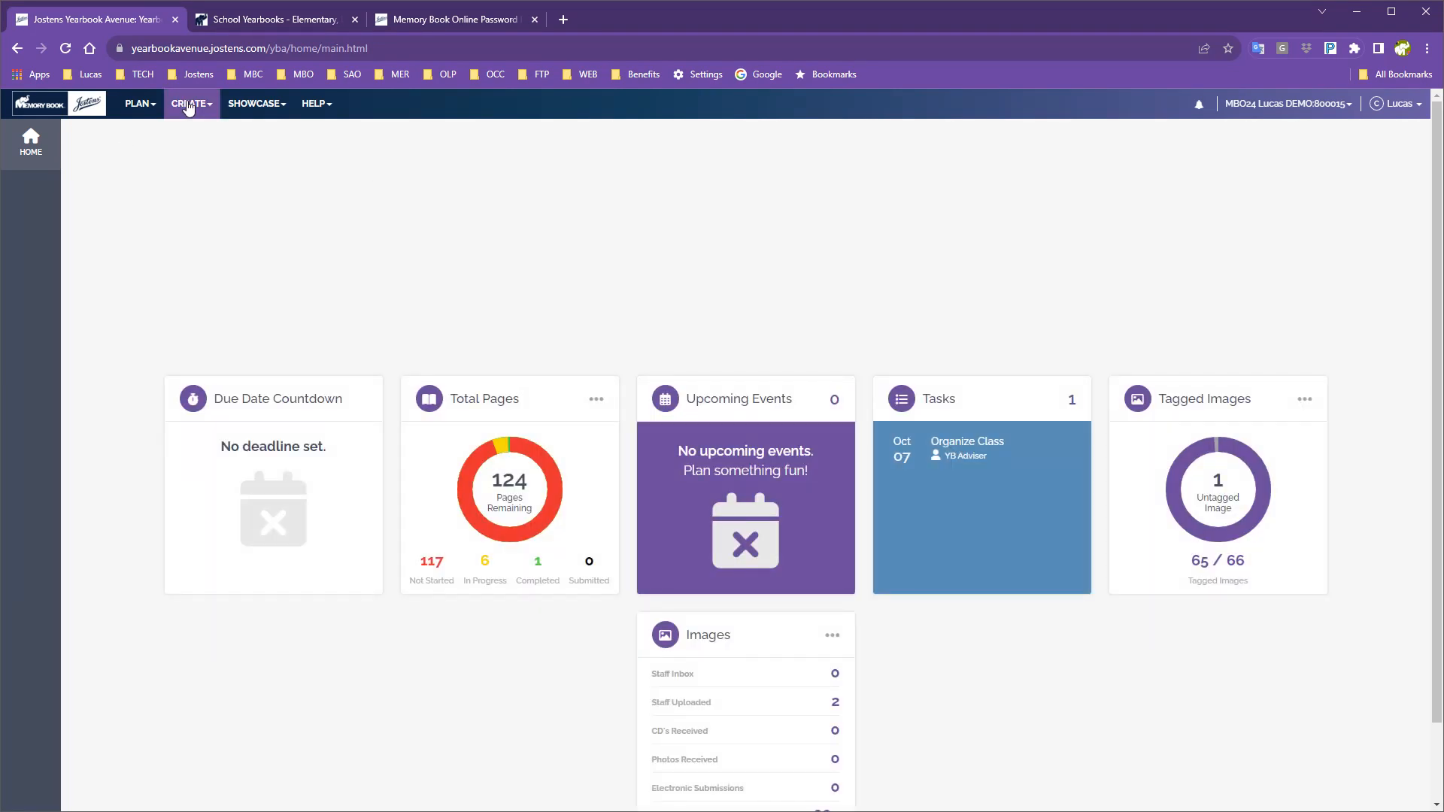
pyautogui.click(188, 106)
pyautogui.click(229, 224)
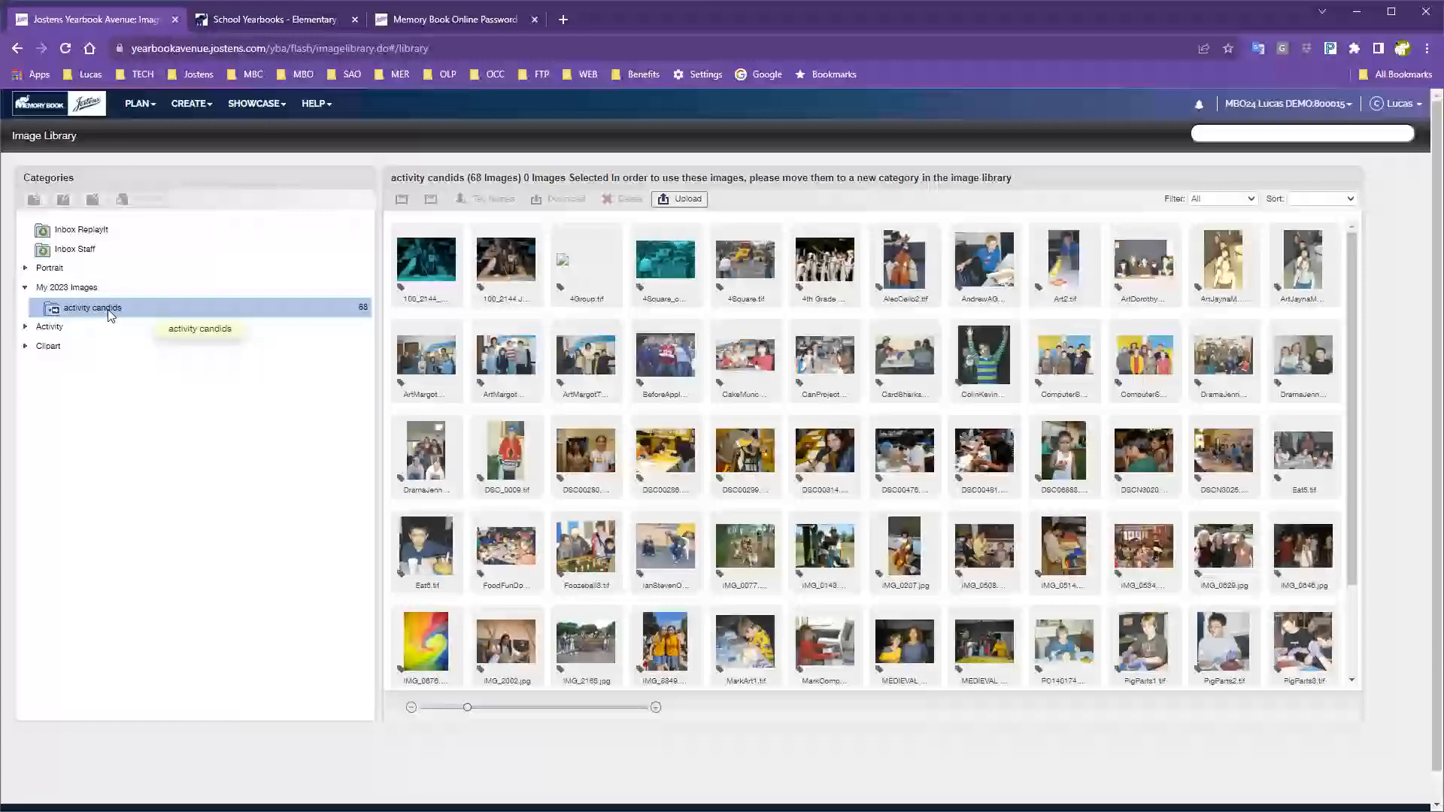
# Expand Activity and view the 68 activity candids images under My 2023 Images.
pyautogui.click(25, 328)
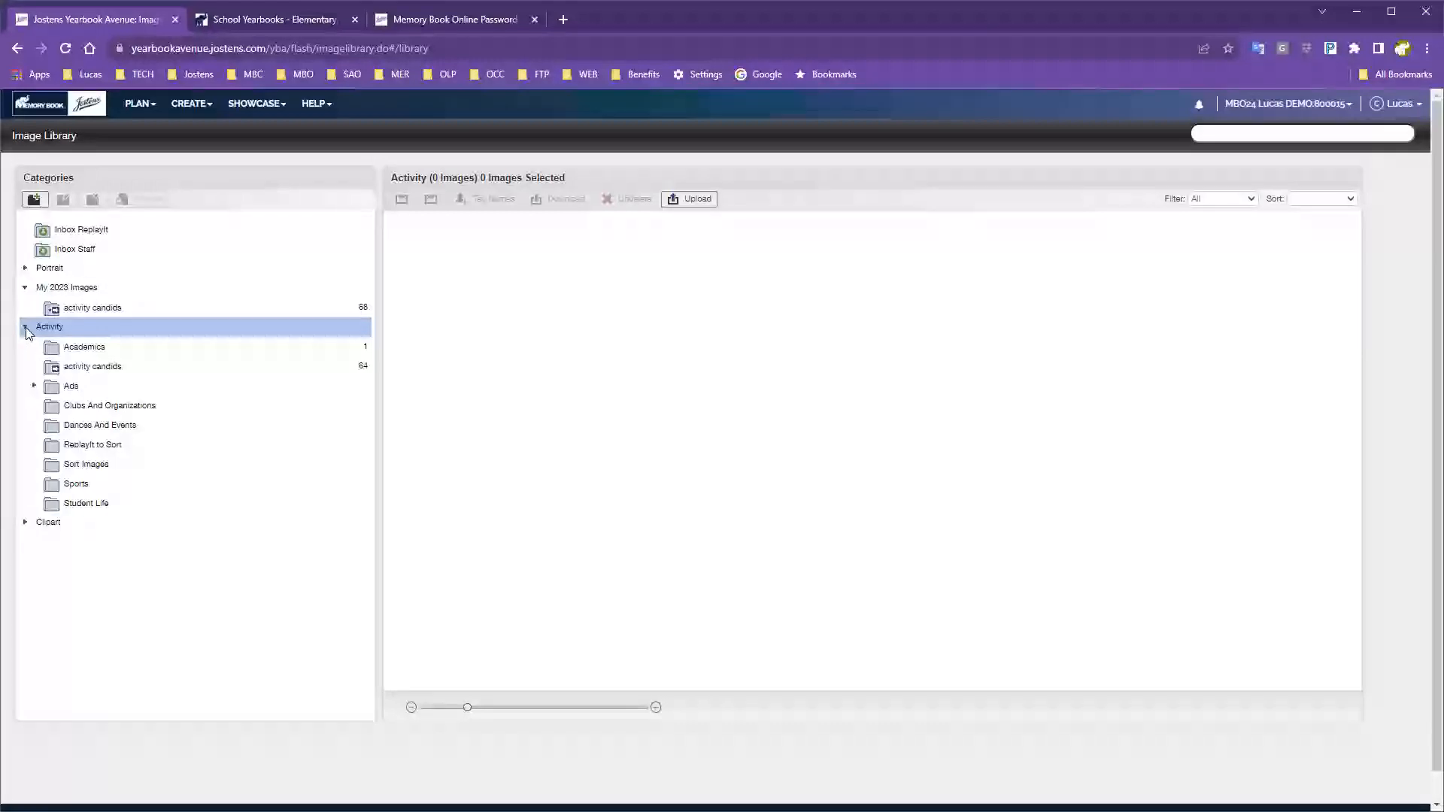
pyautogui.click(105, 310)
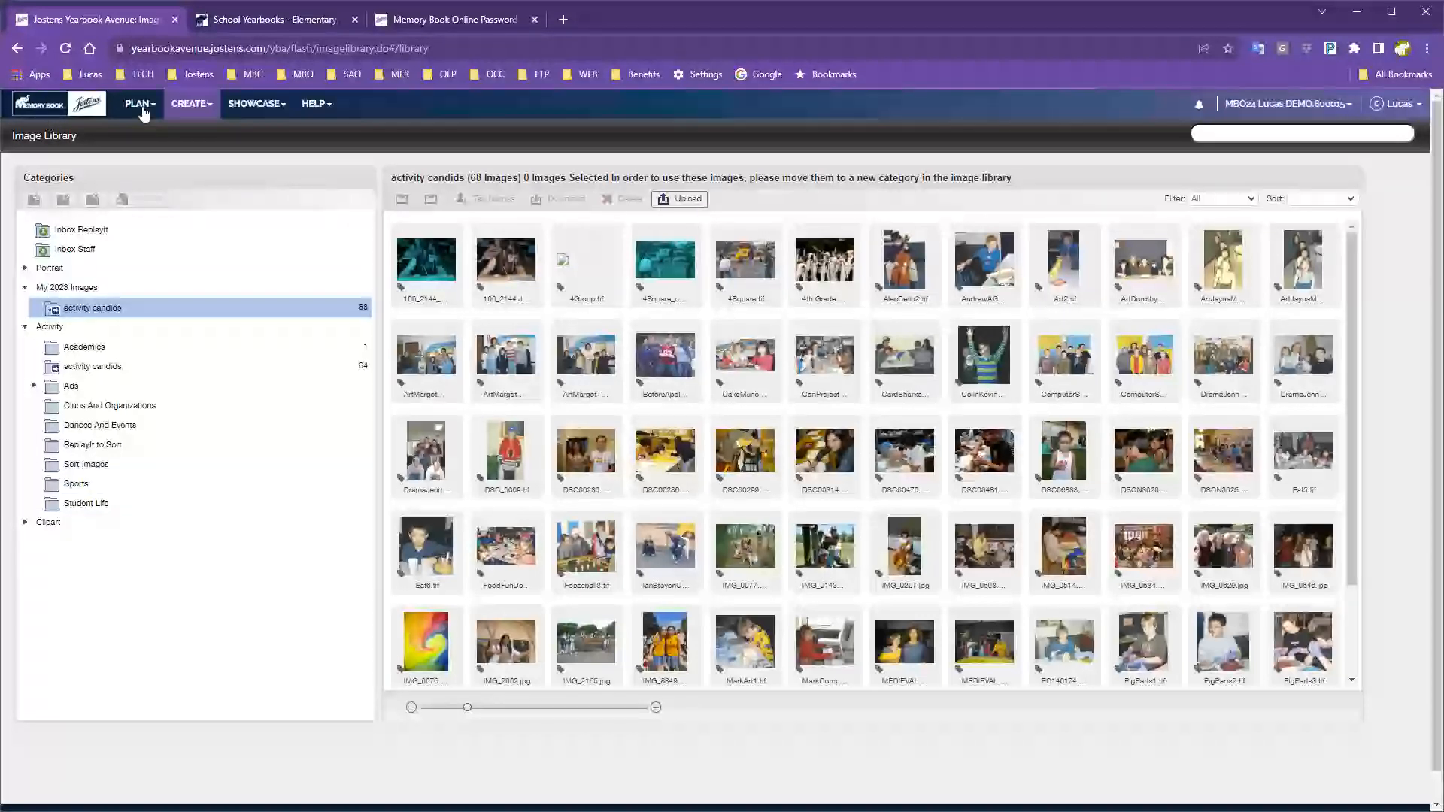
pyautogui.click(192, 106)
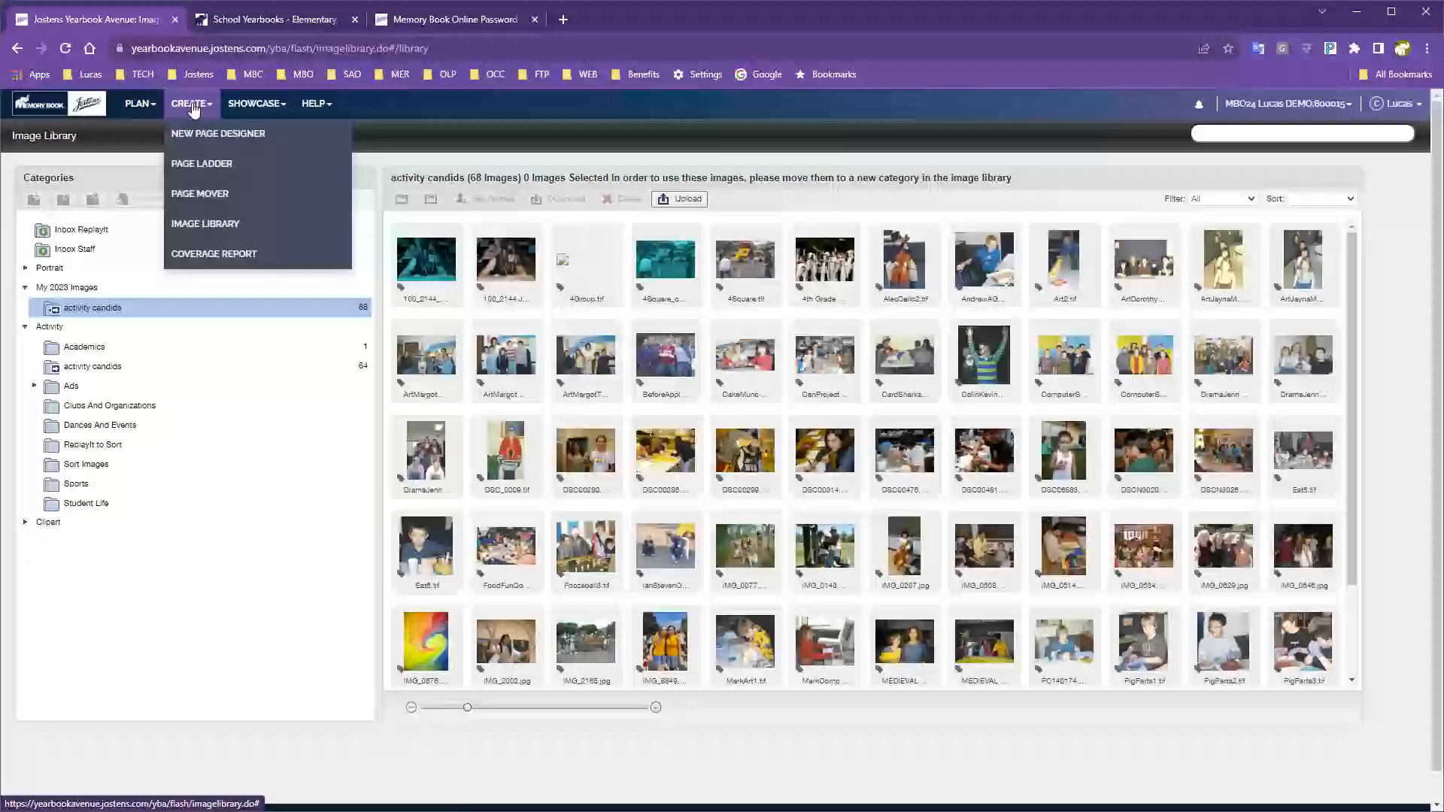
# Open the page designer and advance to the page 006 class spread.
pyautogui.click(194, 135)
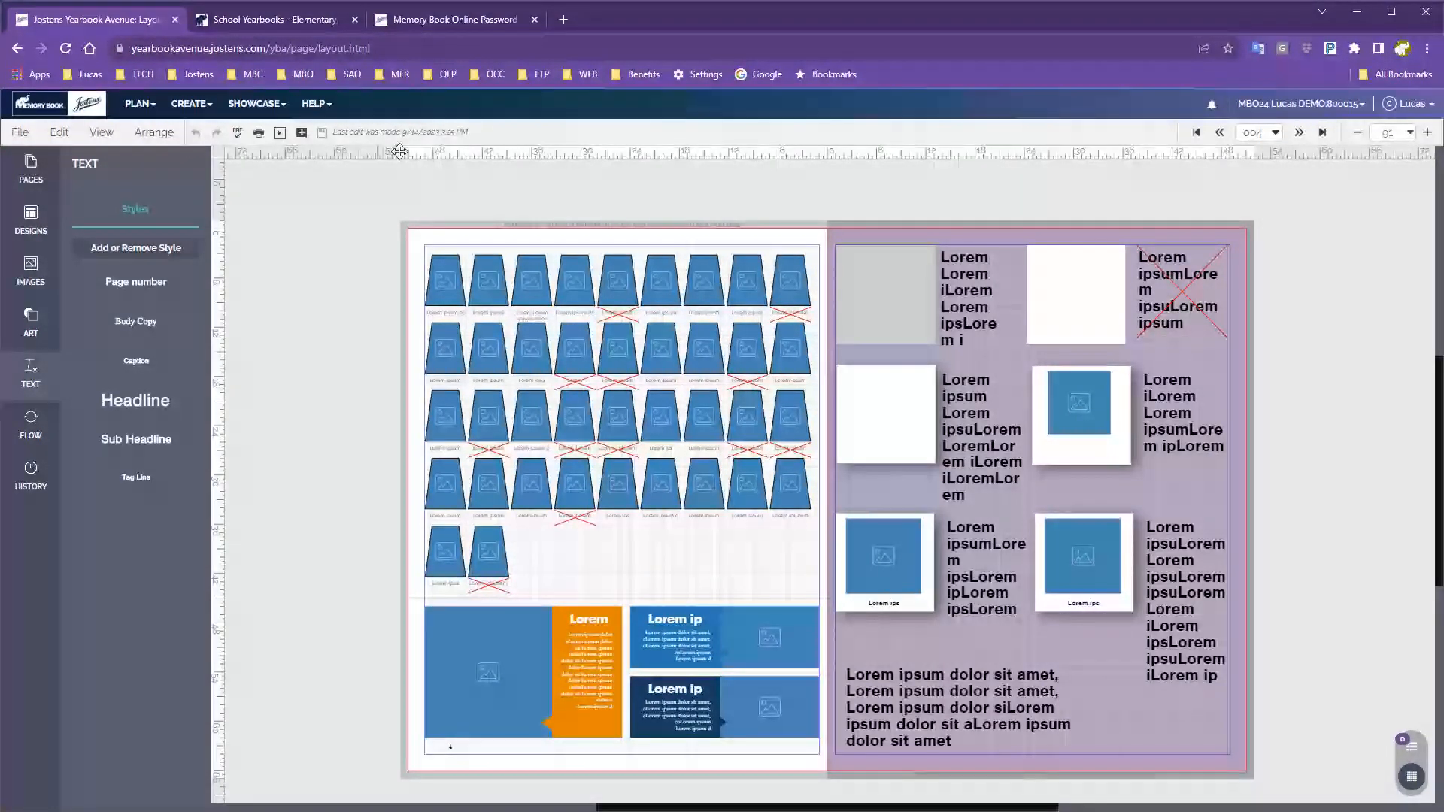
pyautogui.click(1301, 137)
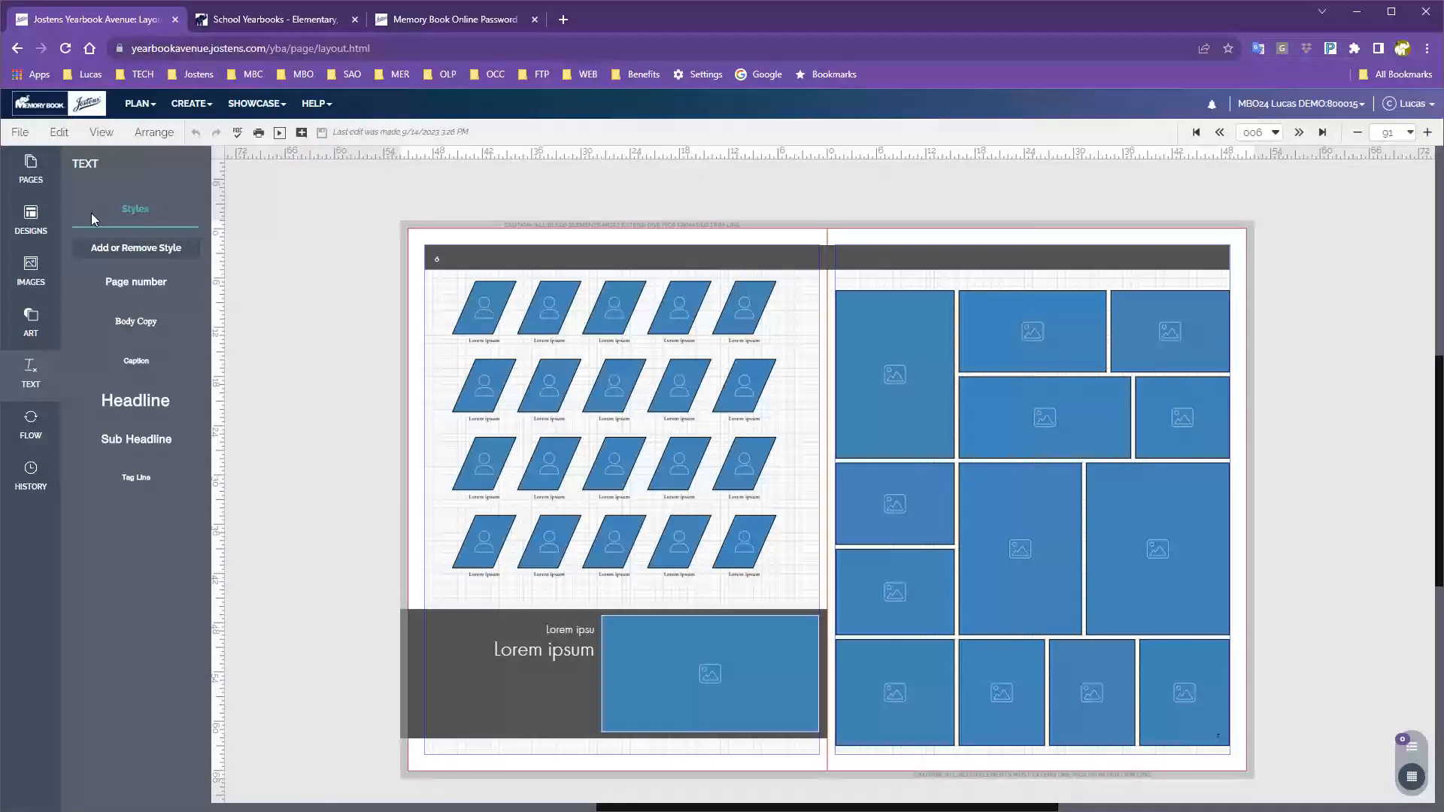
pyautogui.click(20, 133)
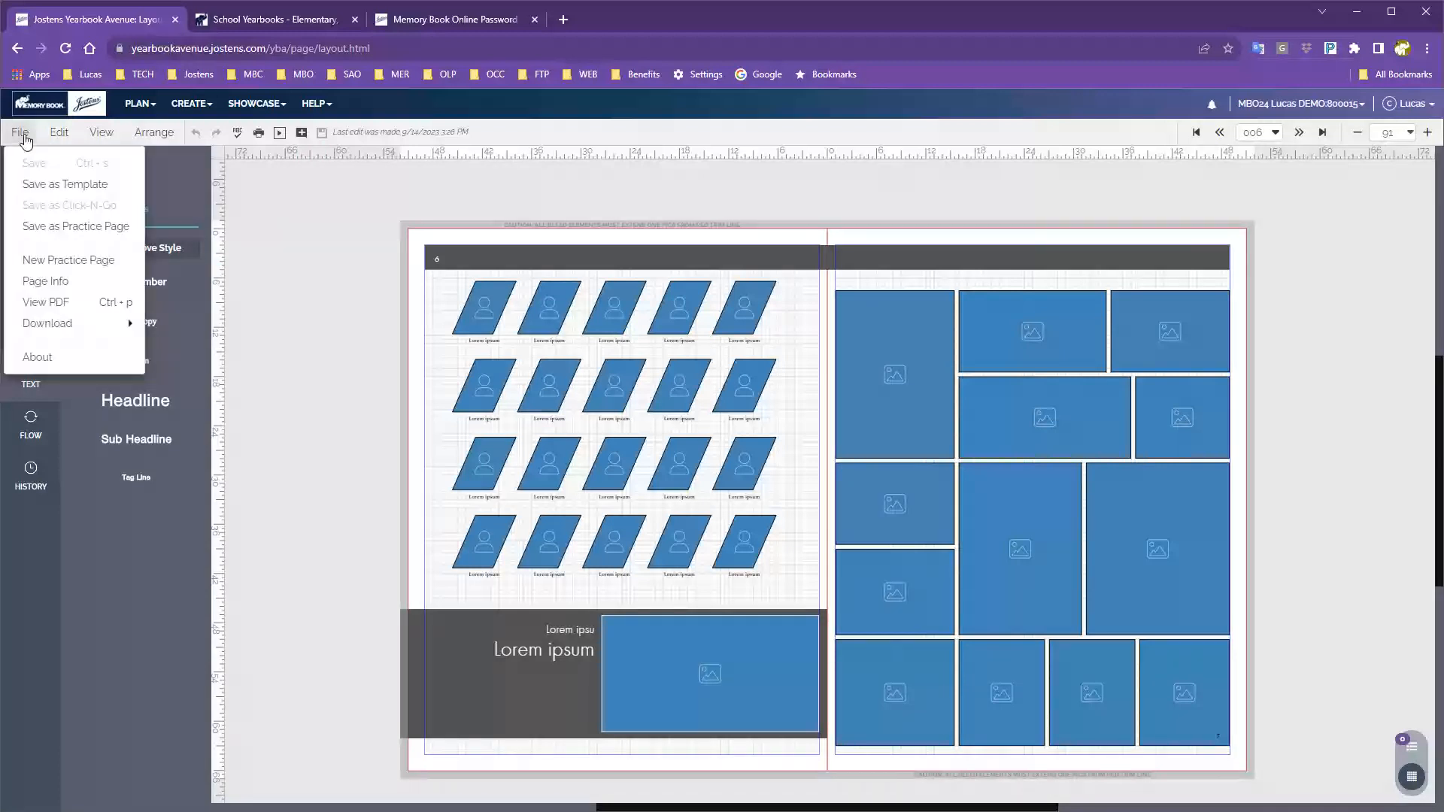
# Save the page 006 spread as a Both Pages template named 'Cool Class Page'.
pyautogui.click(61, 185)
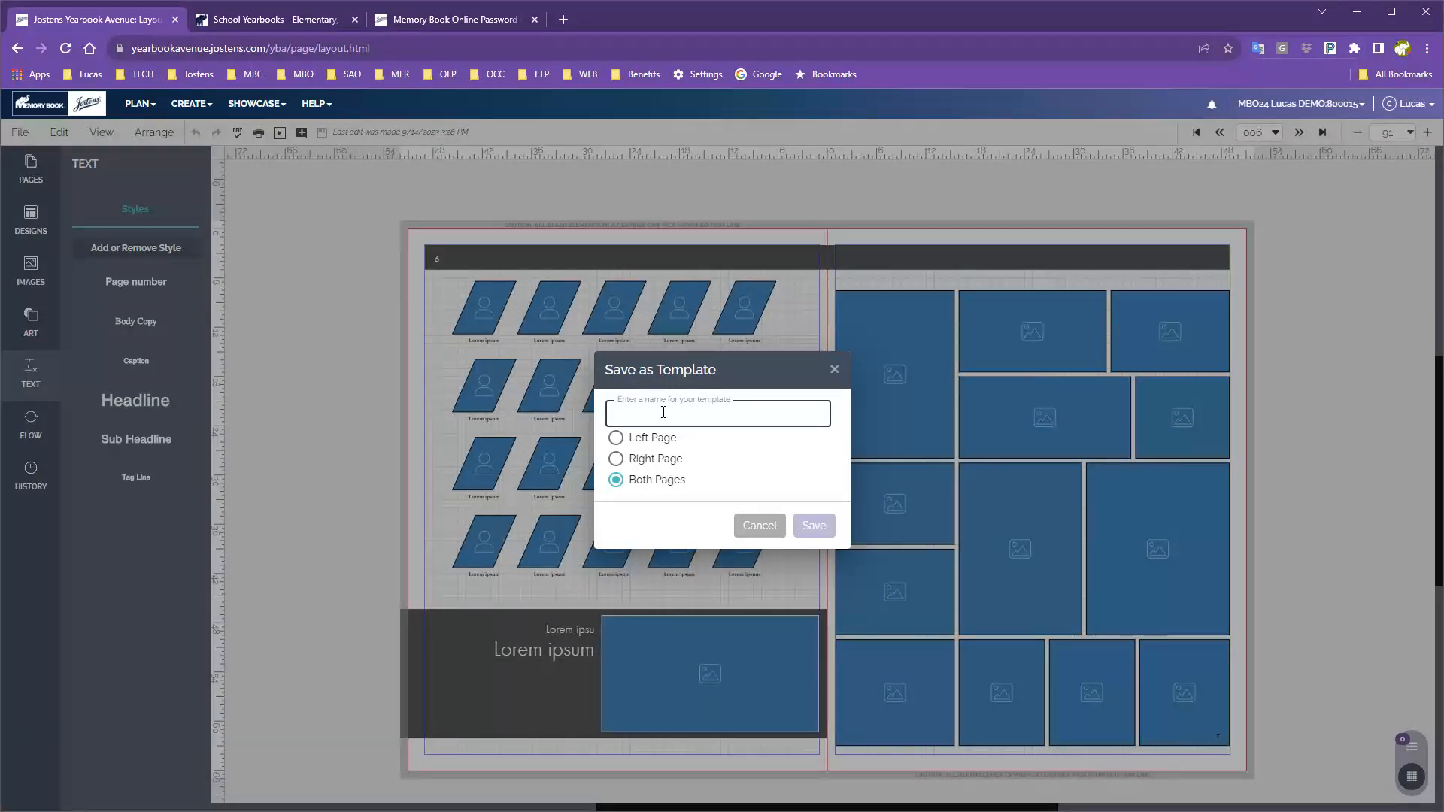
pyautogui.write('Co')
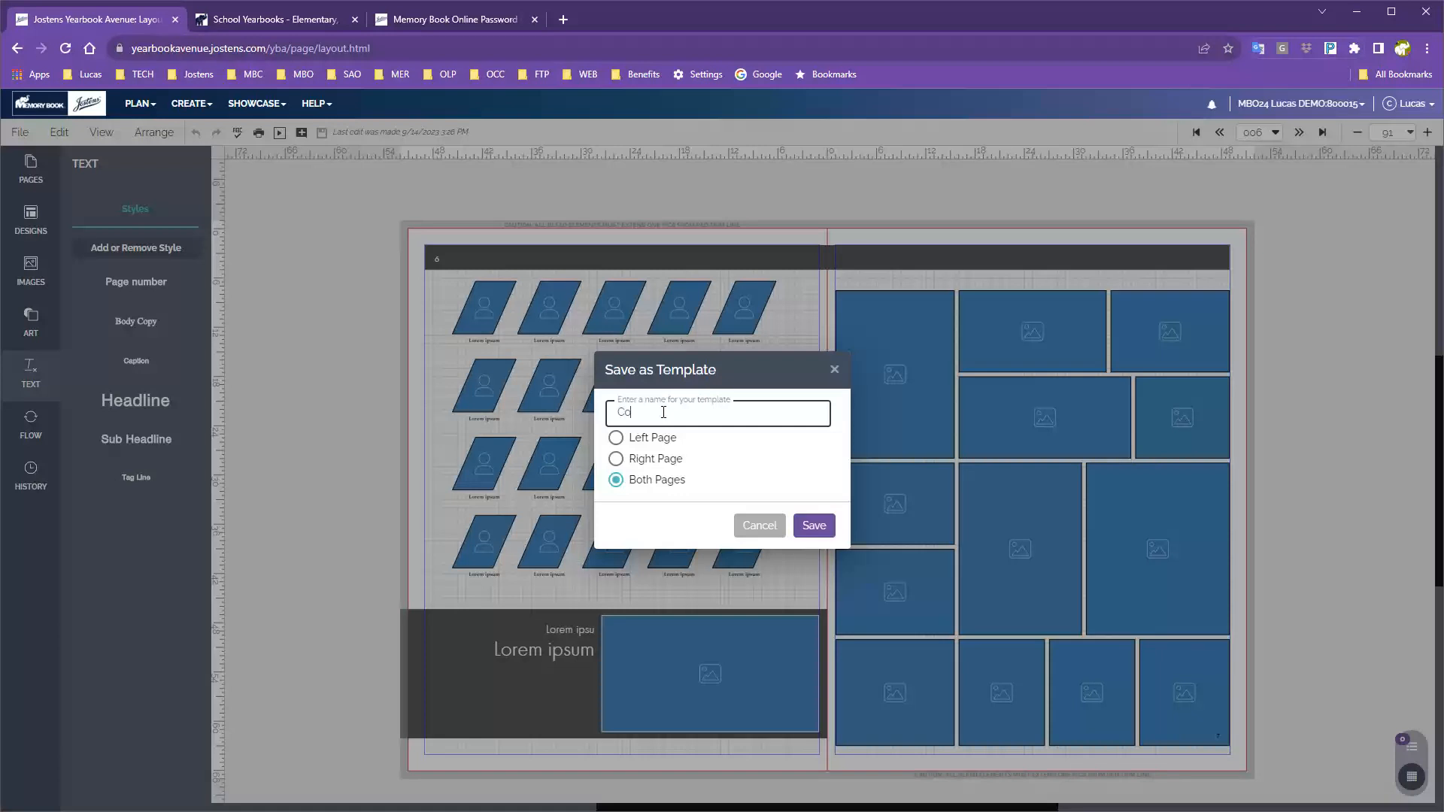
pyautogui.write('ol Class Page')
pyautogui.click(645, 440)
pyautogui.click(636, 463)
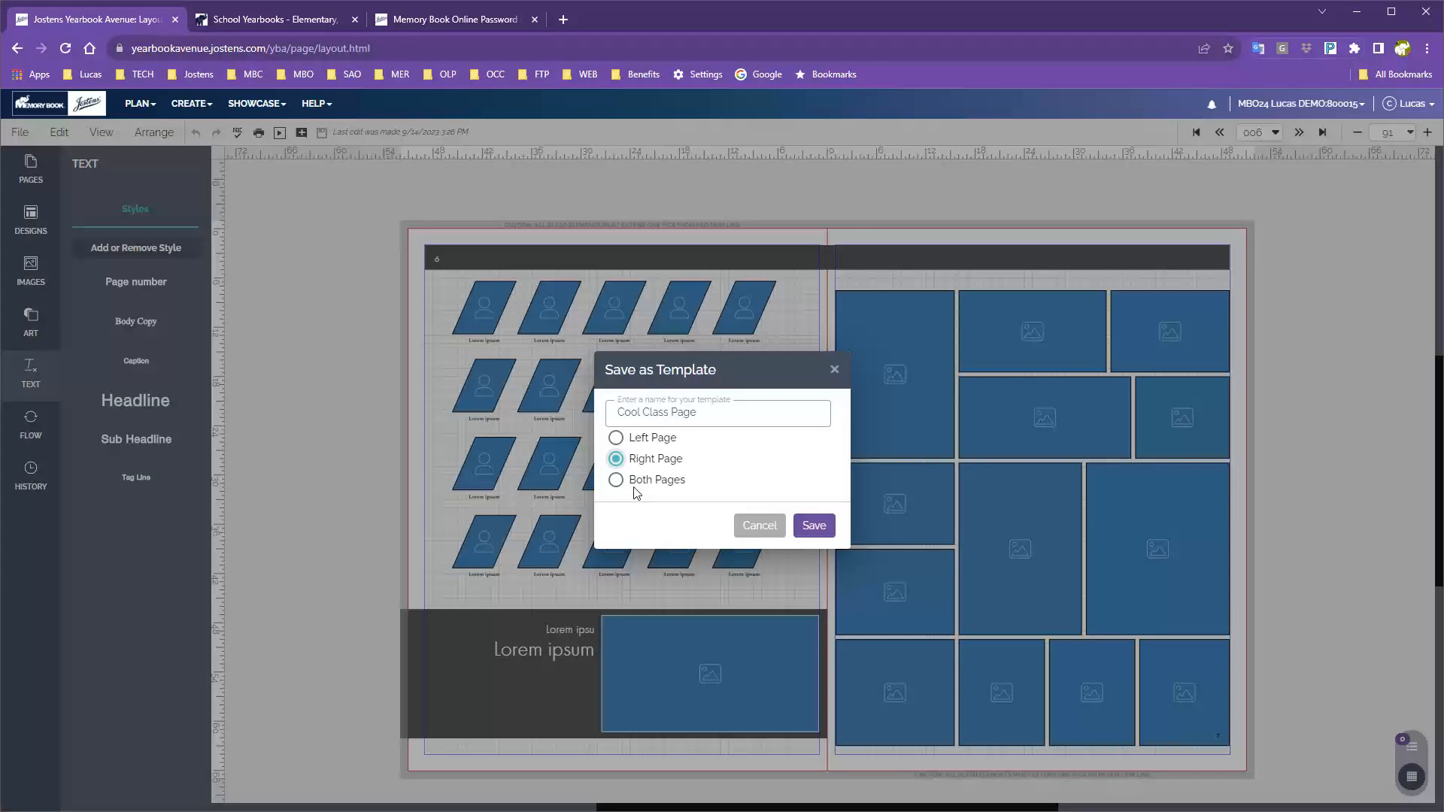
pyautogui.click(636, 485)
pyautogui.click(821, 526)
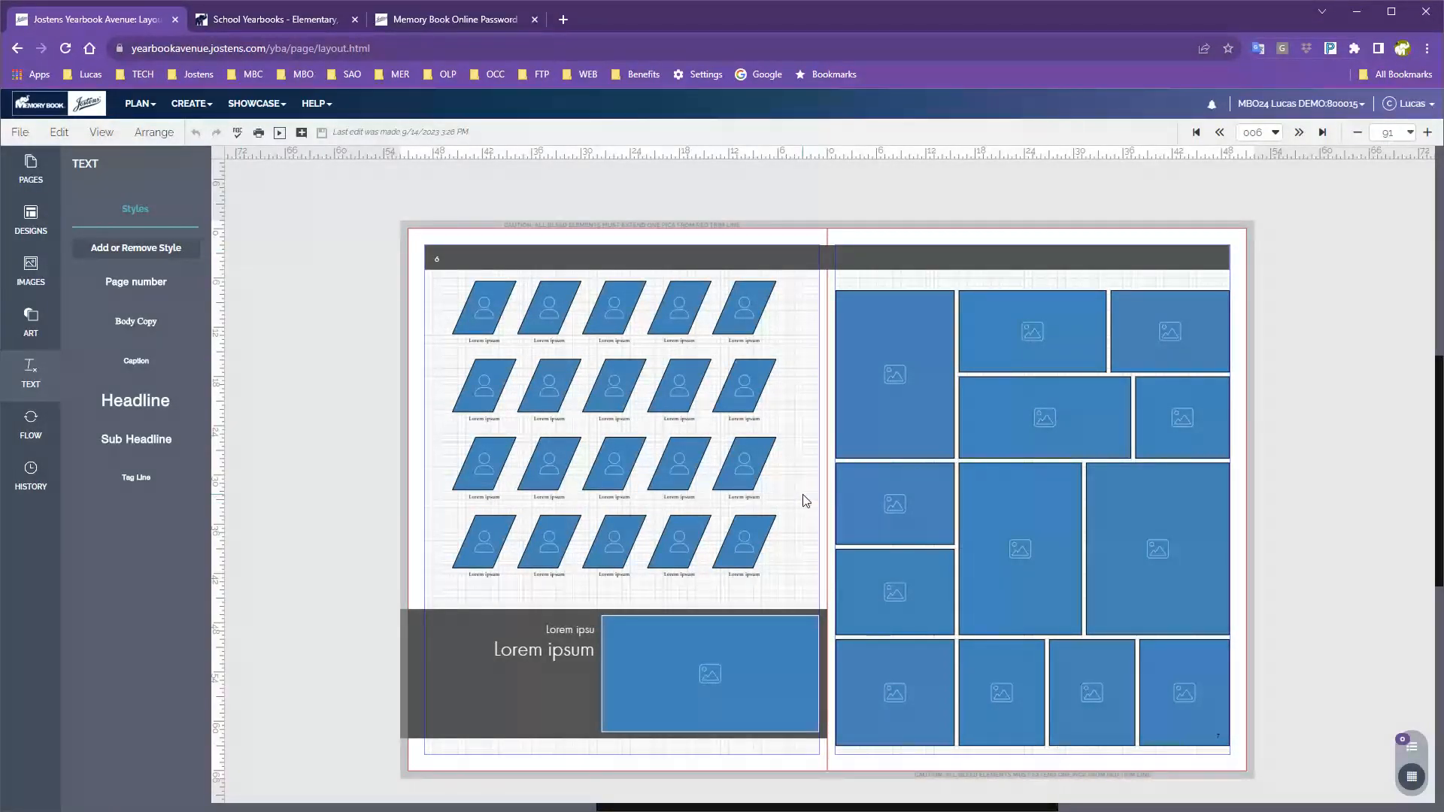
# Show My Templates in the Designs panel to confirm Cool Class Page is listed.
pyautogui.click(38, 220)
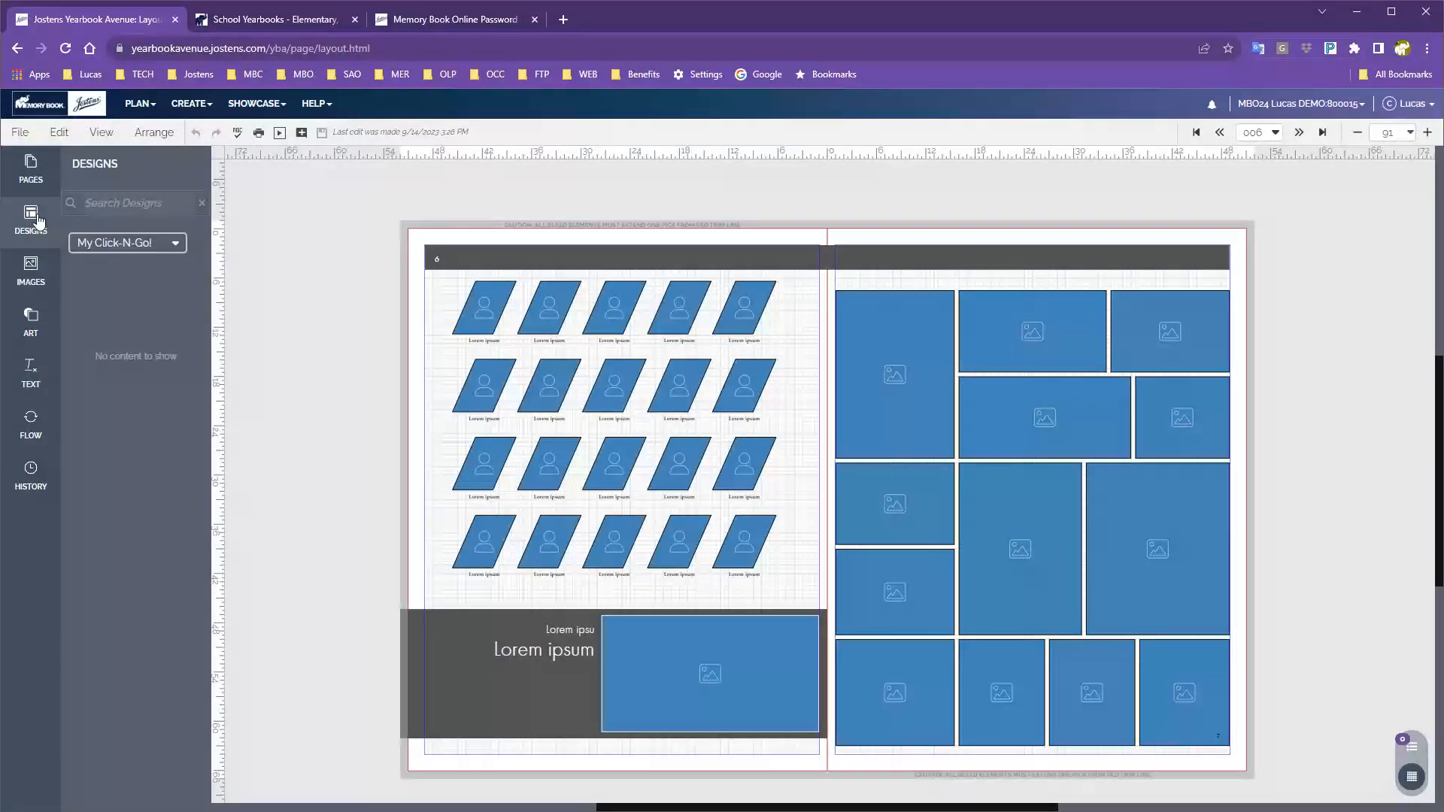
pyautogui.click(103, 241)
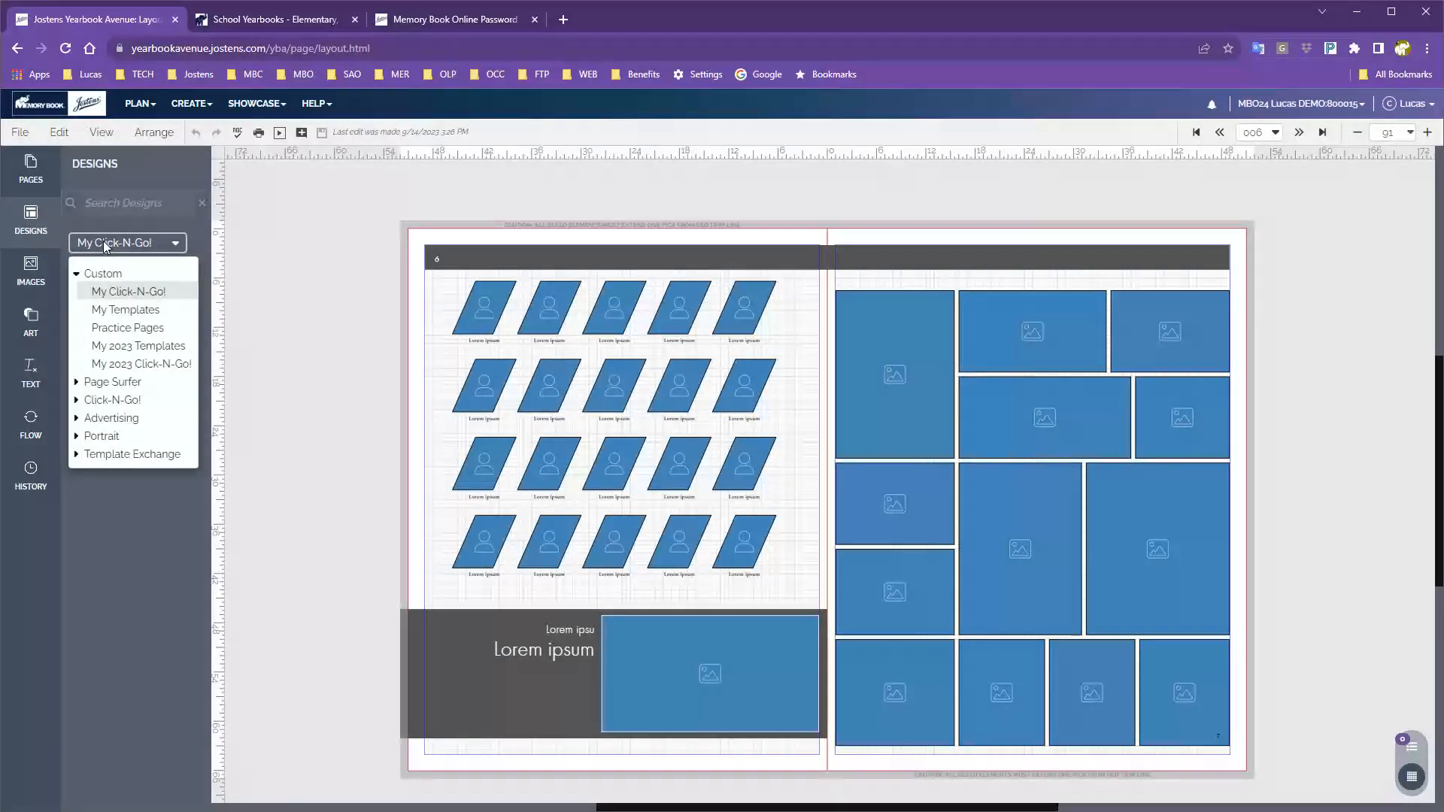
pyautogui.click(113, 311)
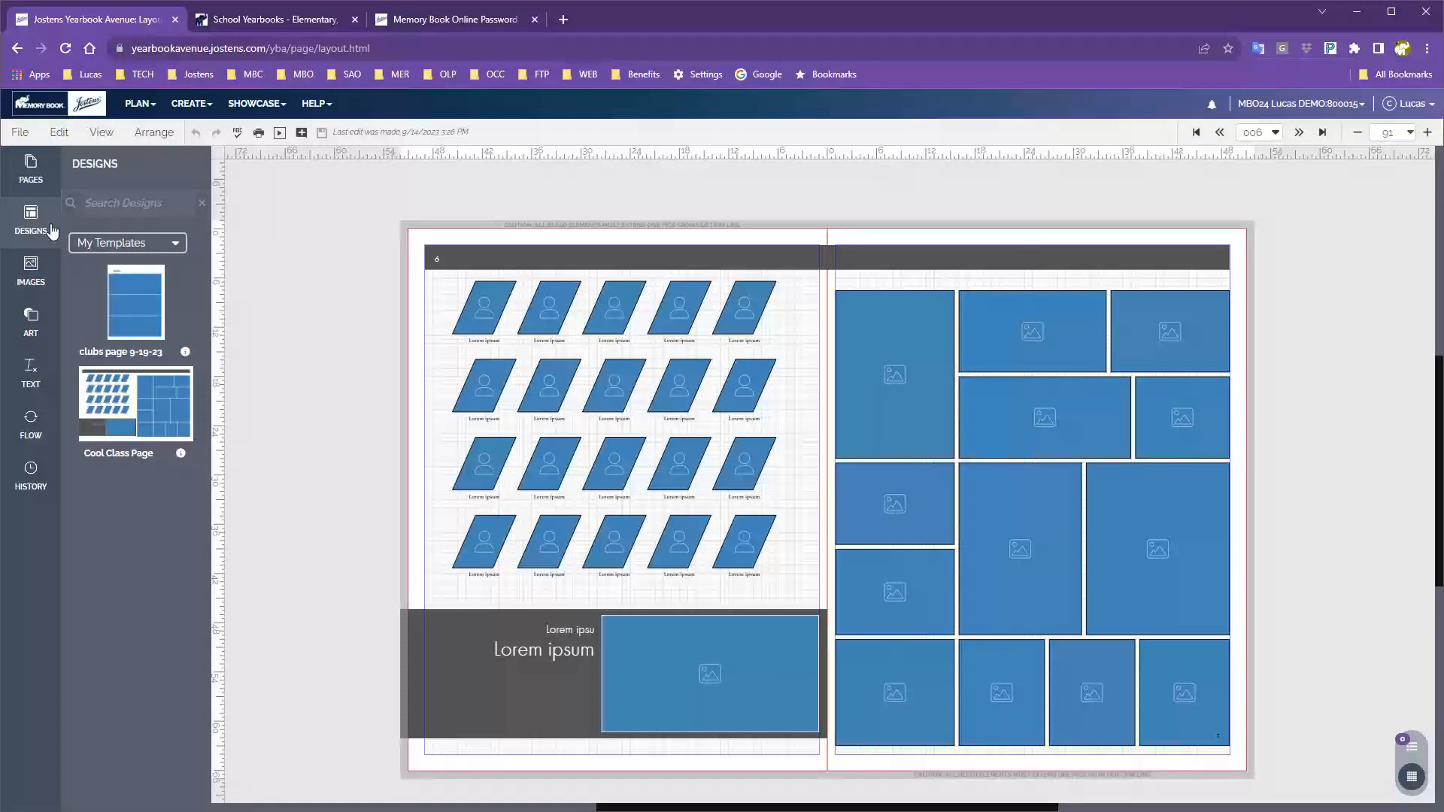
# Switch to My 2023 Templates and scroll through its template thumbnails.
pyautogui.click(87, 248)
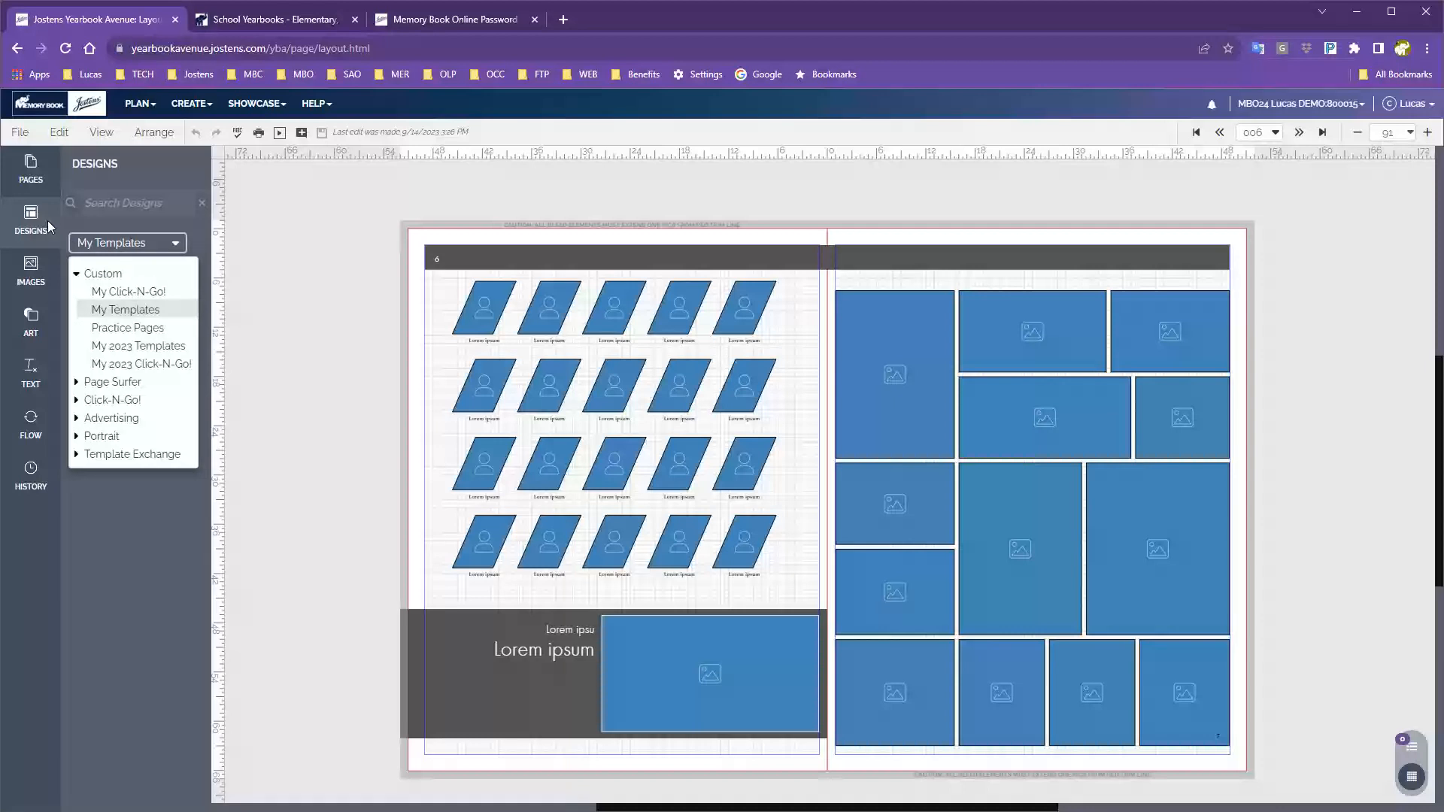
pyautogui.click(126, 347)
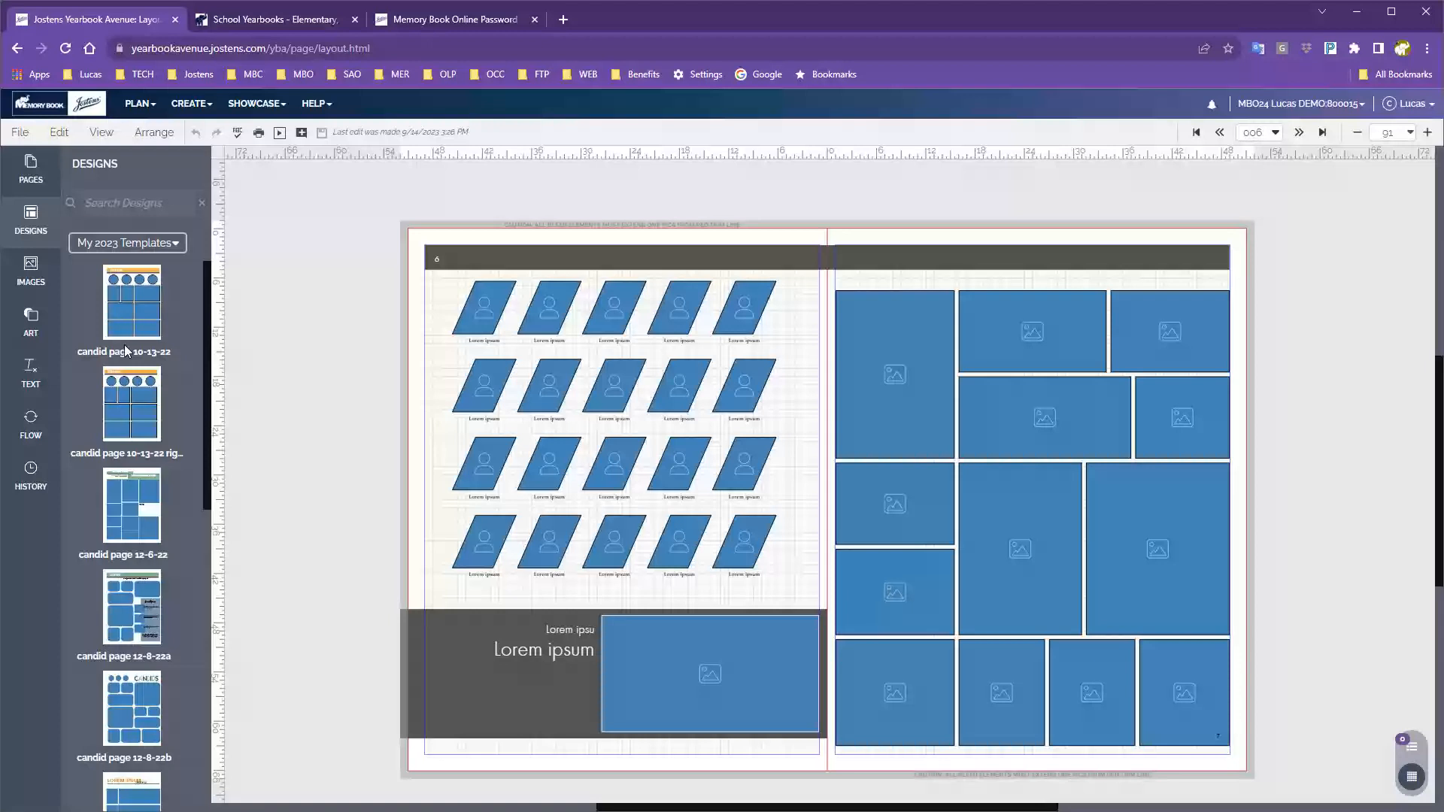
pyautogui.scroll(-10, 124, 345)
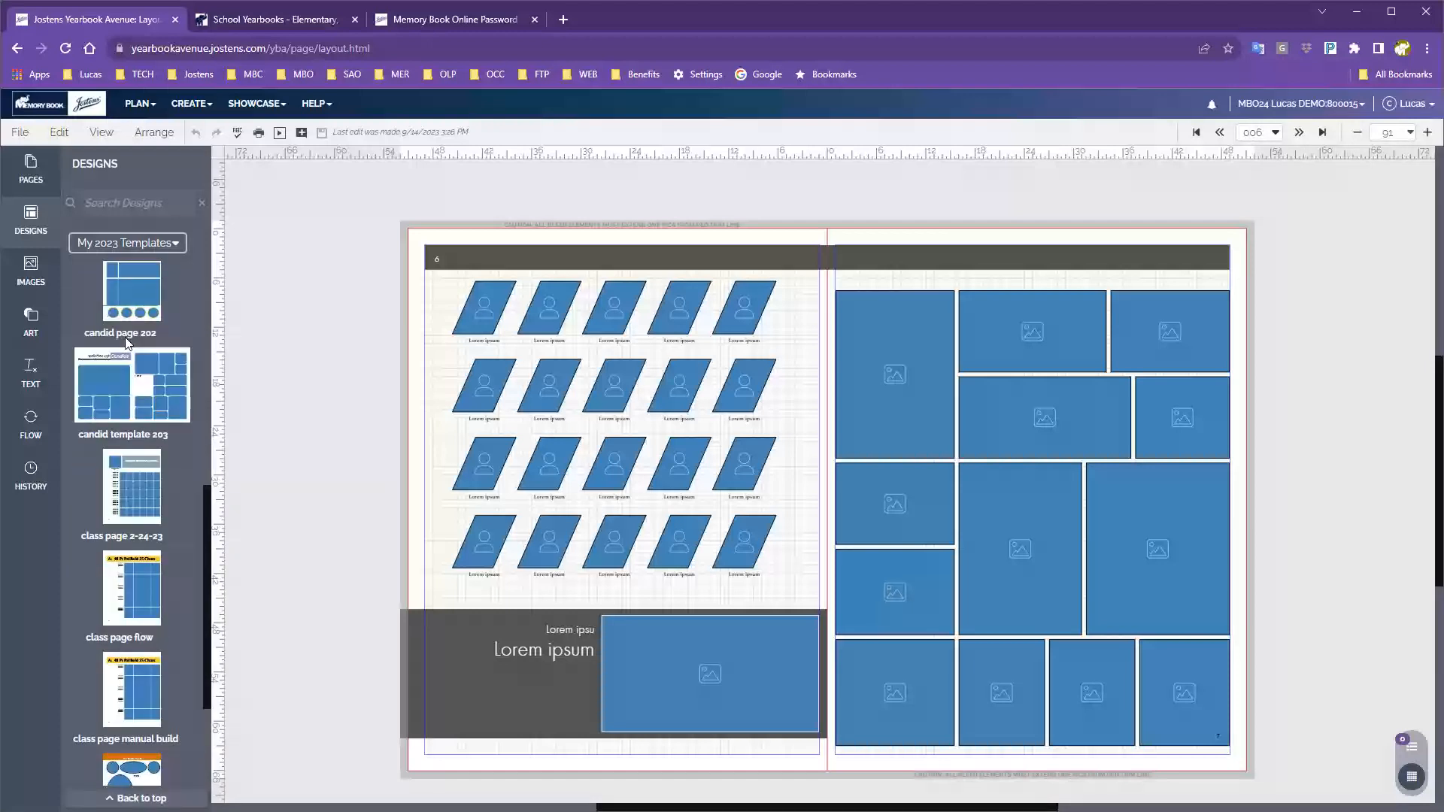
pyautogui.scroll(-2, 120, 316)
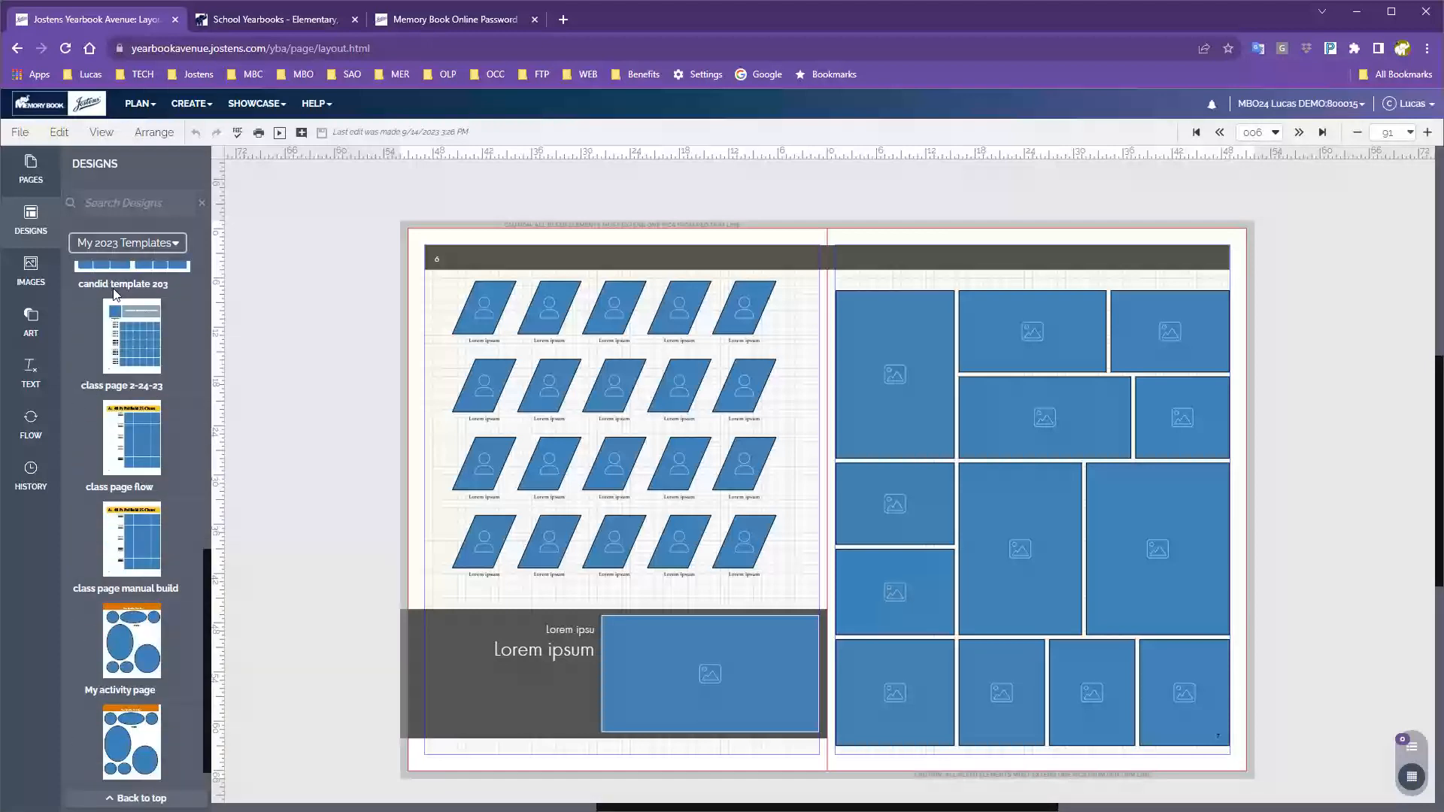
pyautogui.scroll(-1, 142, 541)
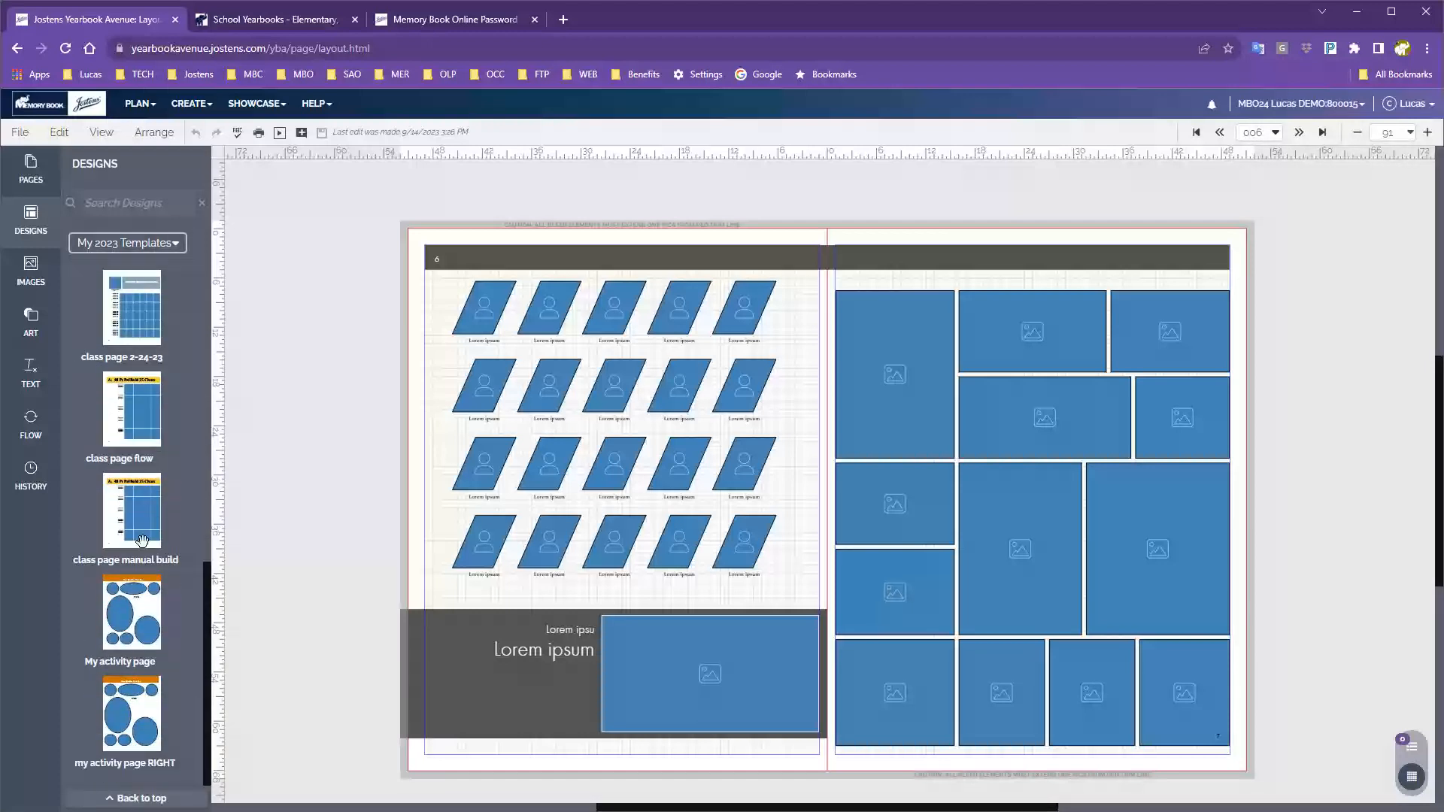
pyautogui.moveTo(141, 538)
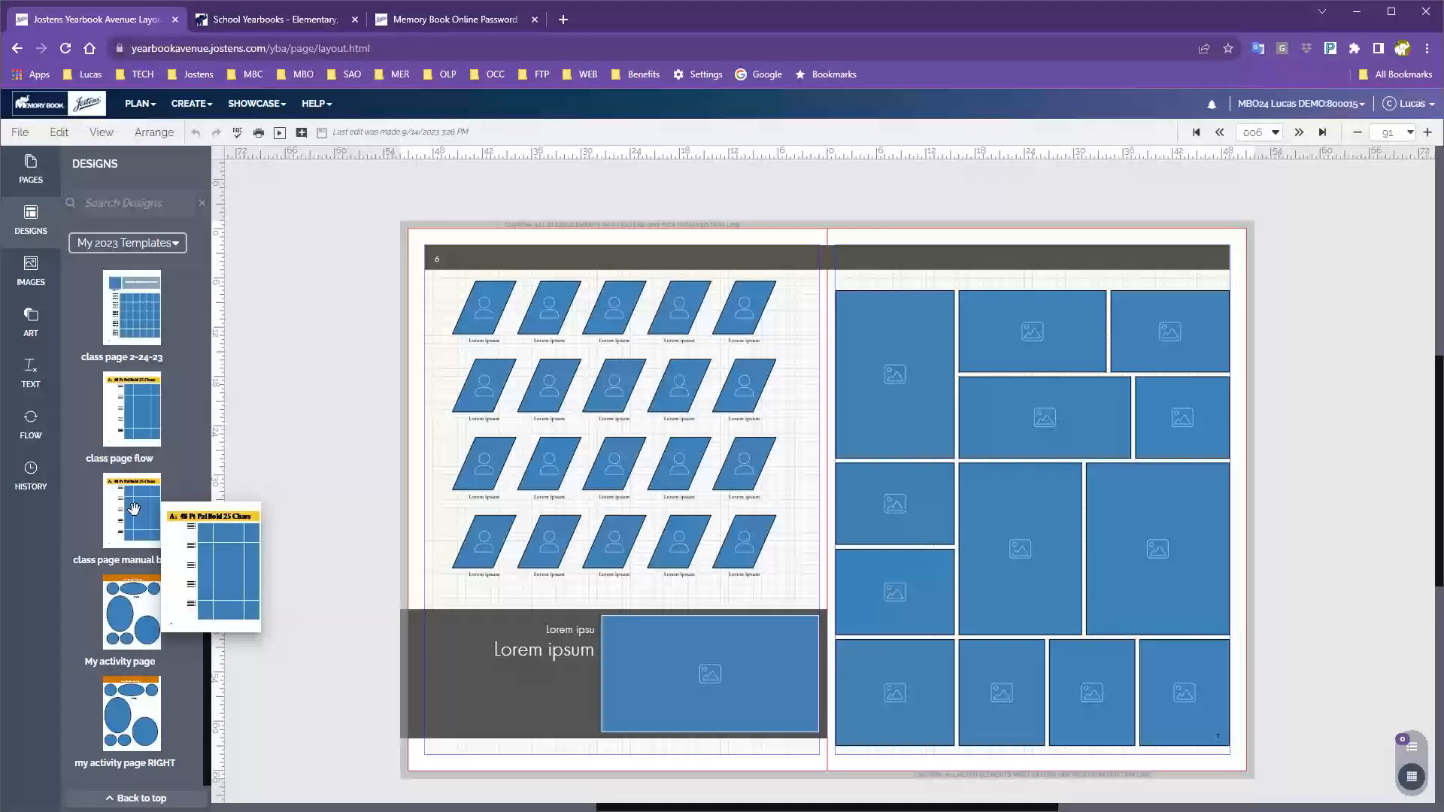
pyautogui.moveTo(119, 415)
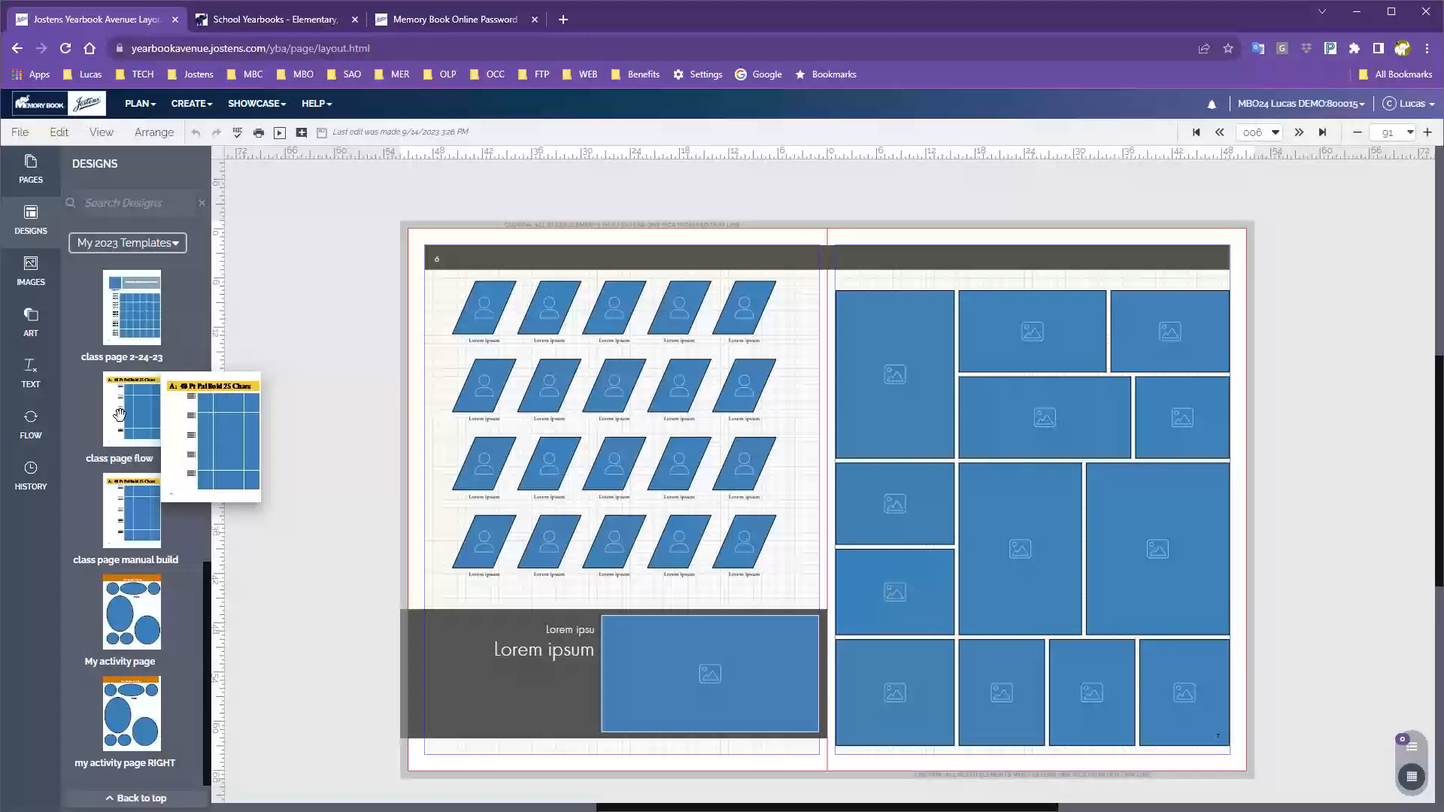
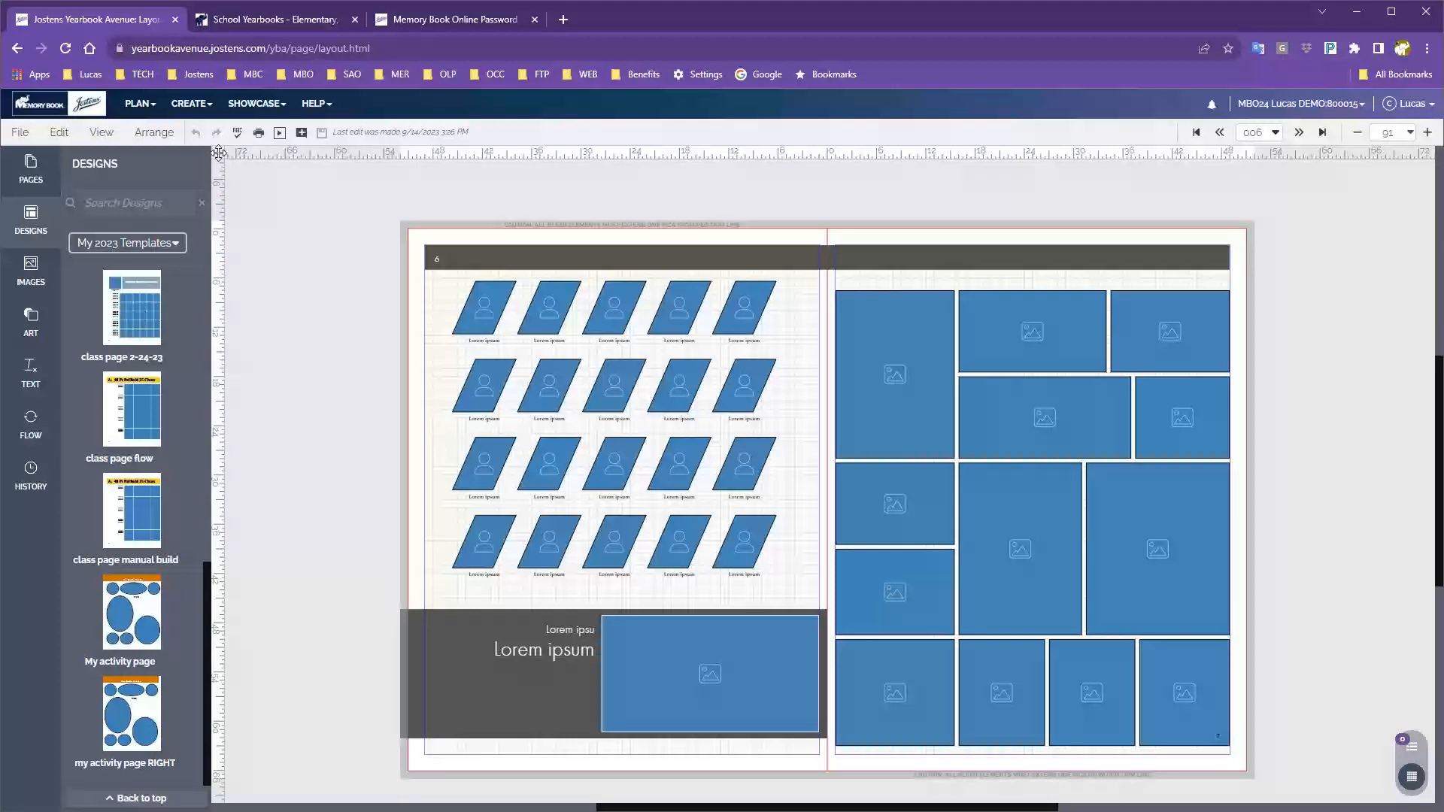
# Open the CREATE menu in the top navigation bar.
pyautogui.click(188, 109)
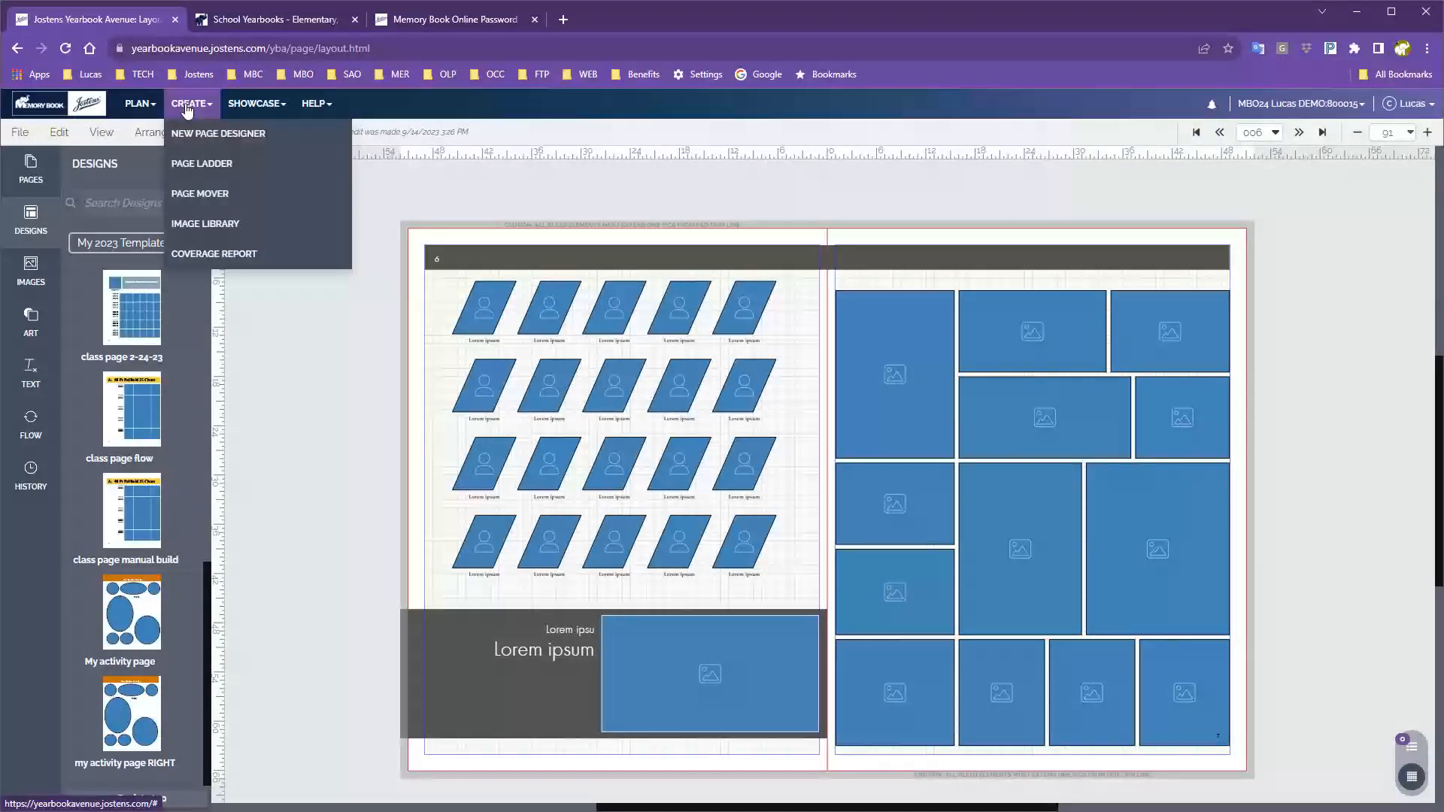
# In the Image Library, expand Activity, cancel a new category, and start uploading to Clubs And Organizations.
pyautogui.click(211, 226)
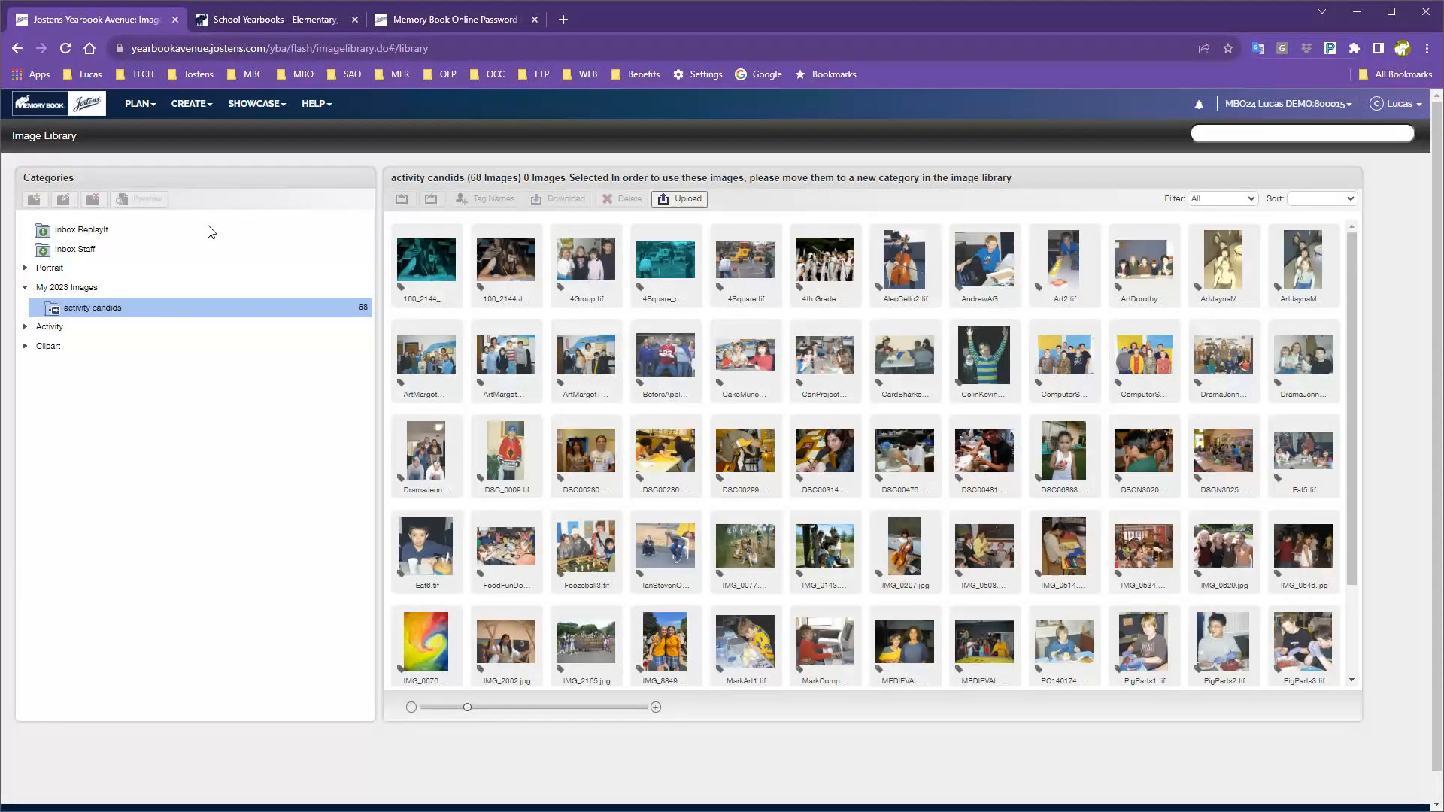
pyautogui.click(67, 327)
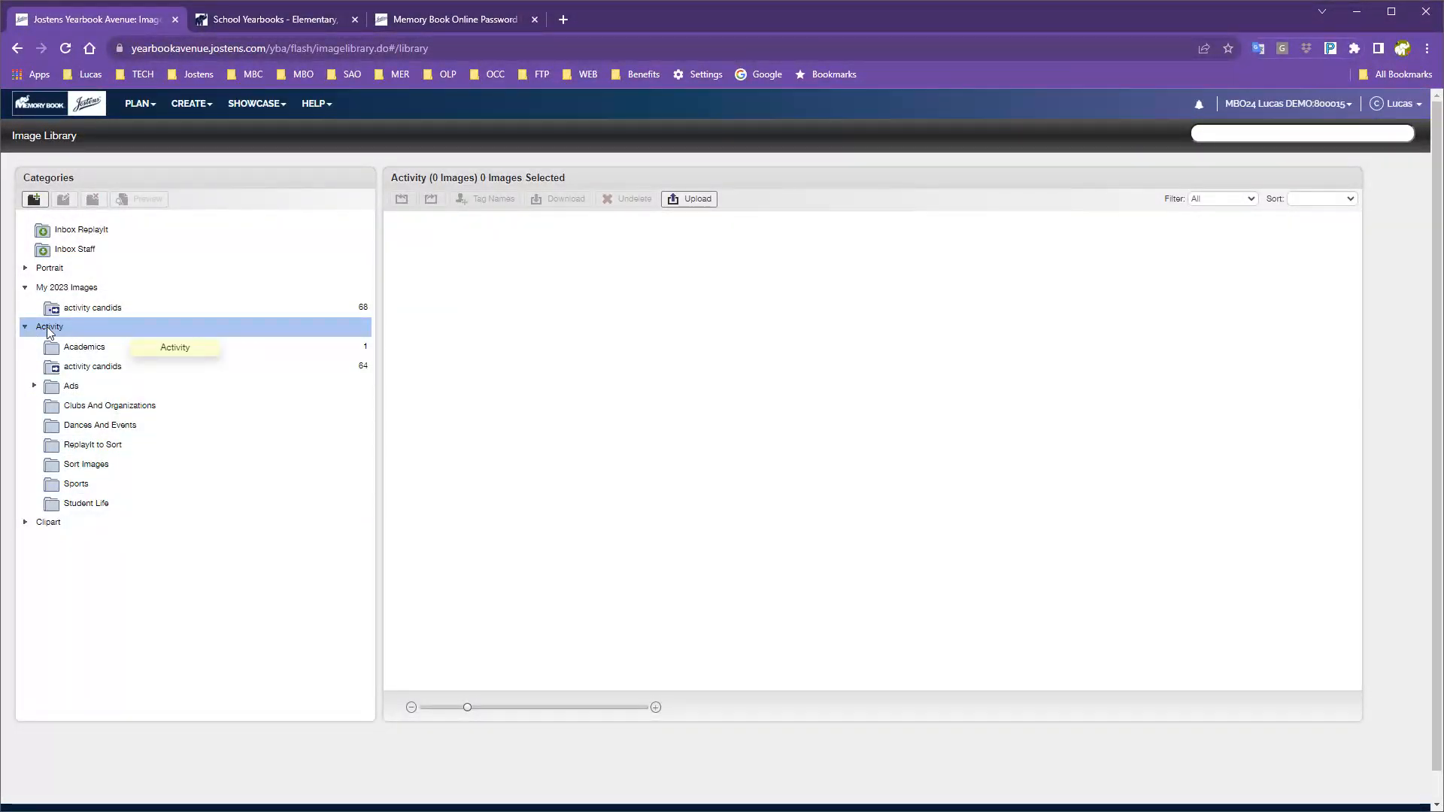
pyautogui.click(34, 199)
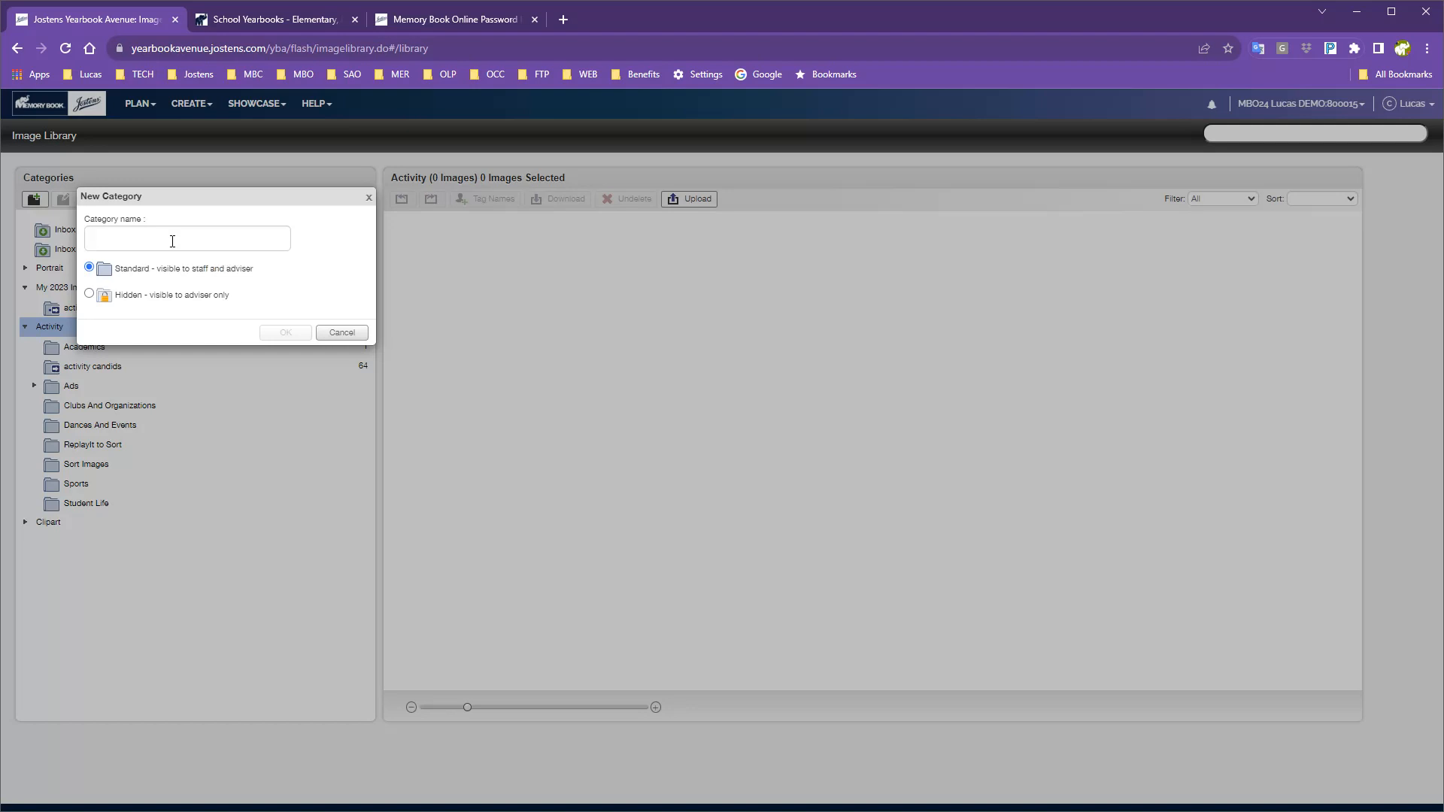
pyautogui.click(156, 245)
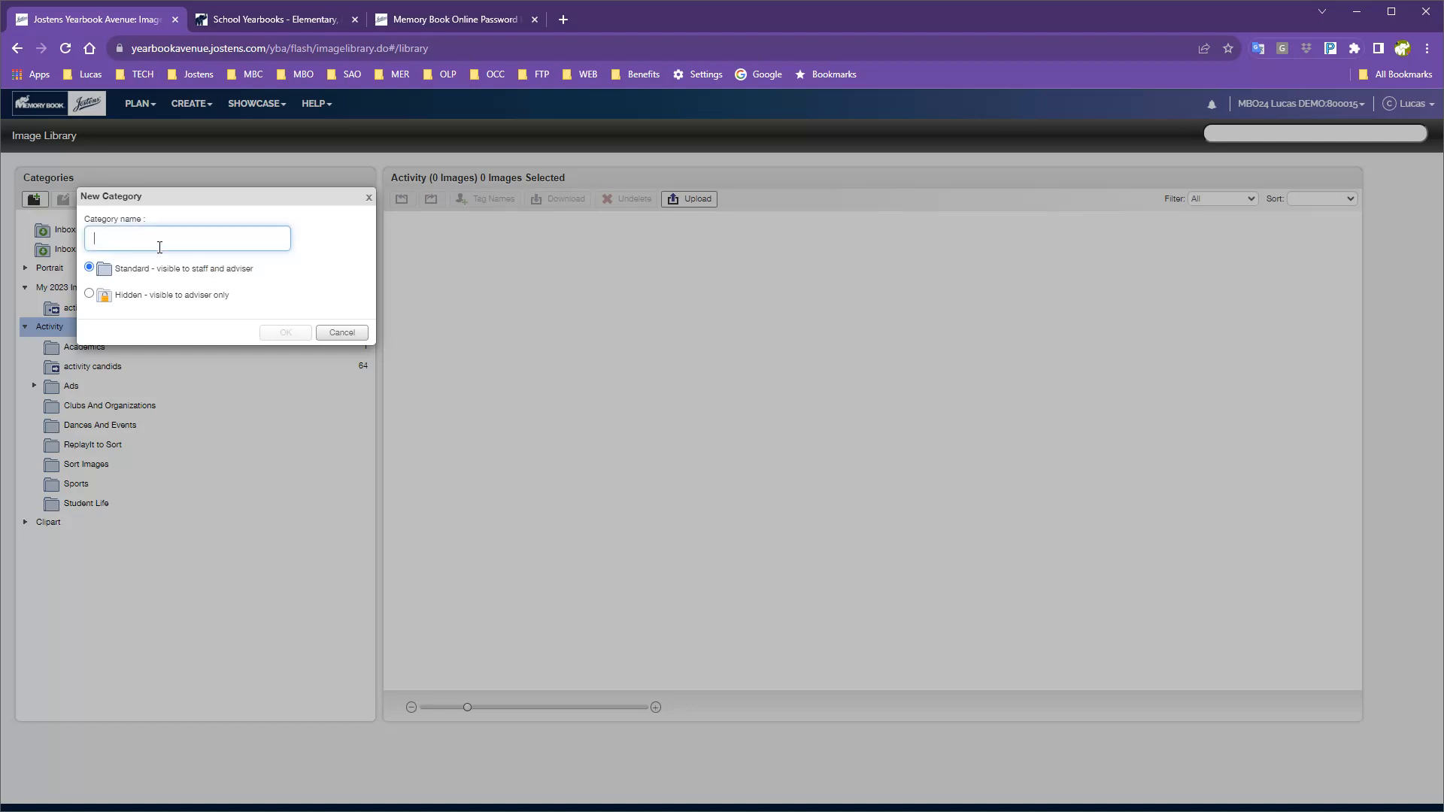
pyautogui.click(280, 334)
pyautogui.click(341, 333)
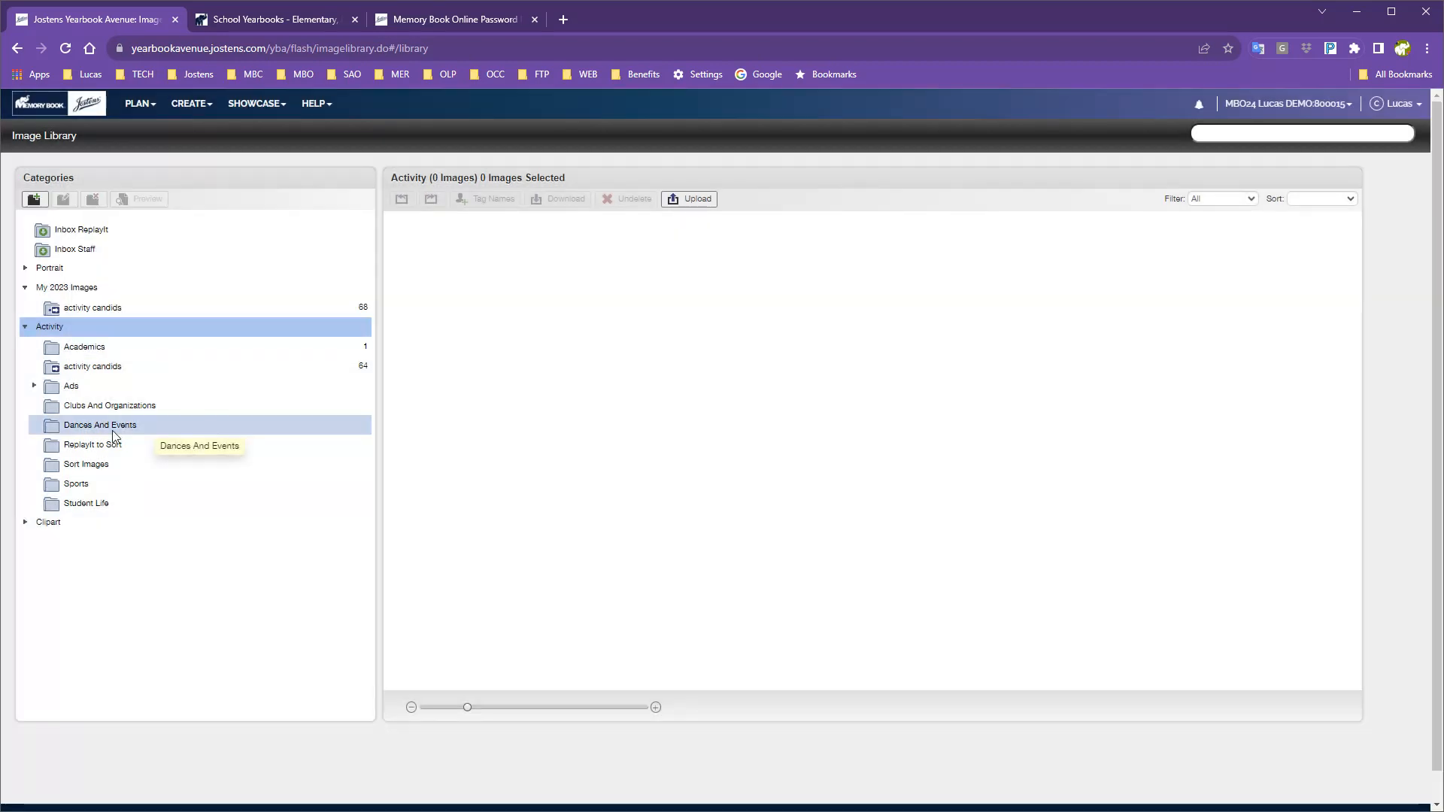
pyautogui.click(66, 410)
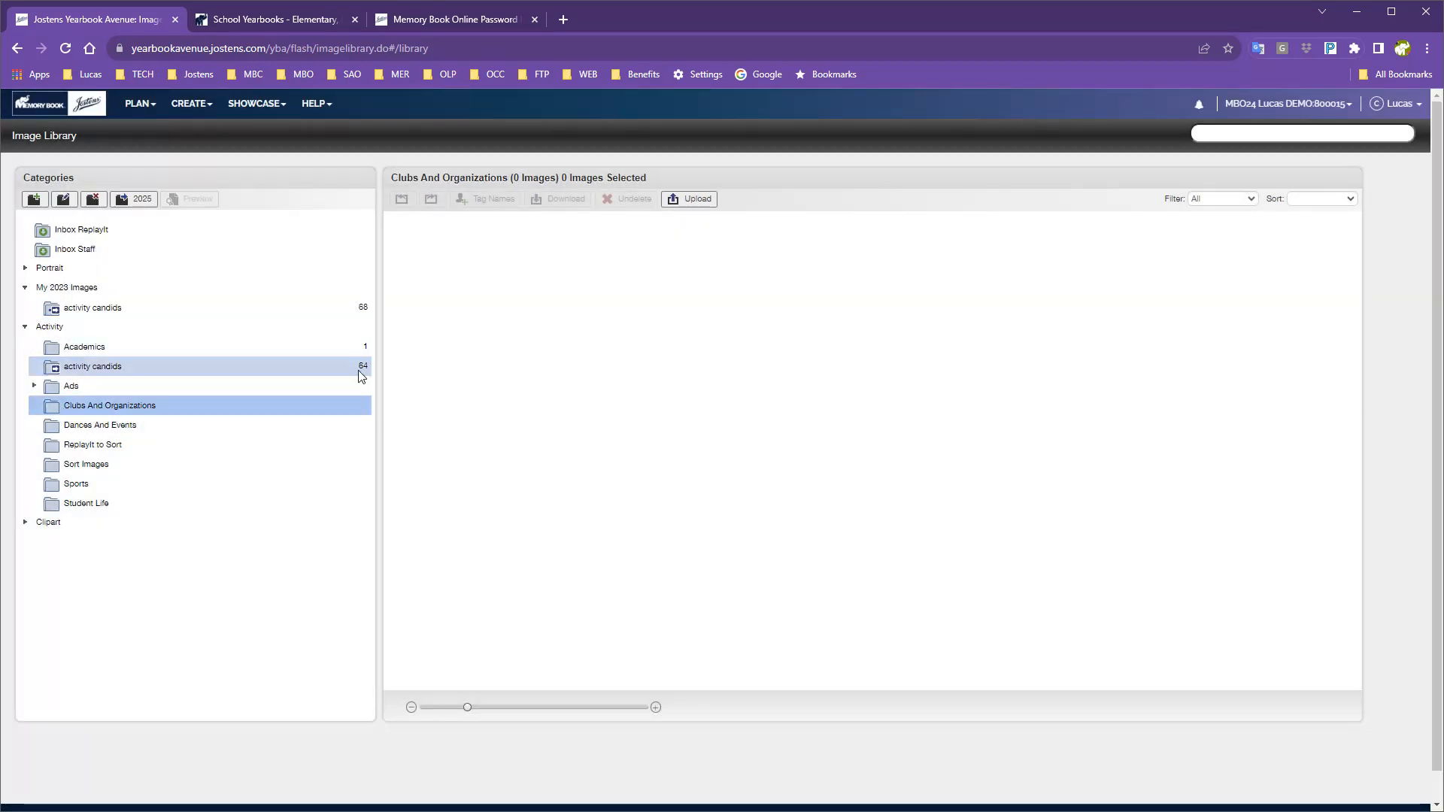
pyautogui.click(698, 200)
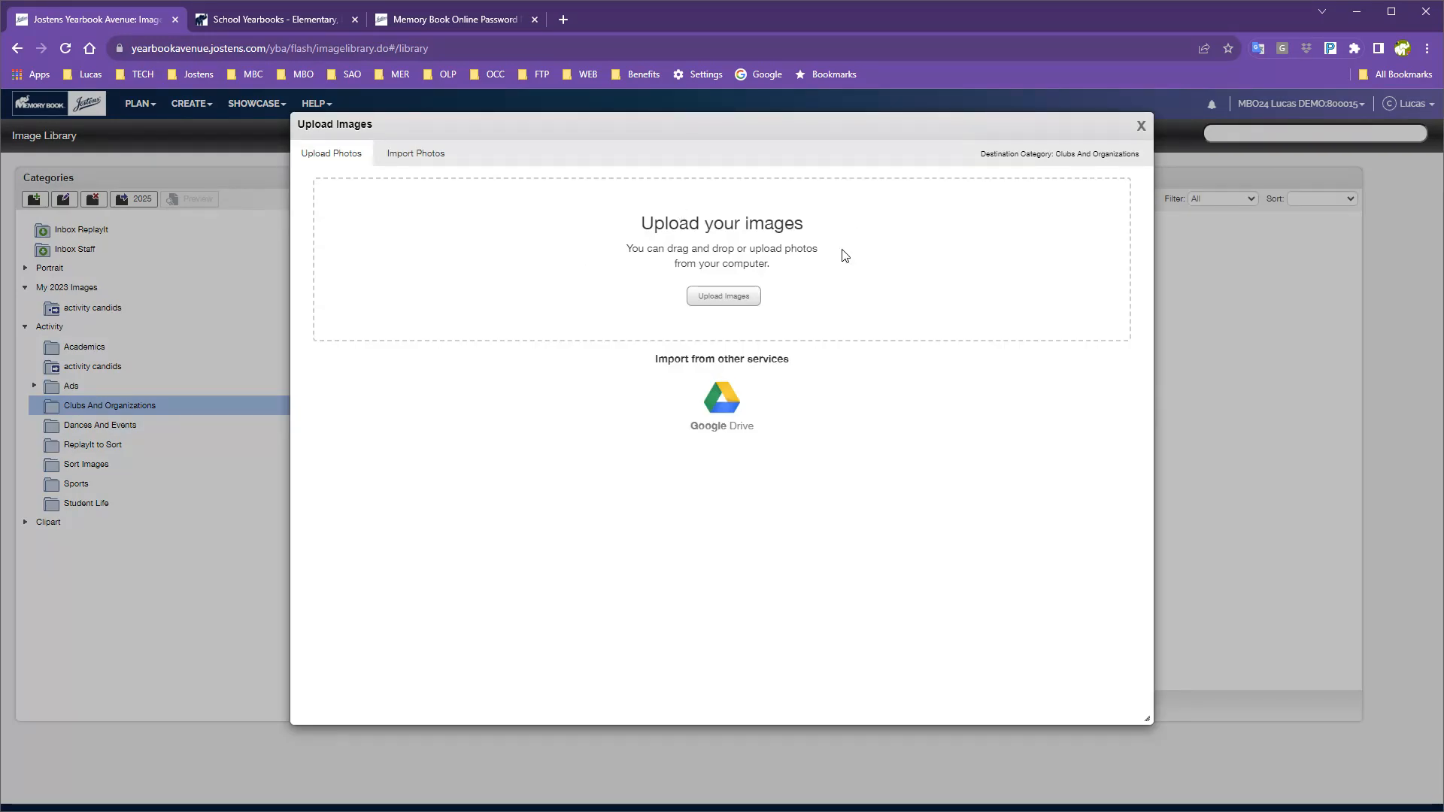
# Cancel the file browser and close Upload Images without adding files, leaving 0 images.
pyautogui.click(723, 298)
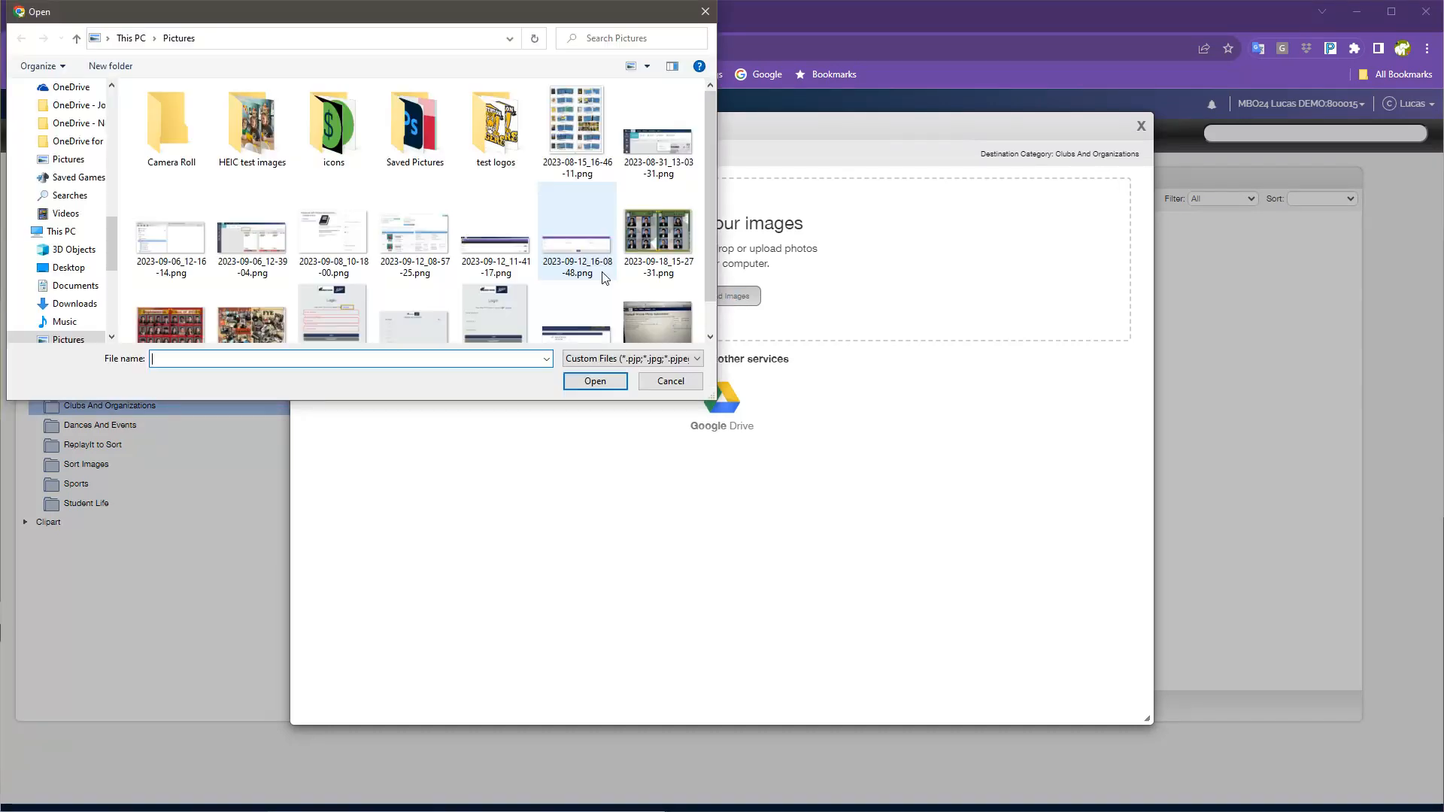
pyautogui.click(668, 381)
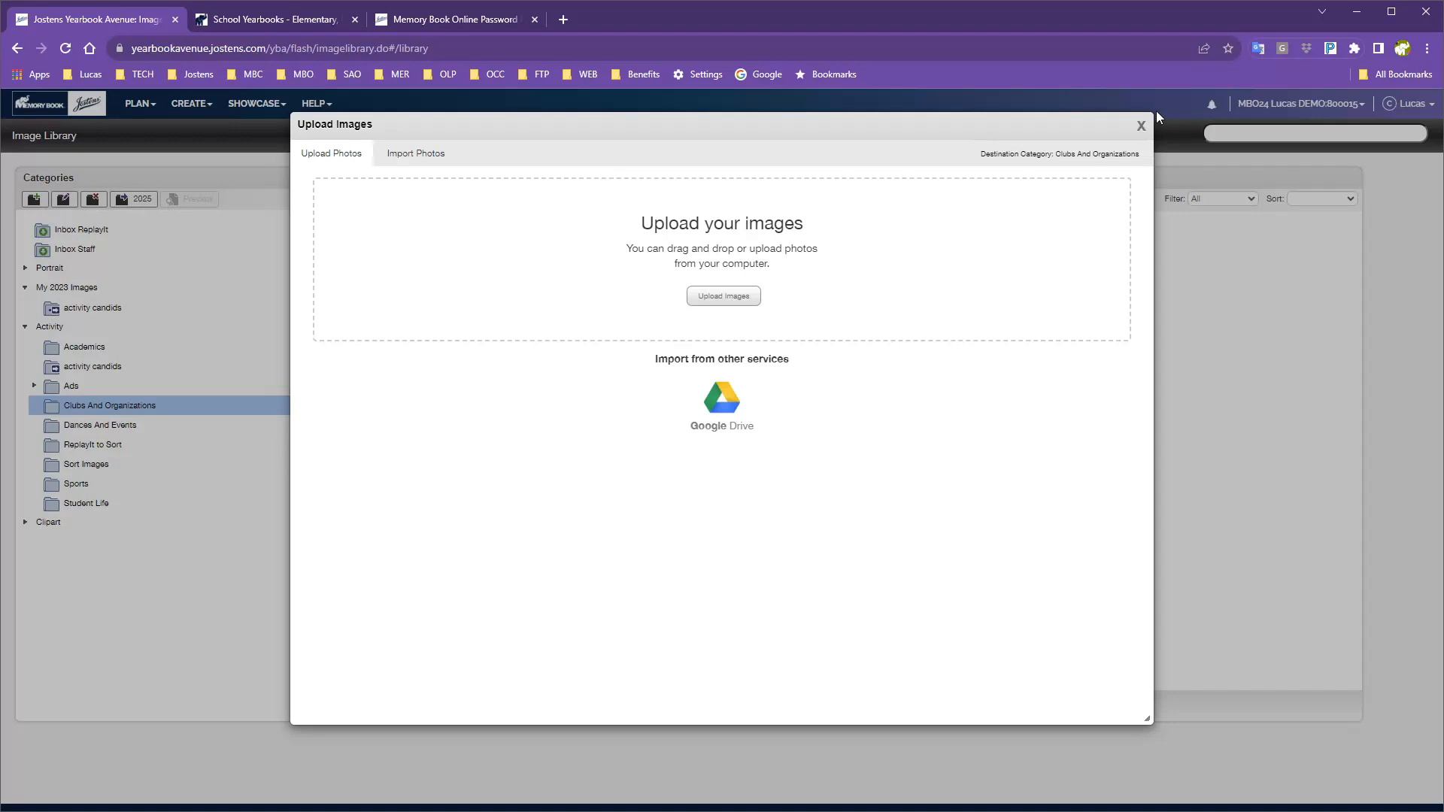
pyautogui.click(1141, 126)
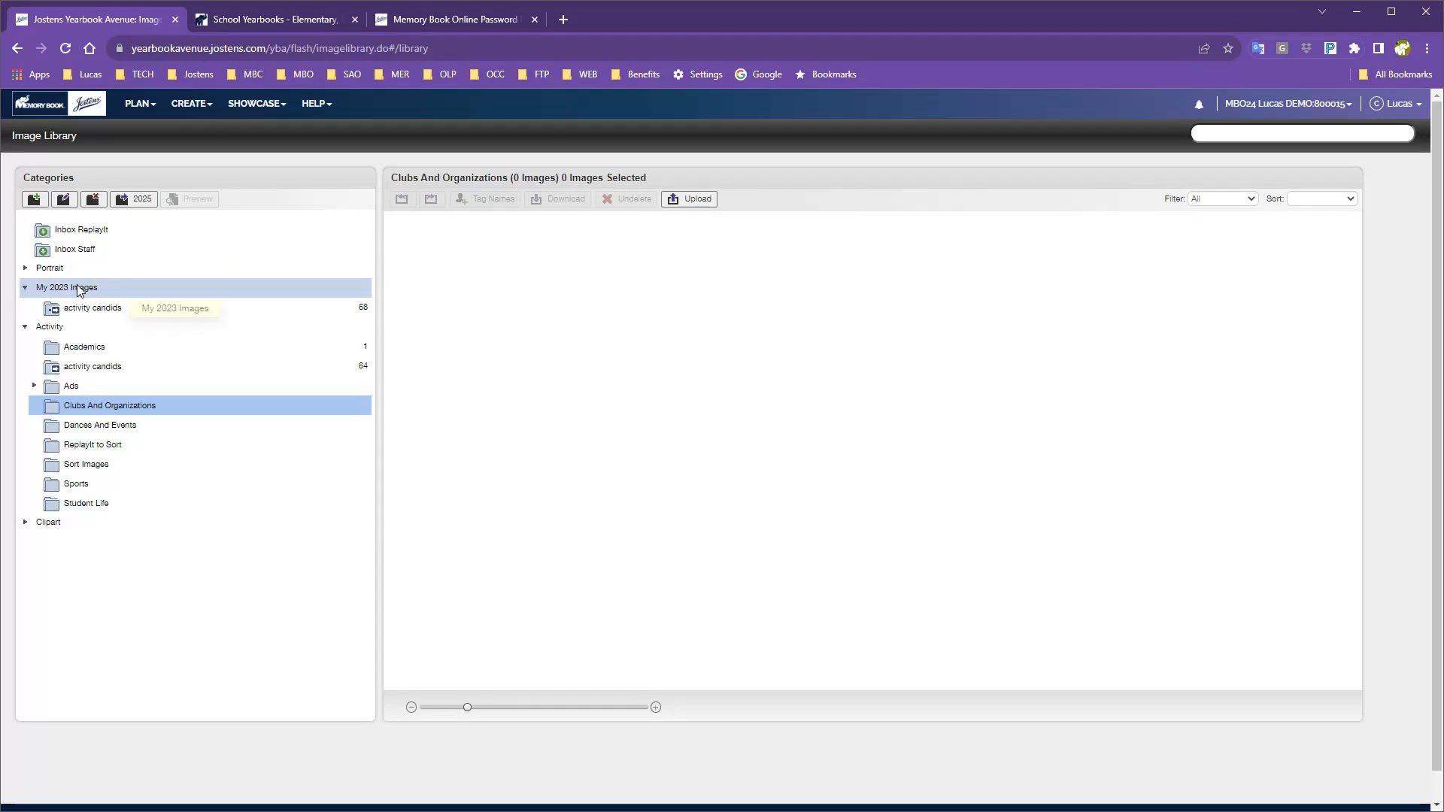
# Expand the Portrait category and open the Erickson-3 folder of 40 portraits.
pyautogui.click(49, 268)
pyautogui.click(169, 347)
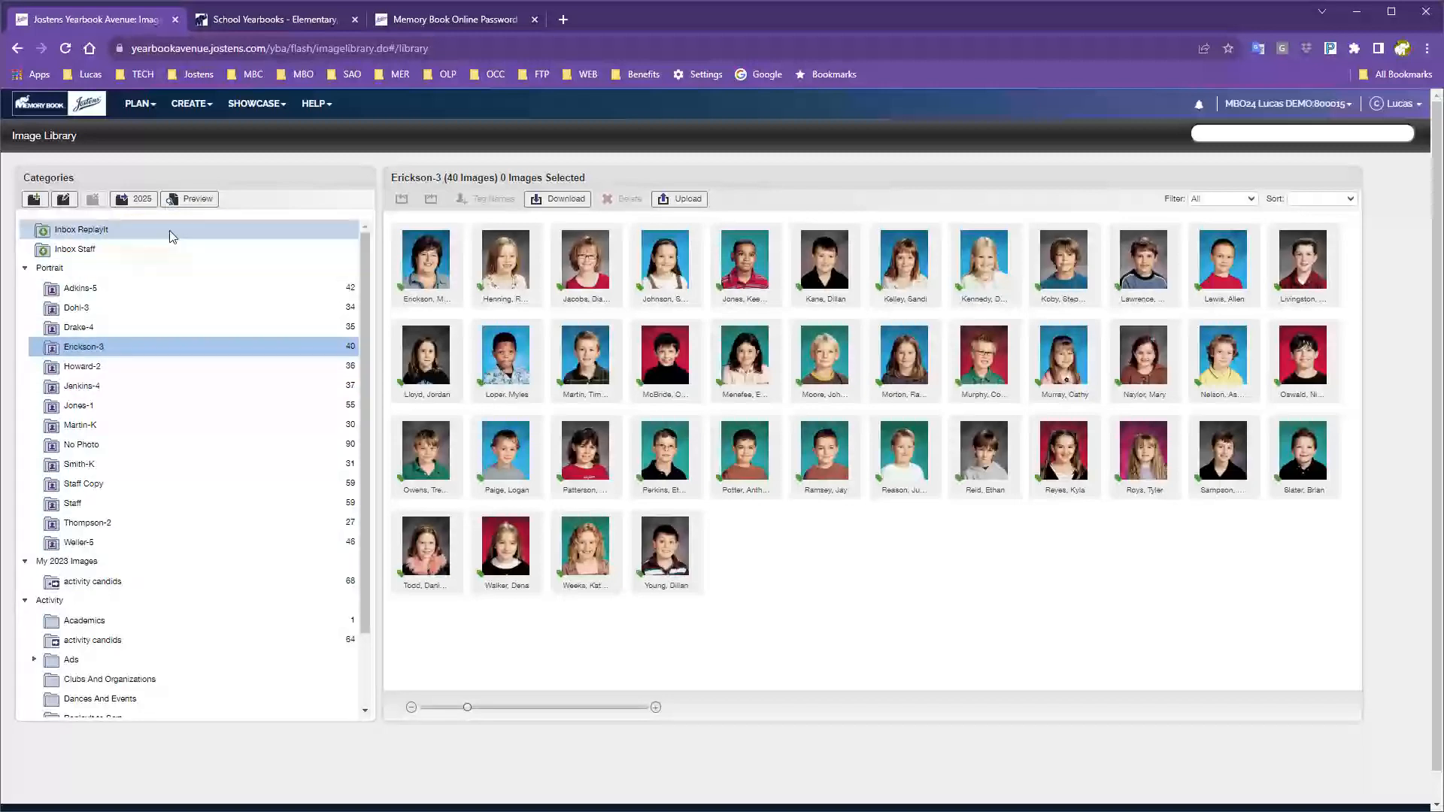
pyautogui.click(193, 201)
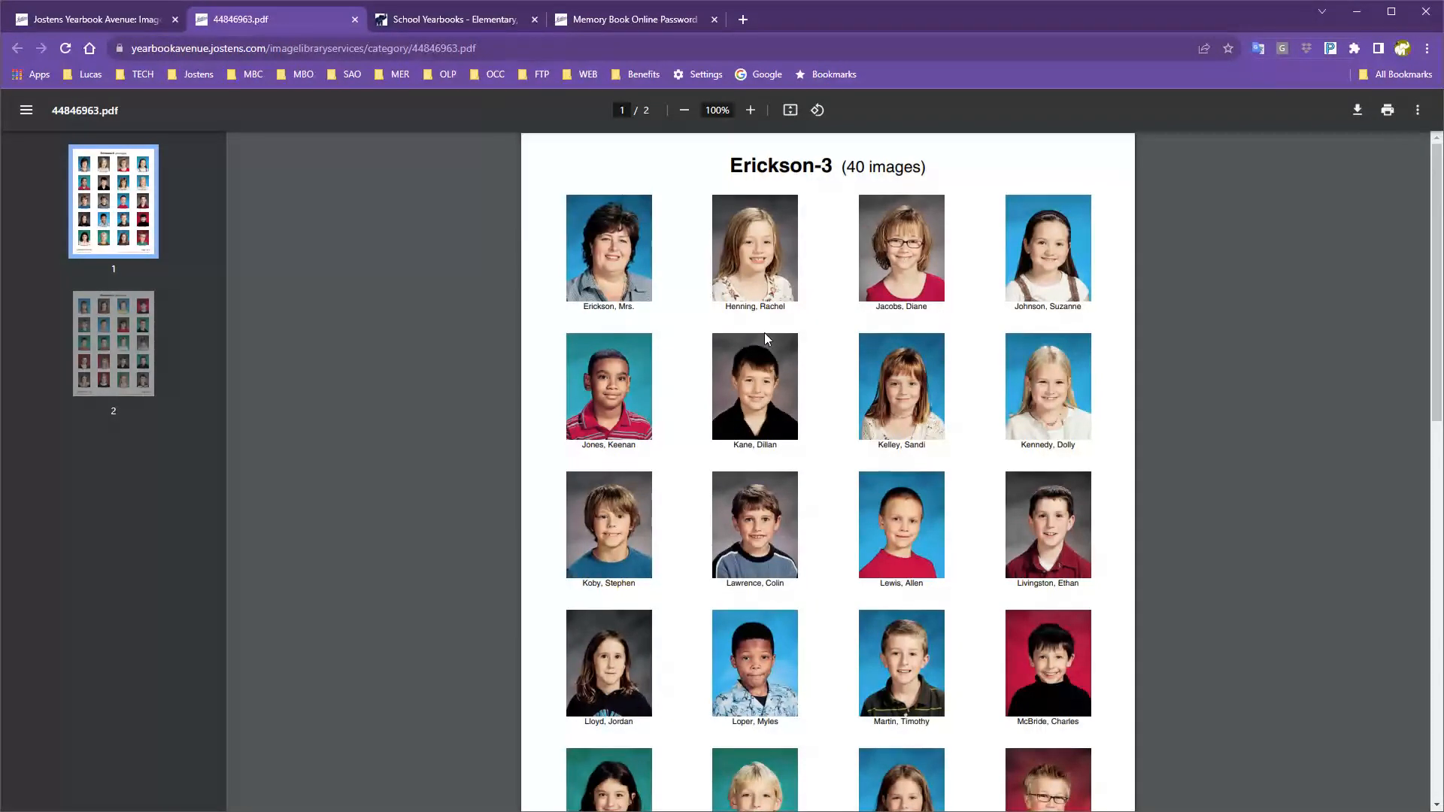
pyautogui.click(355, 21)
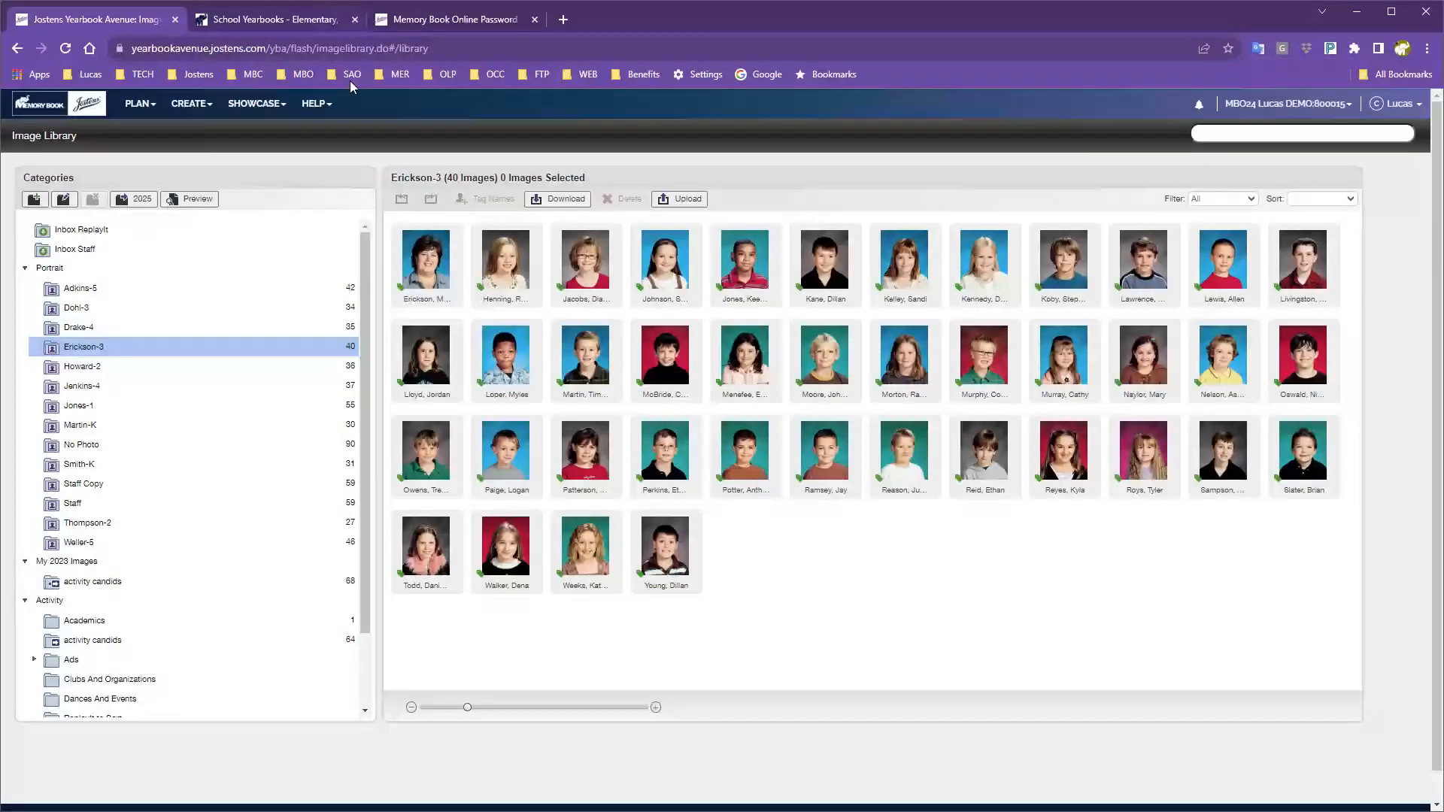